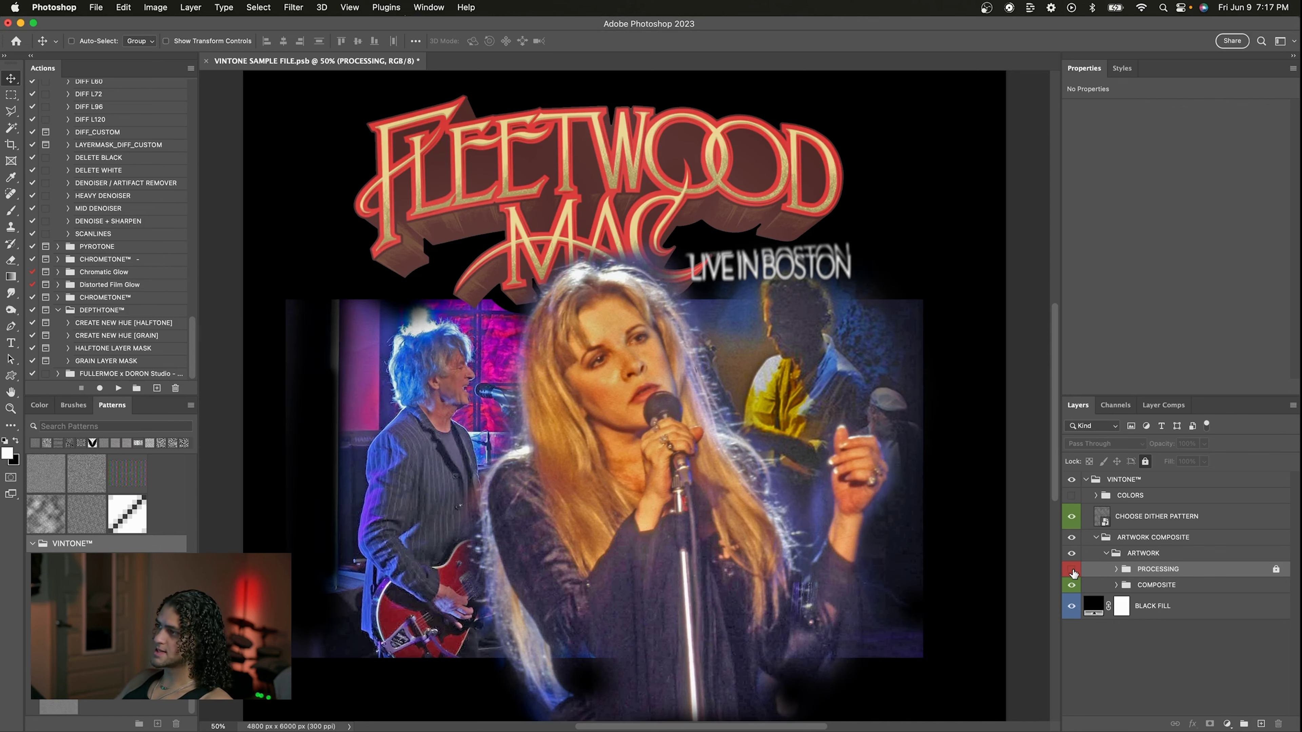
- Make the PROCESSING group visible and examine its halftone effect on the Fleetwood Mac artwork at 100% zoom
scroll(925, 466, "down", 2)
scroll(925, 466, "up", 4)
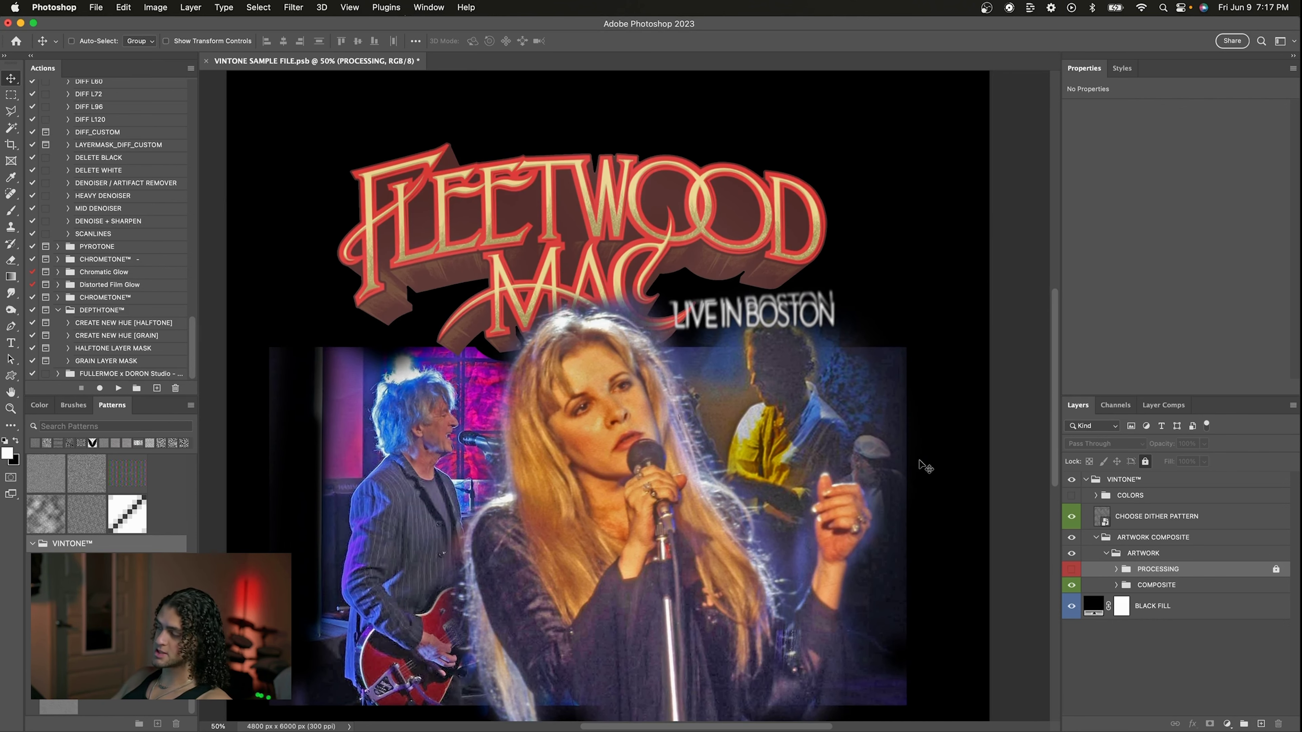
scroll(925, 467, "down", 2)
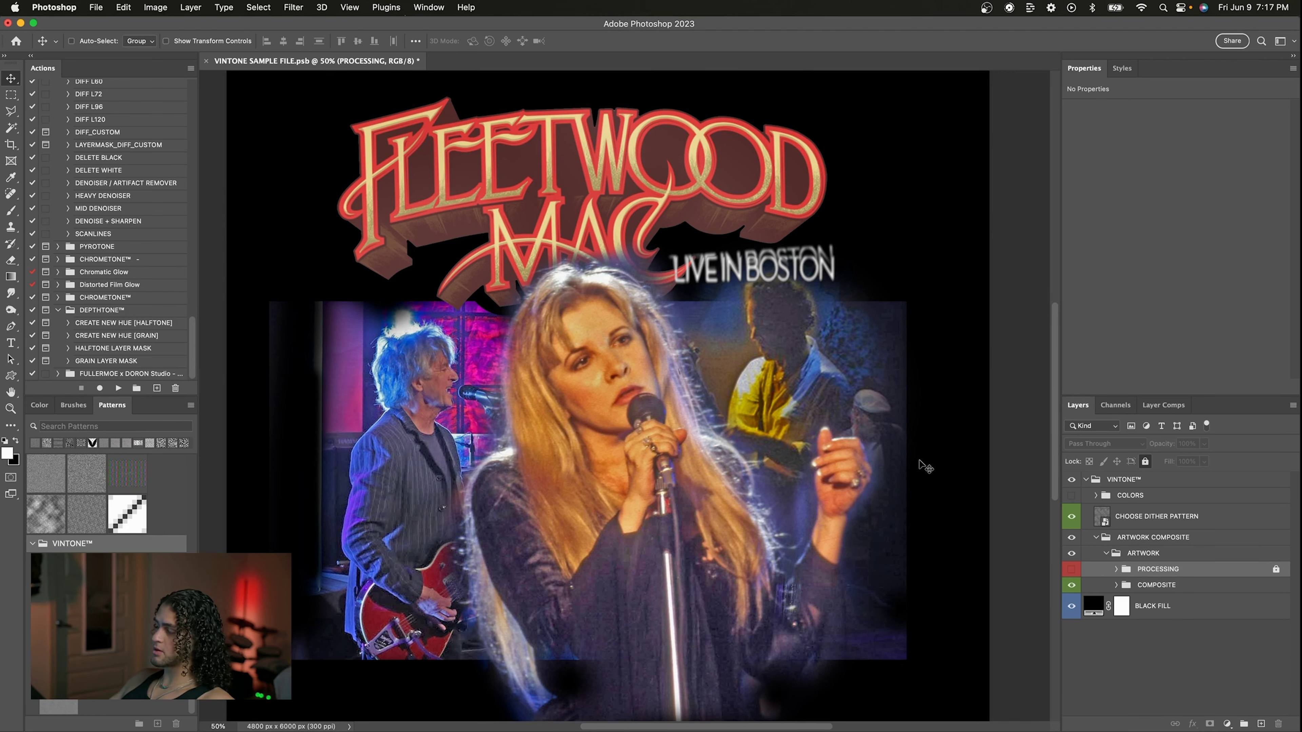
scroll(925, 466, "down", 1)
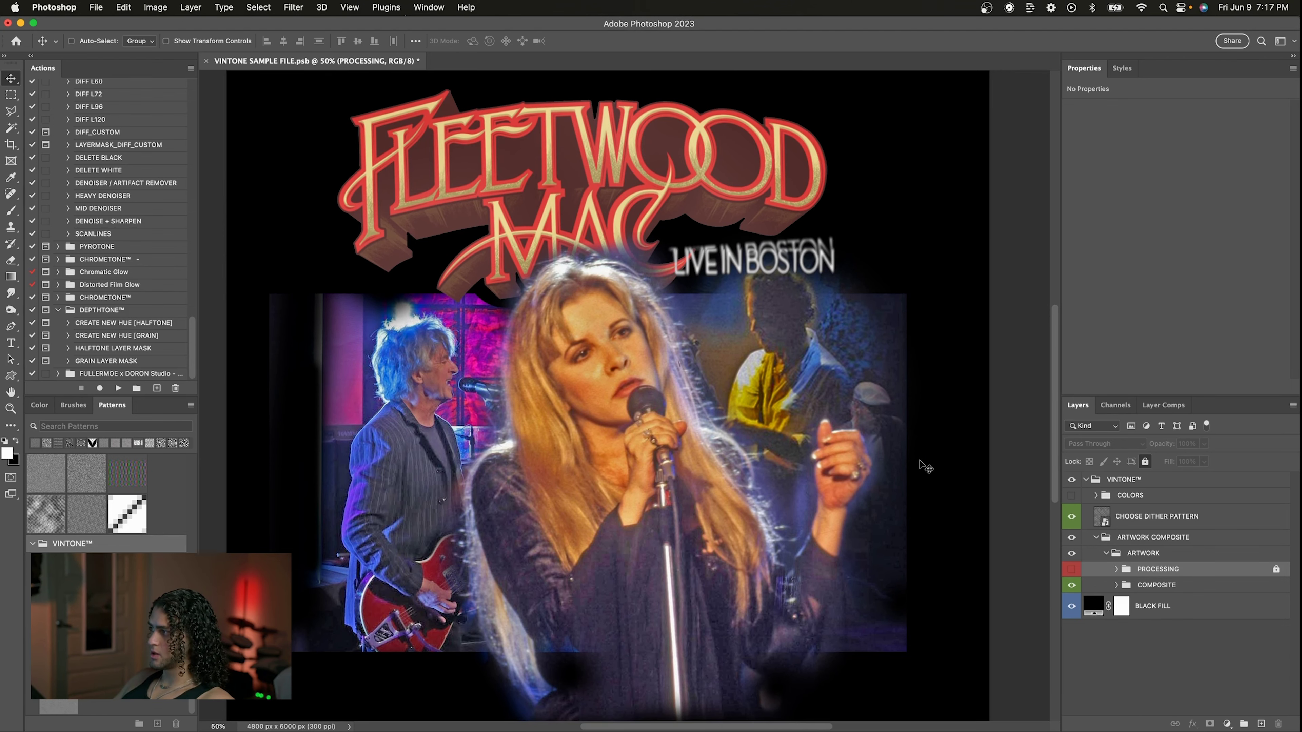
left_click(1071, 569)
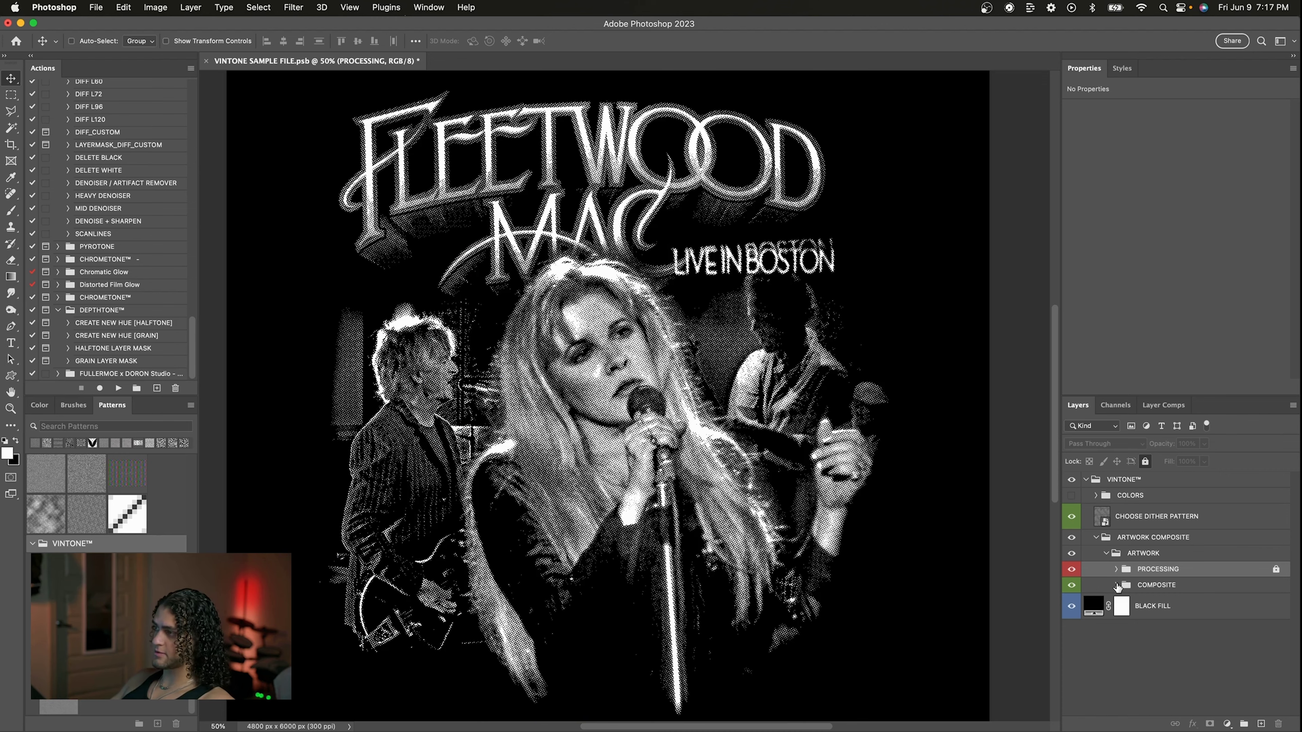
key("super+equal")
key("super+equal")
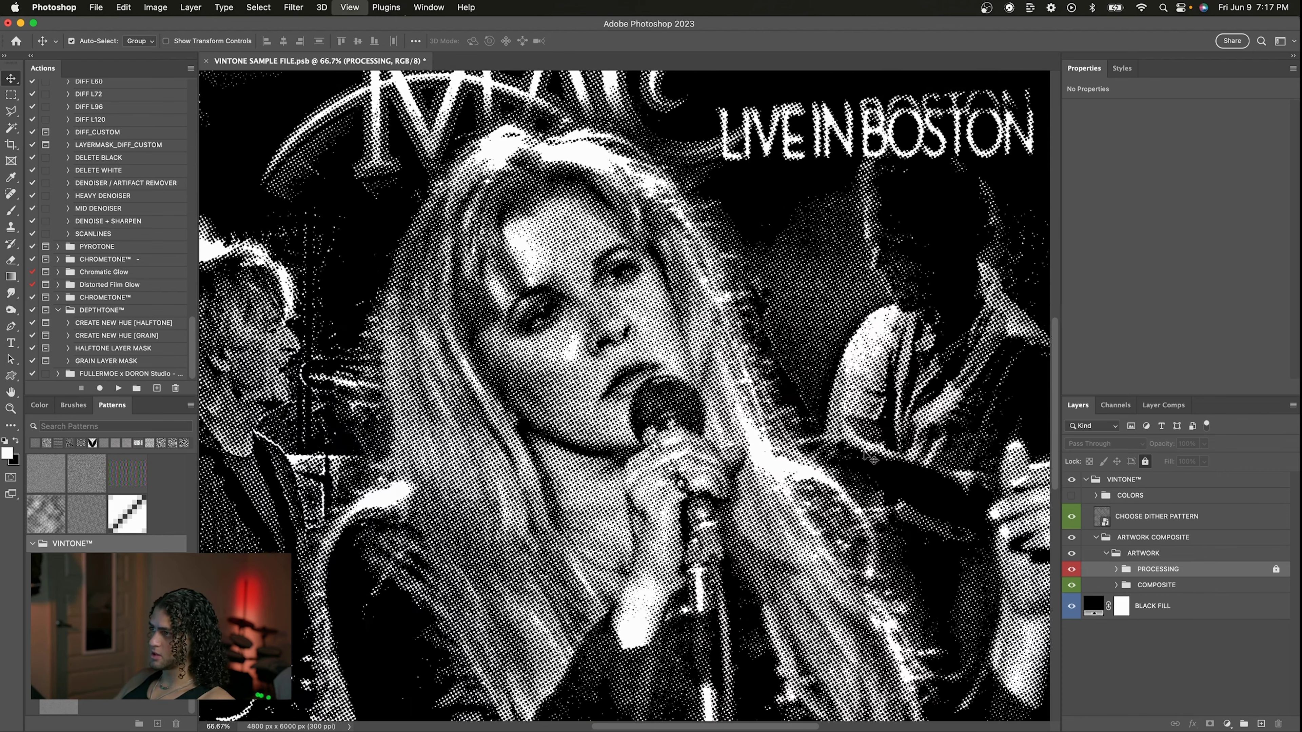
key("super+equal")
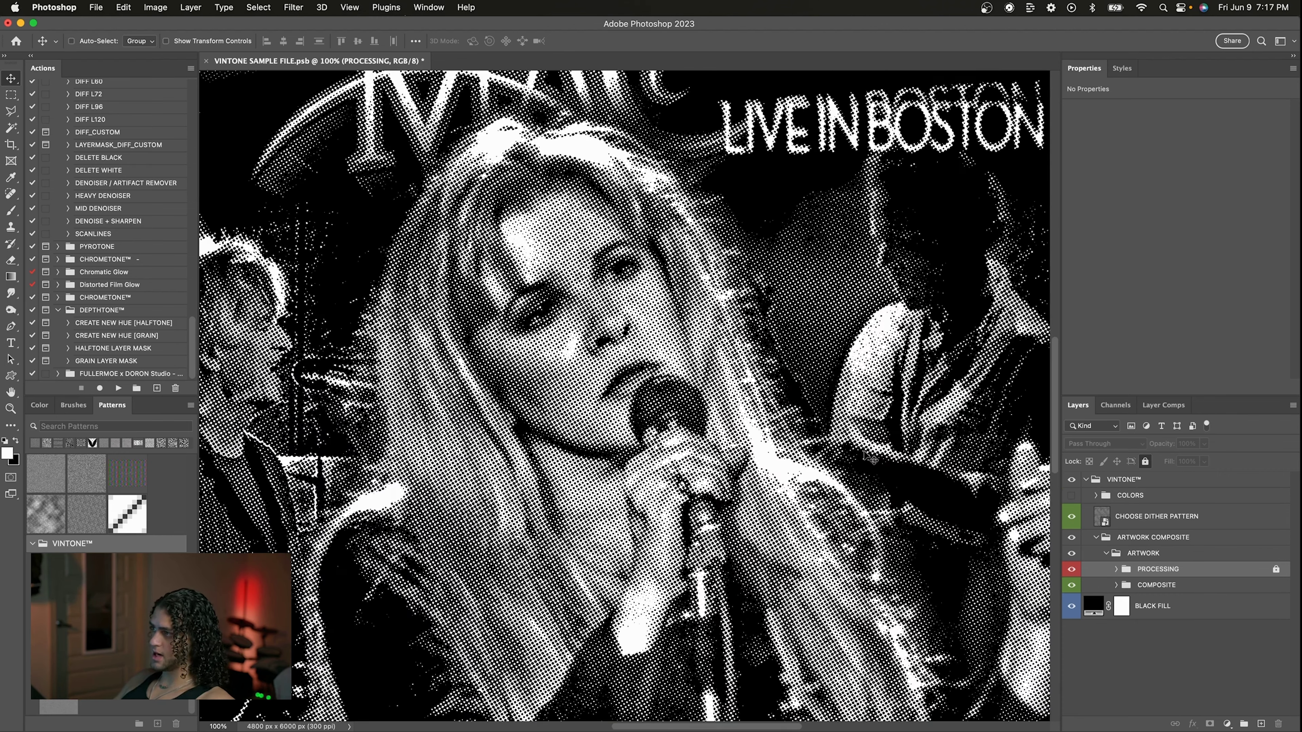
- Expand the COMPOSITE group and the FLEETWOOD EXAMPLE group inside it, and select the ADJUSMENTS group
left_click(1118, 585)
left_click(1176, 618)
key("super+minus")
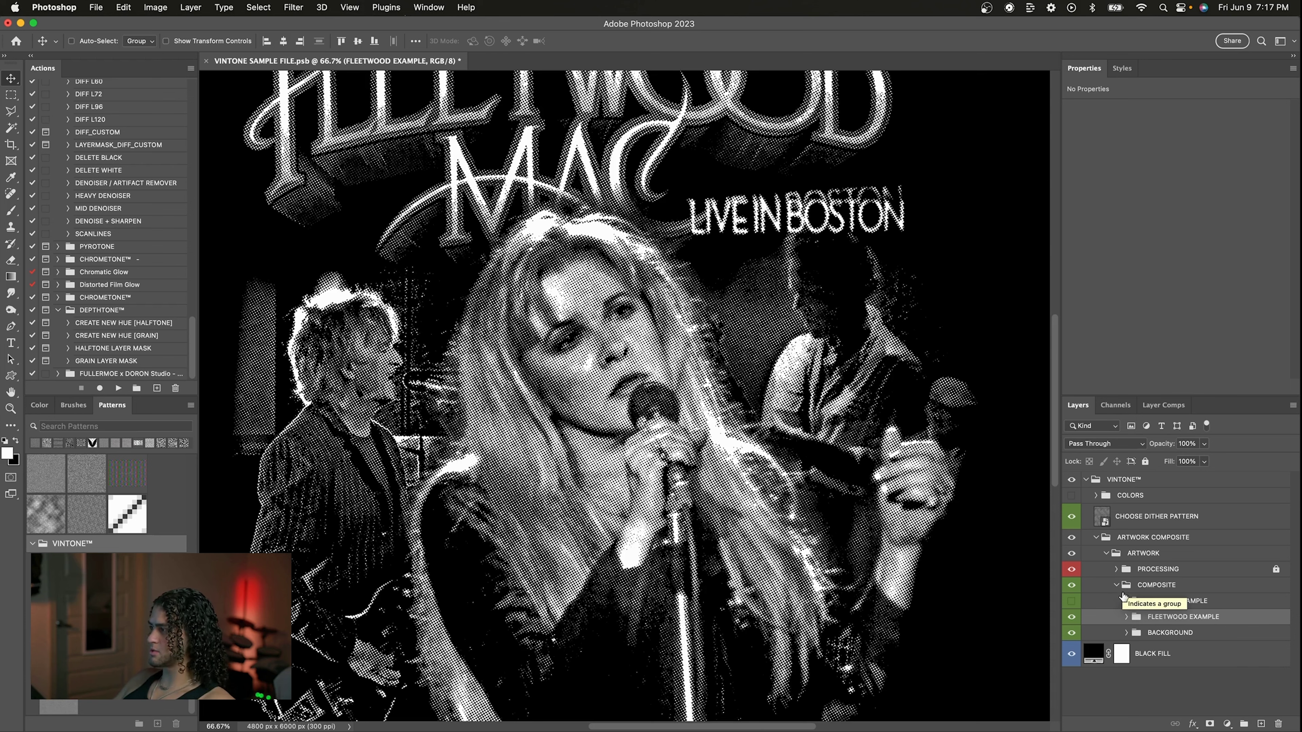
left_click(1126, 619)
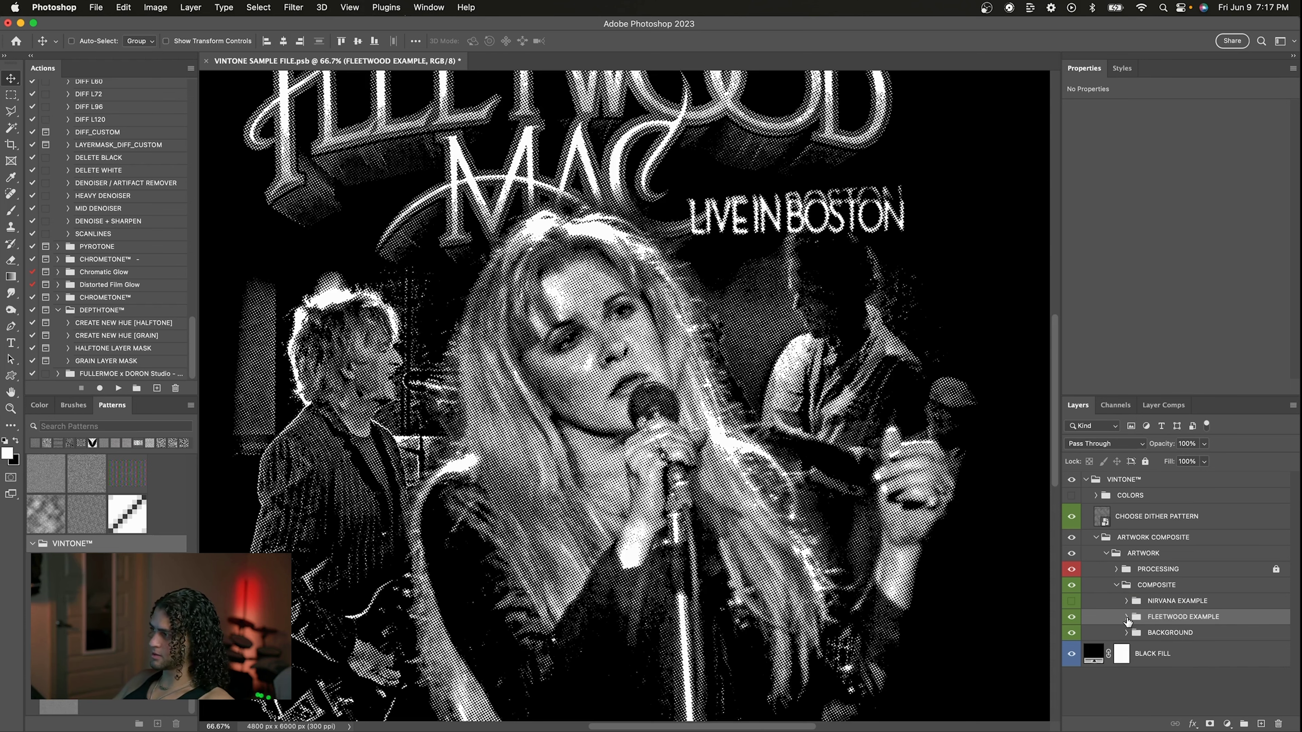
scroll(1178, 656, "down", 2)
left_click(1215, 619)
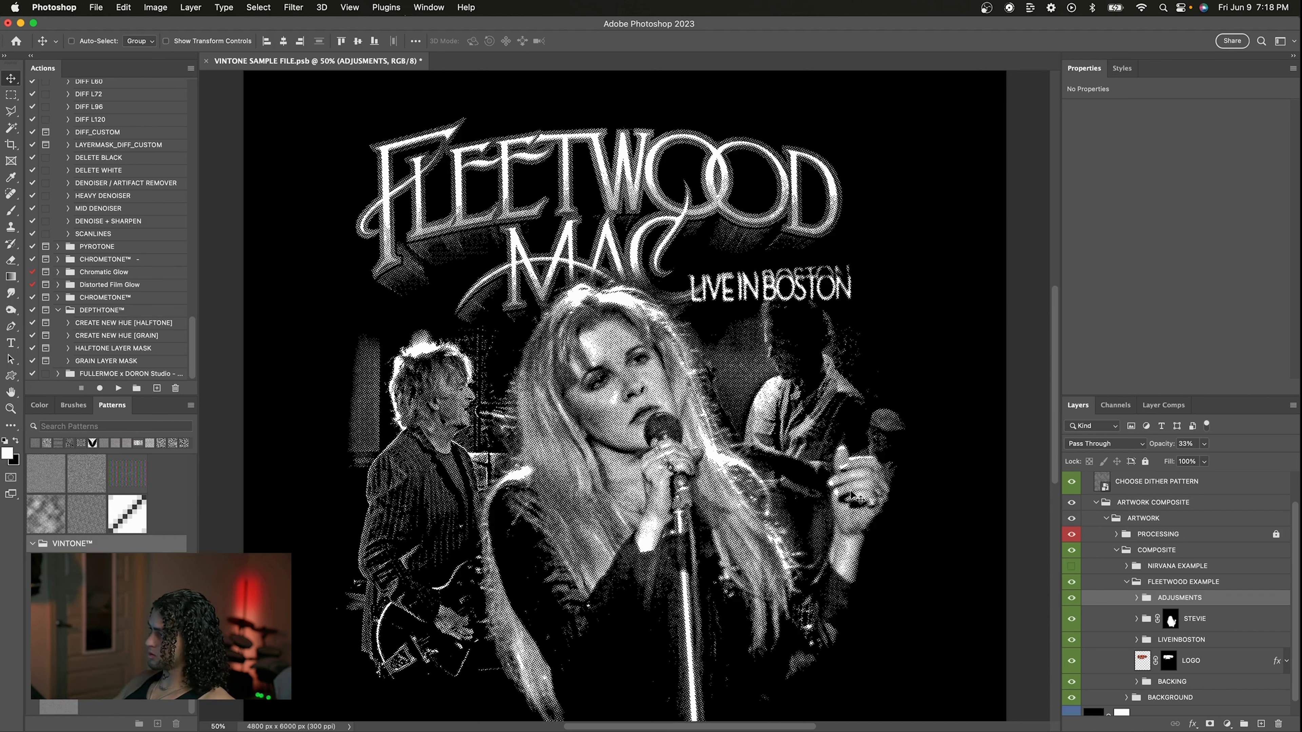
- Review the FLEETWOOD EXAMPLE contents by hiding and reshowing the STEVIE, LOGO and BACKING elements one at a time
scroll(1136, 572, "down", 1)
left_click(1219, 603)
left_click(1203, 624)
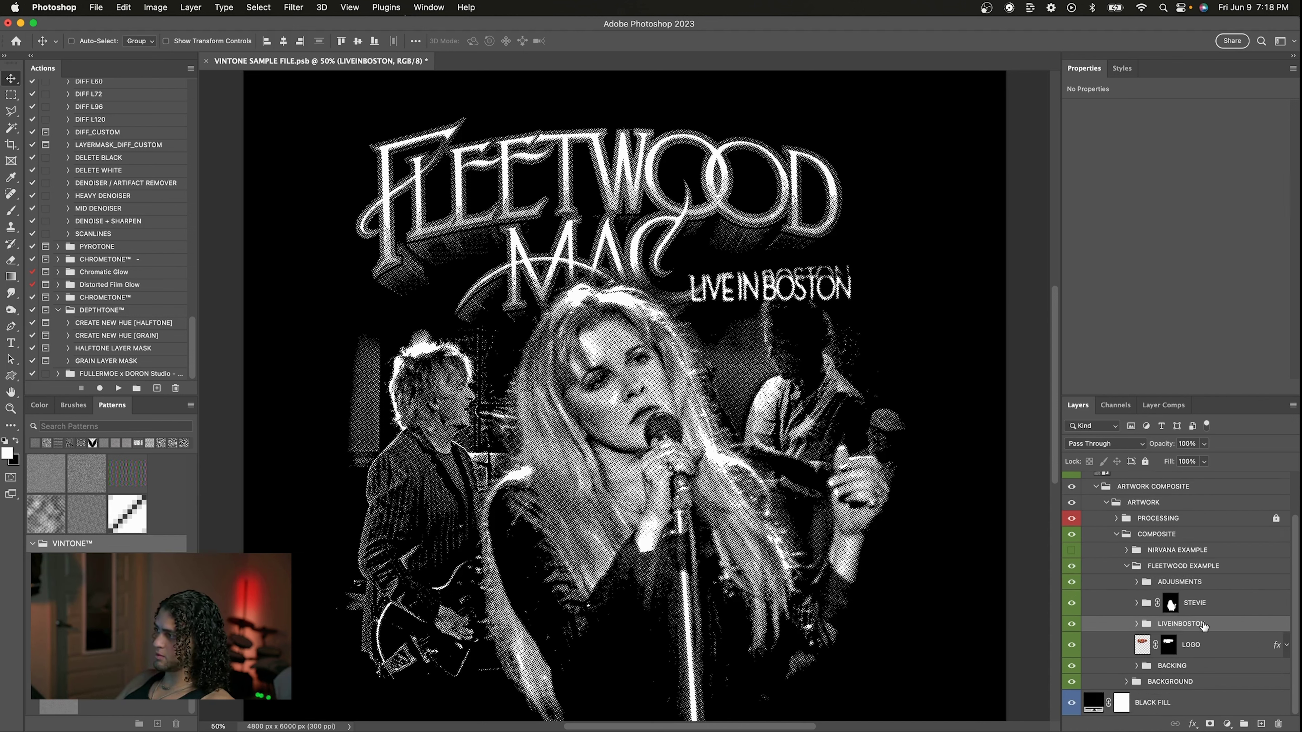
left_click(1198, 609)
left_click(1071, 603)
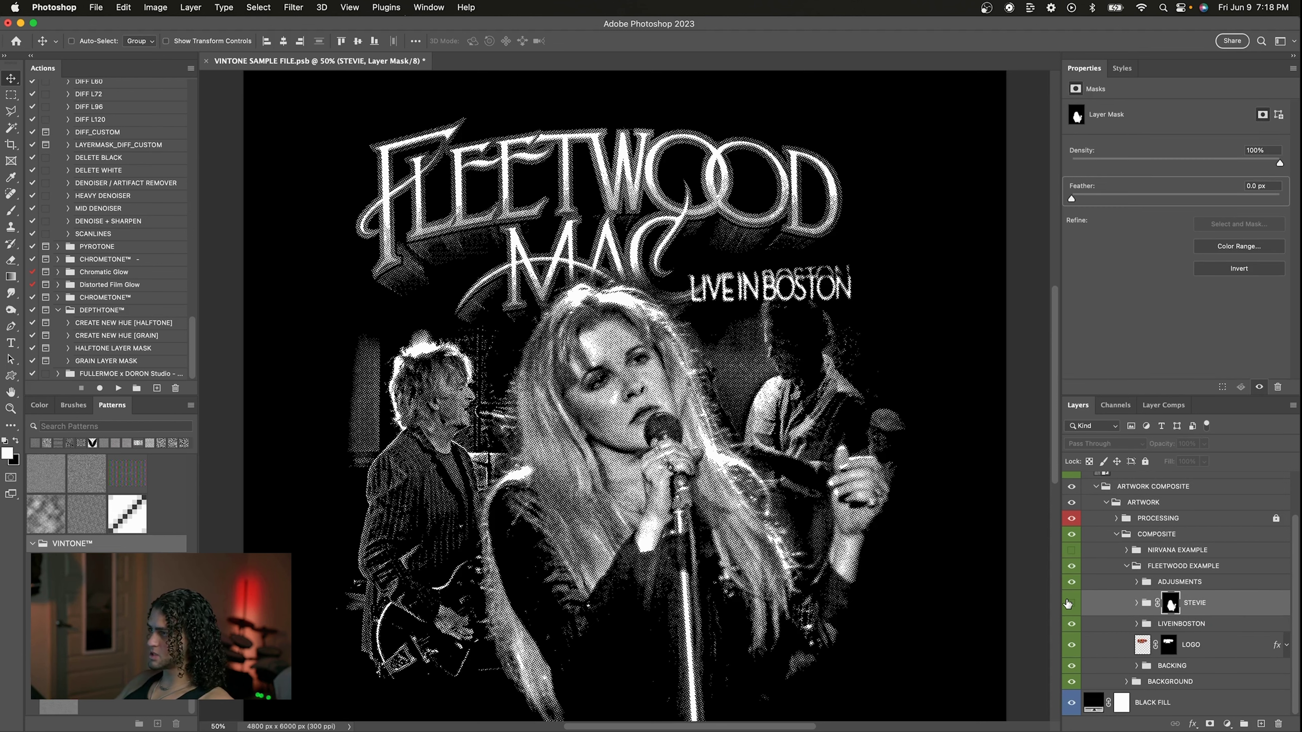
left_click(1071, 603)
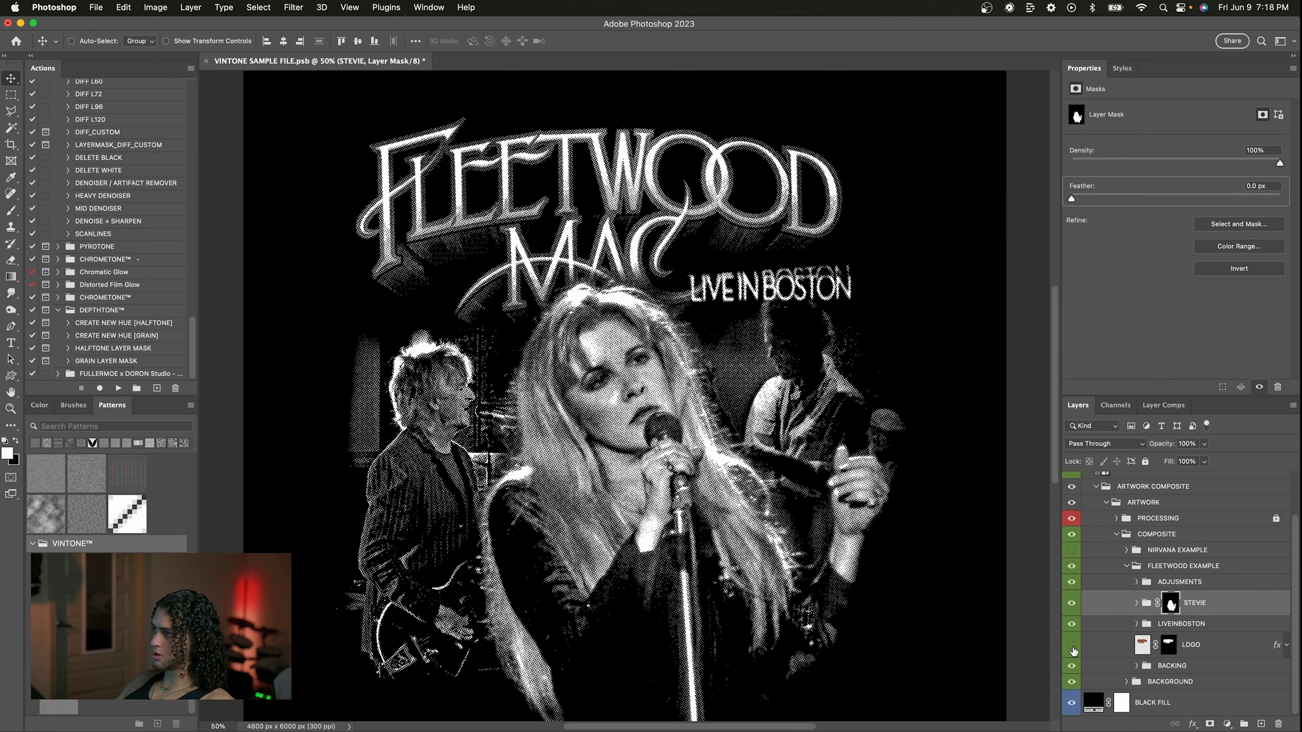
left_click(1072, 646)
left_click(1072, 646)
left_click(1072, 665)
left_click(1072, 665)
left_click(1147, 667)
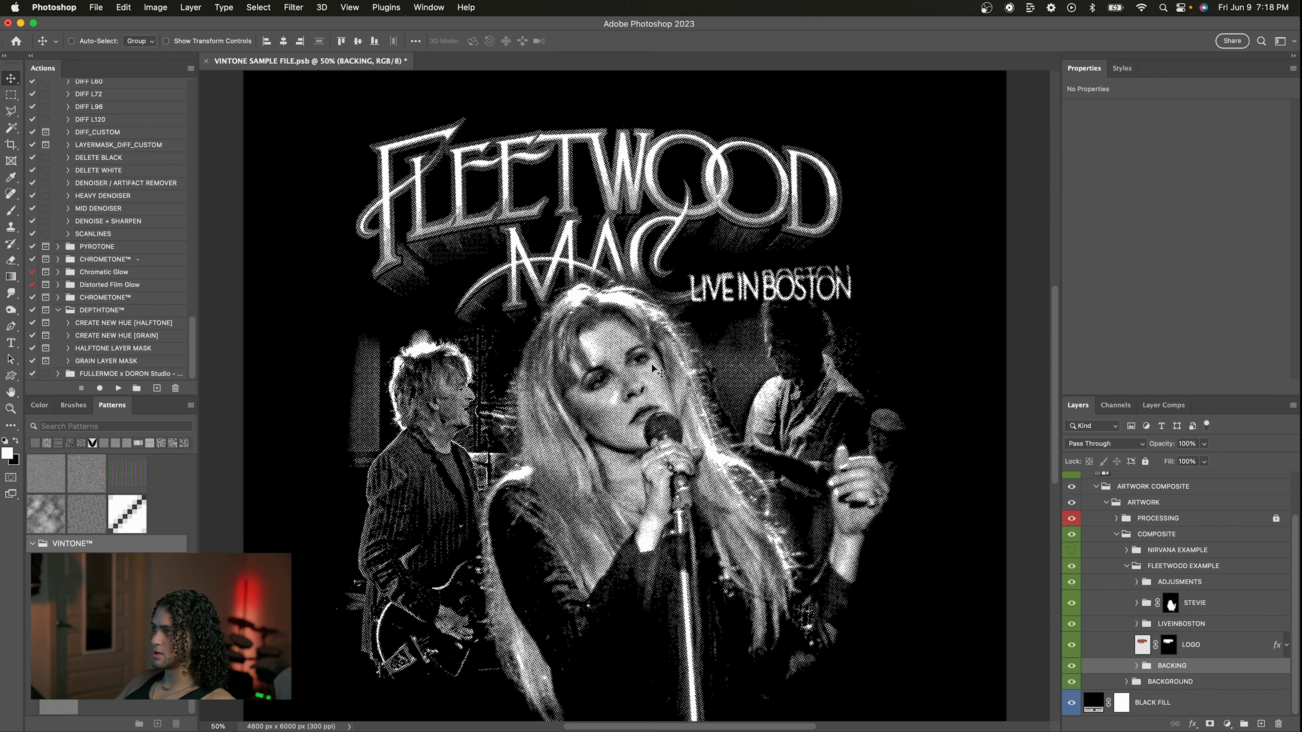
- Compare the halftone dots on the singer's face close up with the look of the poster at 50% zoom
scroll(654, 367, "down", 2)
scroll(653, 367, "up", 1)
key("super+minus")
left_click_drag(654, 368, 654, 368)
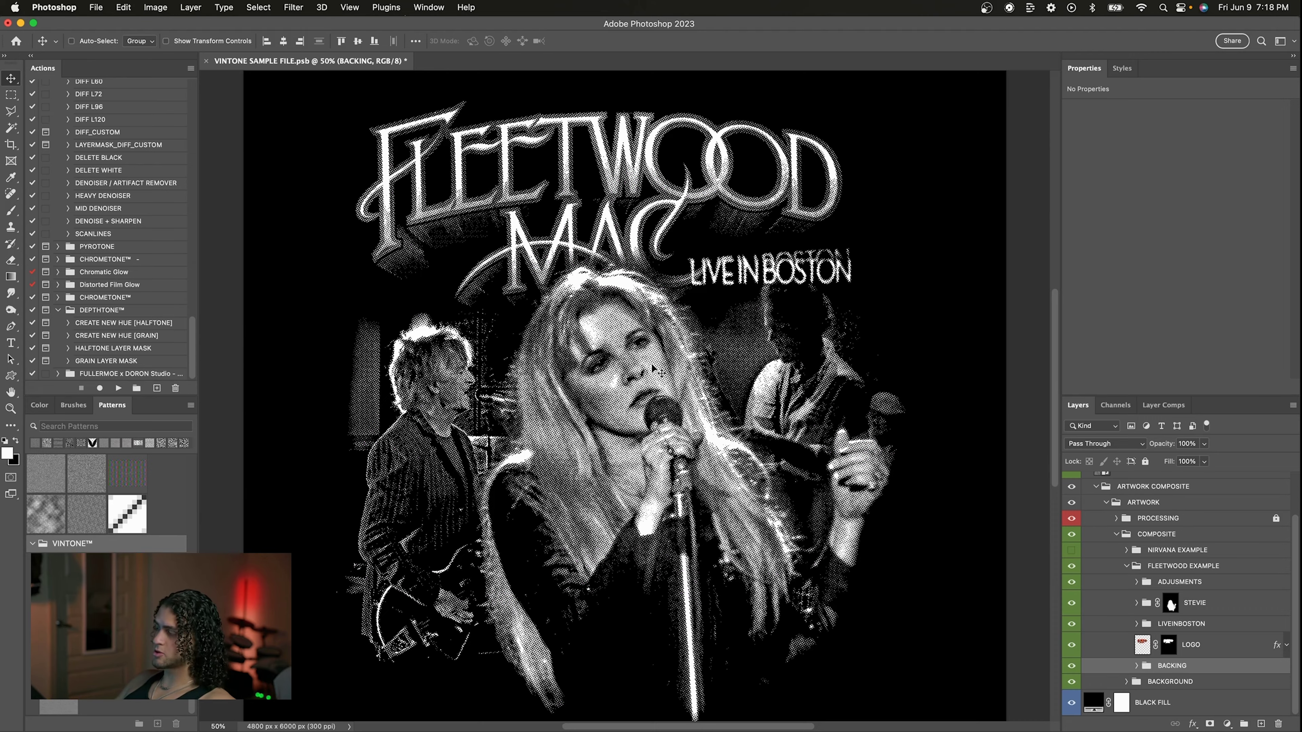
key("super+equal")
key("super+equal")
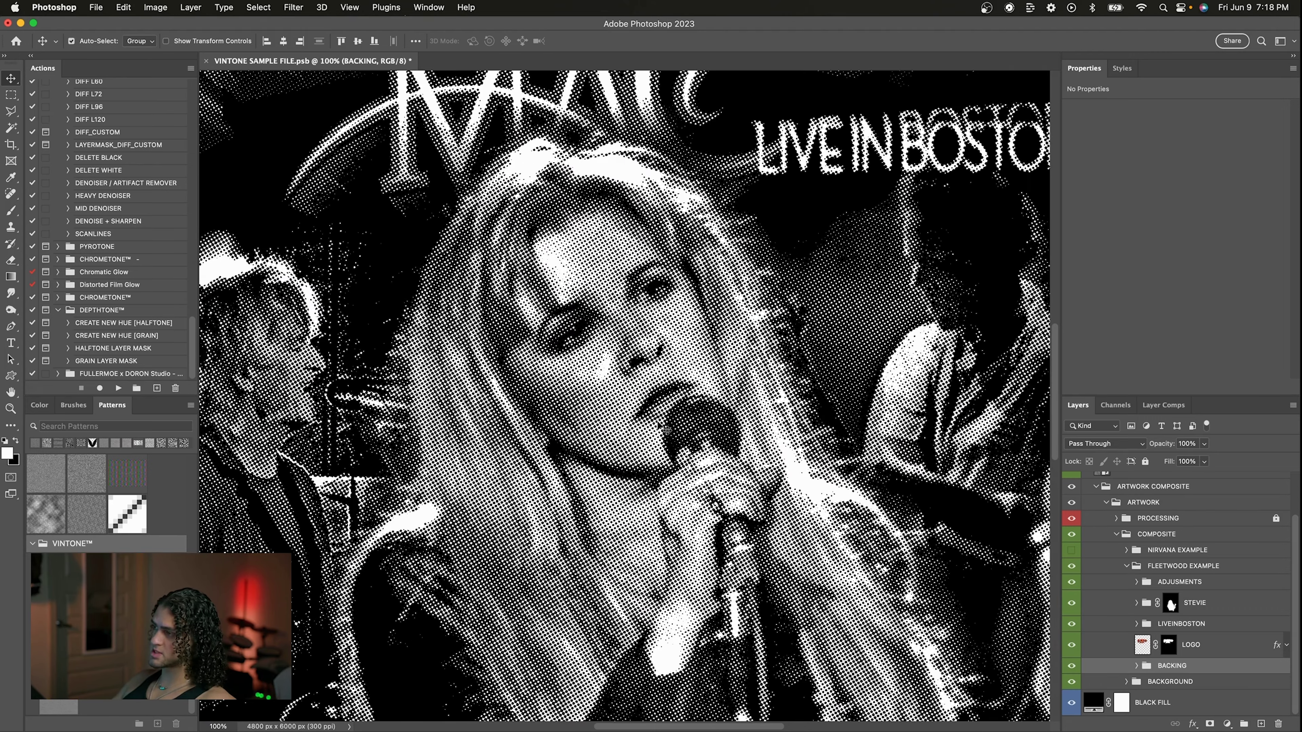
key("super+equal")
key("super+minus")
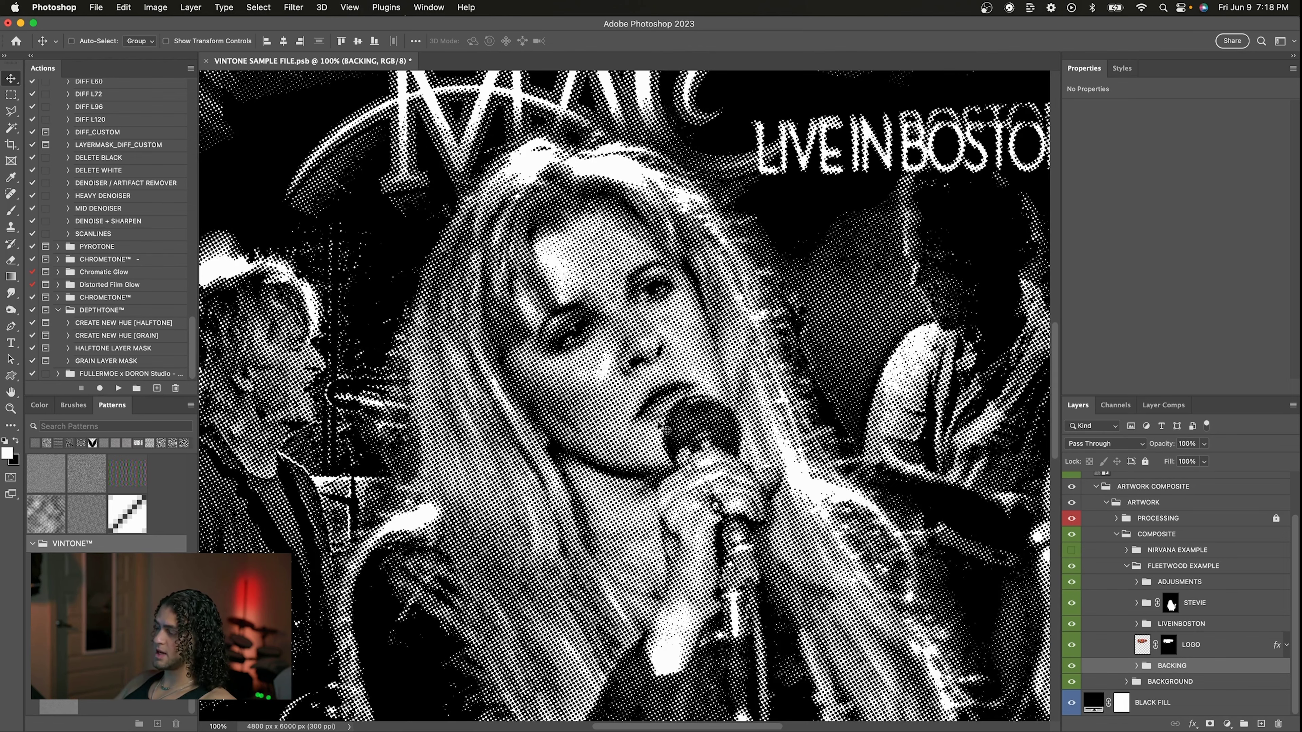
key("super+minus")
key("super+minus")
key("super+minus")
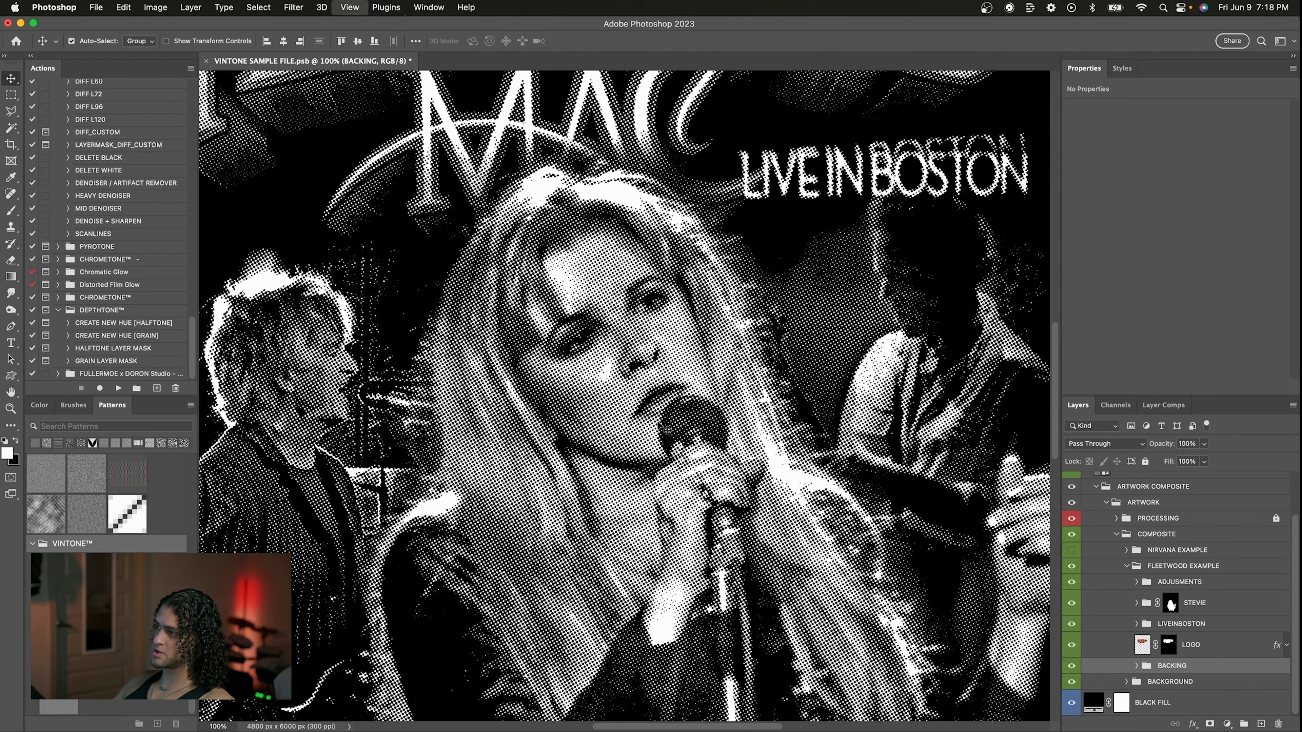
key("super+equal")
key("super+equal")
key("super+equal")
key("super+minus")
key("super+minus")
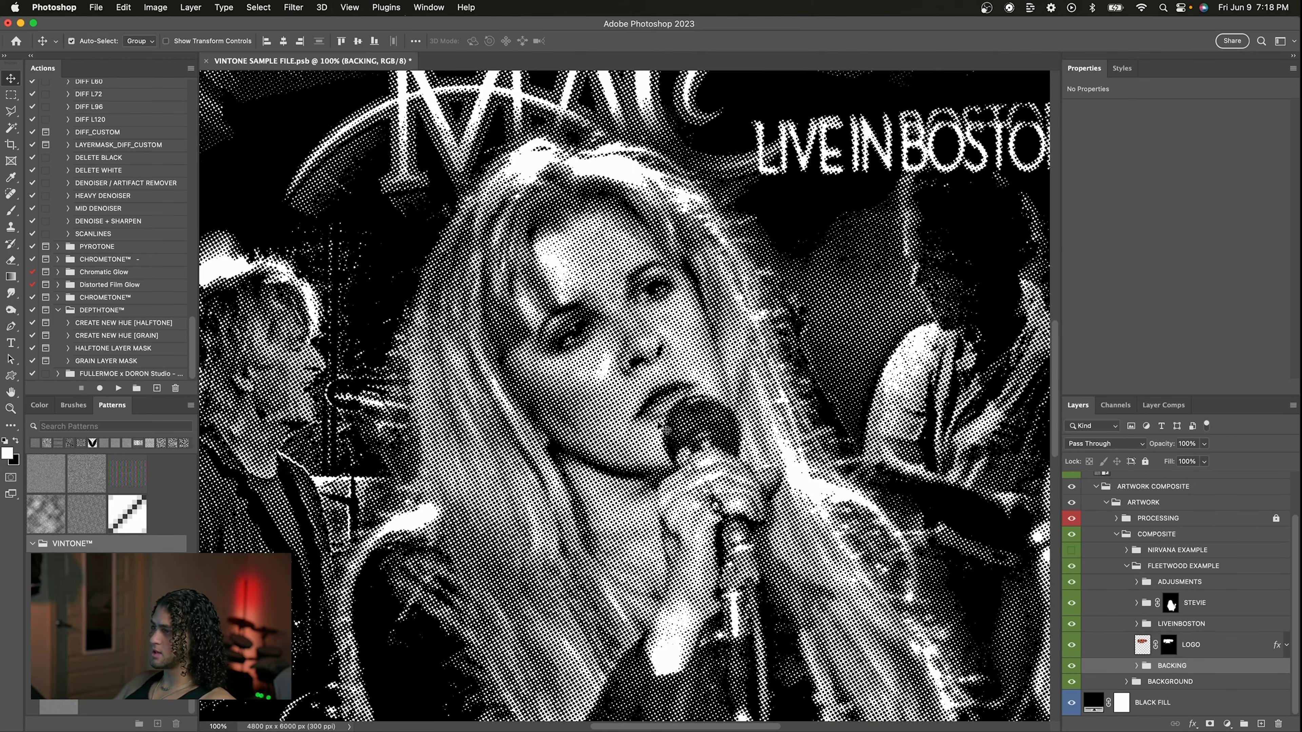
scroll(658, 423, "up", 1)
scroll(658, 423, "down", 1)
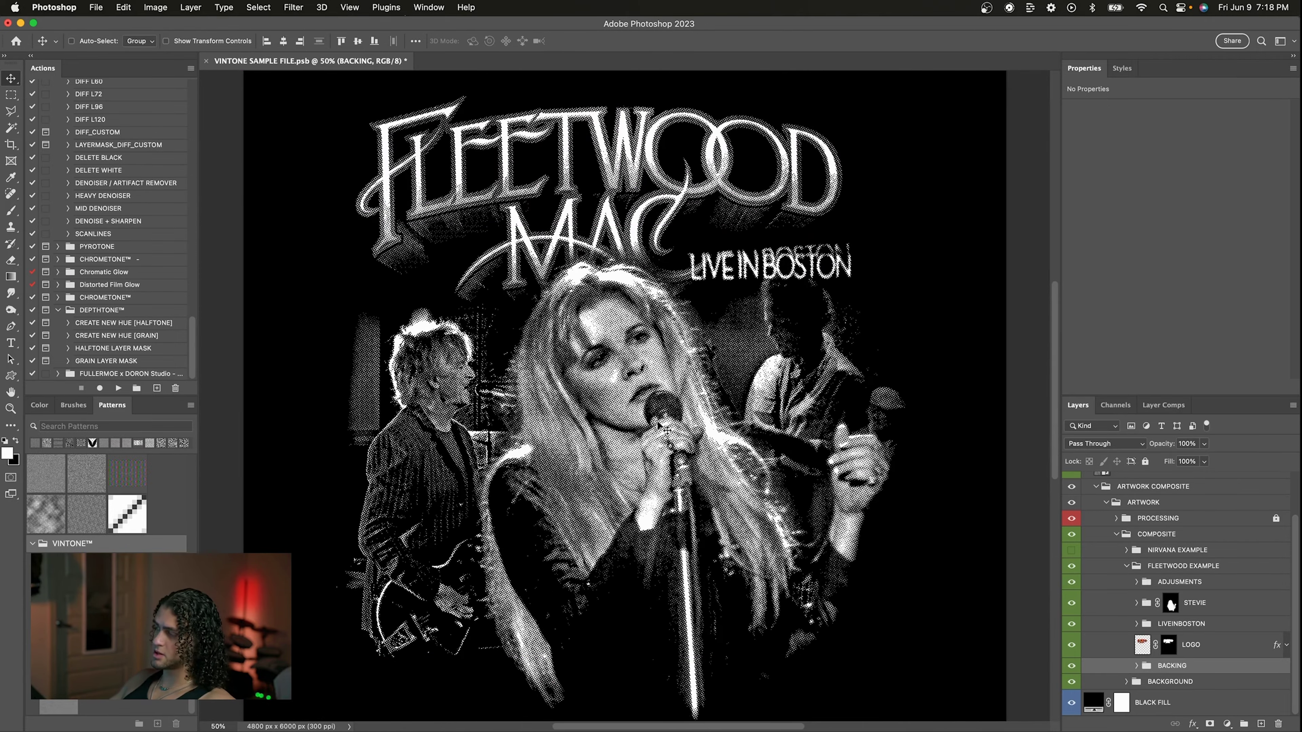
- Try moving the STEVIE group slightly up and to the left over the artwork, and undo the move
left_click(623, 412, "super")
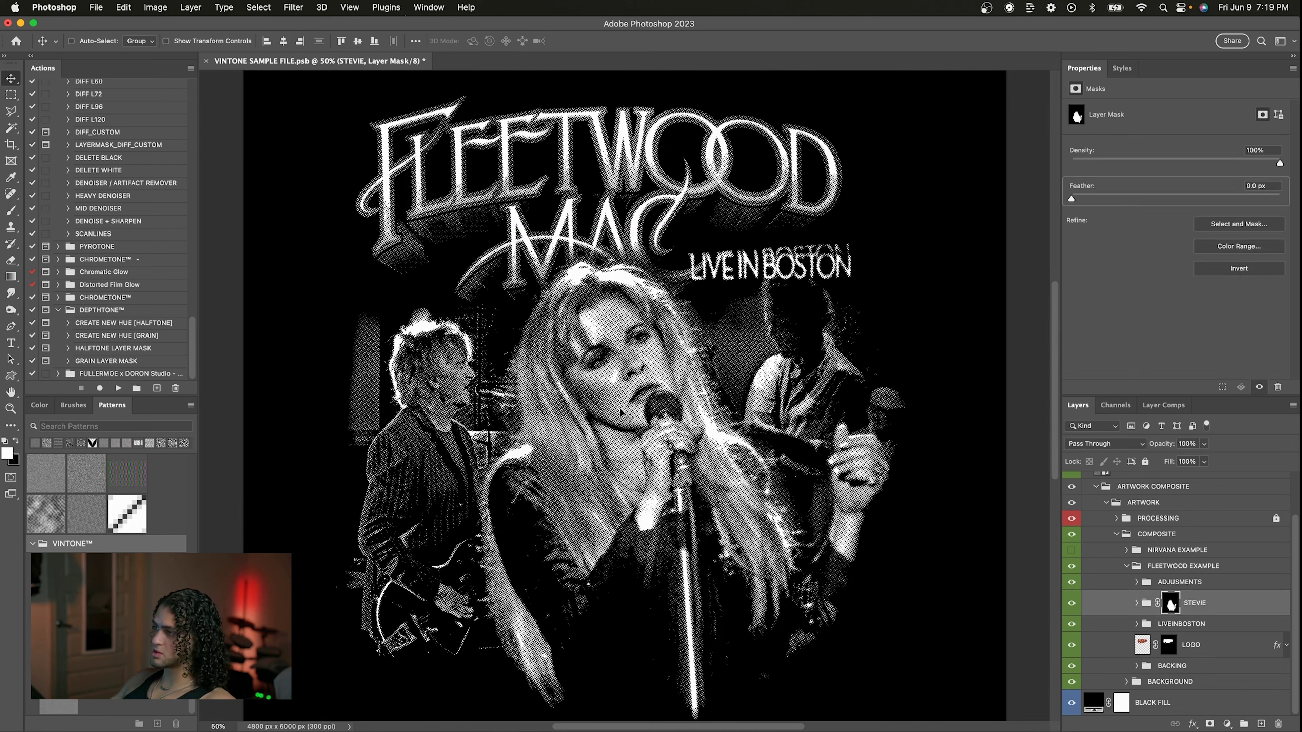
left_click_drag(713, 460, 686, 431)
key("super+z")
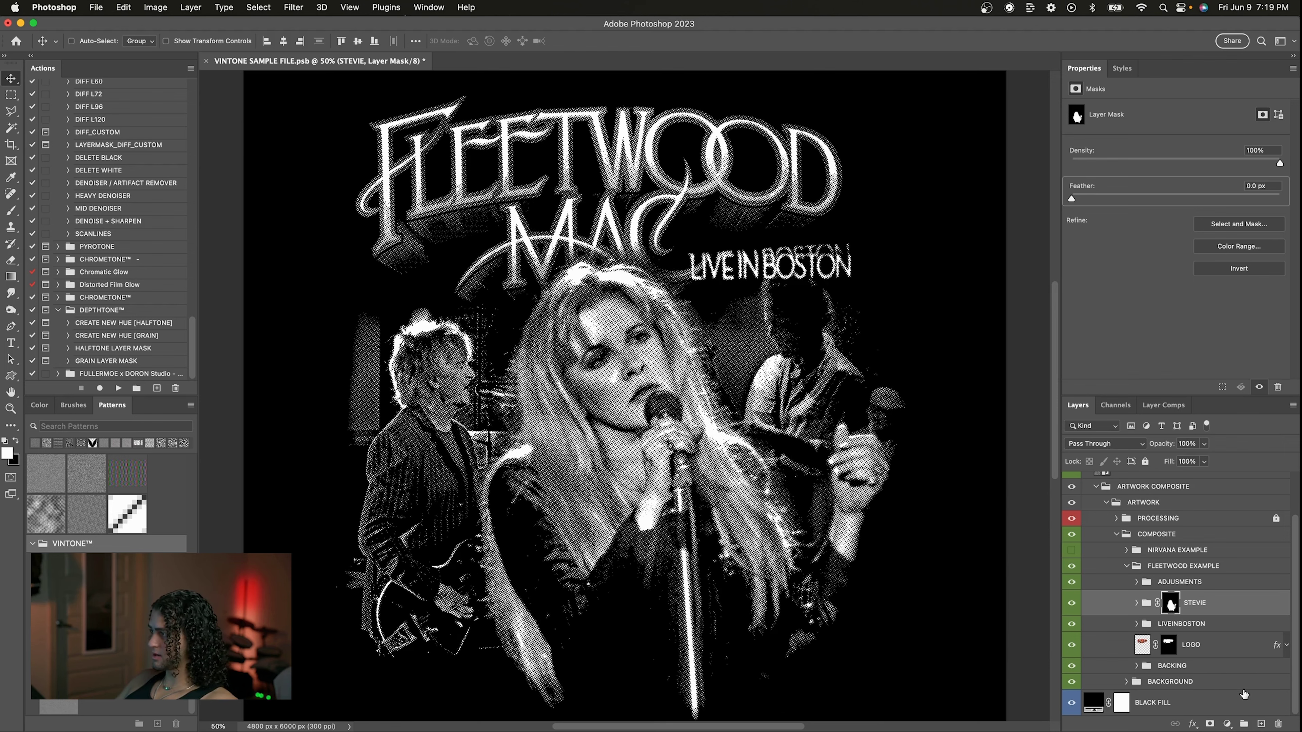
- Add a new layer above the STEVIE group and paint a broad curved white stroke with a 1000 px soft brush
left_click(1261, 723)
key("b")
key("super+minus")
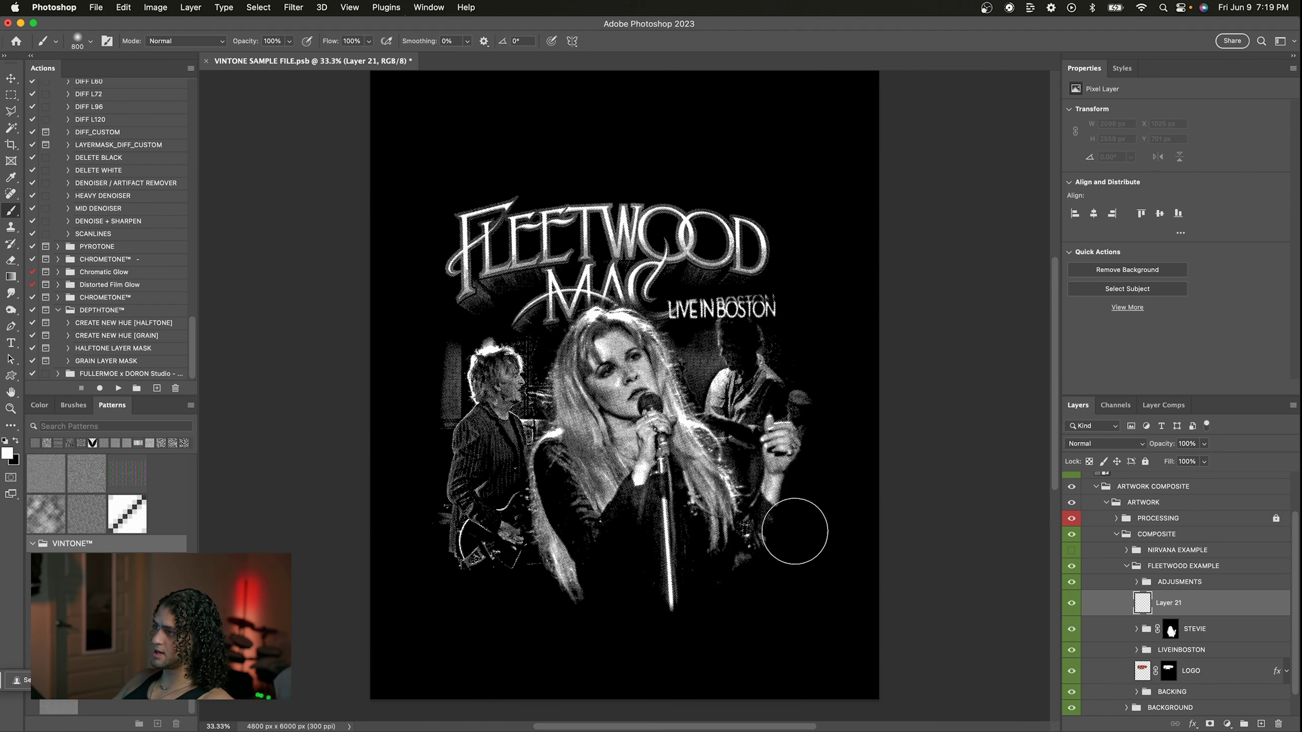
key("bracketright")
key("bracketright")
left_click_drag(782, 384, 584, 540)
- Examine the halftone falloff along the edges of the white stroke and delete the layer it was painted on
key("super+plus")
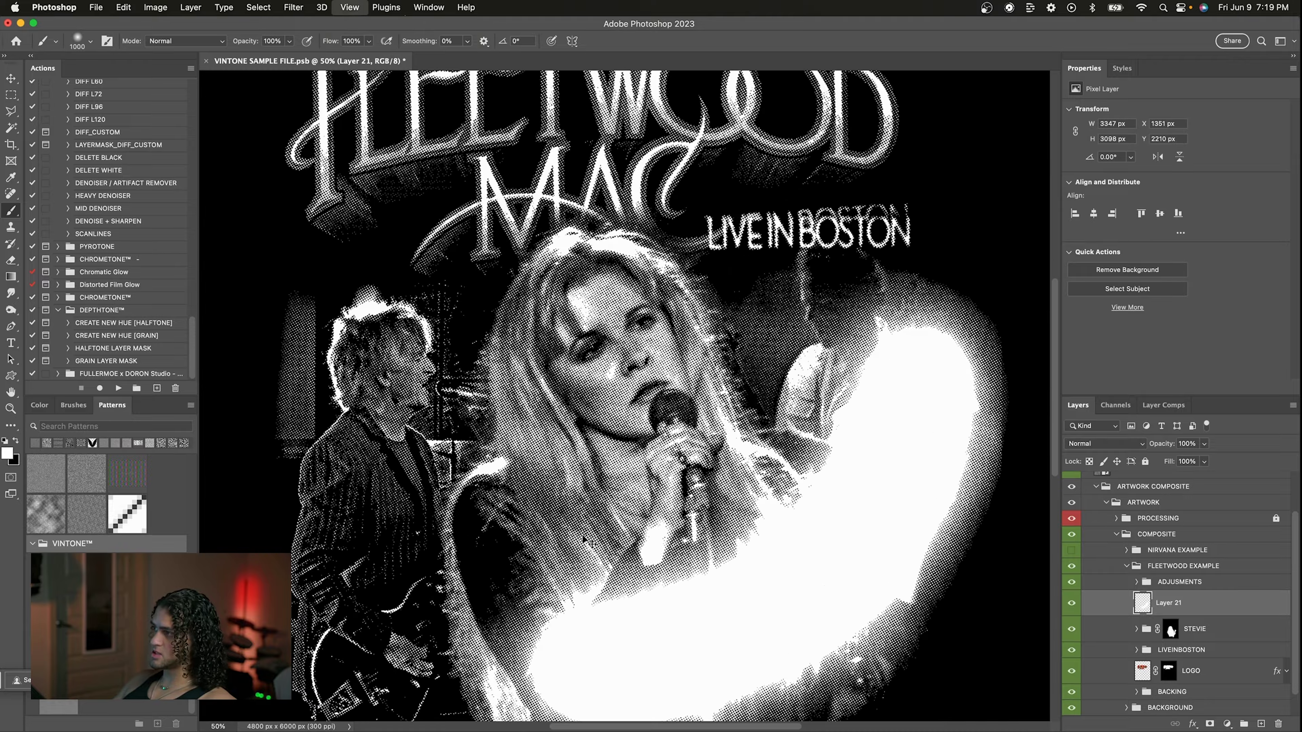
scroll(587, 533, "right", 4)
scroll(587, 536, "up", 2)
key("super+plus")
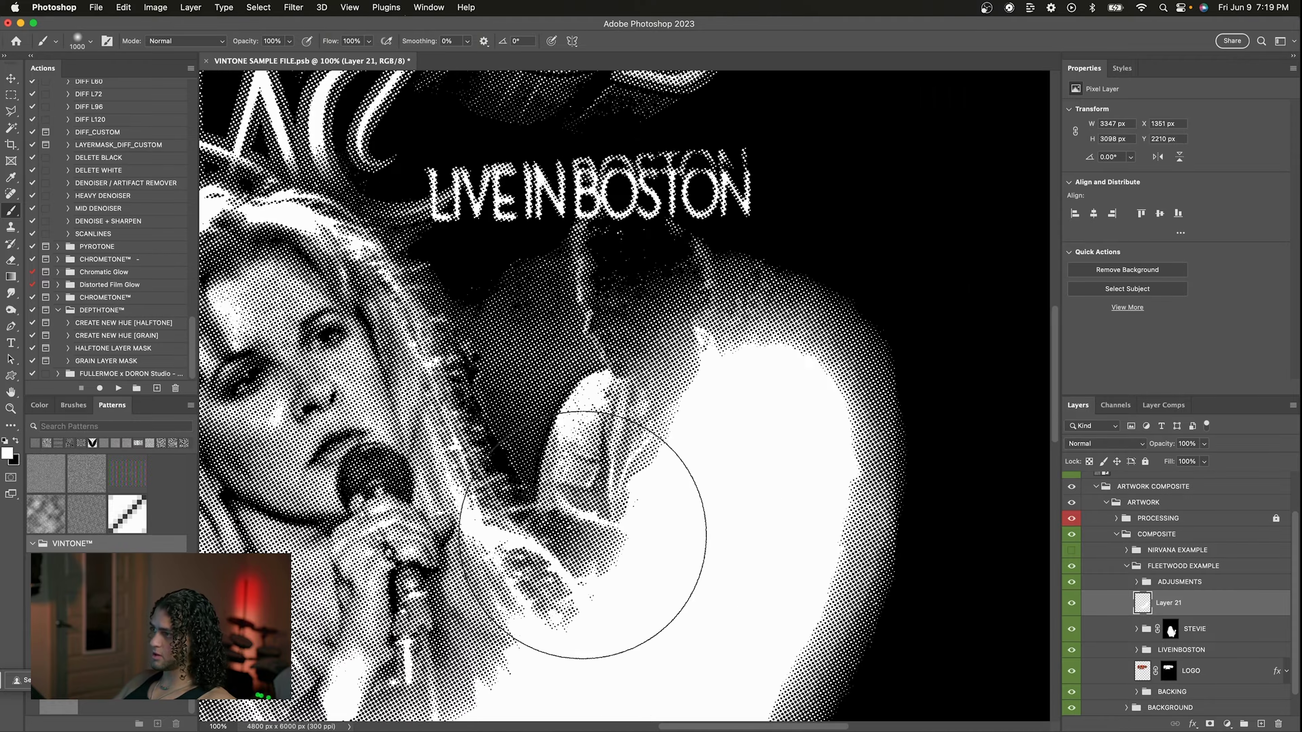
key("v")
key("super+minus")
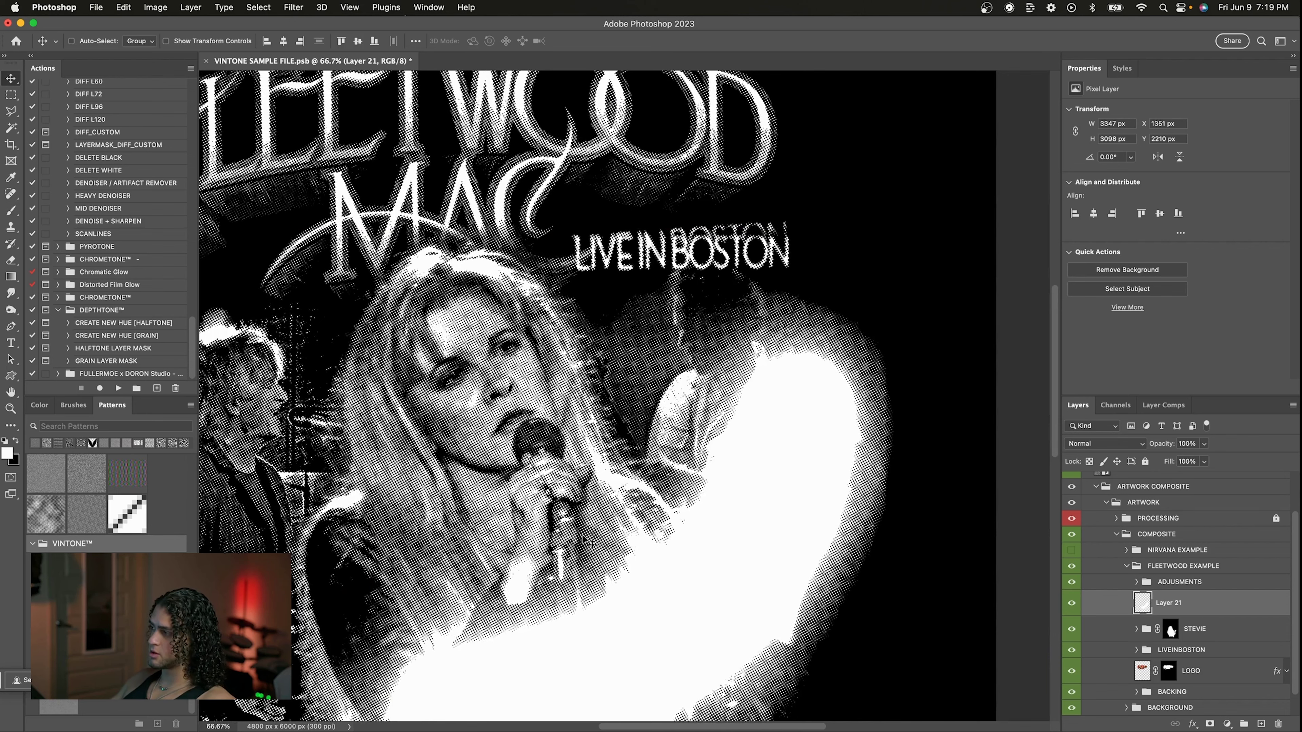
key("super+minus")
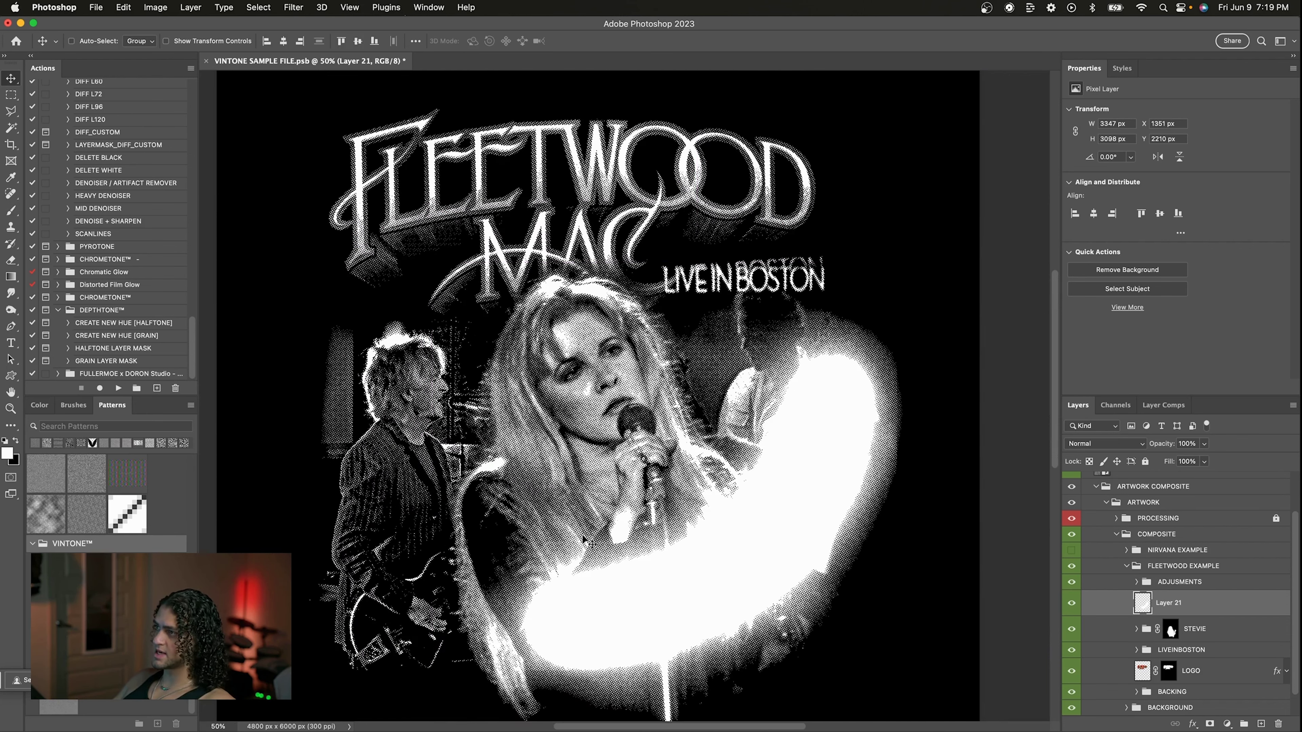
scroll(584, 538, "up", 1)
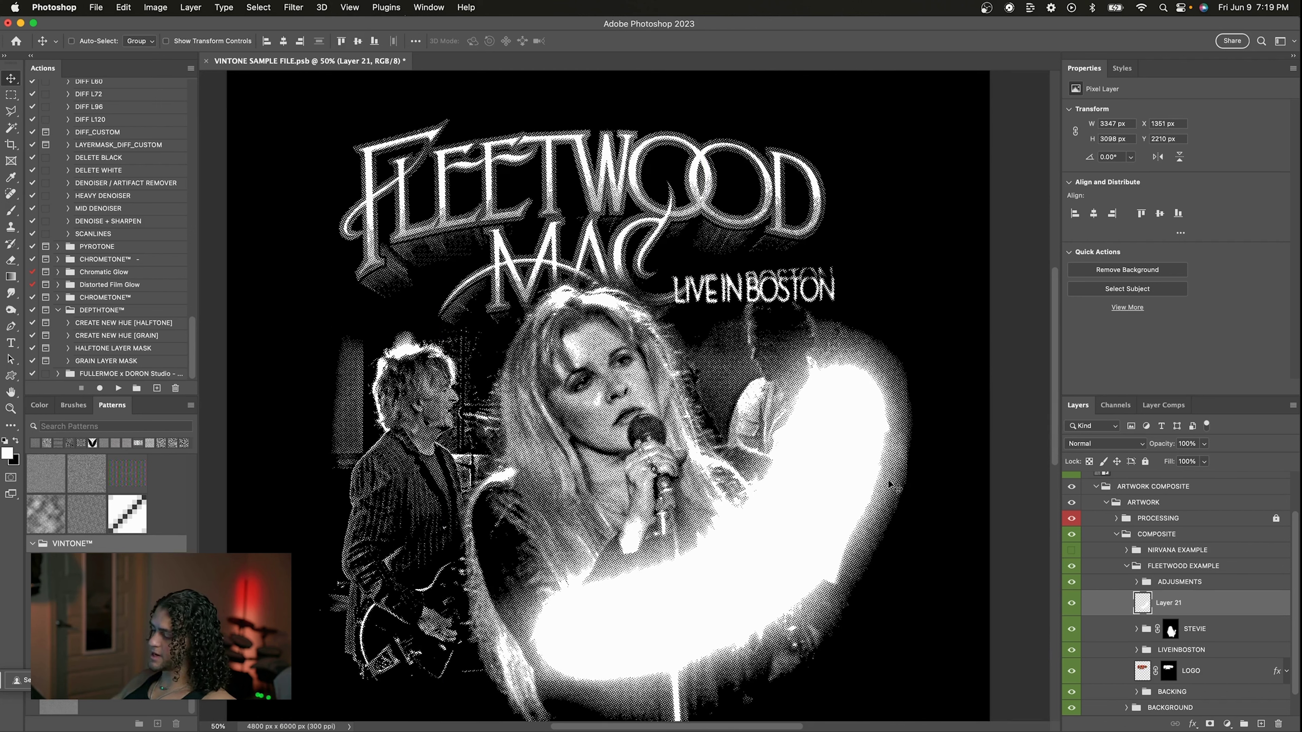
key("BackSpace")
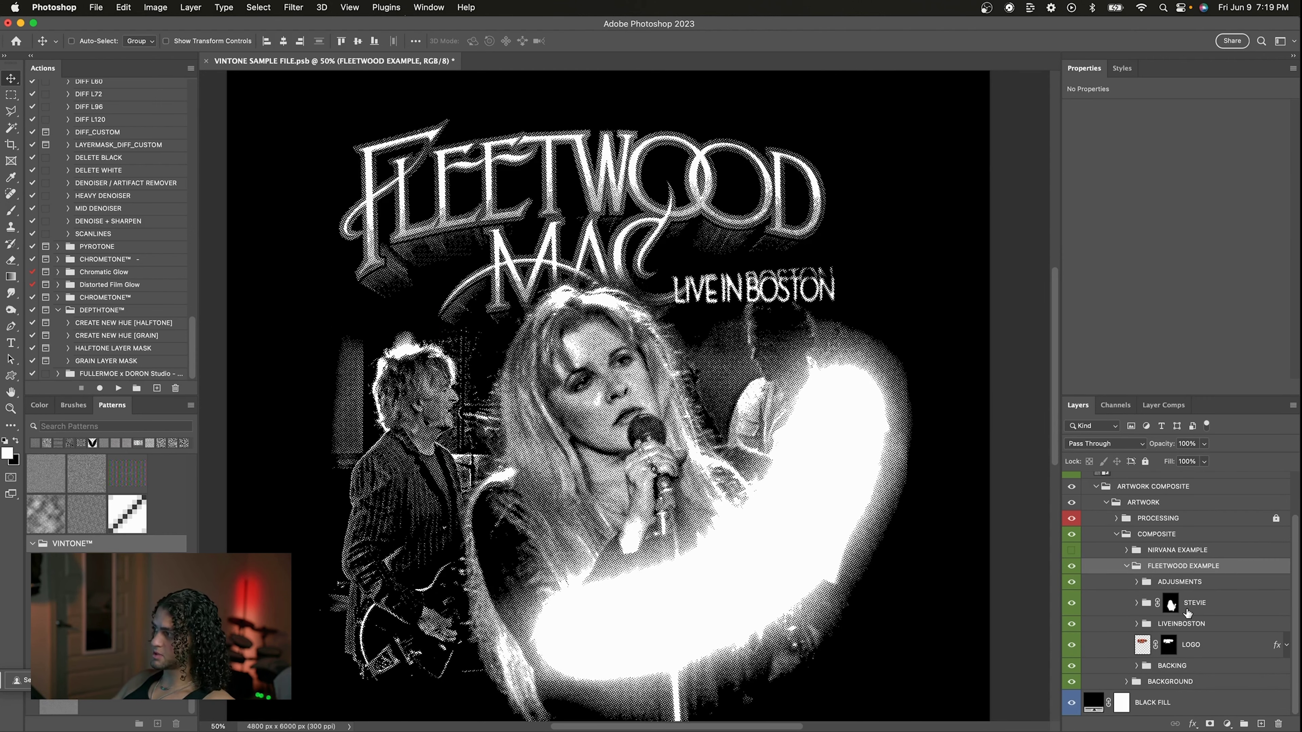
- Hide and reshow the PROCESSING group to compare the full-color composite with the black-and-white halftone version
left_click(1149, 521)
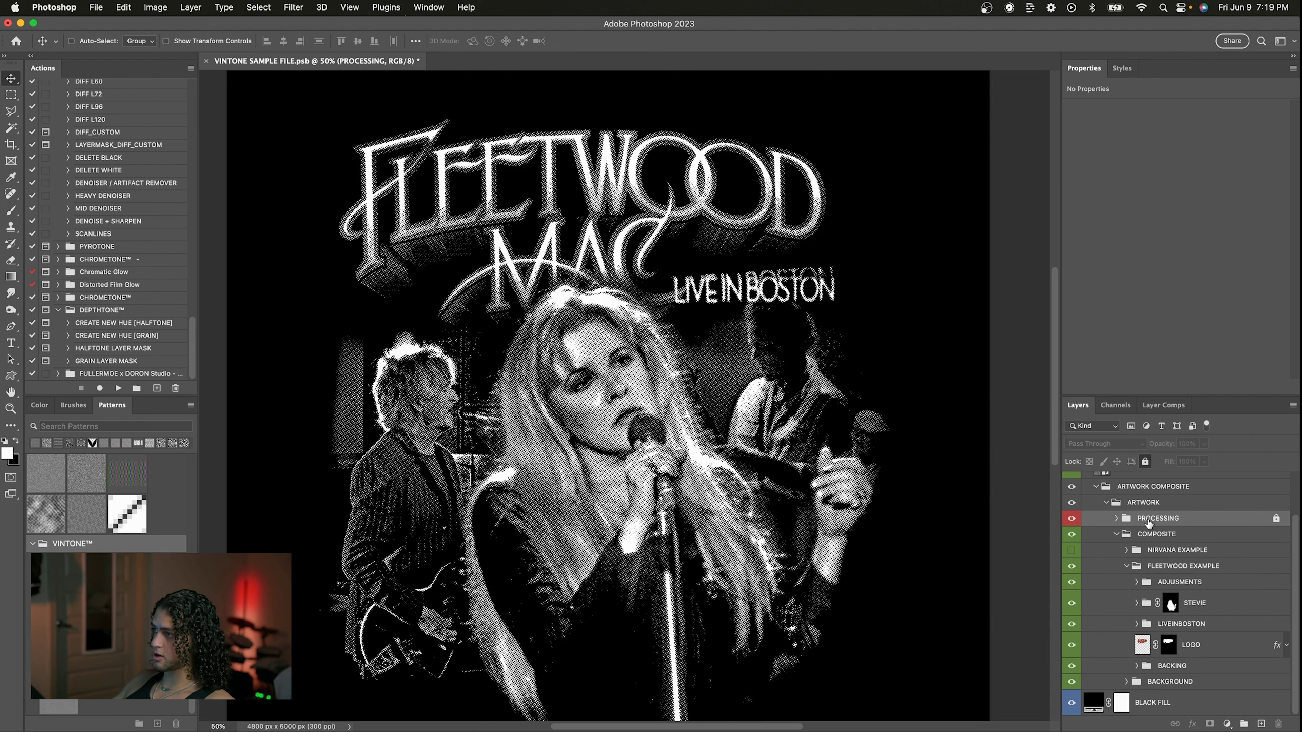
scroll(898, 484, "left", 3)
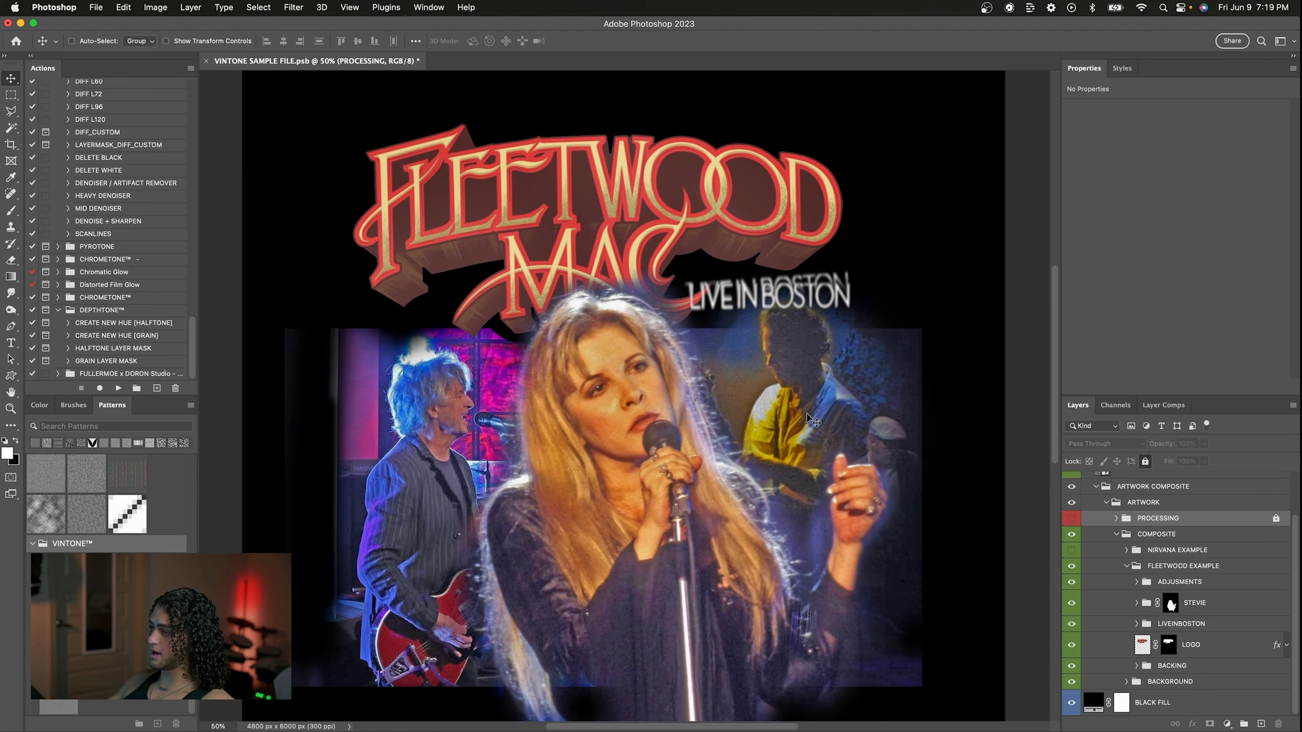
scroll(807, 414, "down", 3)
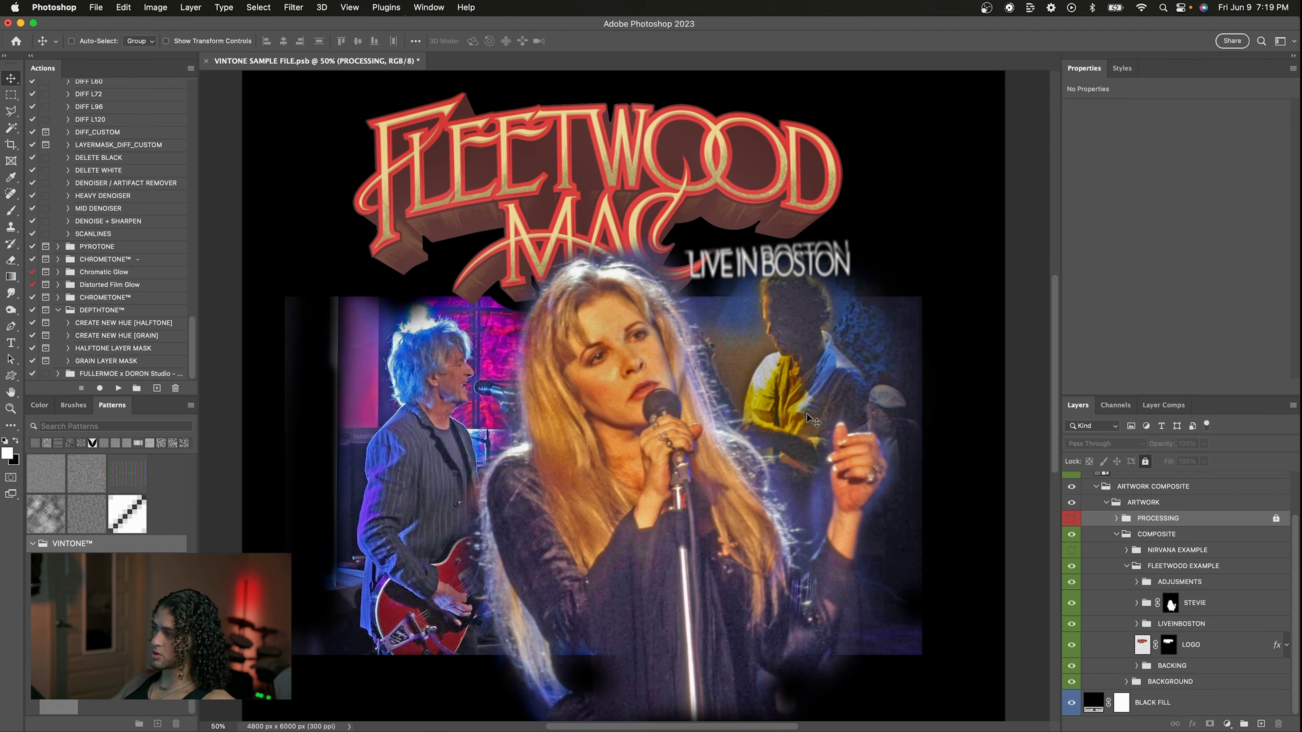
scroll(807, 413, "down", 2)
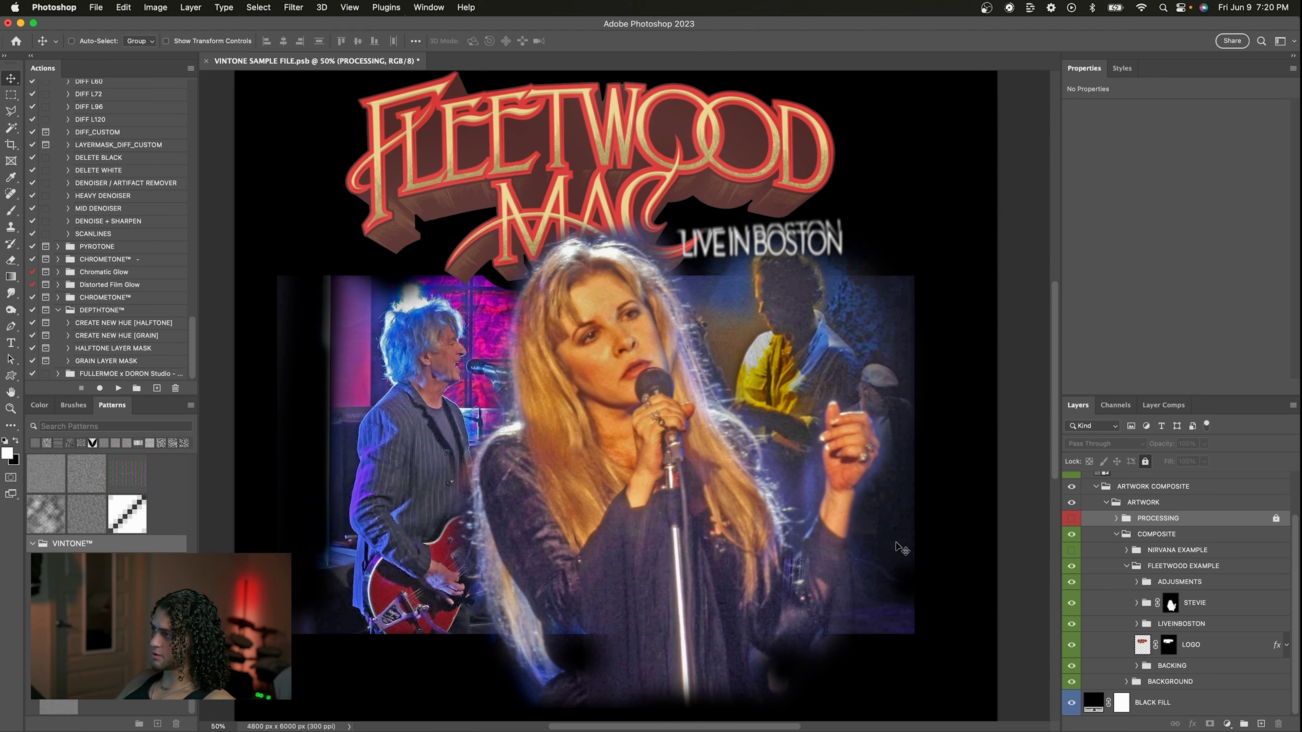
left_click(1071, 518)
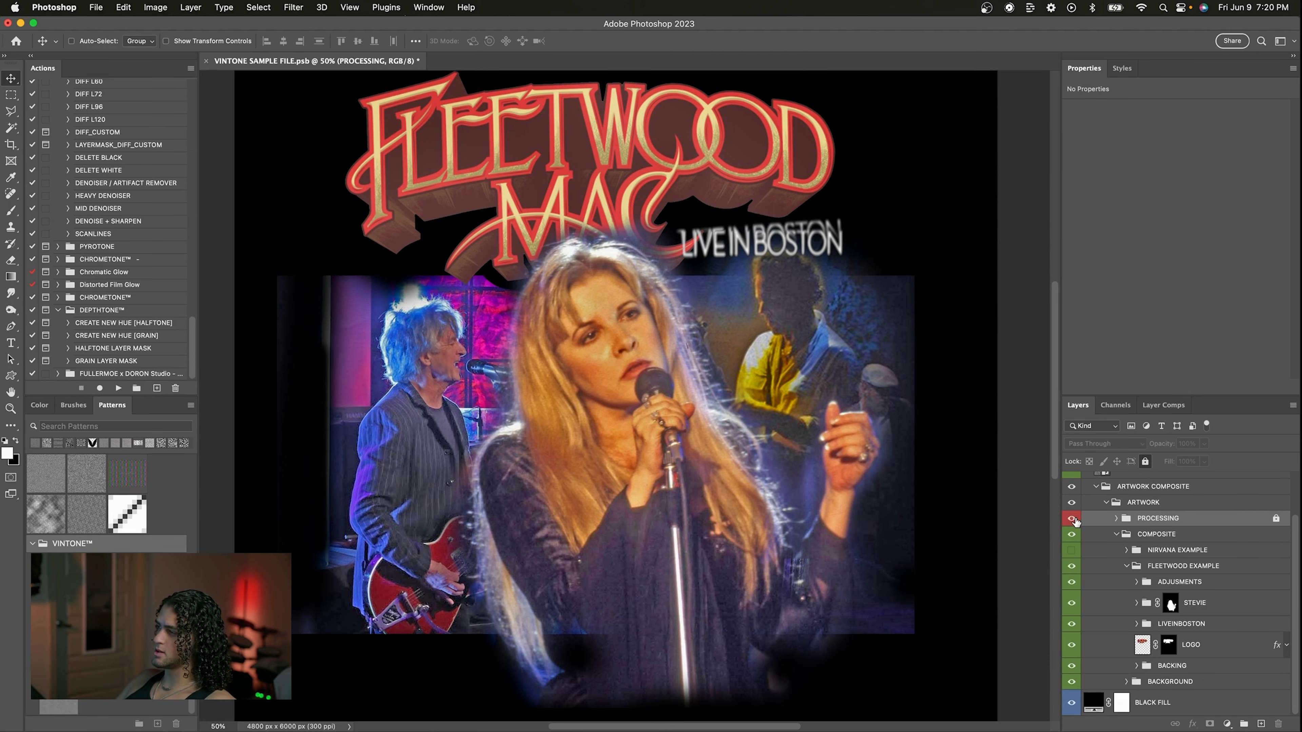
scroll(861, 425, "up", 2)
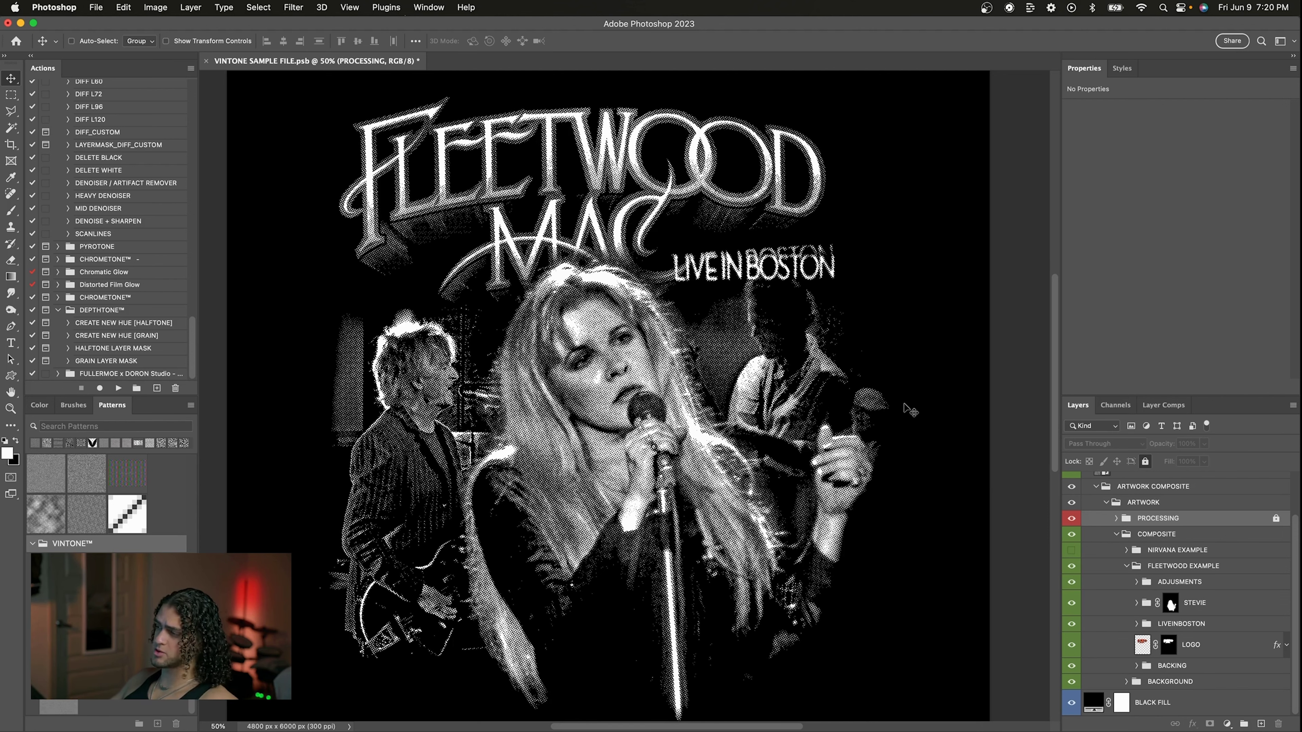
scroll(878, 383, "up", 1)
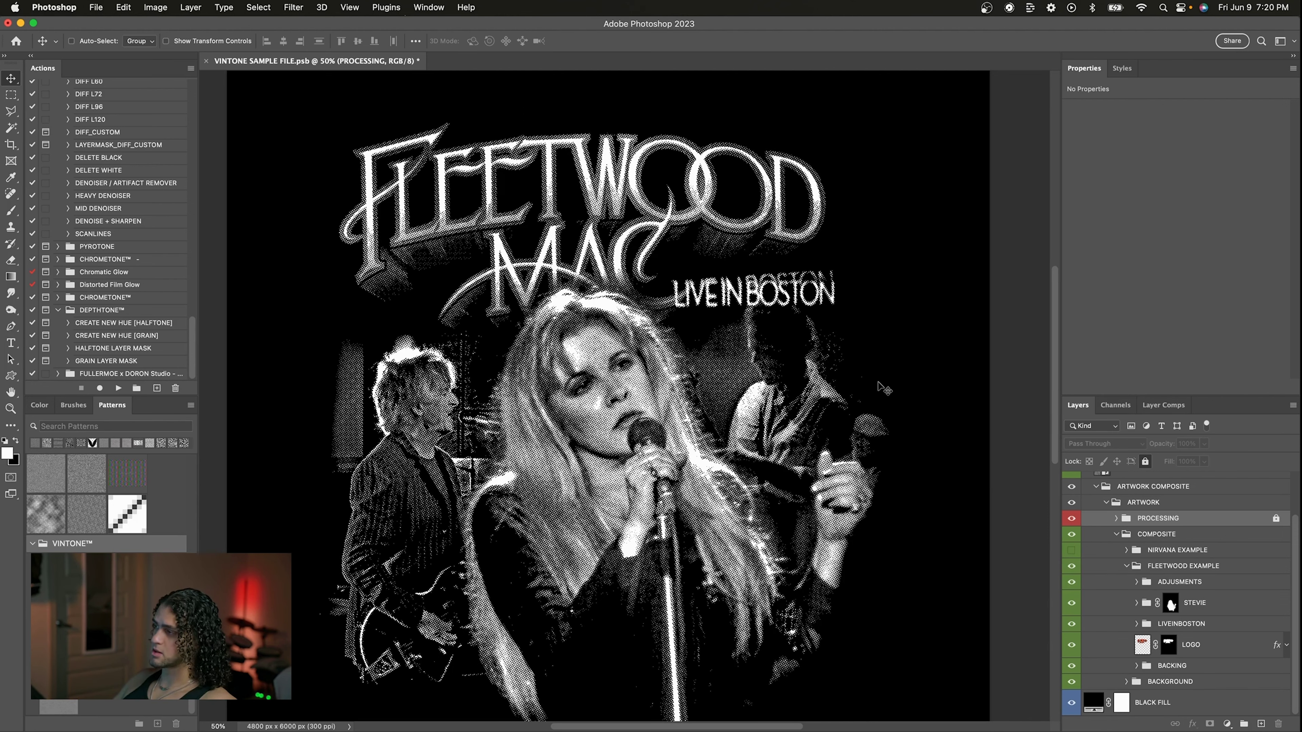
- Toggle the PROCESSING group's visibility and examine the halftone treatment across the poster's title and figures
scroll(884, 388, "left", 2)
scroll(794, 523, "down", 2)
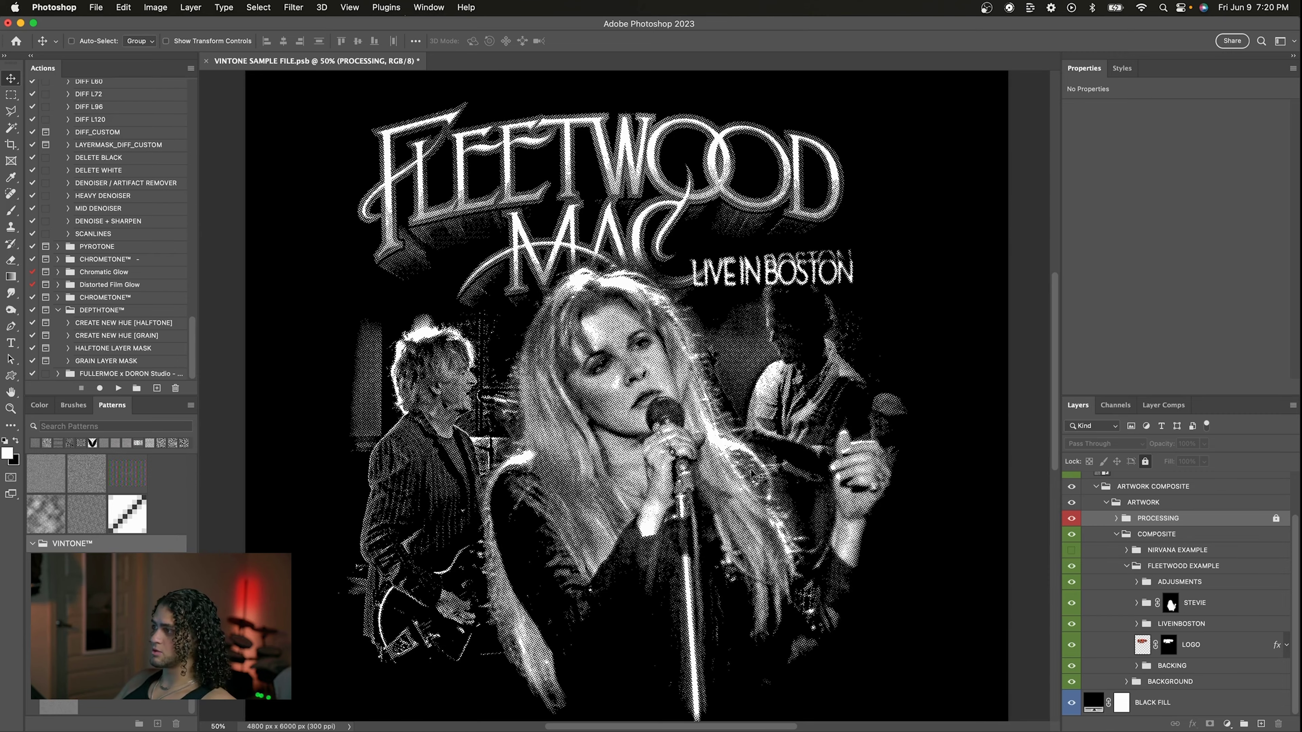
left_click(1071, 518)
left_click(1071, 518)
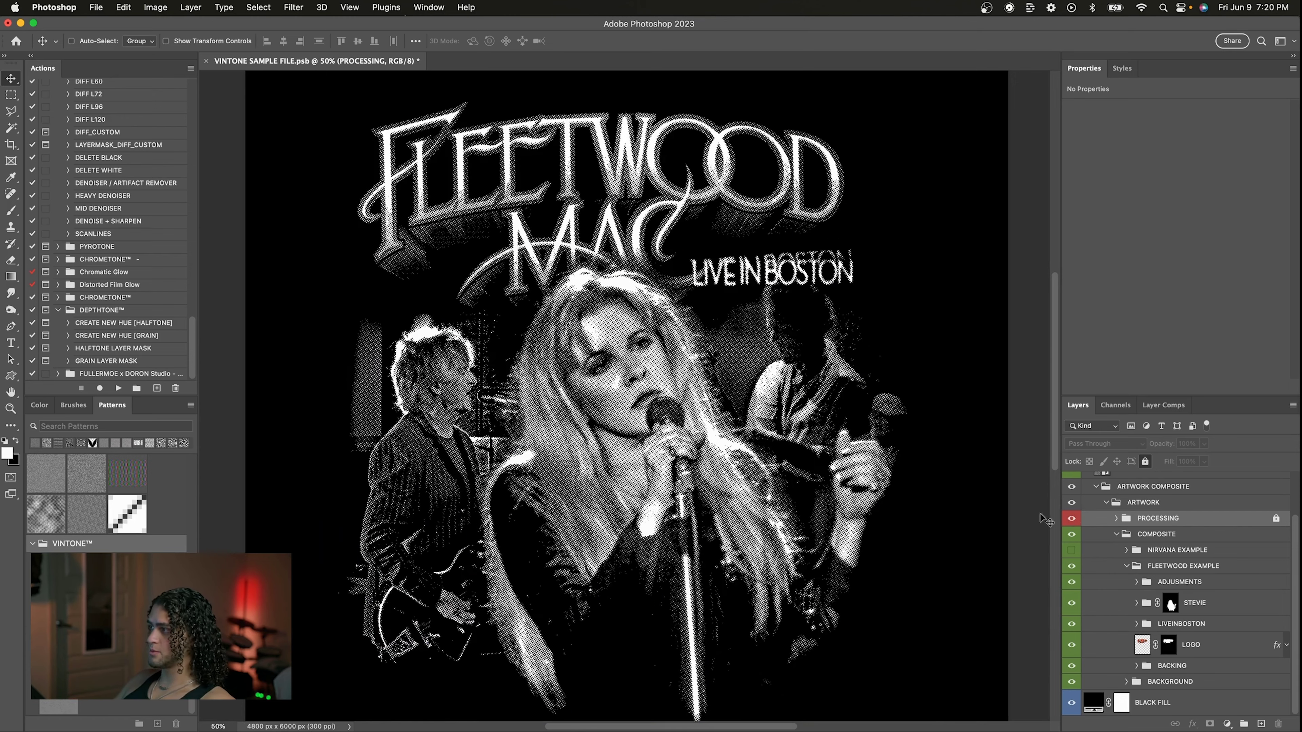
scroll(907, 491, "down", 1)
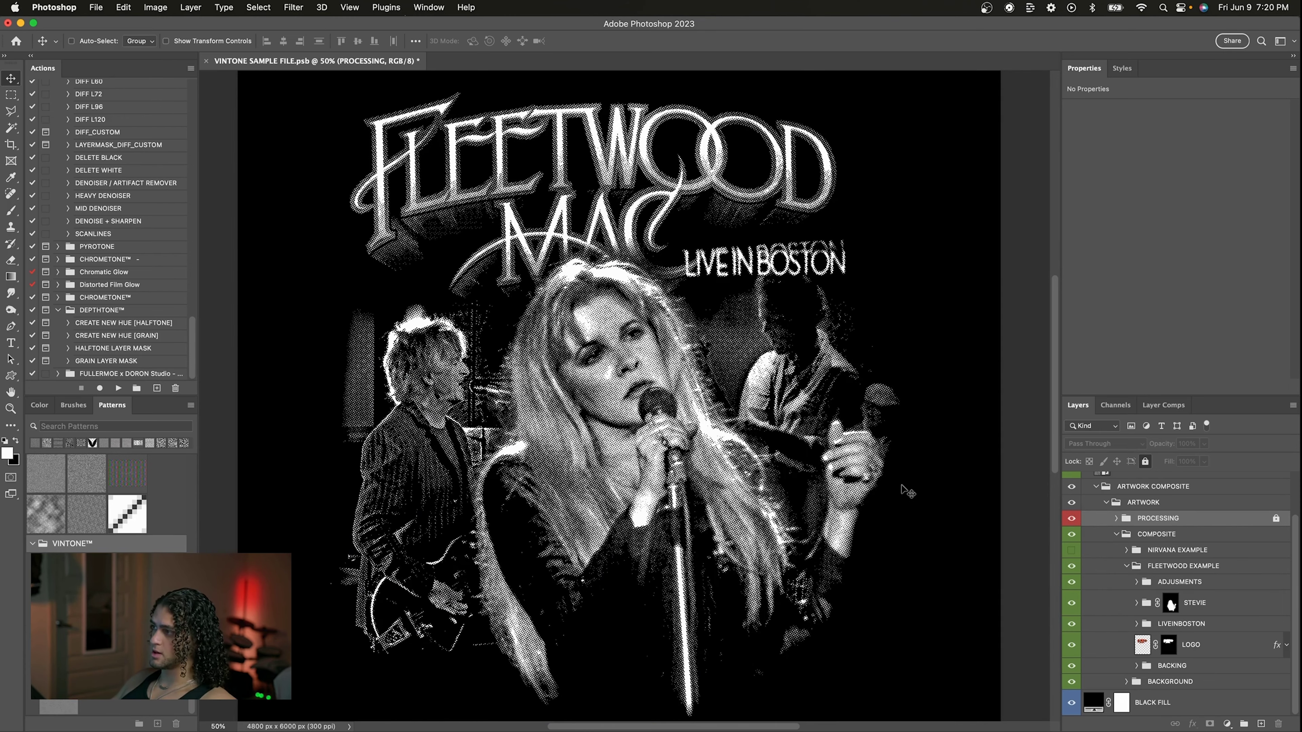
scroll(907, 491, "up", 2)
scroll(891, 487, "down", 1)
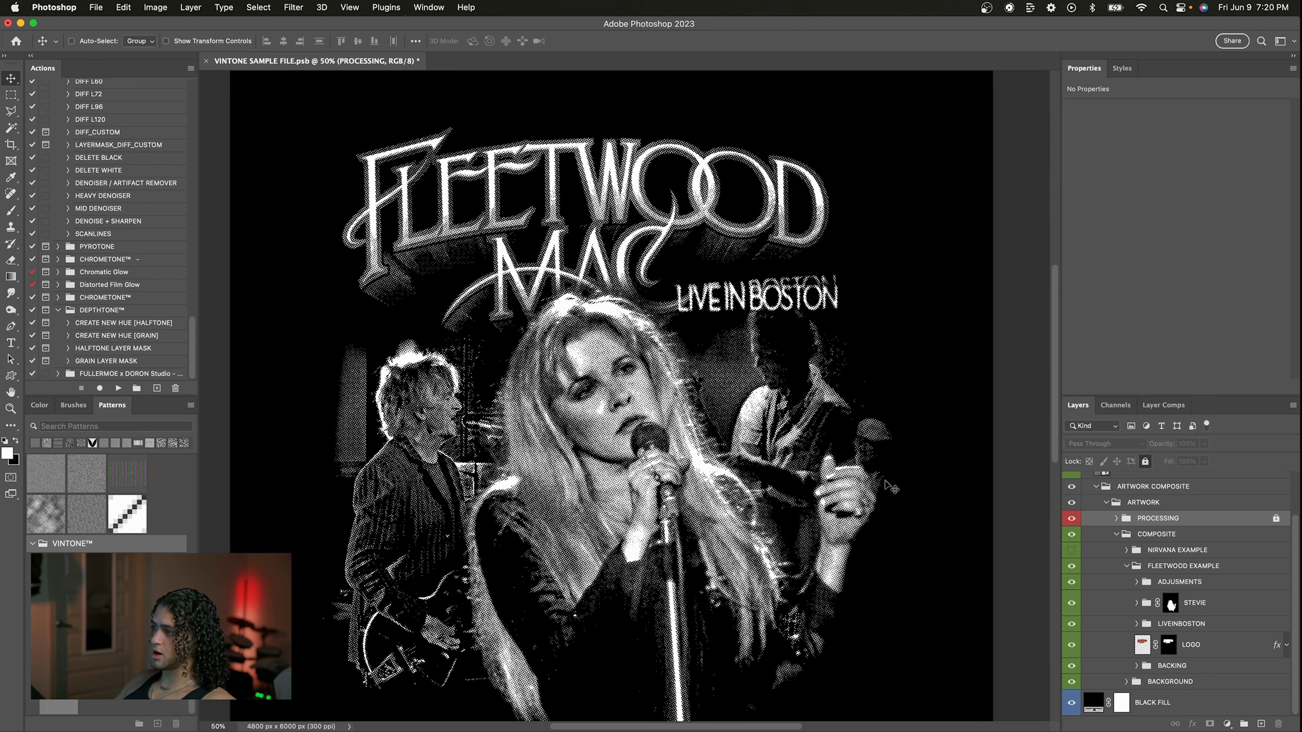
scroll(892, 487, "down", 2)
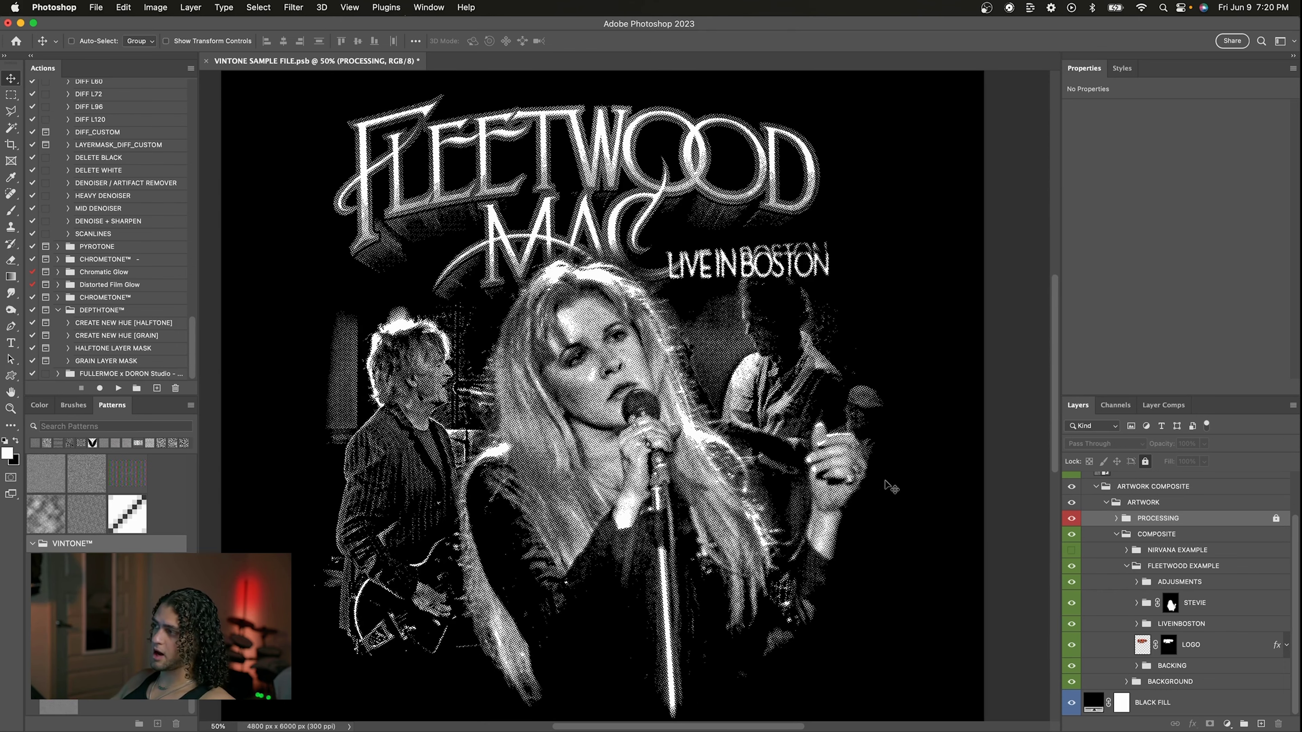
scroll(892, 487, "down", 1)
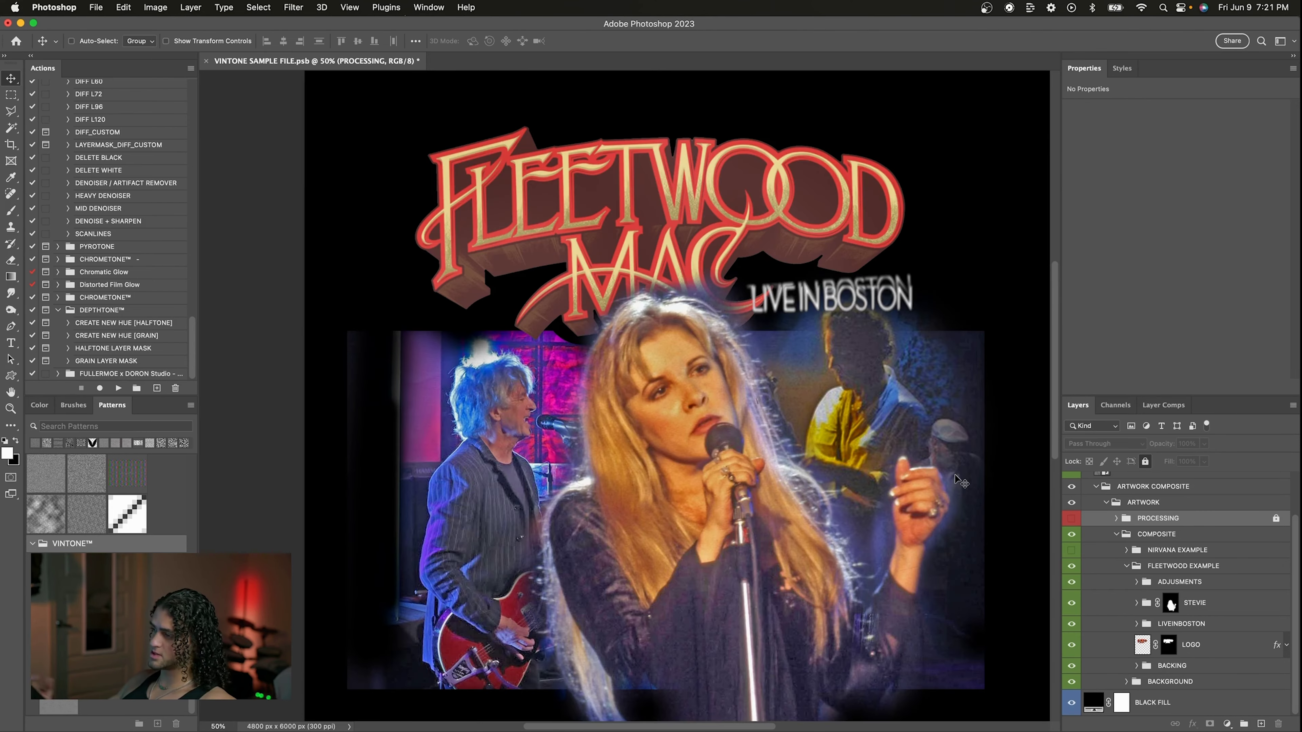
scroll(955, 476, "down", 5)
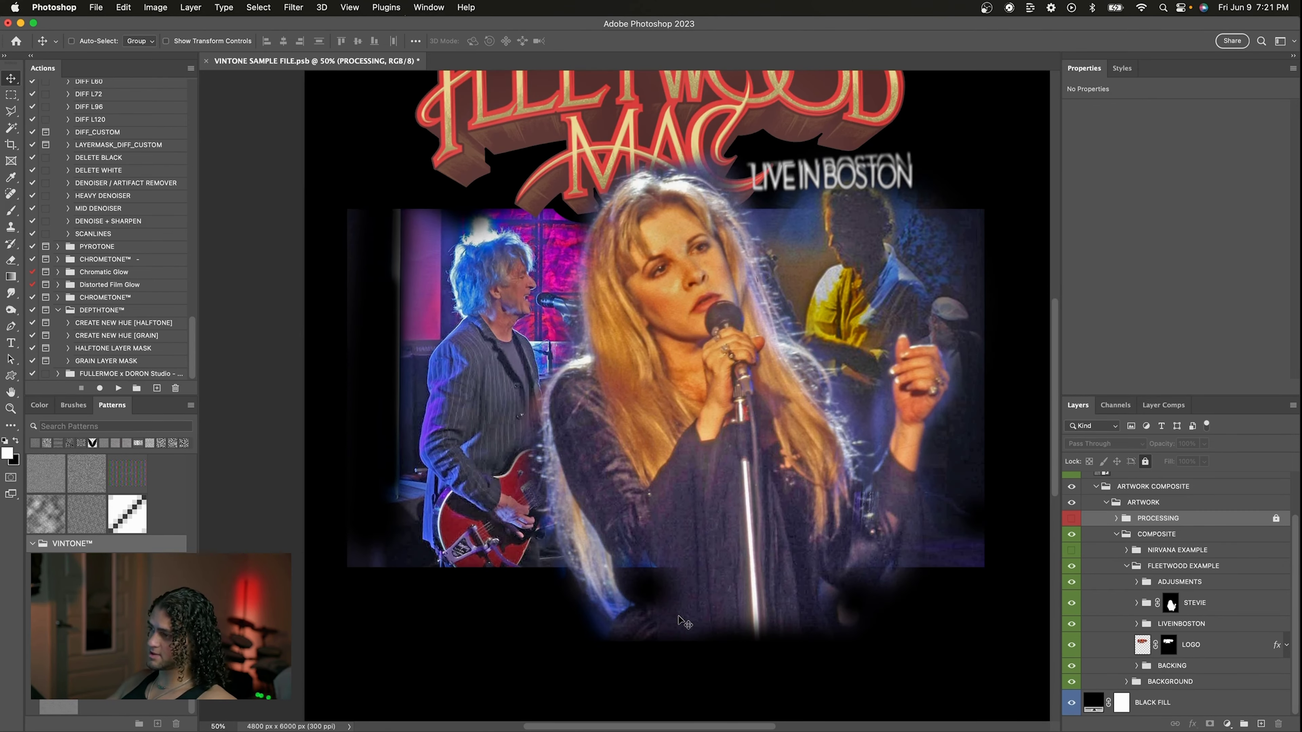
- Look over the full-color composite with PROCESSING hidden, show the group again and review the halftoned poster
scroll(522, 568, "up", 2)
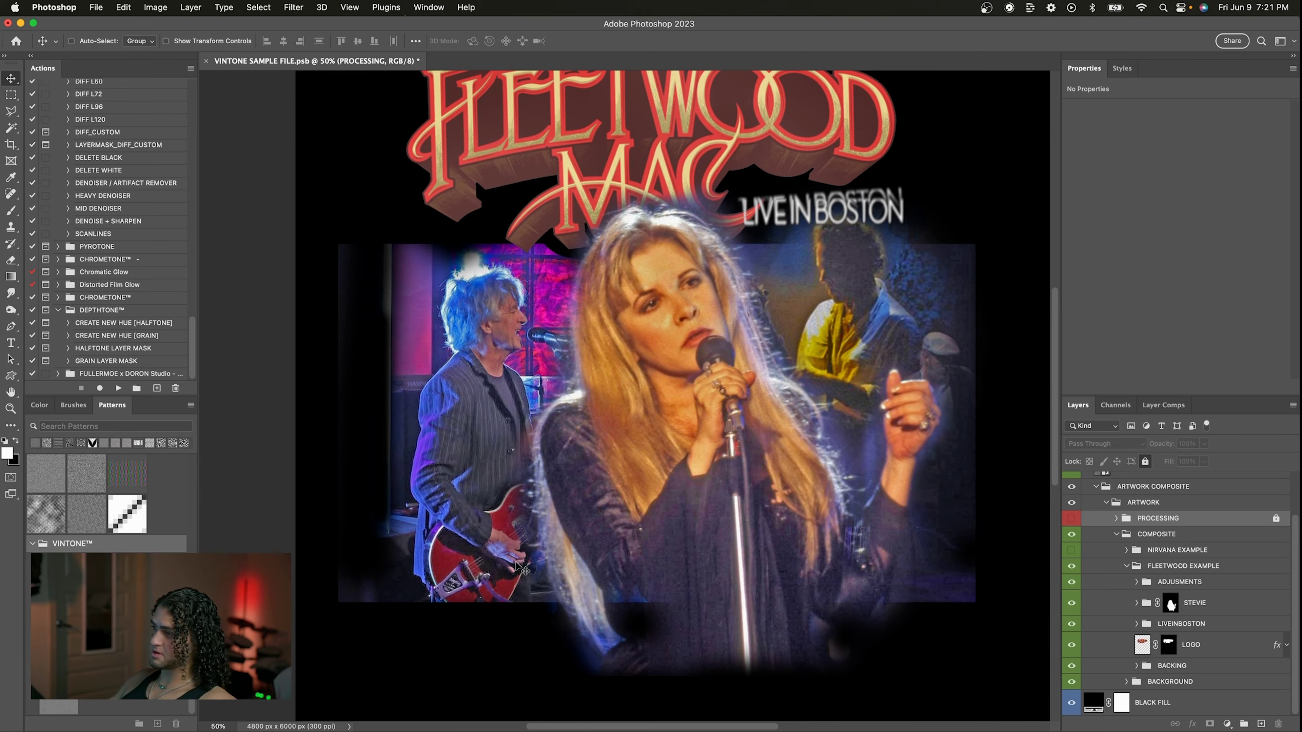
scroll(760, 347, "right", 2)
scroll(759, 347, "up", 1)
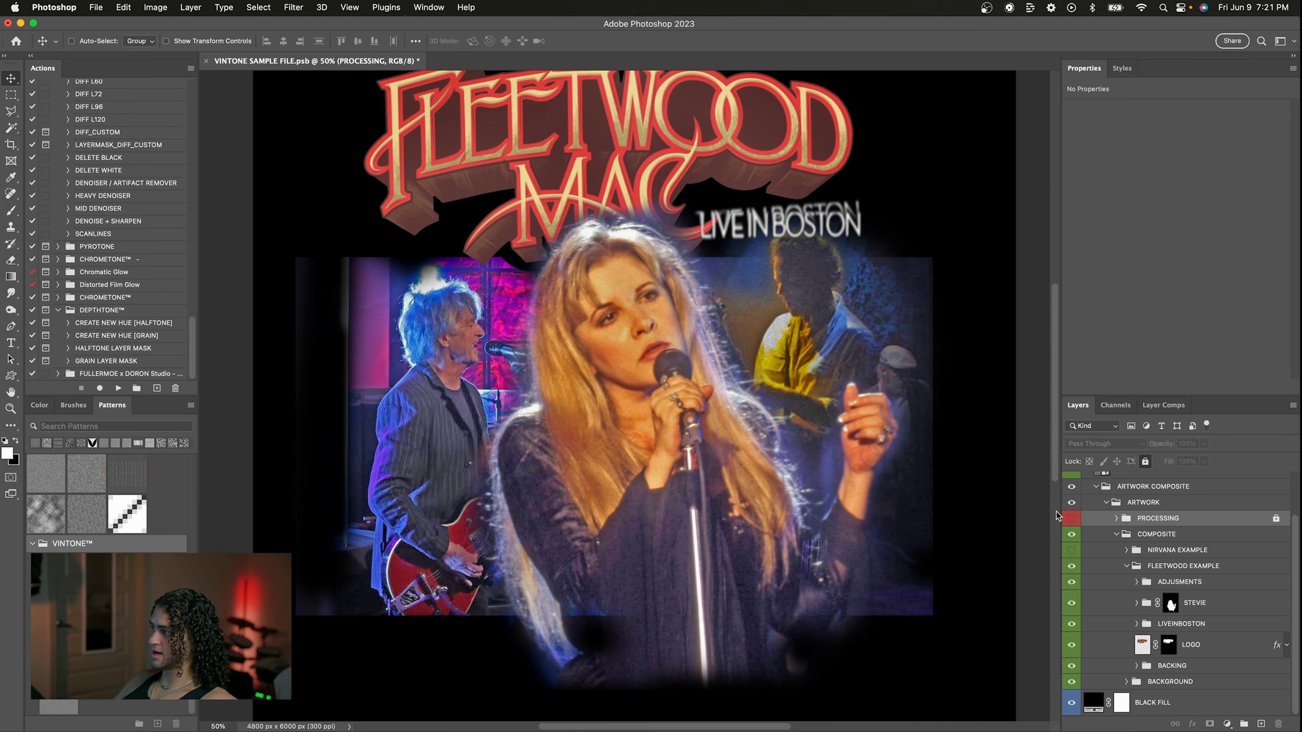
left_click(1071, 518)
scroll(884, 446, "up", 2)
scroll(884, 446, "left", 1)
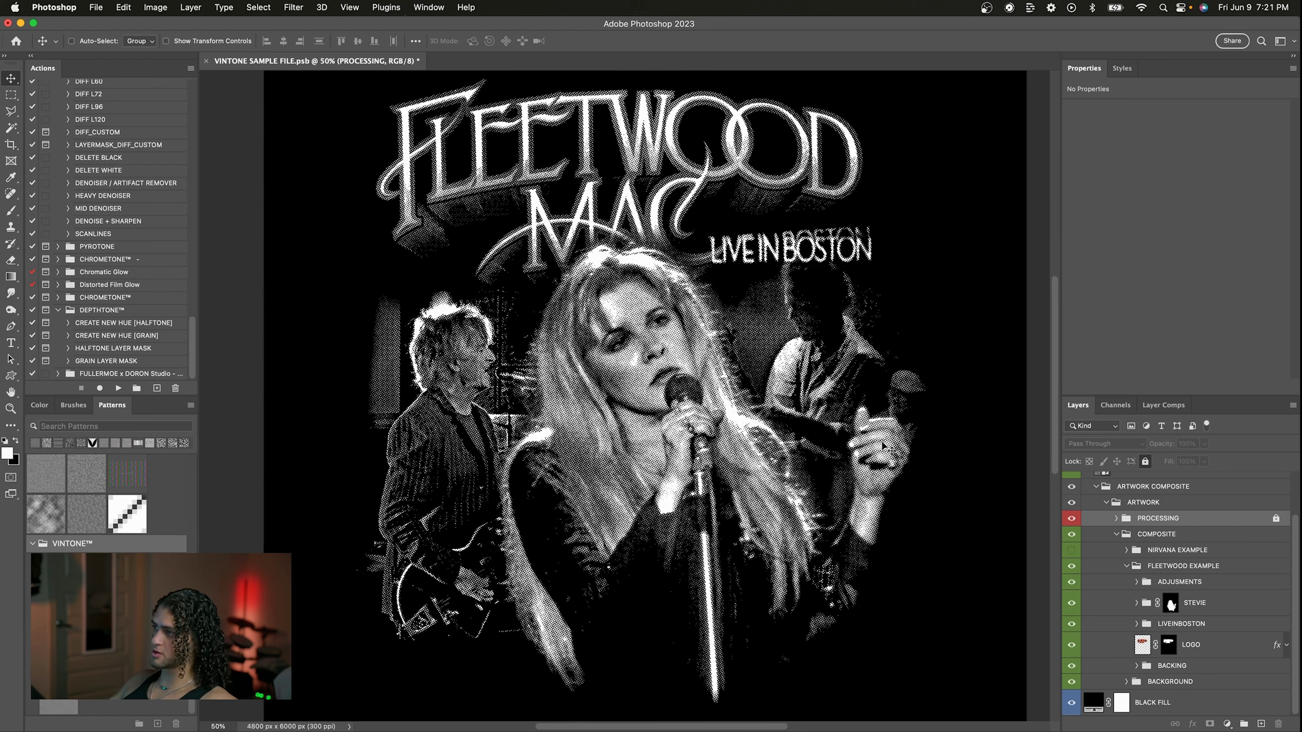
scroll(884, 446, "up", 3)
scroll(884, 446, "right", 2)
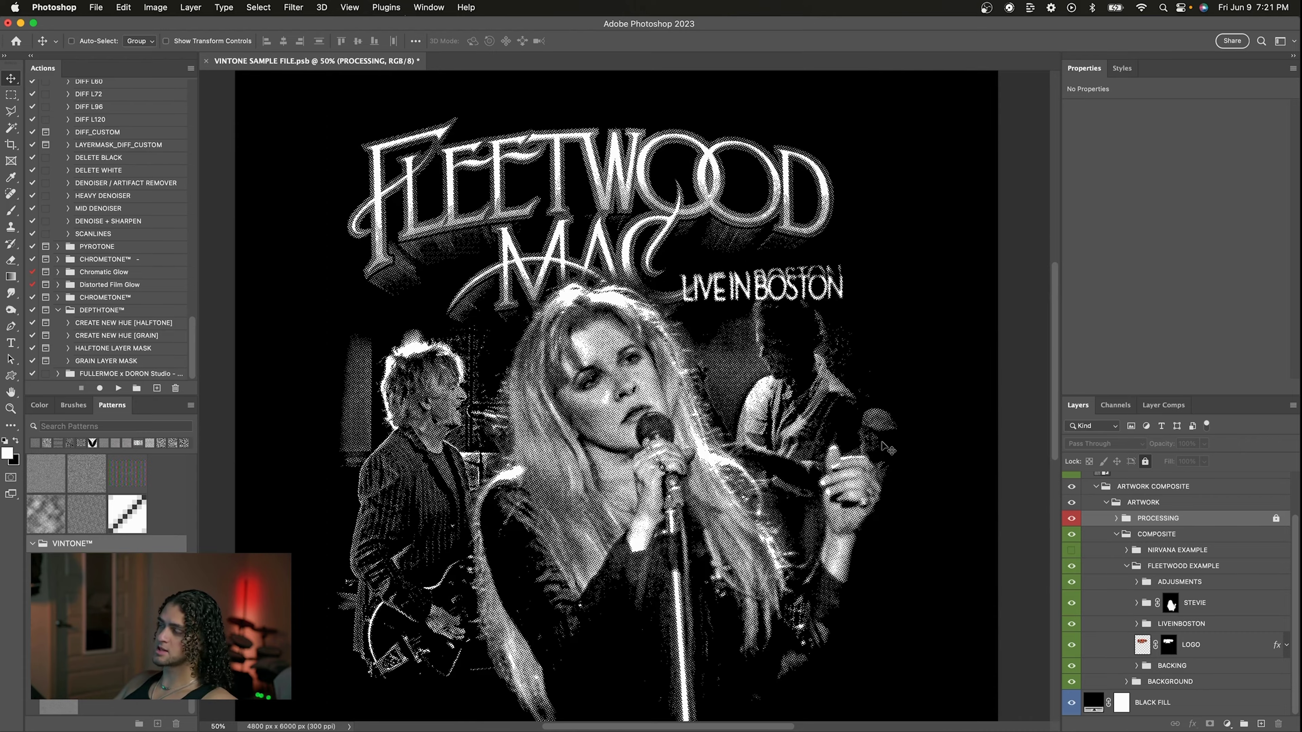
scroll(885, 449, "down", 2)
scroll(885, 449, "left", 1)
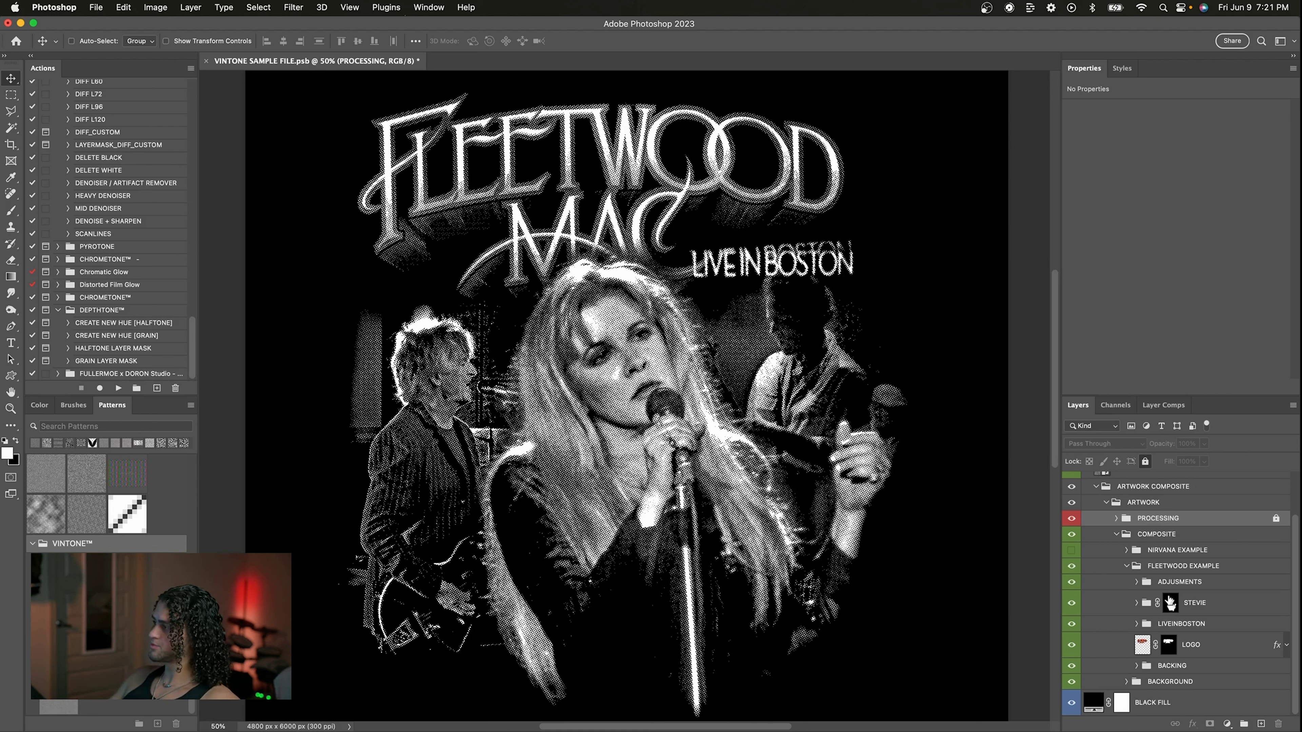
- Select the FLEETWOOD EXAMPLE group, its ADJUSMENTS group, the STEVIE mask and the LOGO layer in turn to review the composite's structure
left_click(1168, 572)
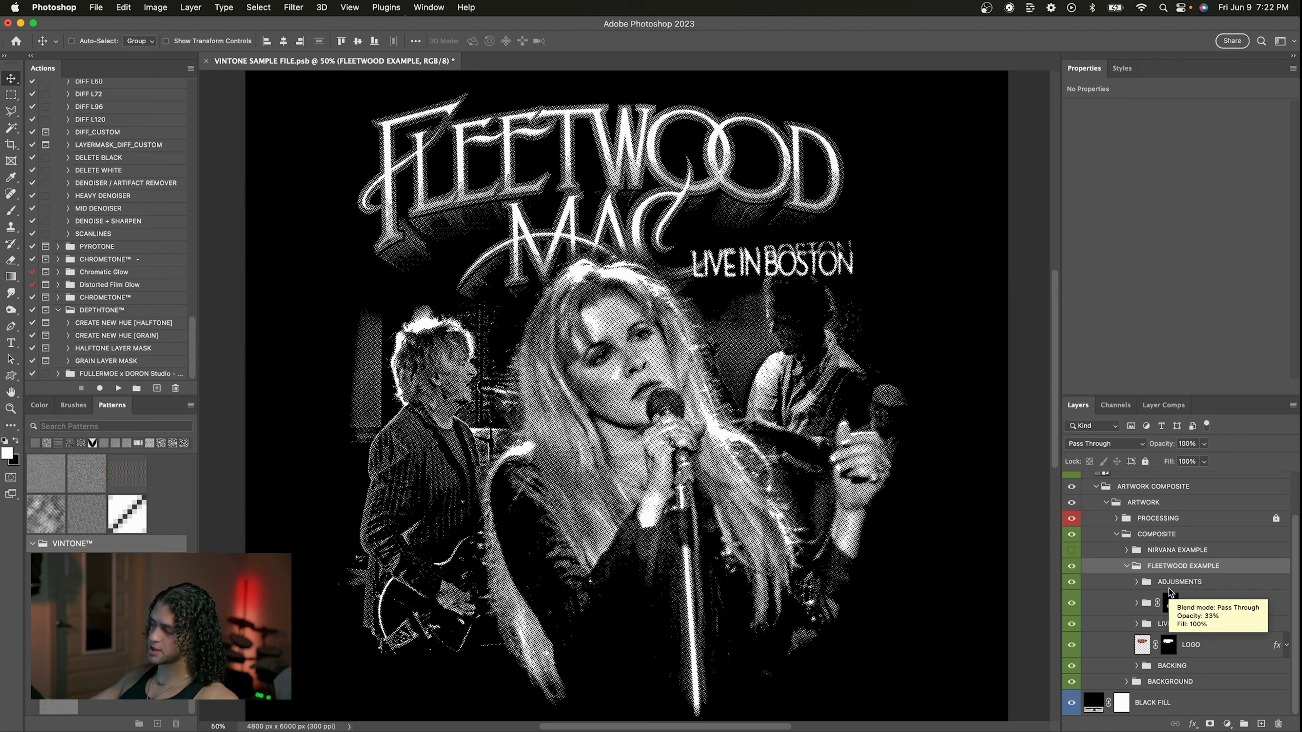
left_click(1170, 586)
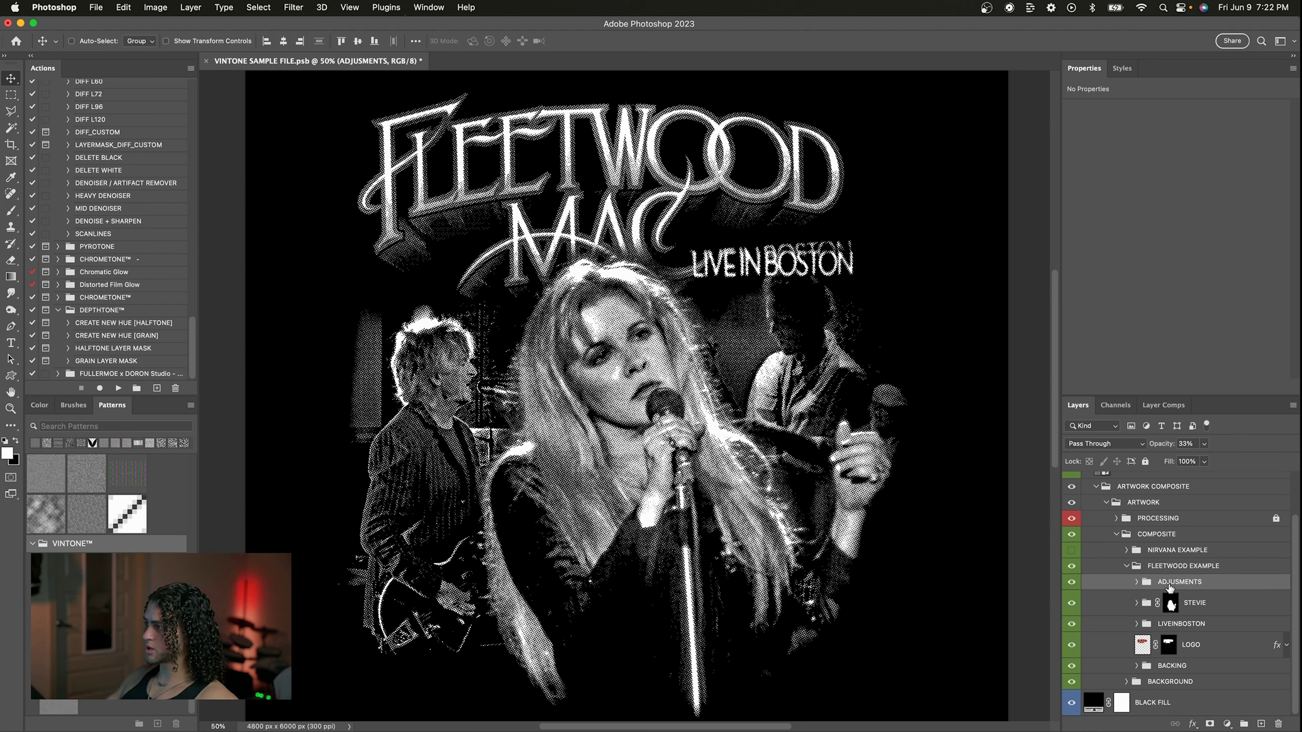
left_click(1170, 604)
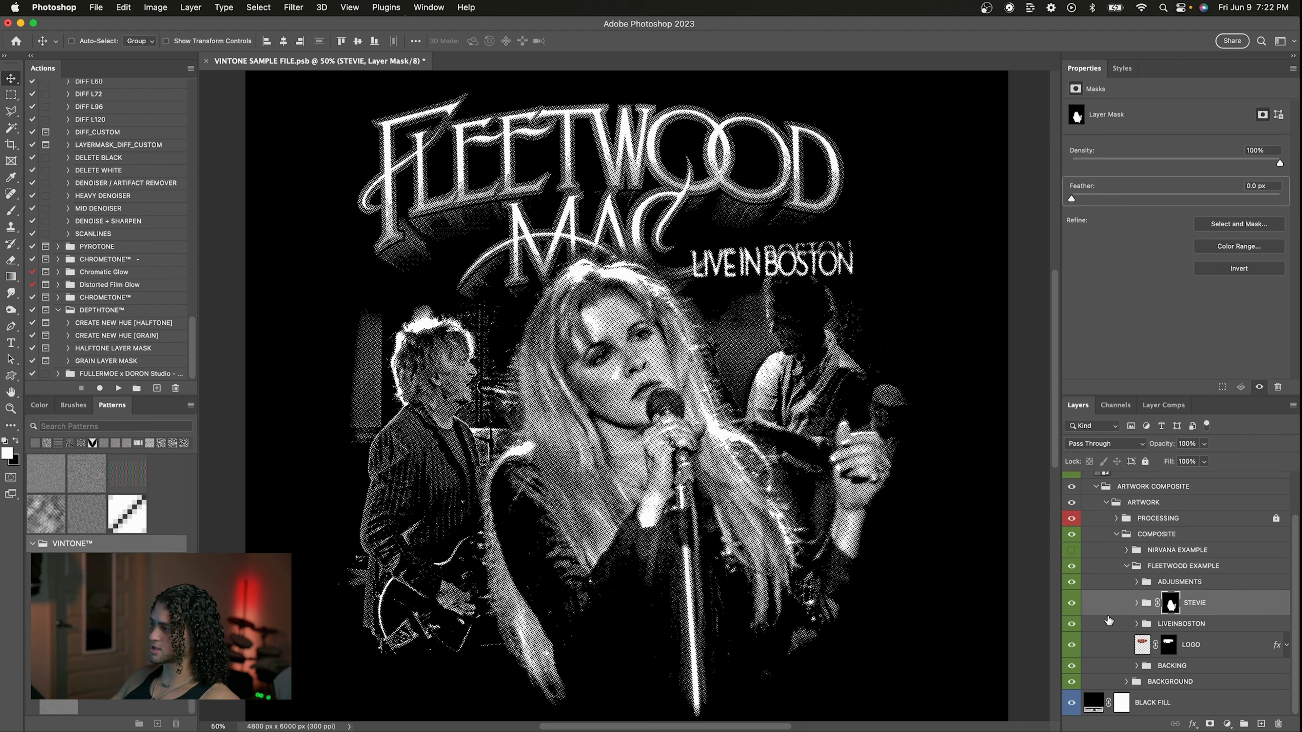
left_click(1142, 641)
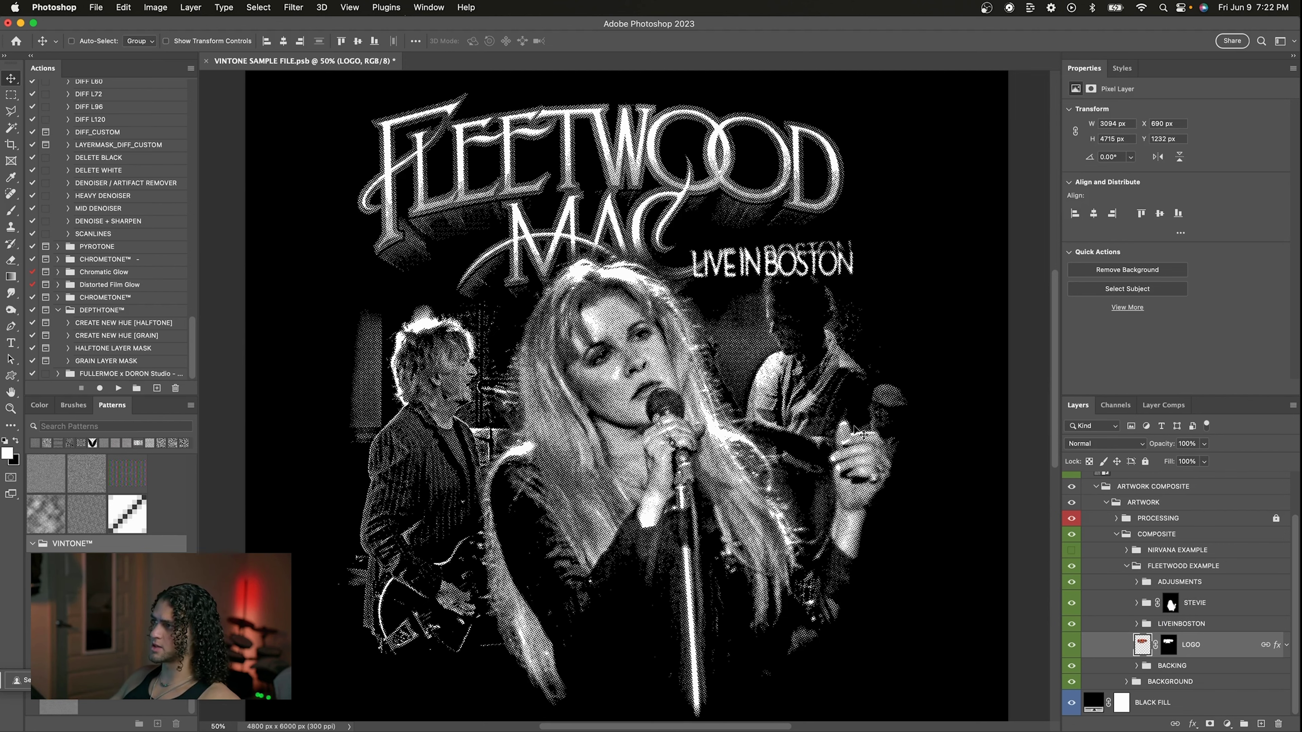
scroll(860, 432, "right", 1)
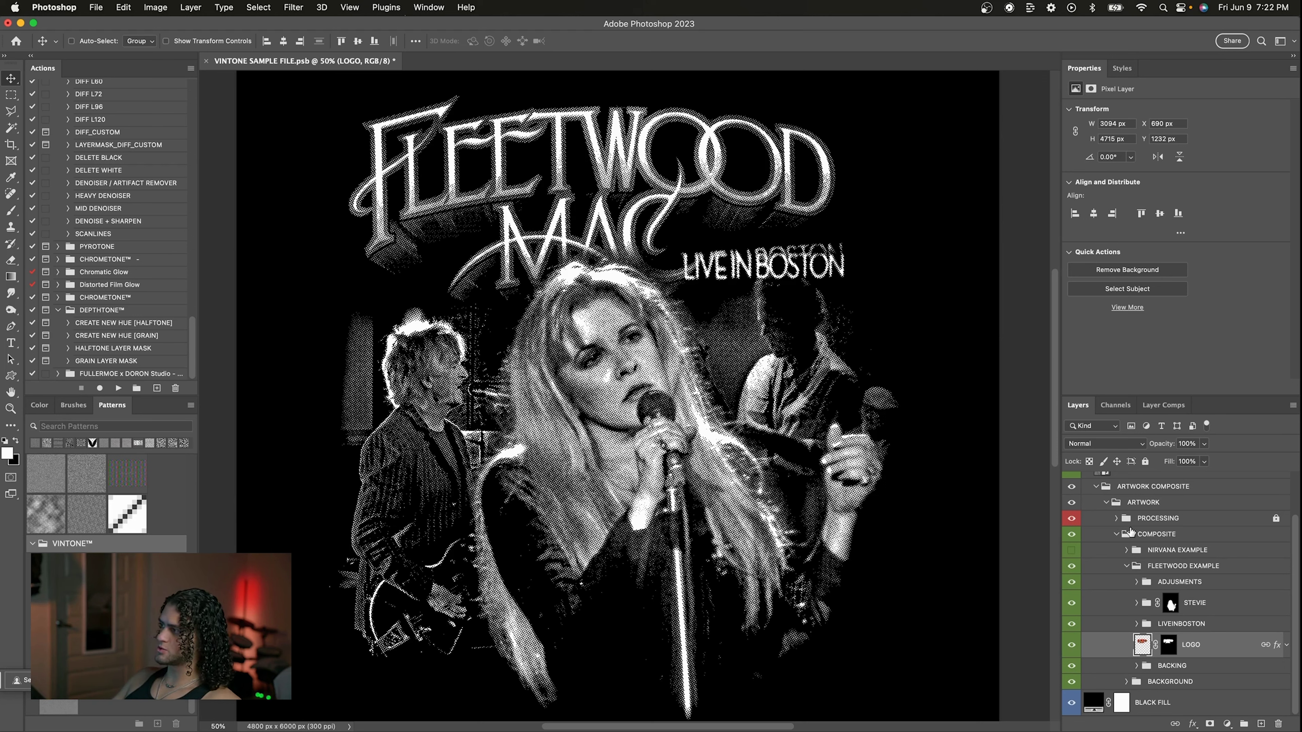
- Collapse the COMPOSITE and ARTWORK COMPOSITE groups and select the CHOOSE DITHER PATTERN smart object
left_click(1117, 534)
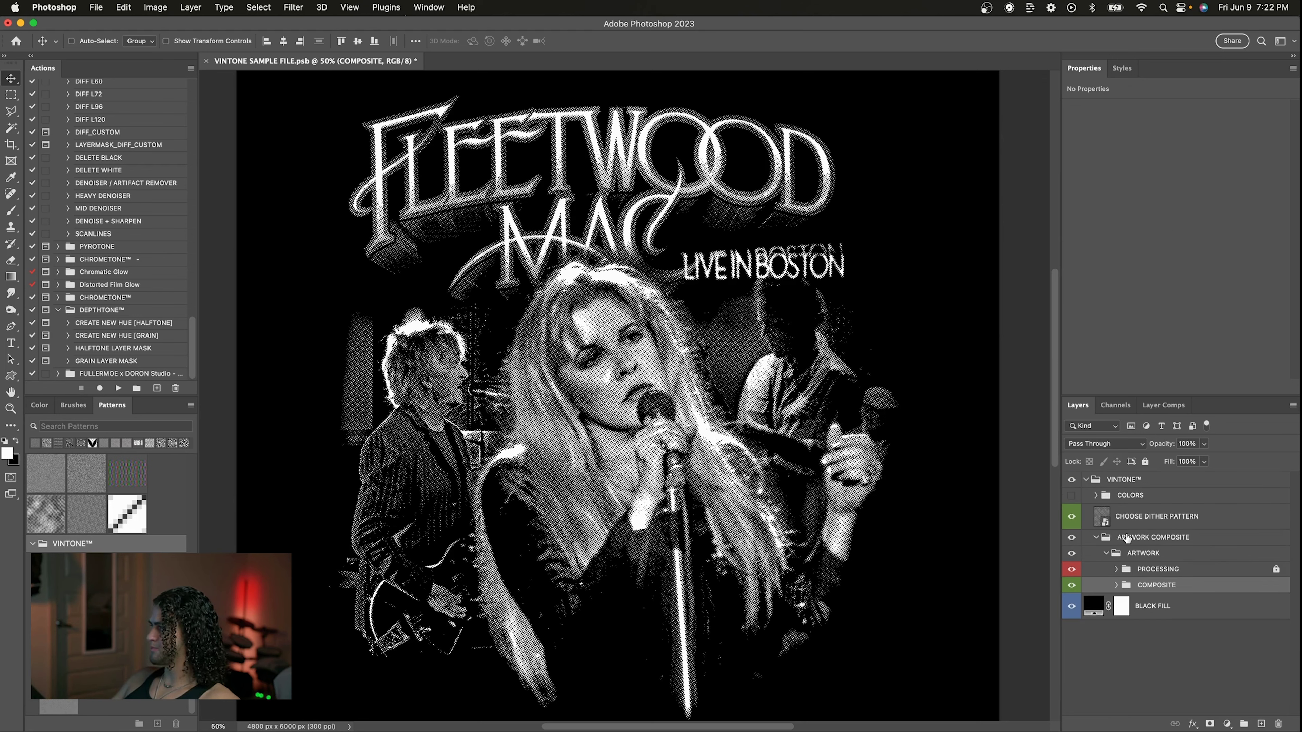
left_click(1152, 573)
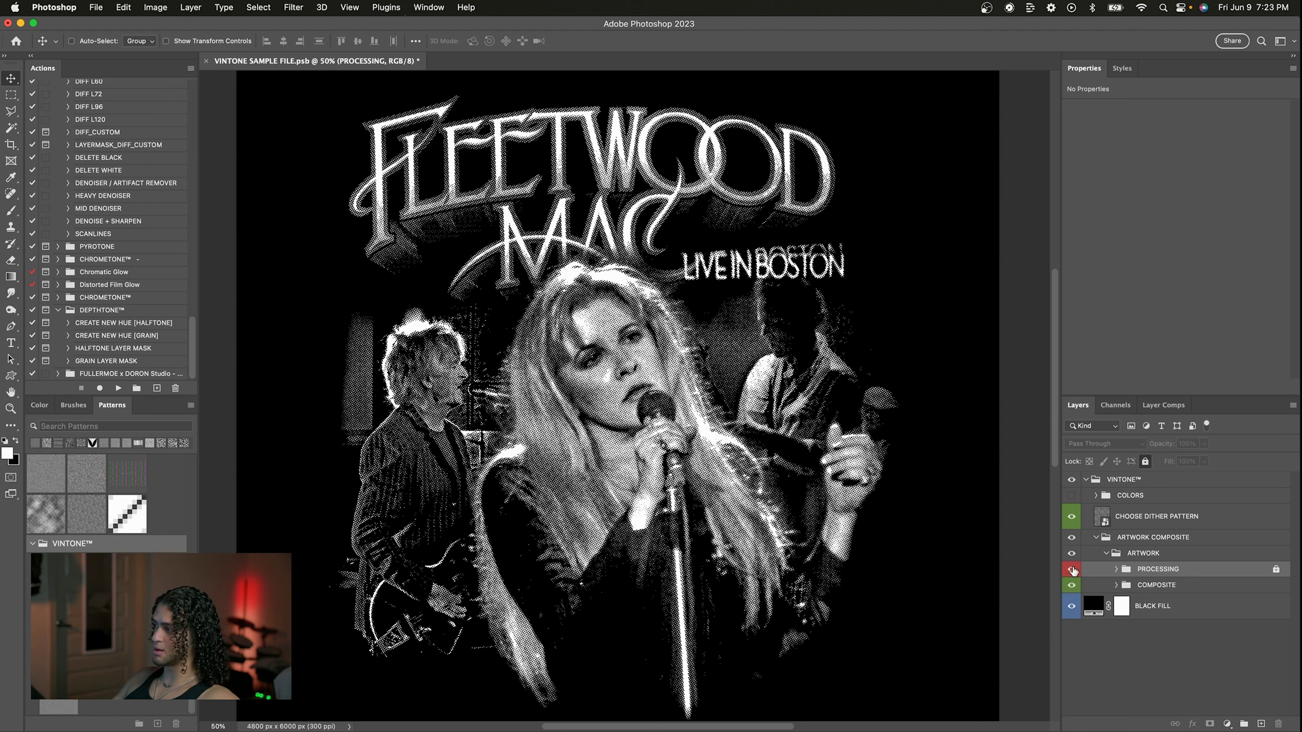
left_click(1082, 590)
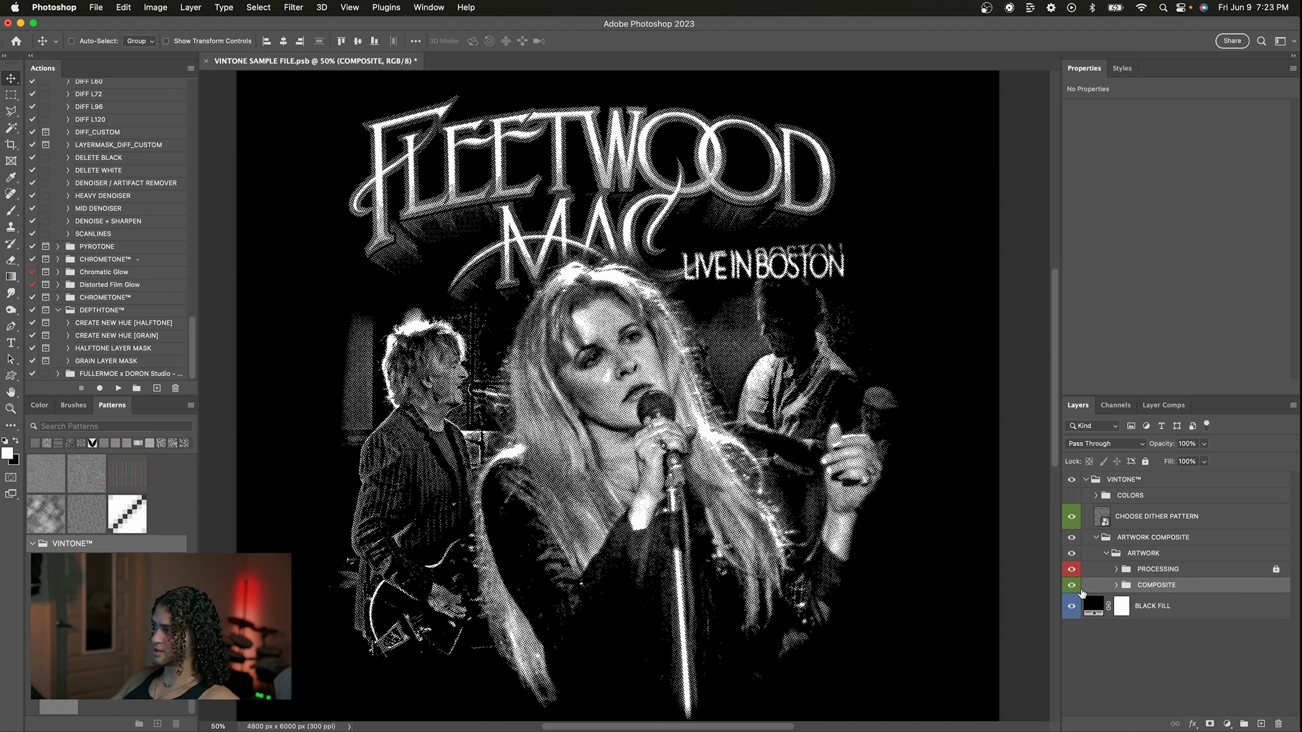
left_click(1123, 523)
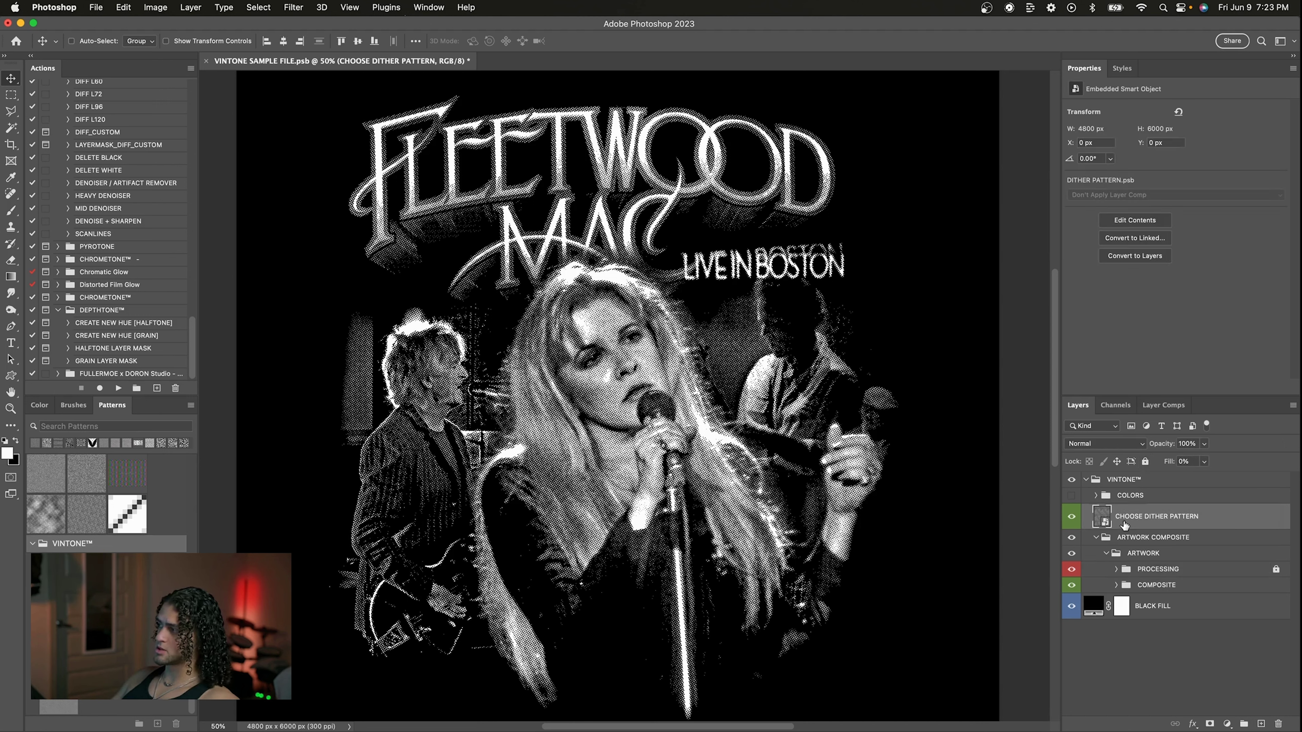
left_click(1096, 538)
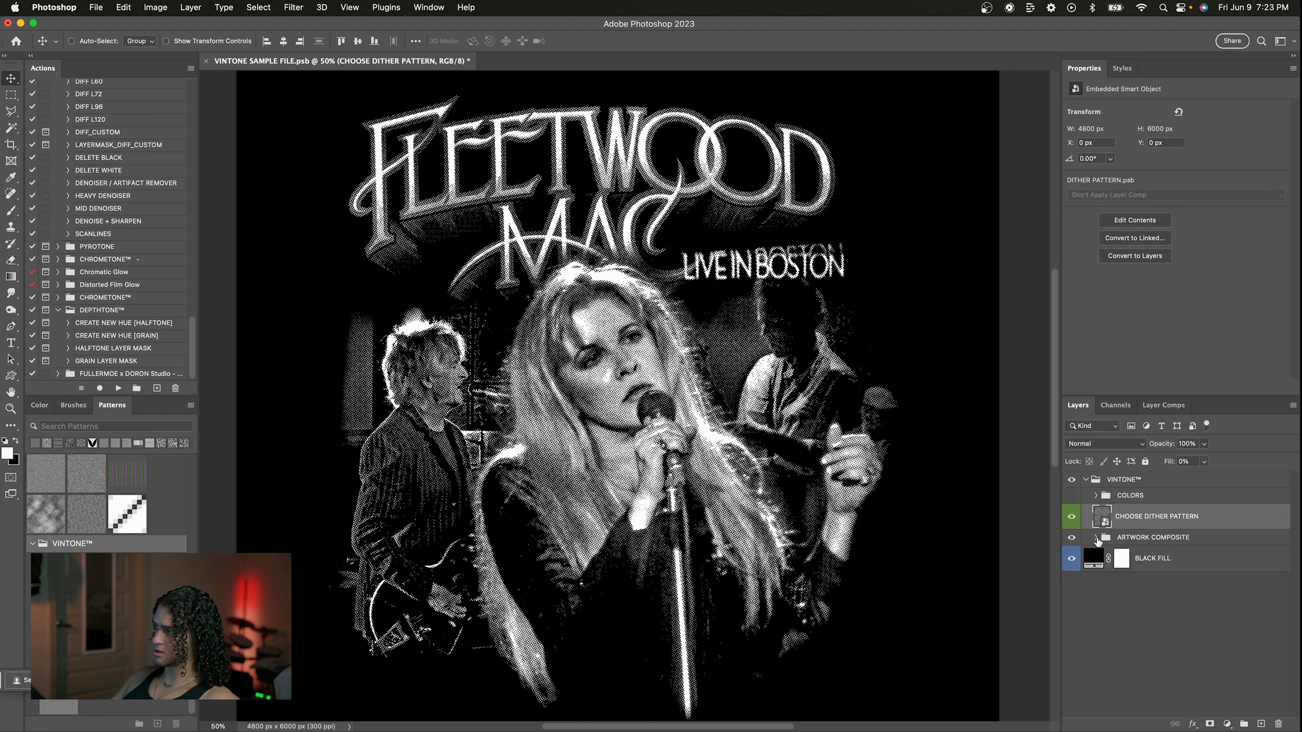
- Open the contents of the CHOOSE DITHER PATTERN smart object and view the pattern at 100%
scroll(875, 446, "down", 2)
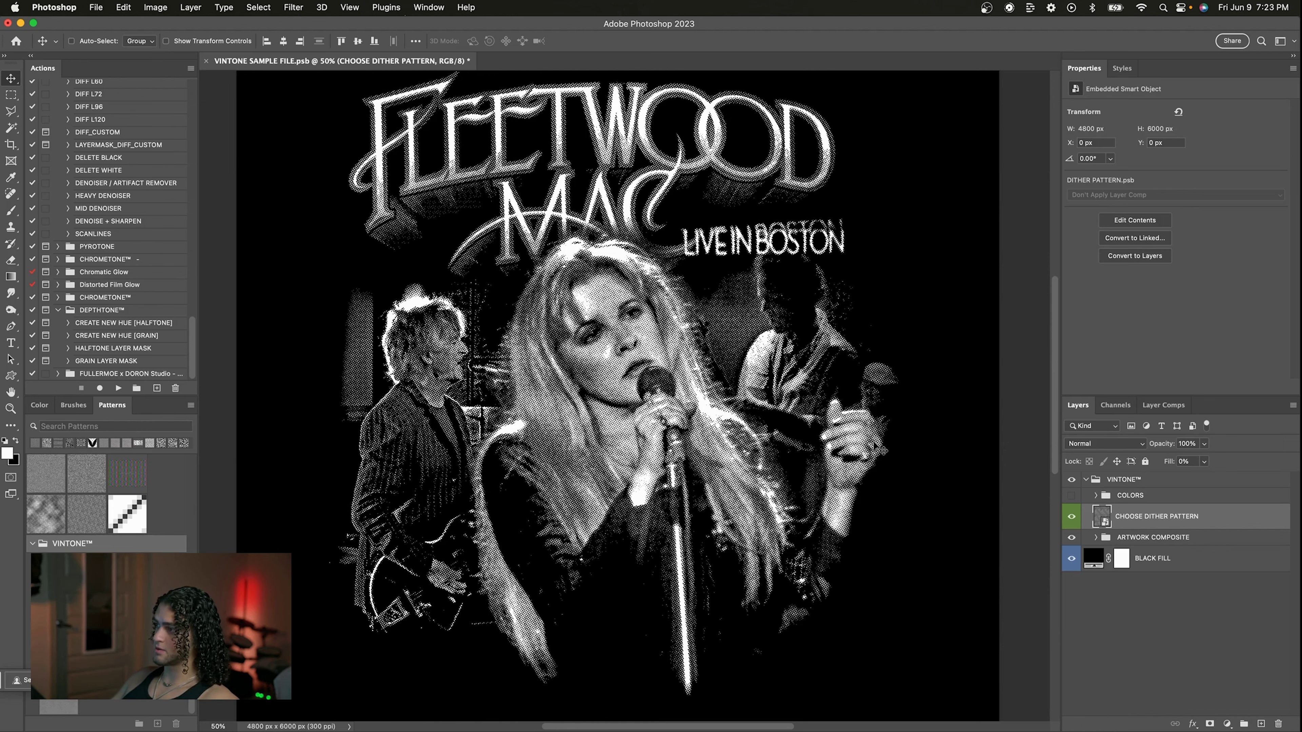
scroll(875, 446, "up", 3)
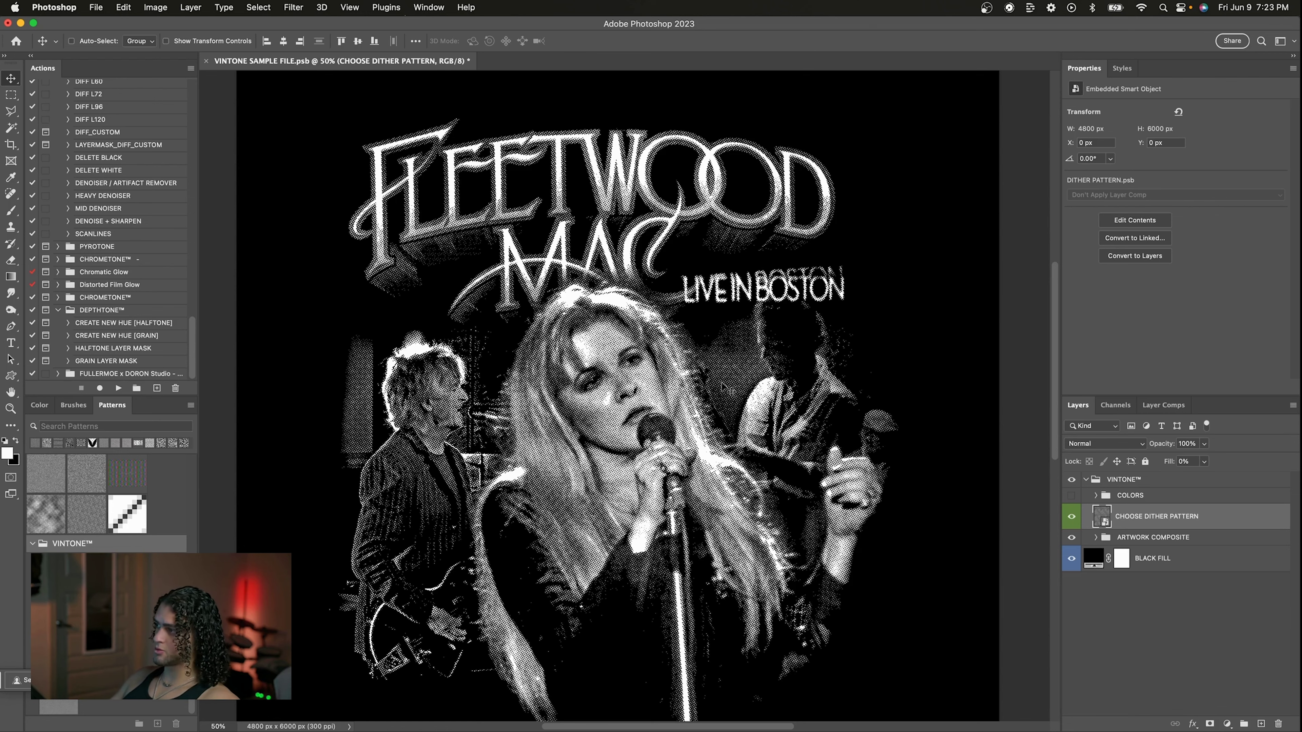
scroll(724, 390, "down", 1)
scroll(725, 388, "down", 1)
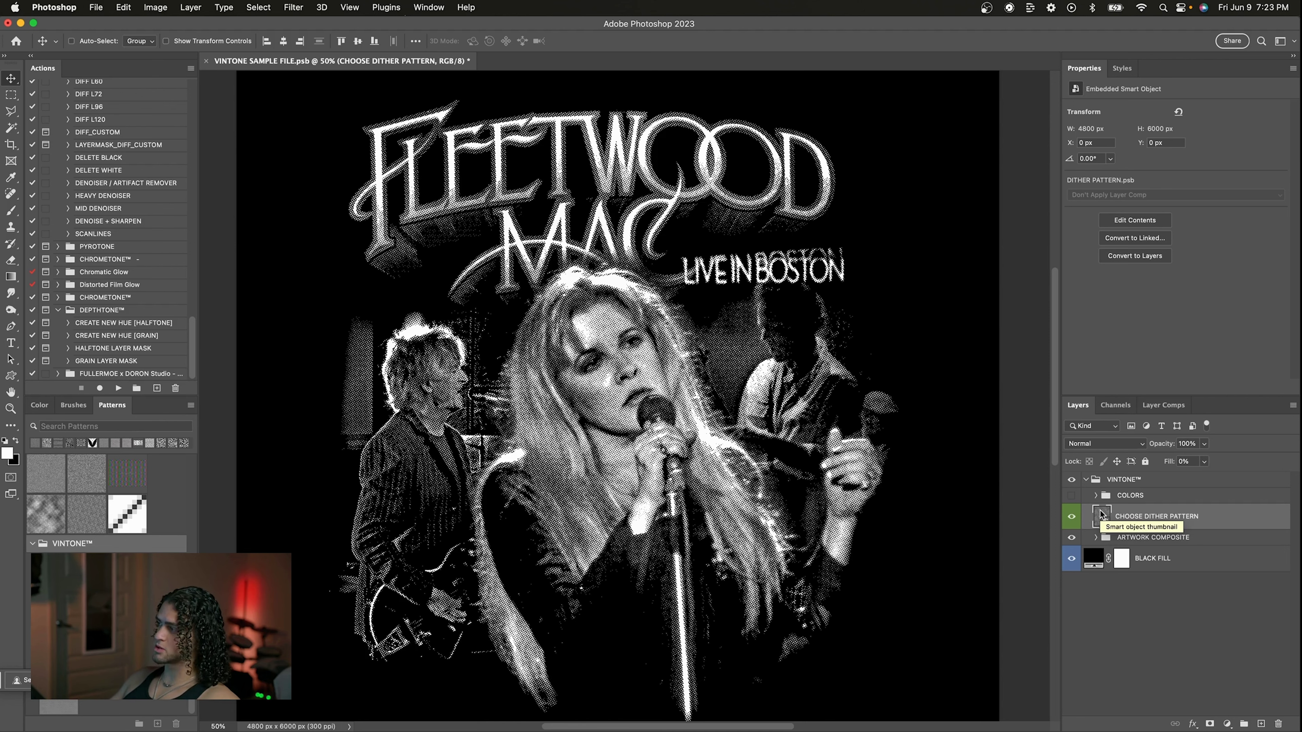
double_click(1100, 514)
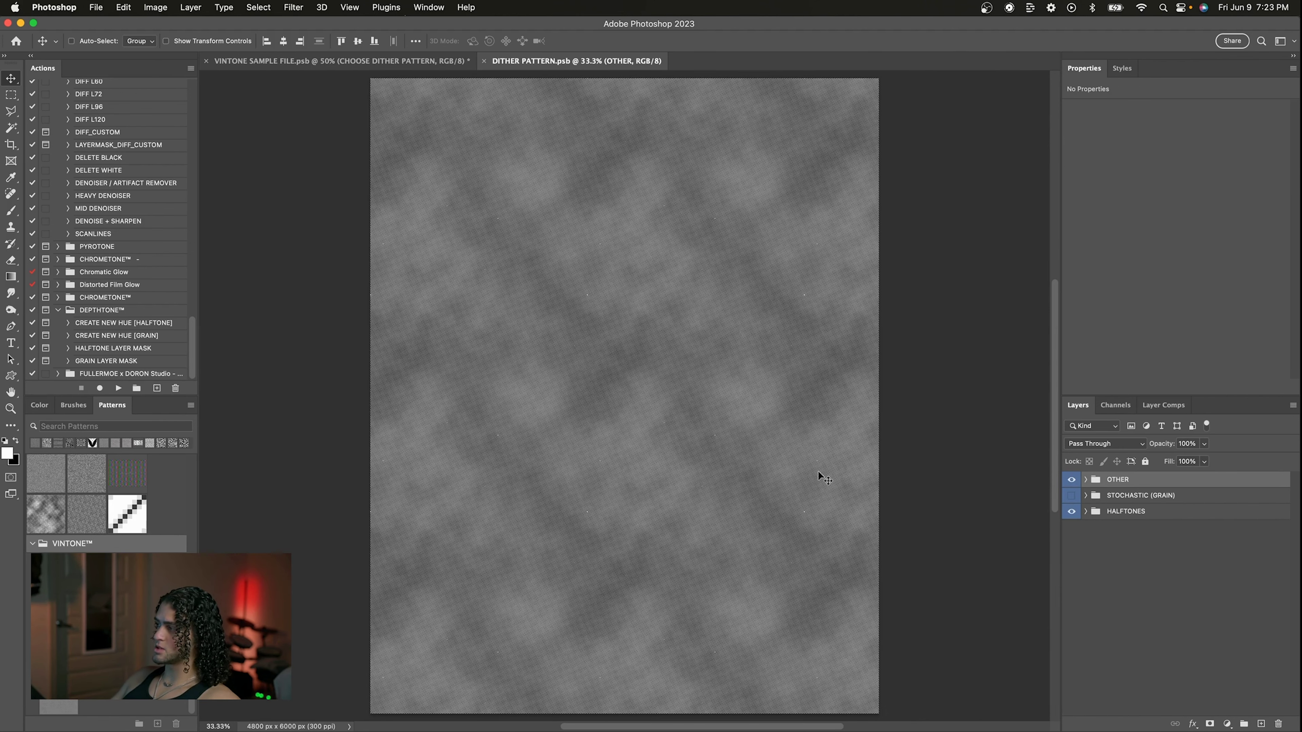
key("super+1")
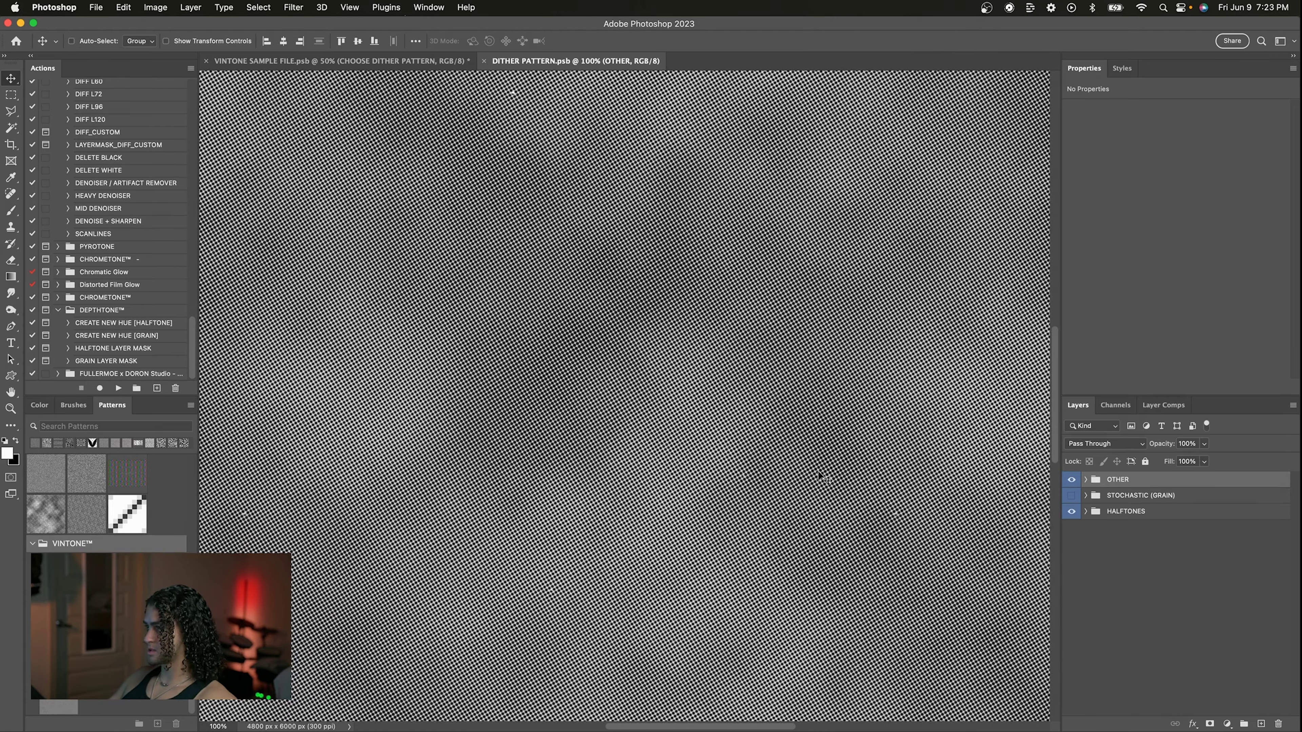
- Expand the HALFTONES group, toggle its clean, light, medium and heavy distress layers to compare the patterns, and collapse the group
left_click(1086, 512)
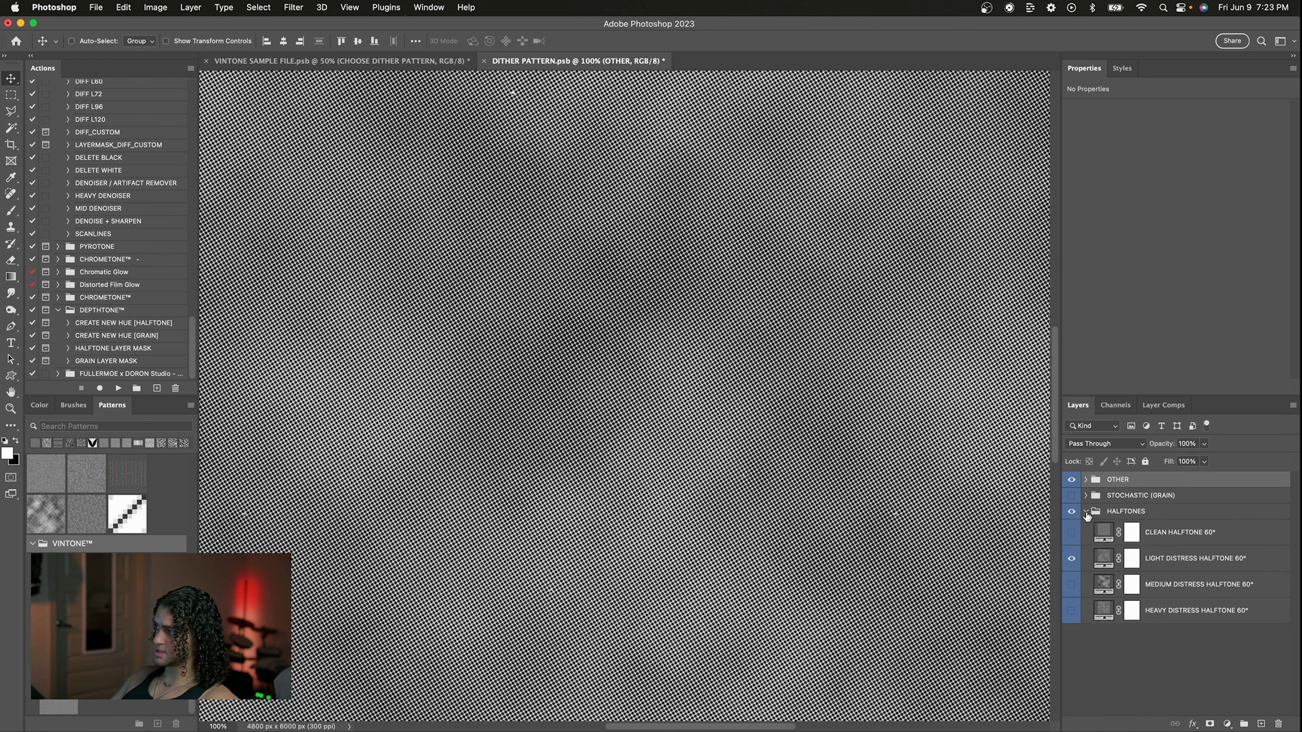
left_click_drag(1071, 584, 1072, 615)
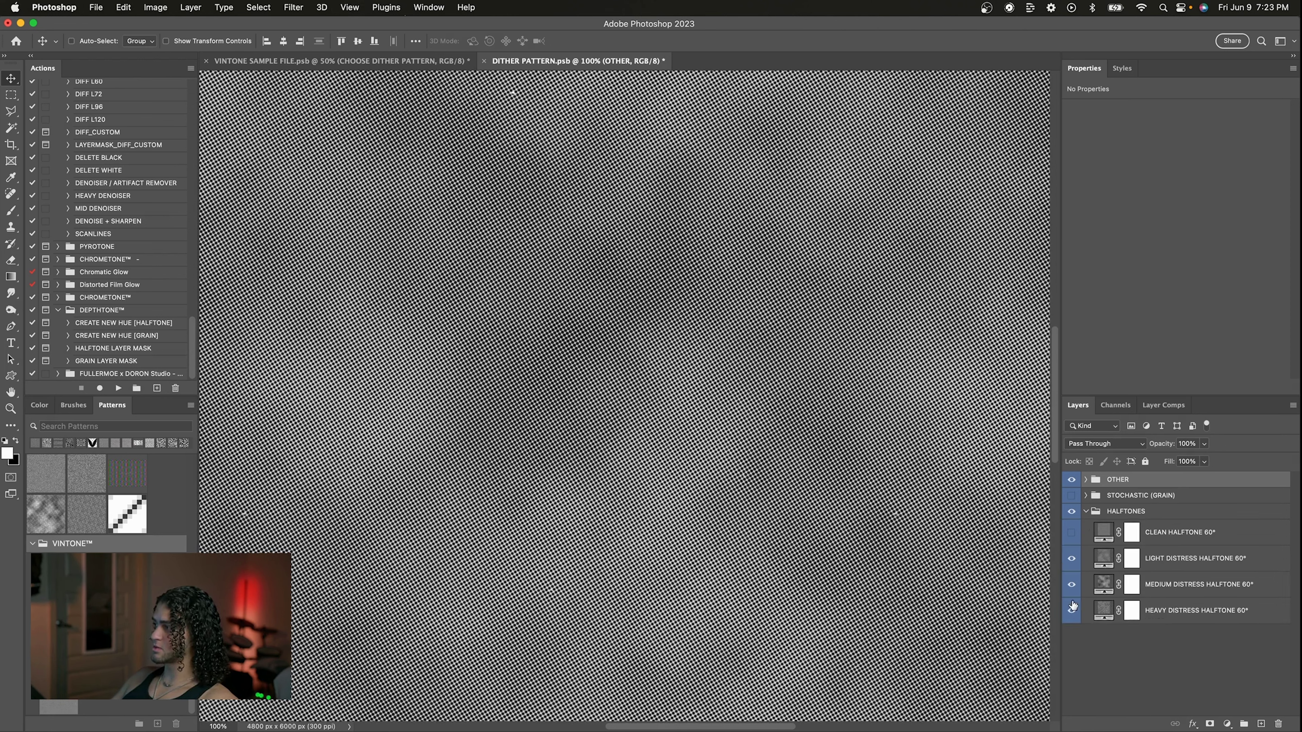
left_click(1072, 535)
left_click(1072, 534)
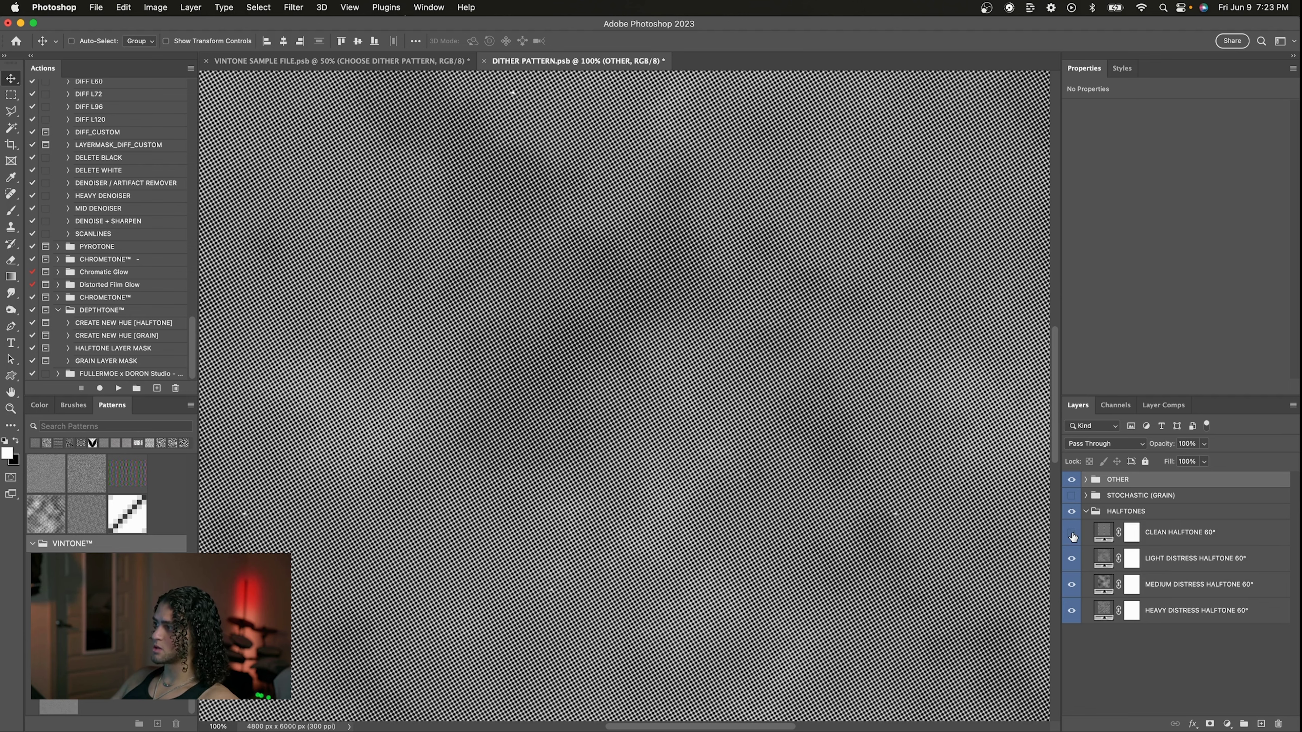
left_click(1070, 563)
left_click(1071, 587)
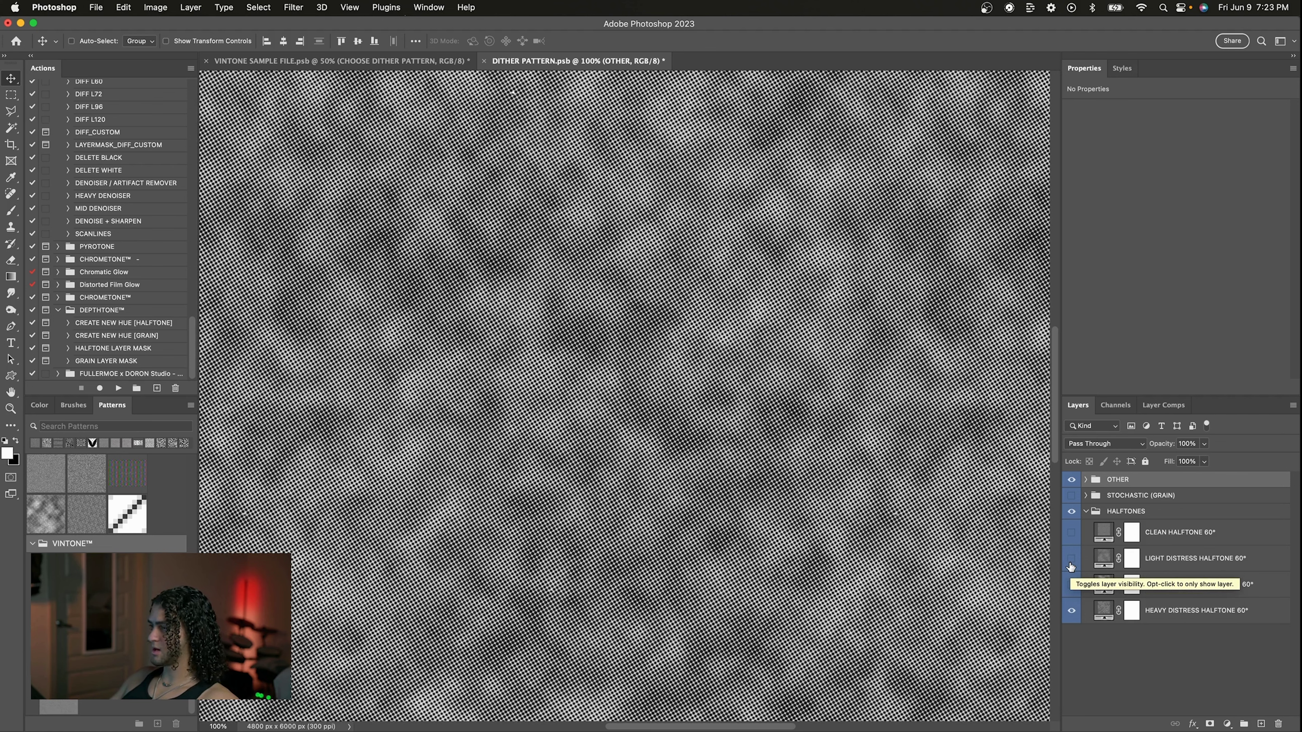
left_click(1085, 512)
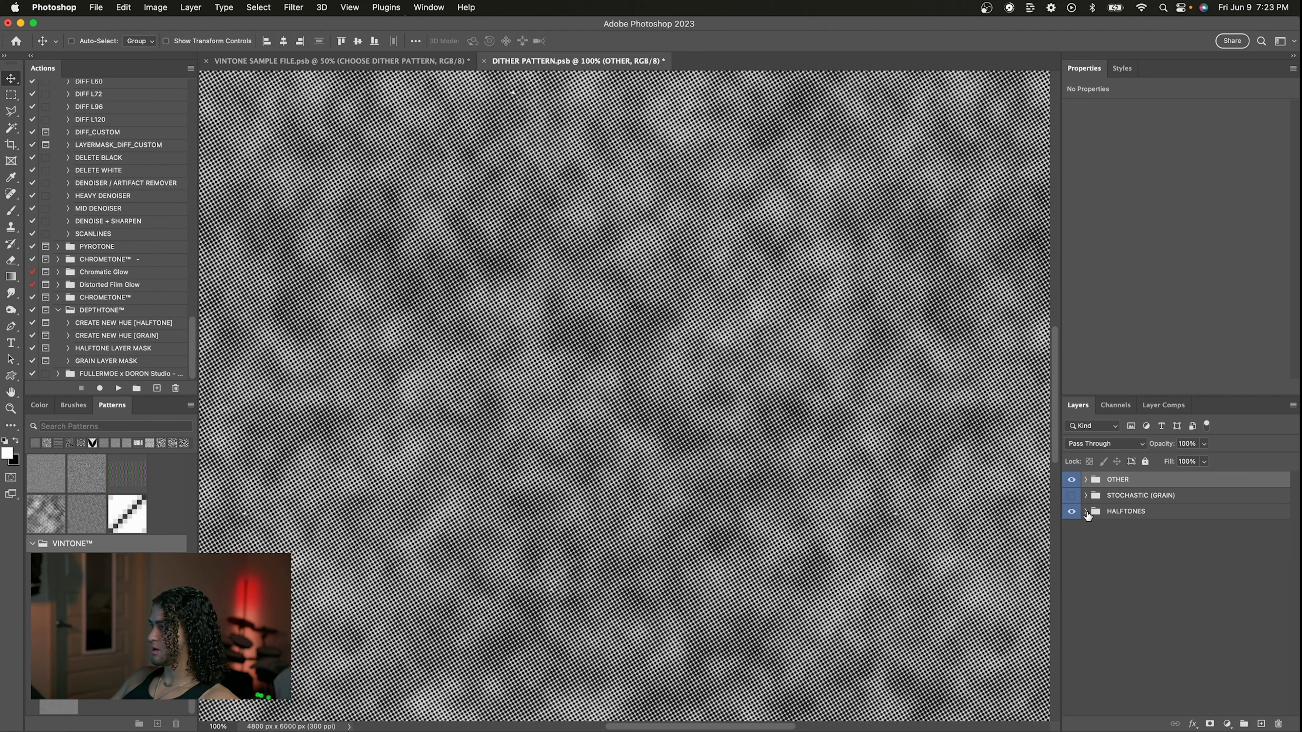
- Hide the OTHER group, show the STOCHASTIC (GRAIN) group and expand it to list its grain layers
left_click(1071, 479)
left_click(1072, 497)
left_click(1085, 495)
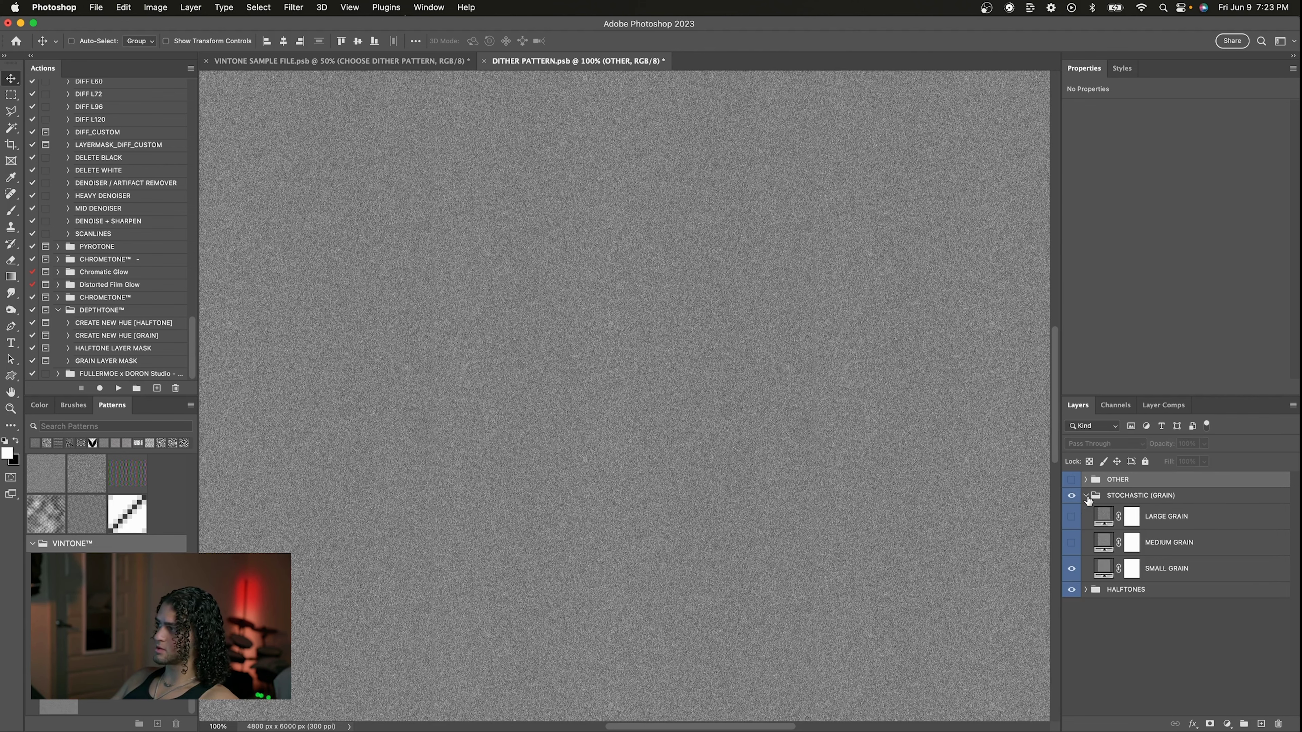
- Turn on the MEDIUM GRAIN and LARGE GRAIN layers above SMALL GRAIN to preview the coarser grain patterns
left_click(1150, 511)
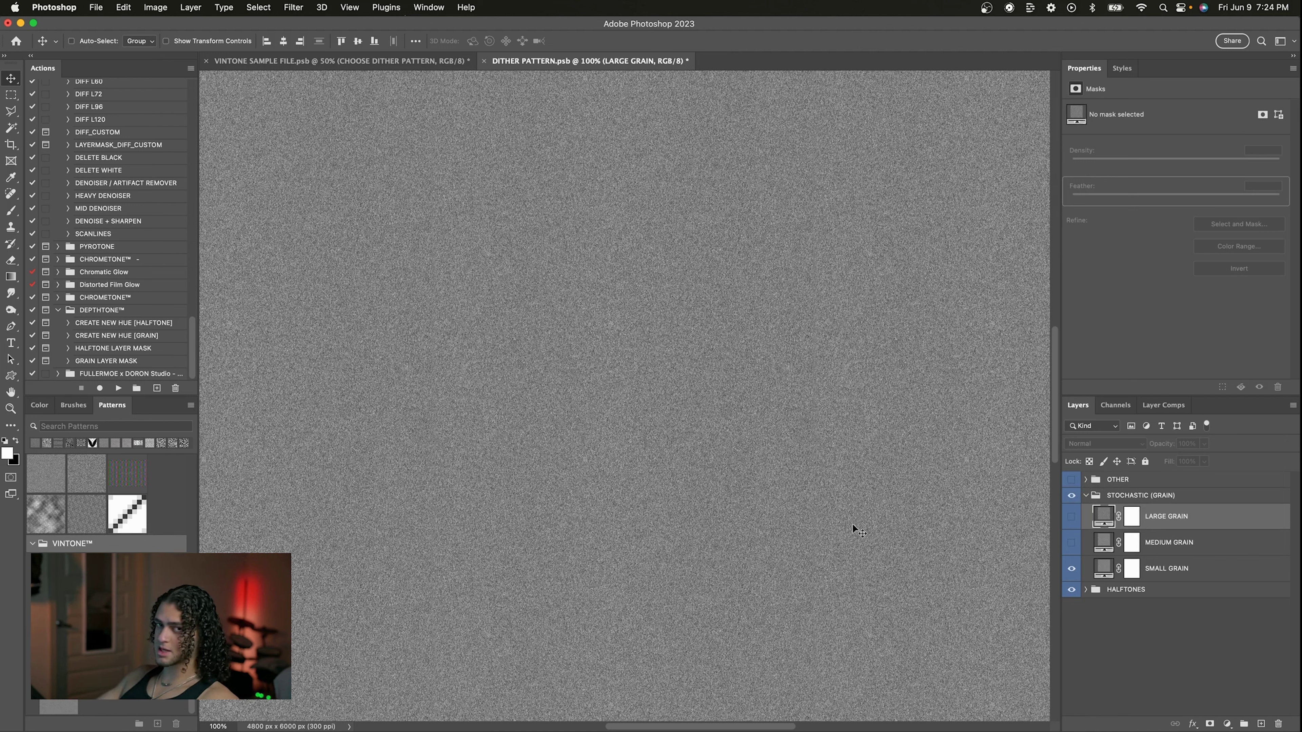
left_click(1148, 570)
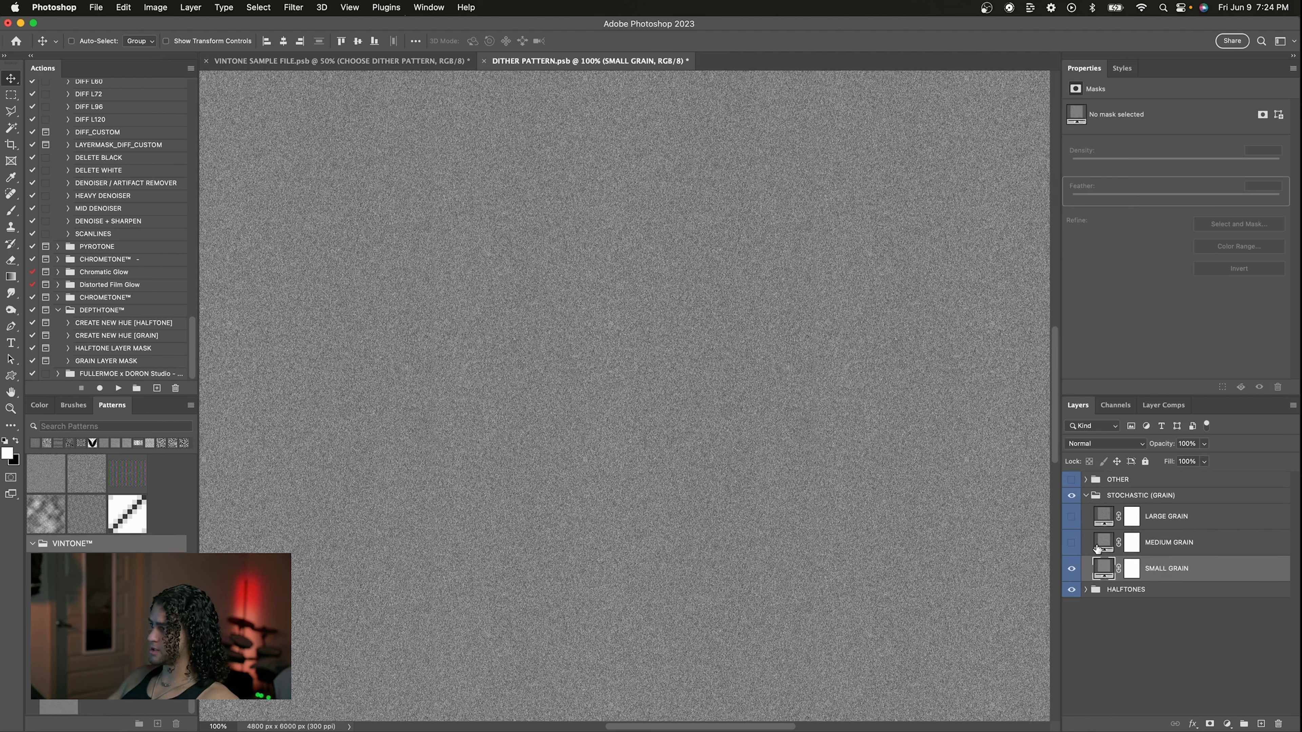
left_click(1071, 543)
left_click(1071, 517)
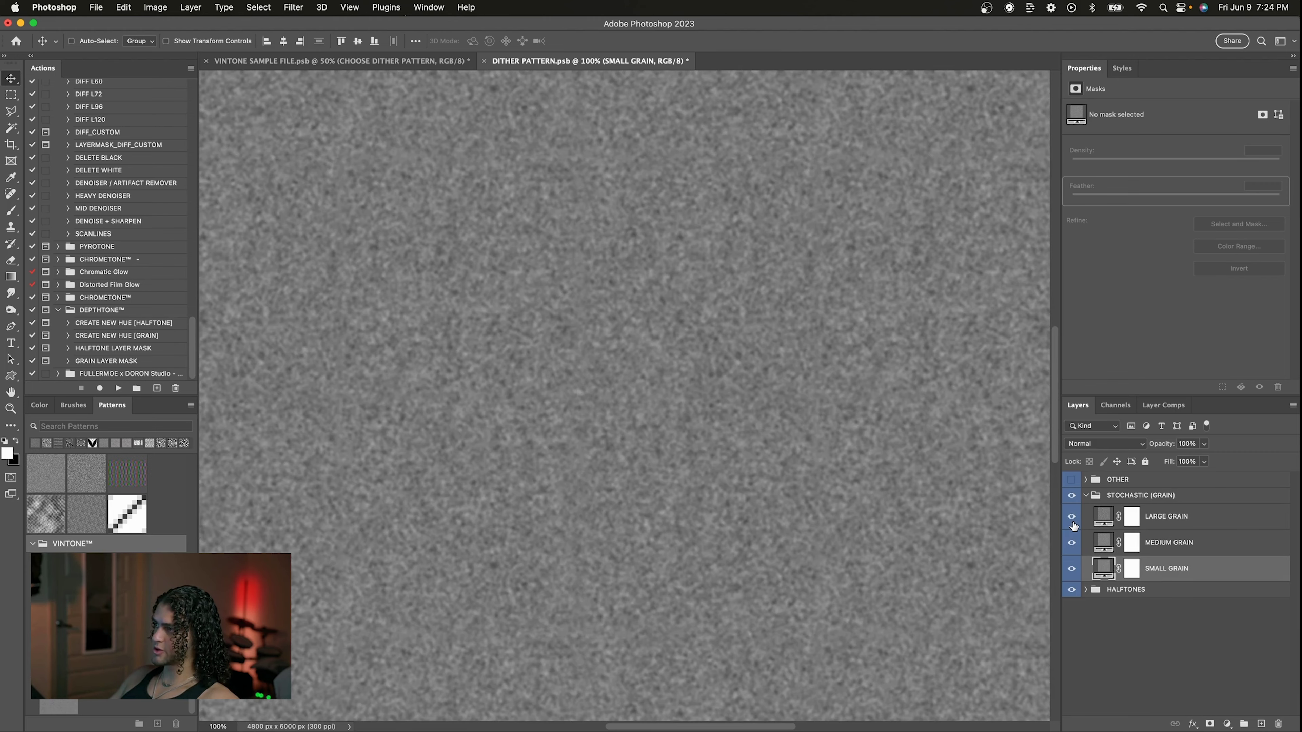
- Collapse the STOCHASTIC (GRAIN) group, show and expand the OTHER group, and turn on its DIFFUSION layer
left_click(1085, 495)
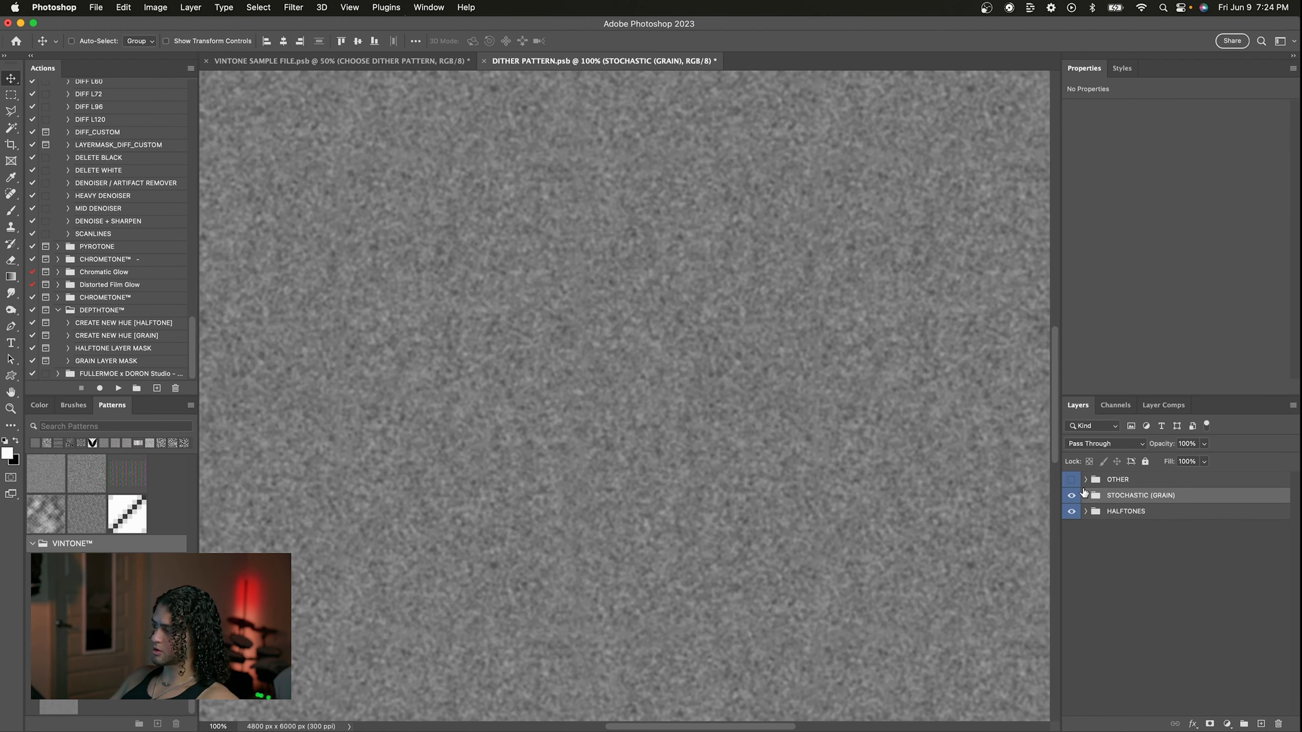
left_click(1071, 479)
left_click(1085, 479)
left_click(1183, 511)
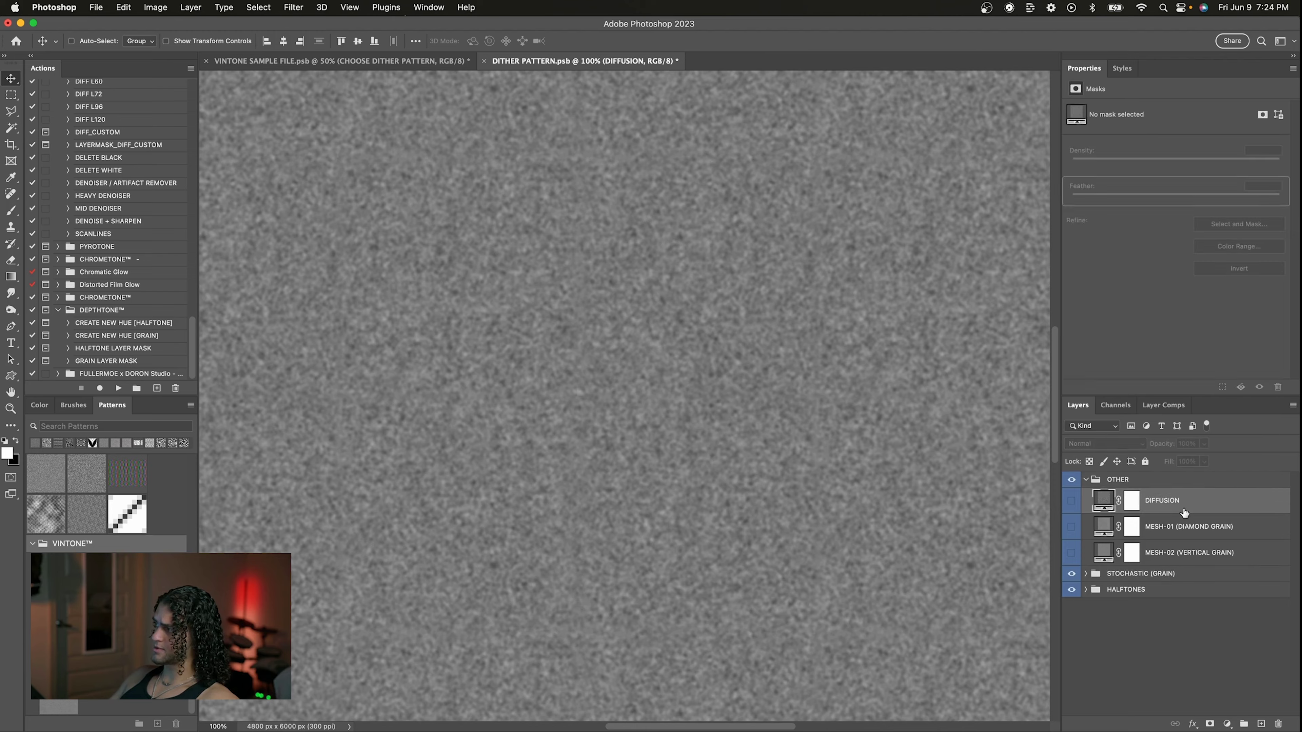
left_click(1071, 500)
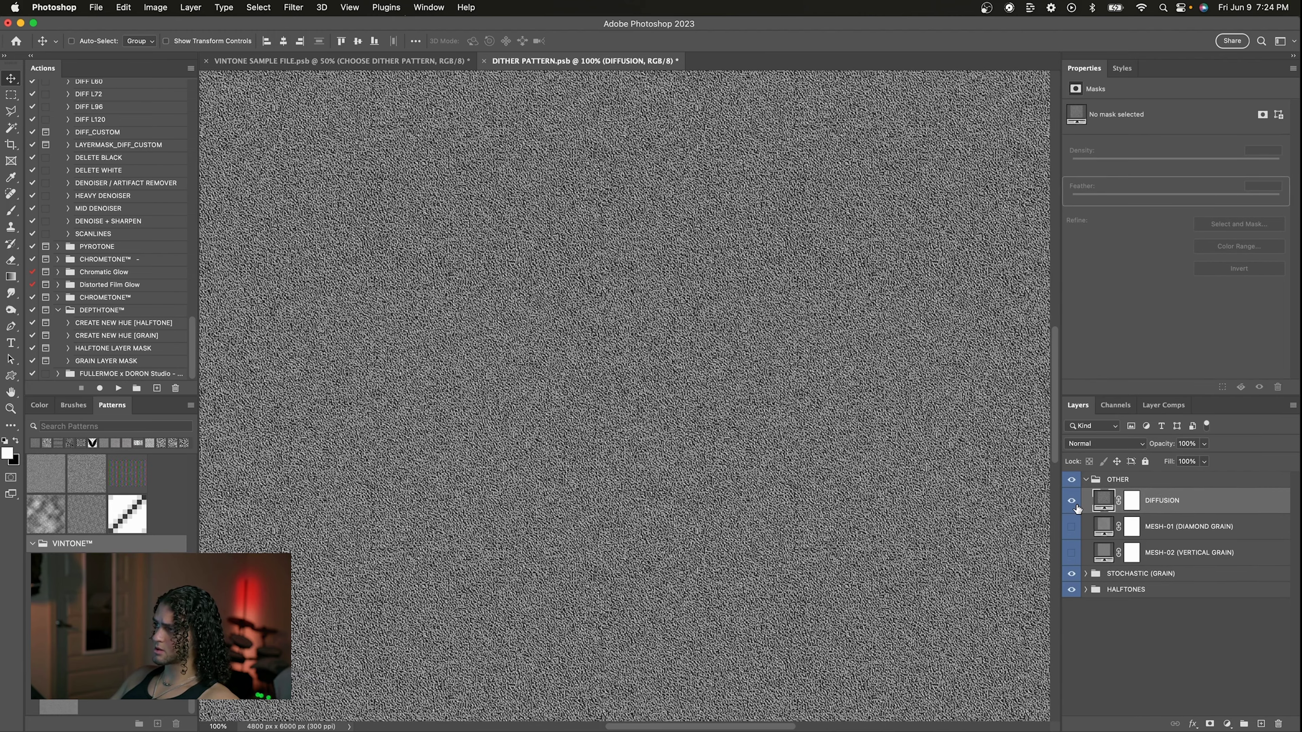
- Set the DIFFUSION layer's pattern fill scale to 150% and inspect the enlarged texture up close
double_click(1095, 497)
double_click(902, 345)
type("150")
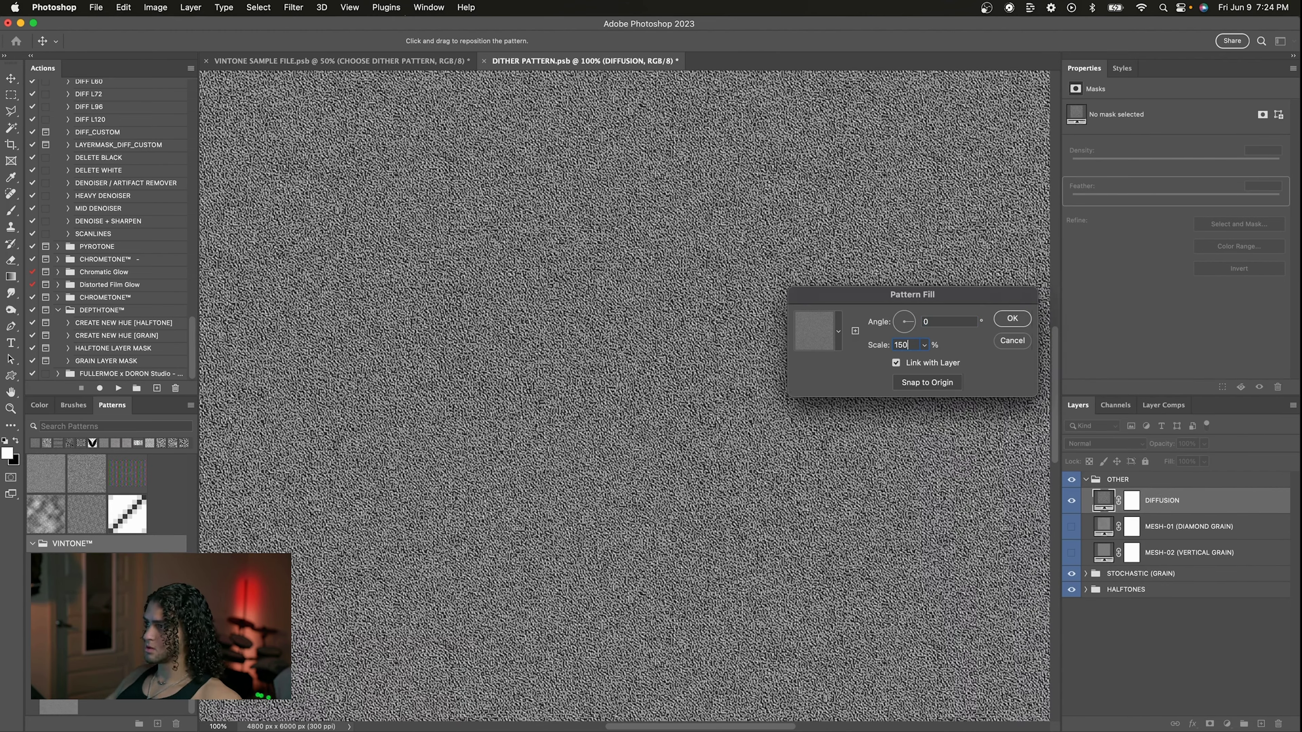
key("Return")
key("super+plus")
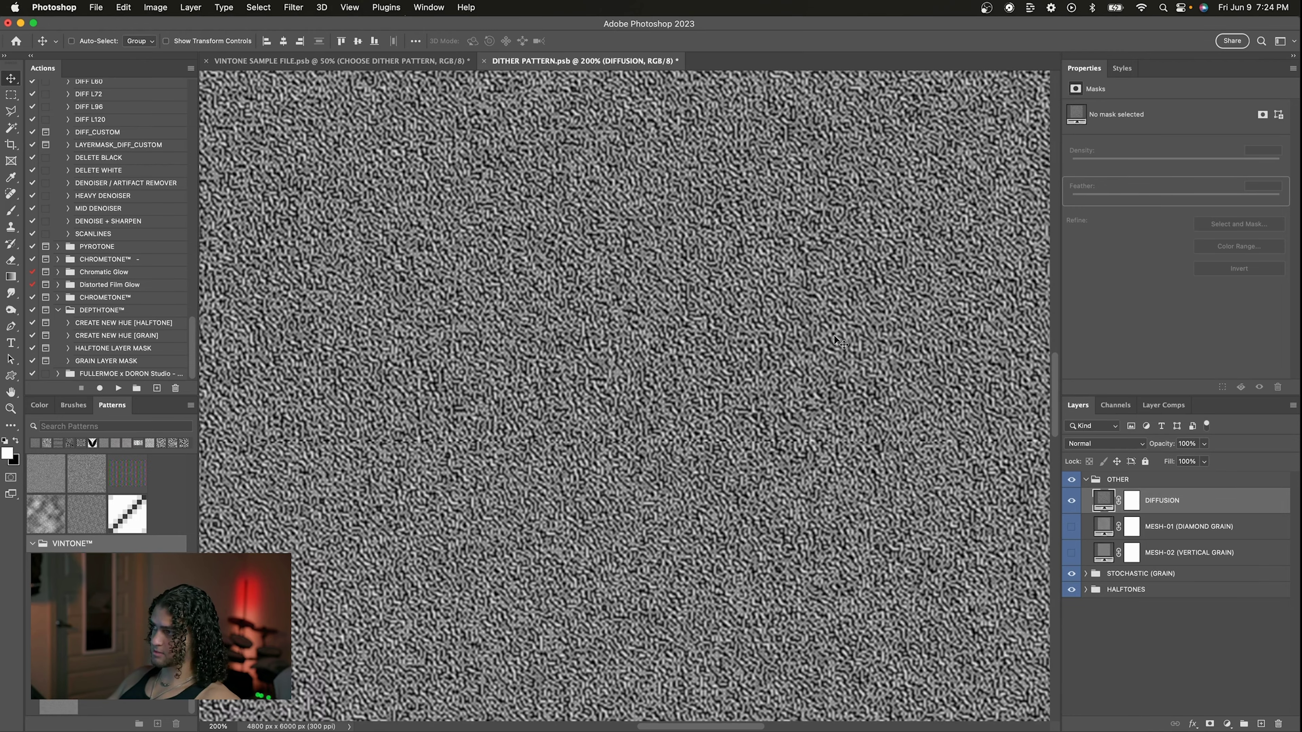
key("super+minus")
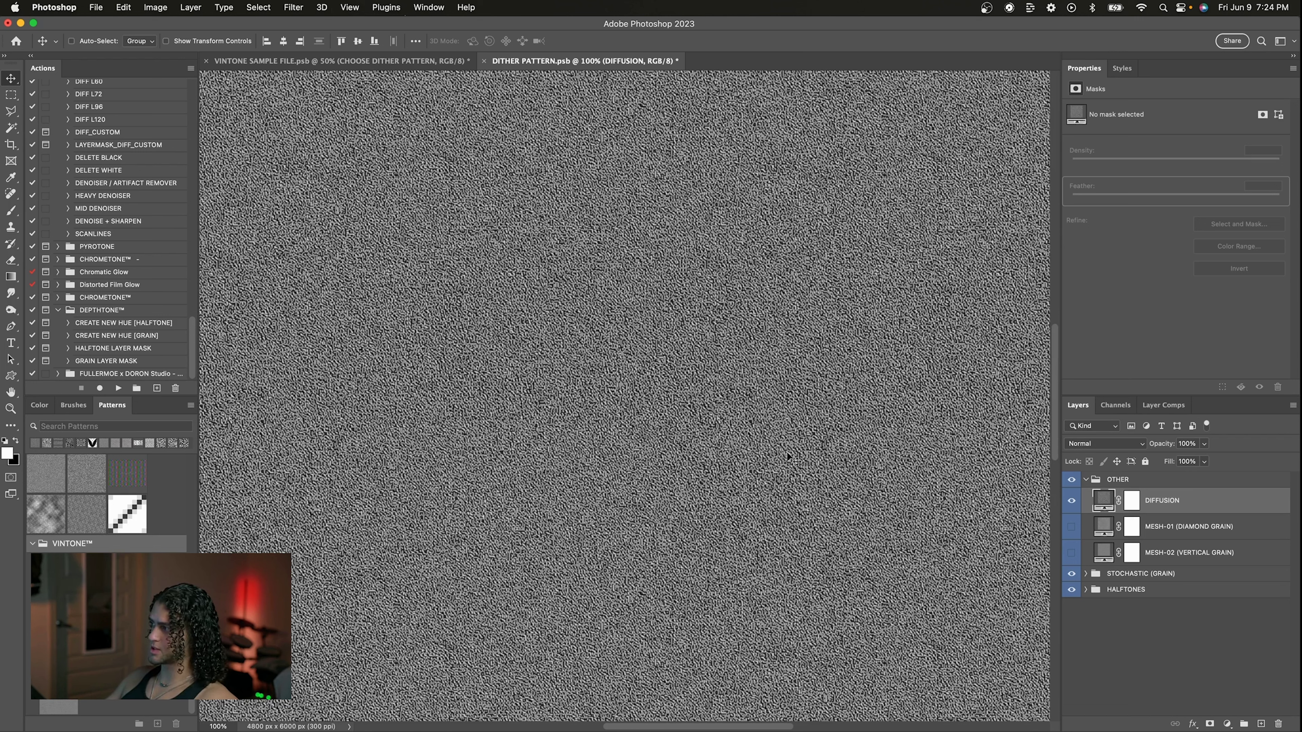
- Preview the MESH-01 (DIAMOND GRAIN) and MESH-02 (VERTICAL GRAIN) patterns by showing both layers and hiding the ones above each
left_click(1071, 527)
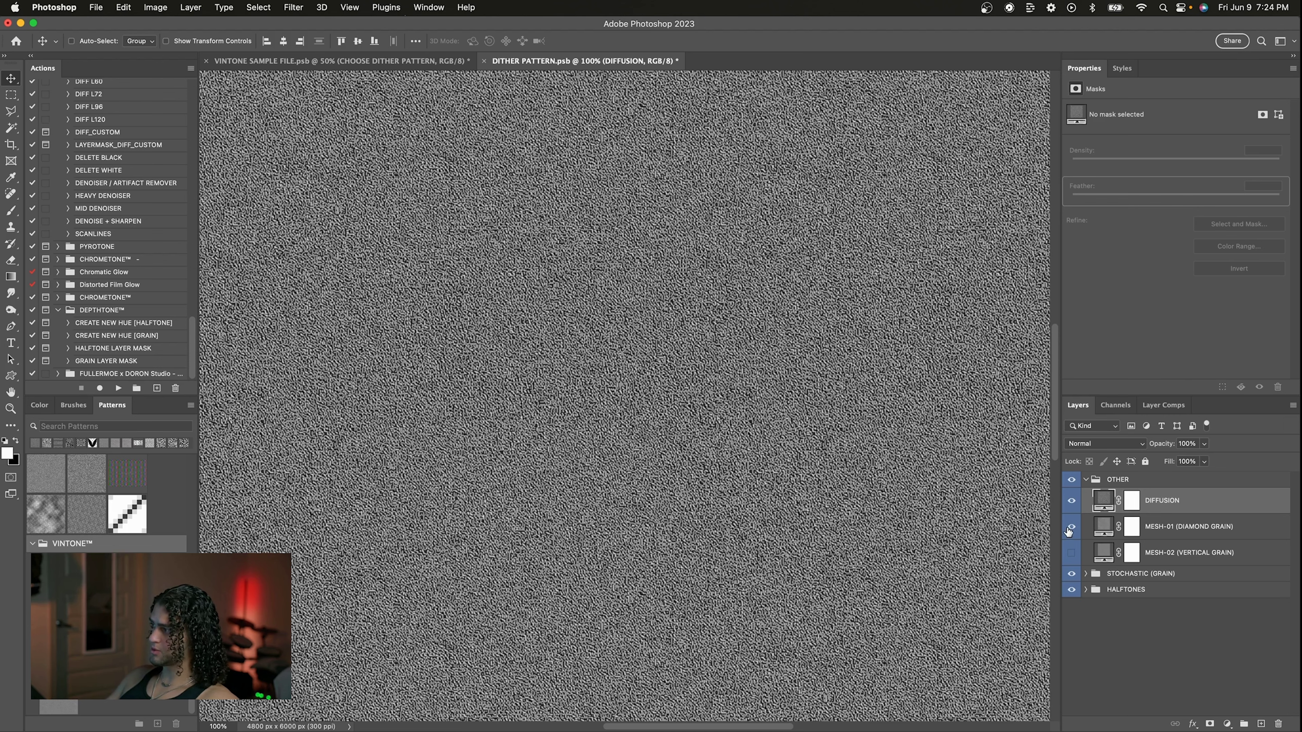
left_click(1071, 552)
left_click(1071, 500)
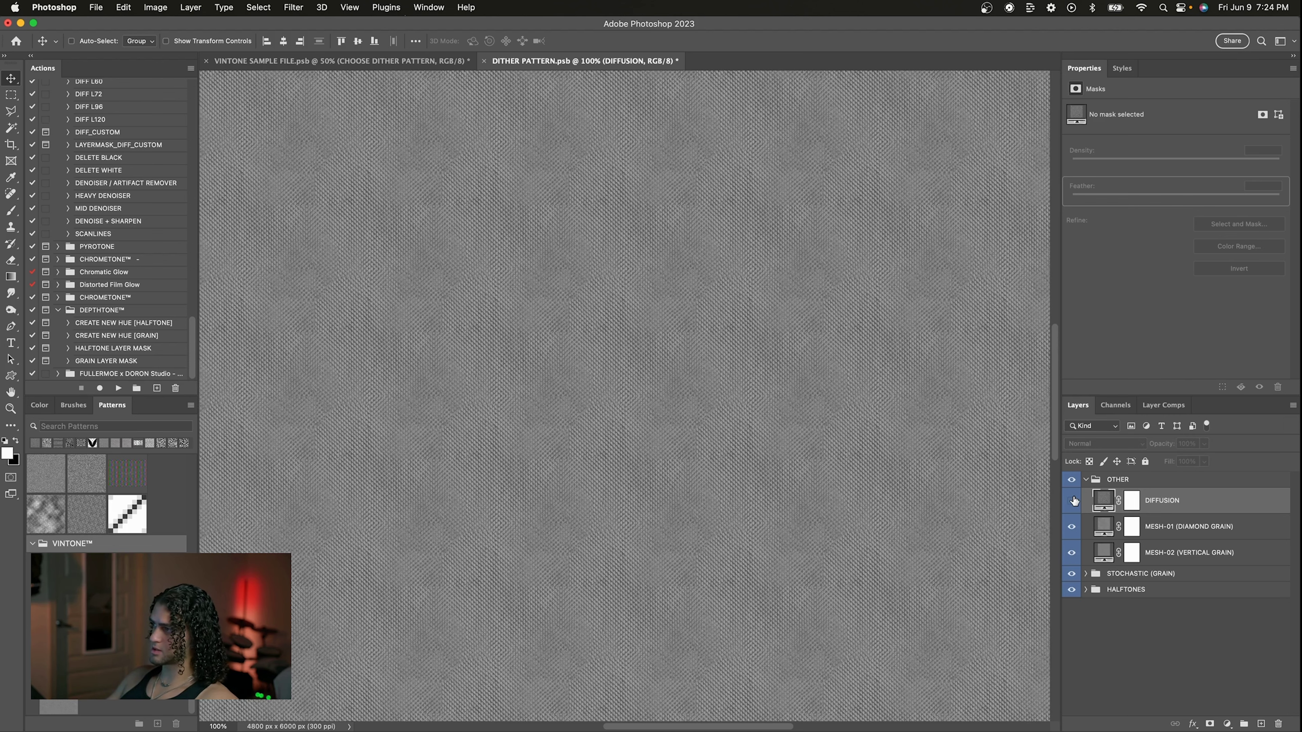
left_click(1188, 525)
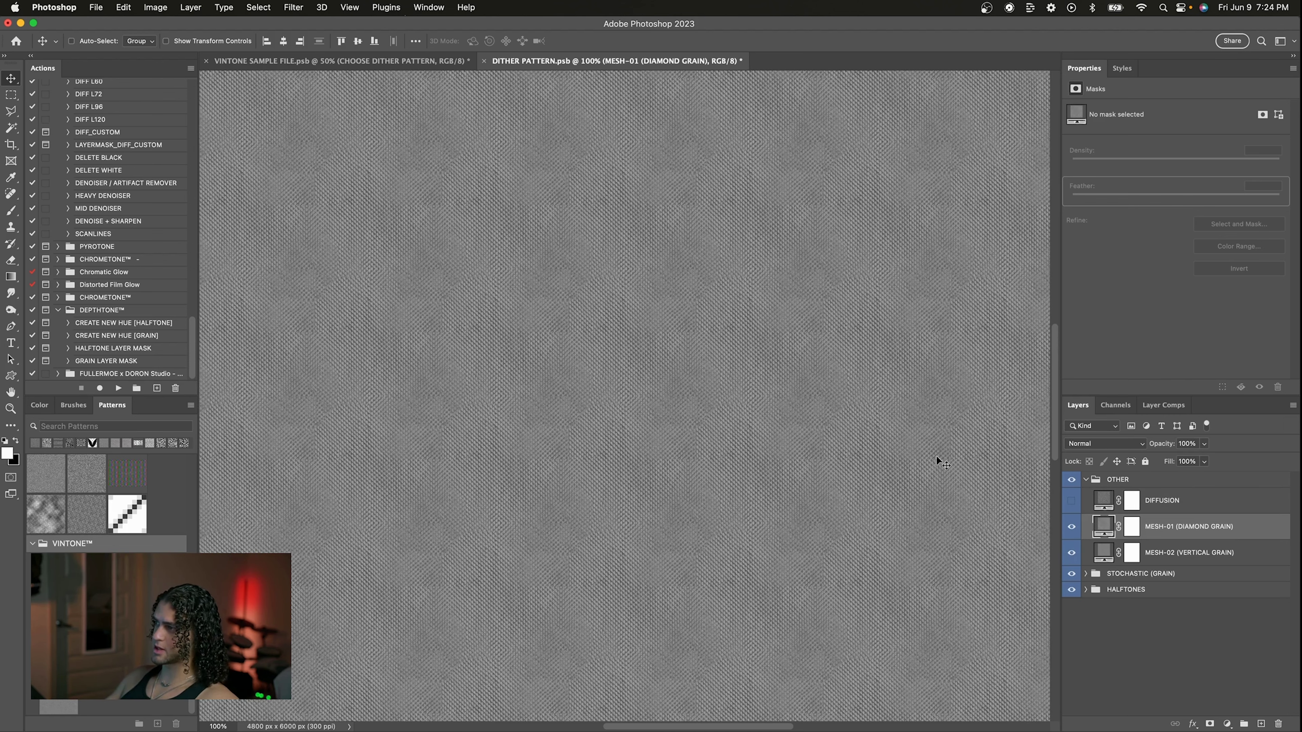
scroll(937, 459, "up", 2)
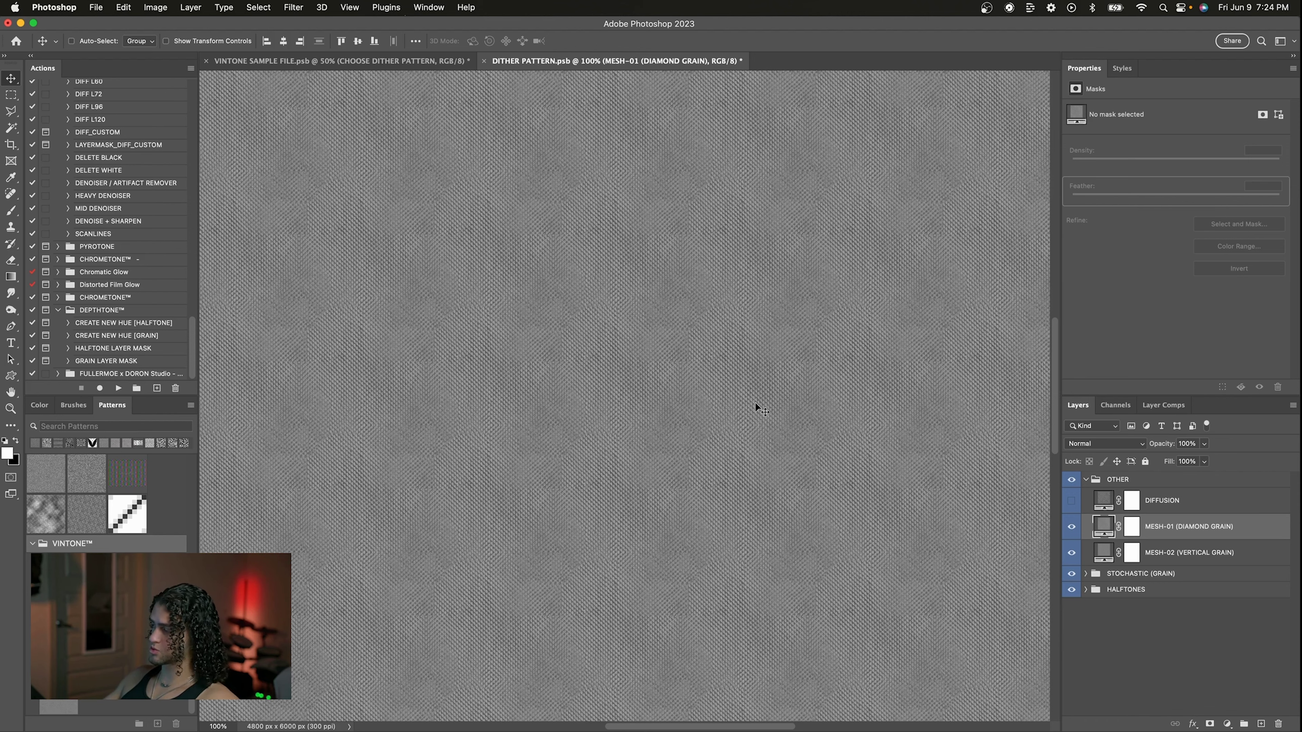
left_click(1071, 526)
left_click(1188, 552)
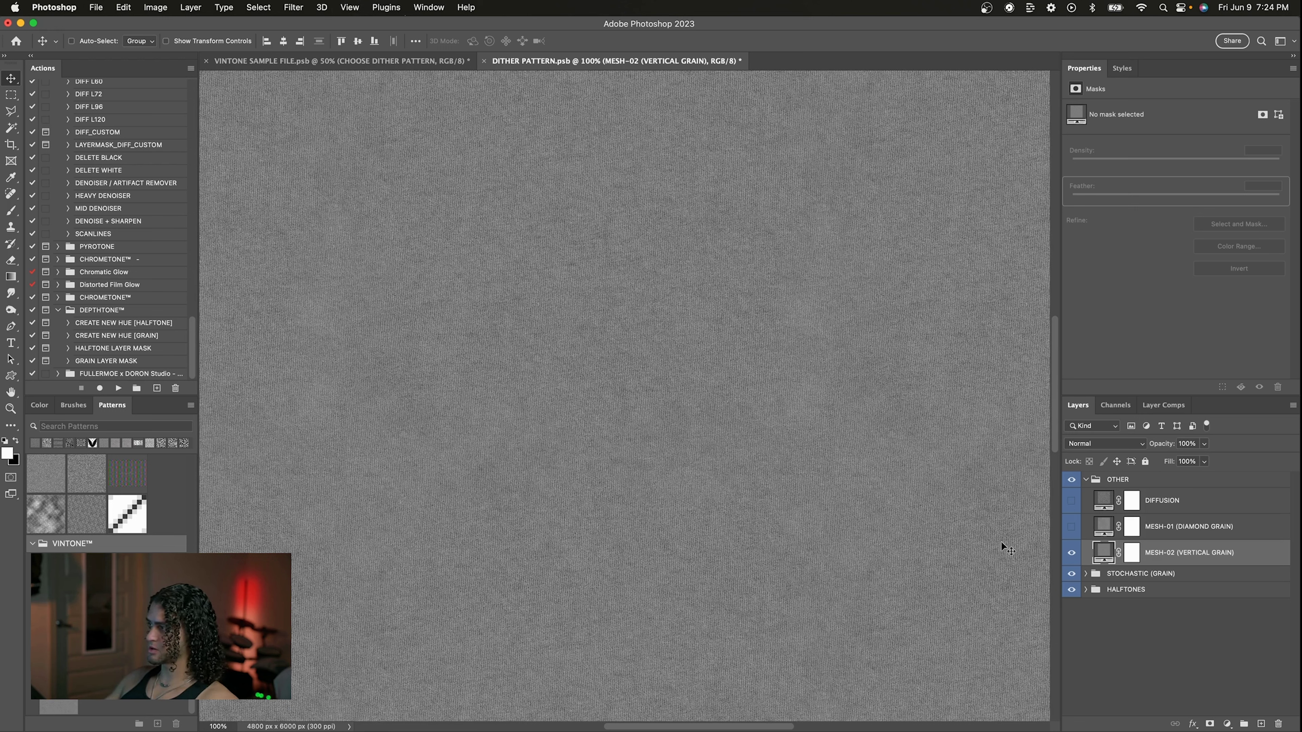
- Hide the MESH-02 (VERTICAL GRAIN) layer and turn the DIFFUSION layer back on as the active pattern
left_click(1072, 553)
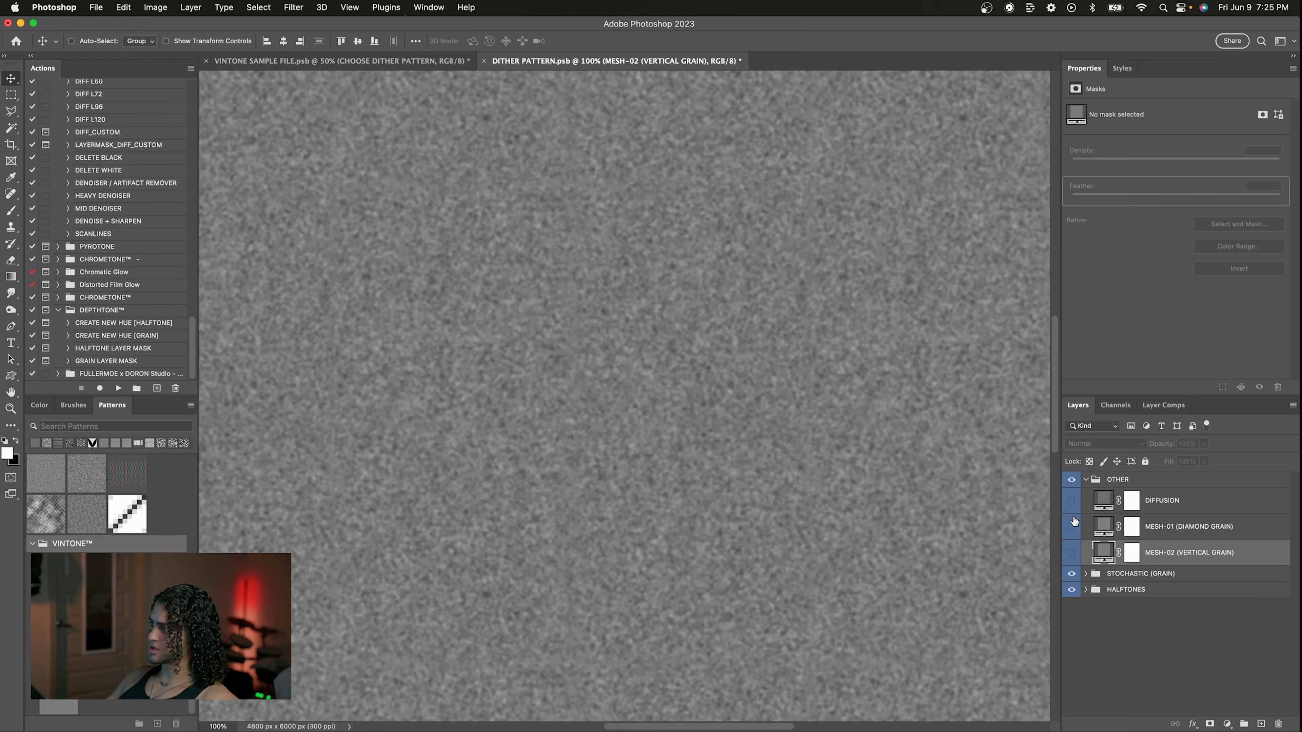
left_click(1071, 501)
left_click(1147, 502)
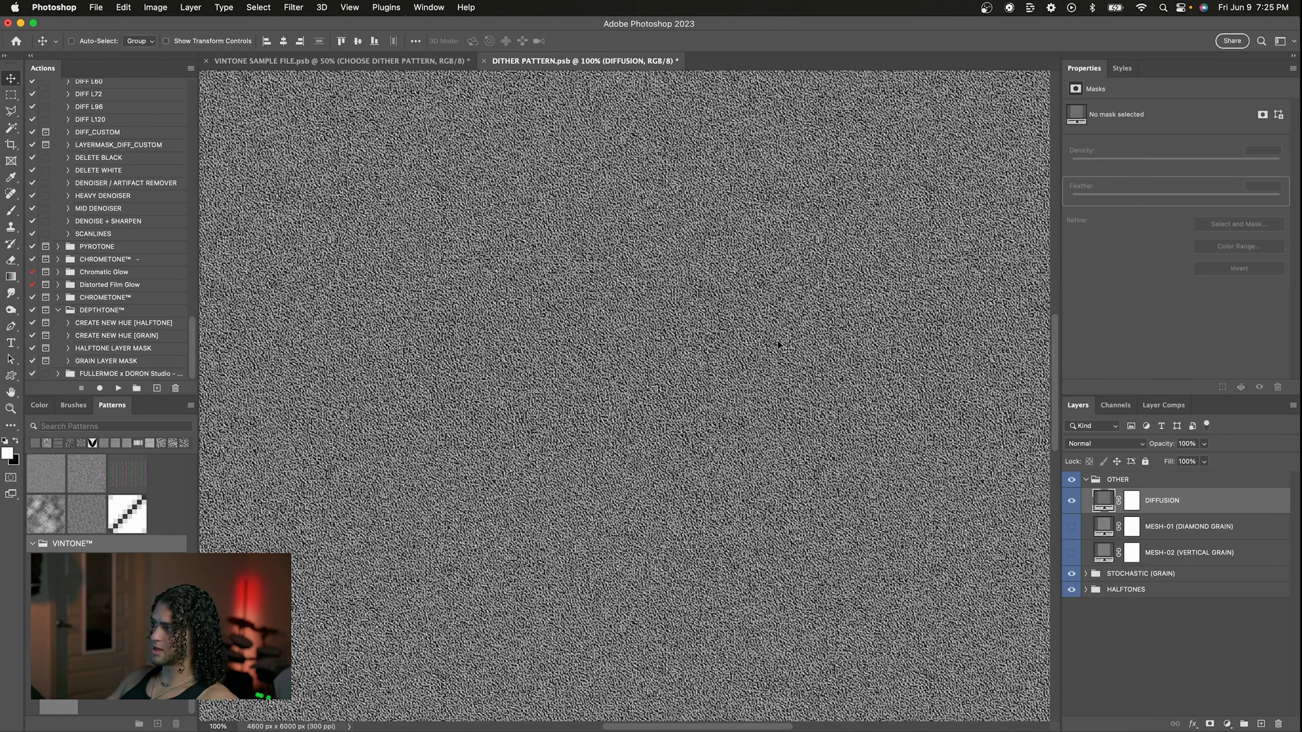
- Save the dither pattern smart object with the diffusion pattern and return to the VINTONE SAMPLE FILE.psb document
key("super+minus")
key("super+minus")
key("super+minus")
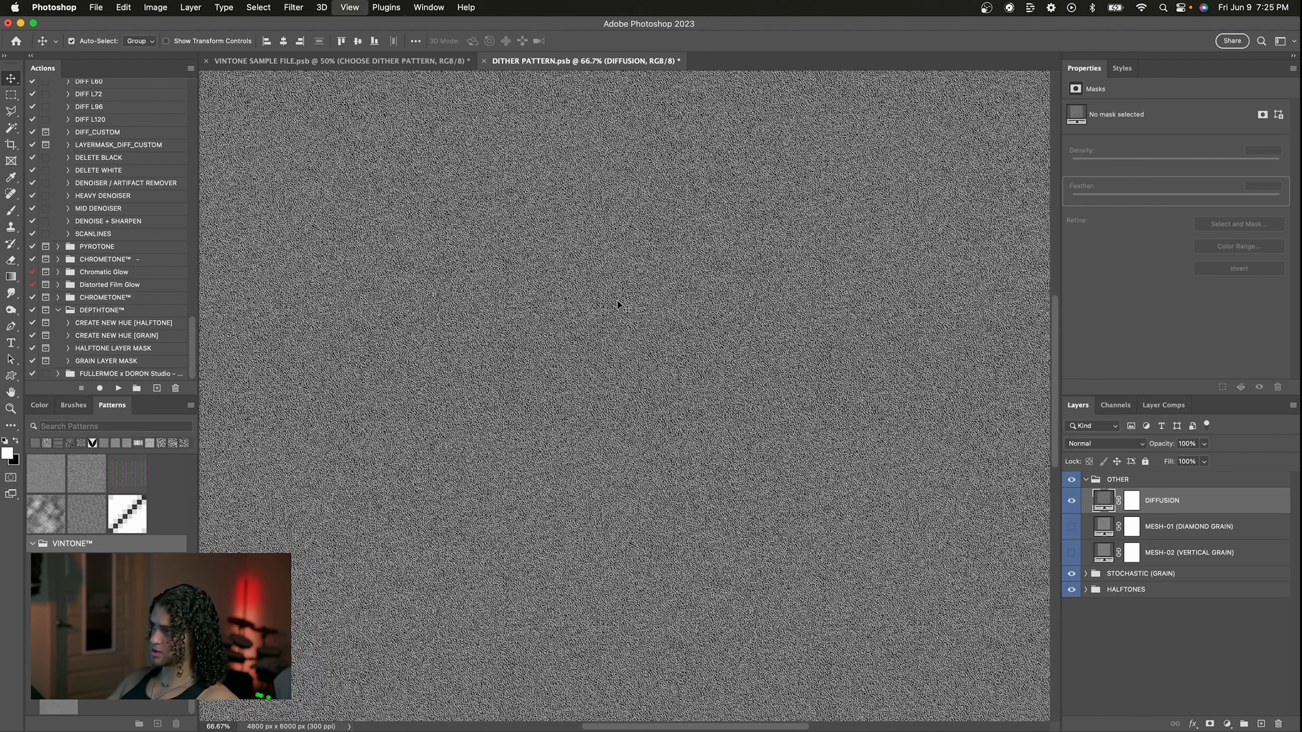
key("super+plus")
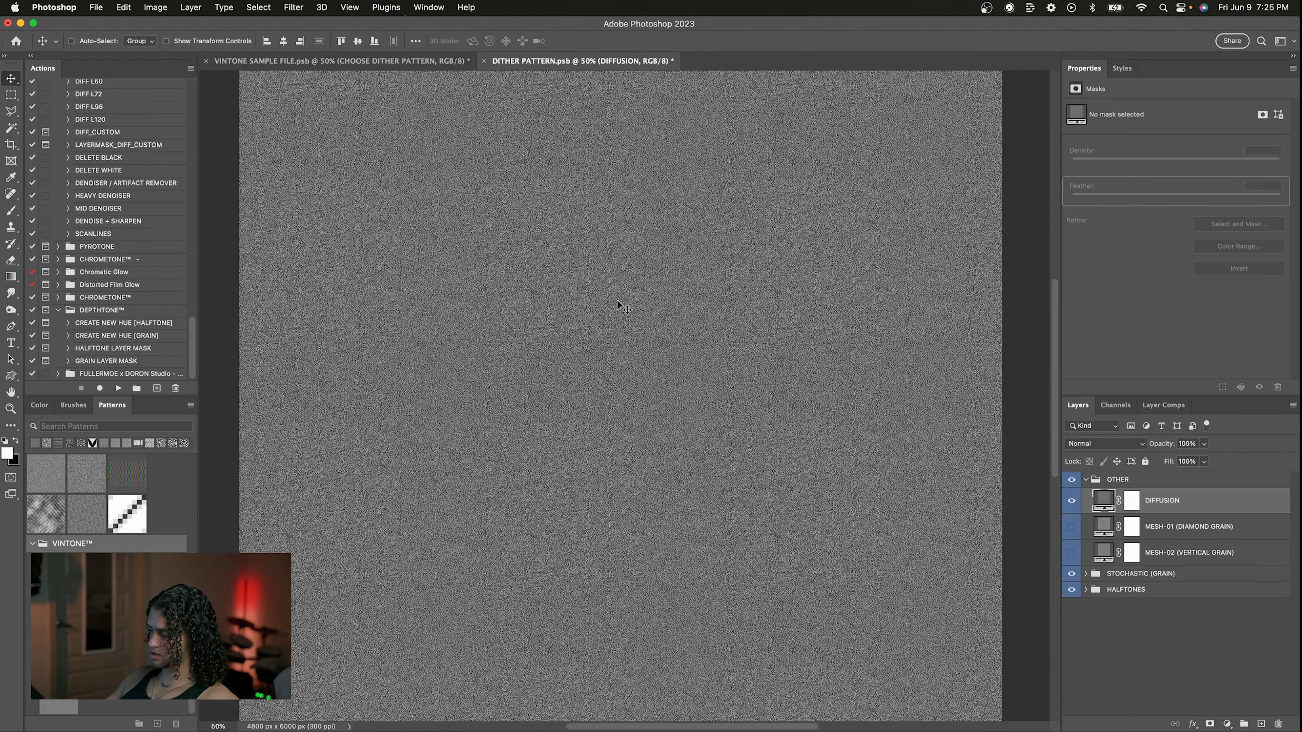
key("super+s")
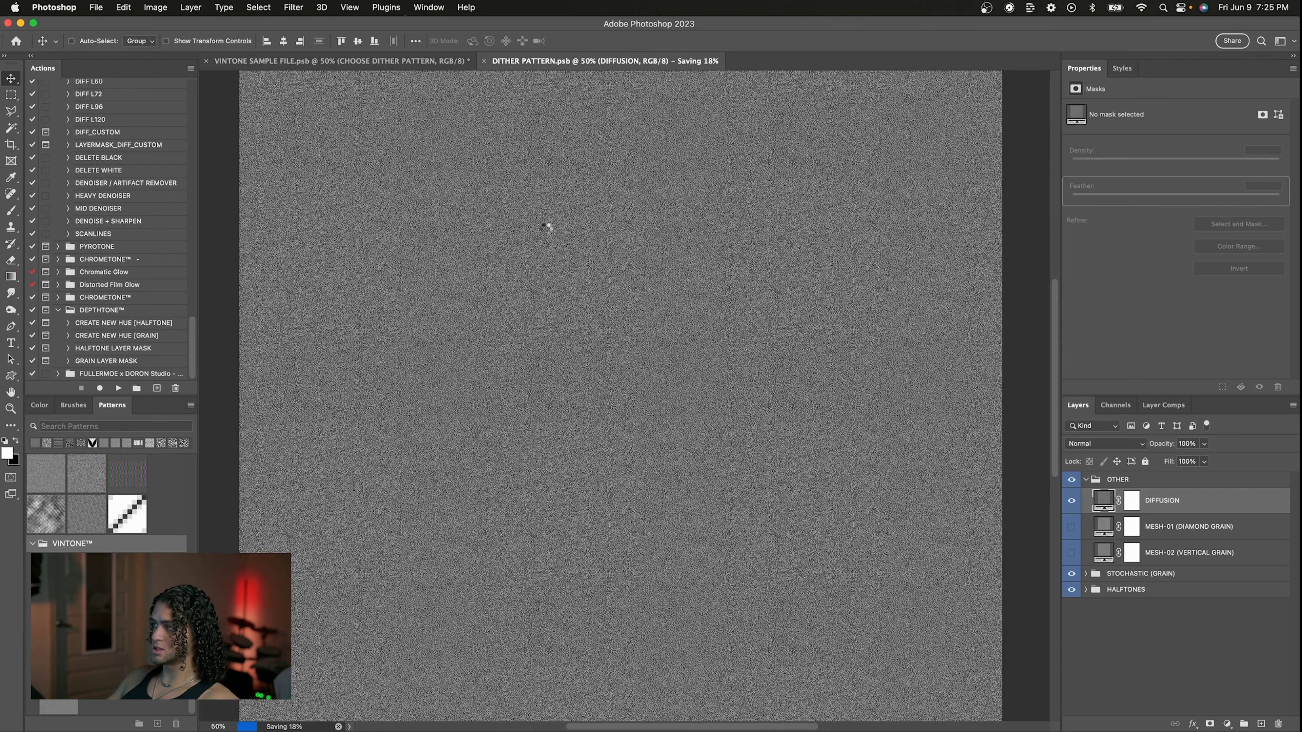
left_click(409, 66)
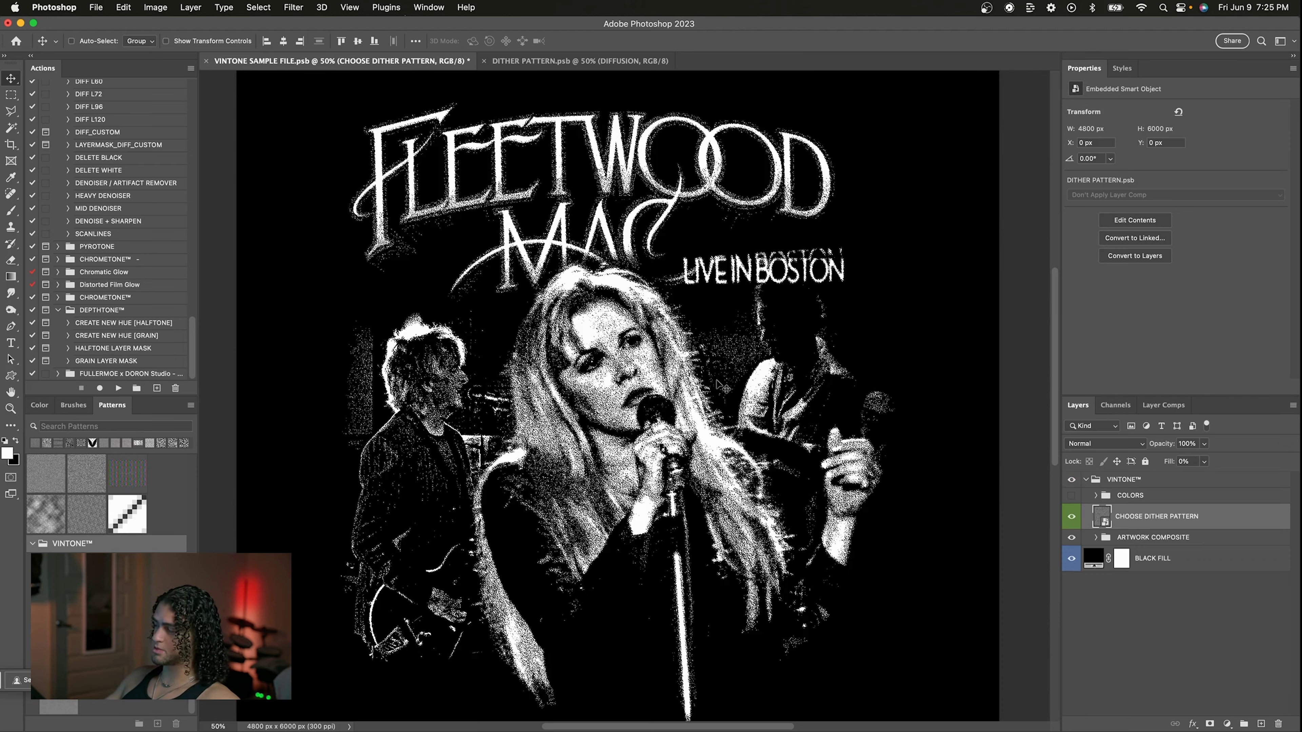
- Examine the diffusion dither texture on the poster's singer, band members and lettering at 66.7% to 200% zoom
key("super")
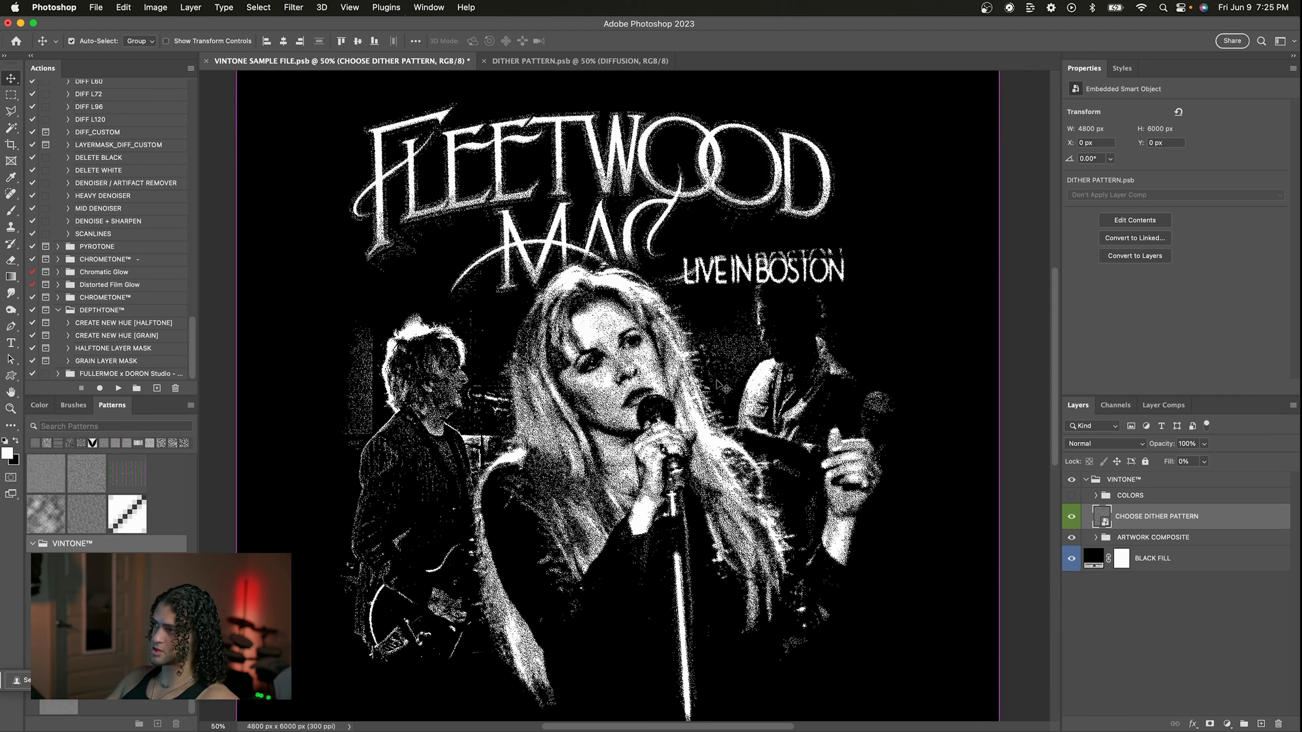
key("super+plus")
key("super+plus")
scroll(674, 394, "down", 3)
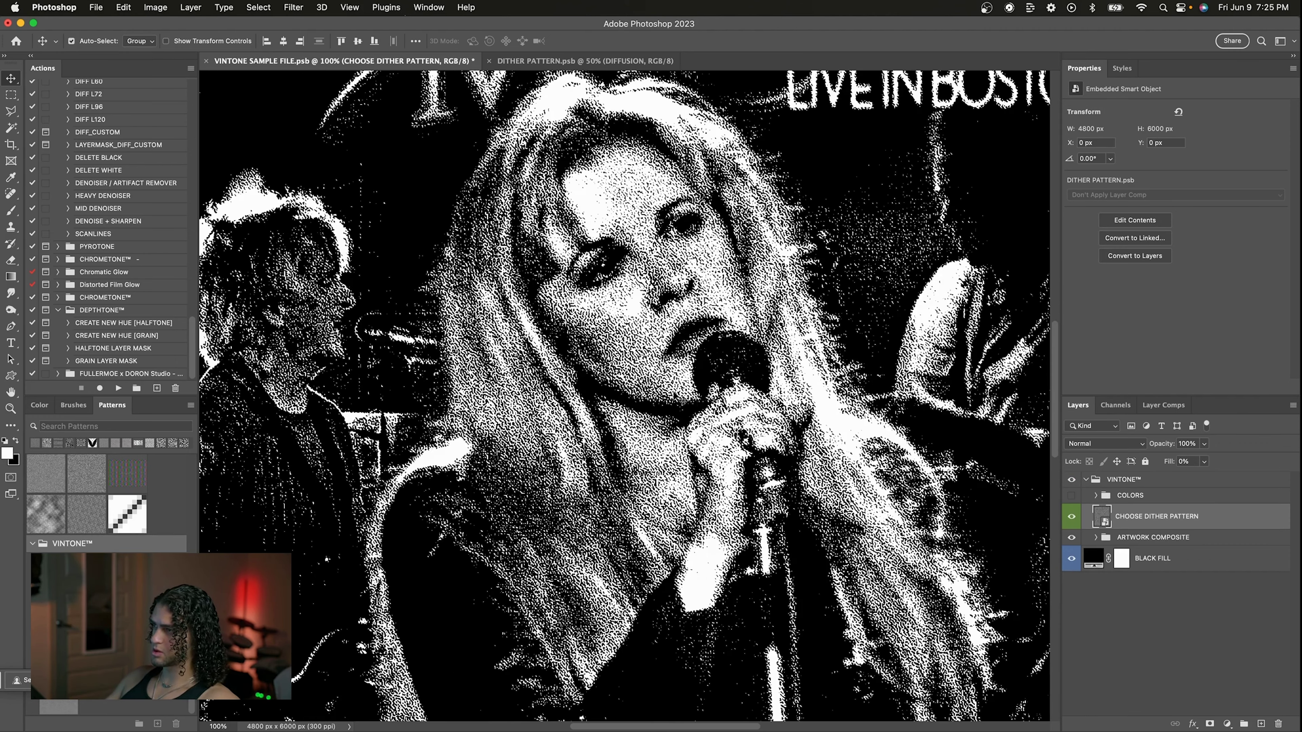
key("super+equal")
key("super+minus")
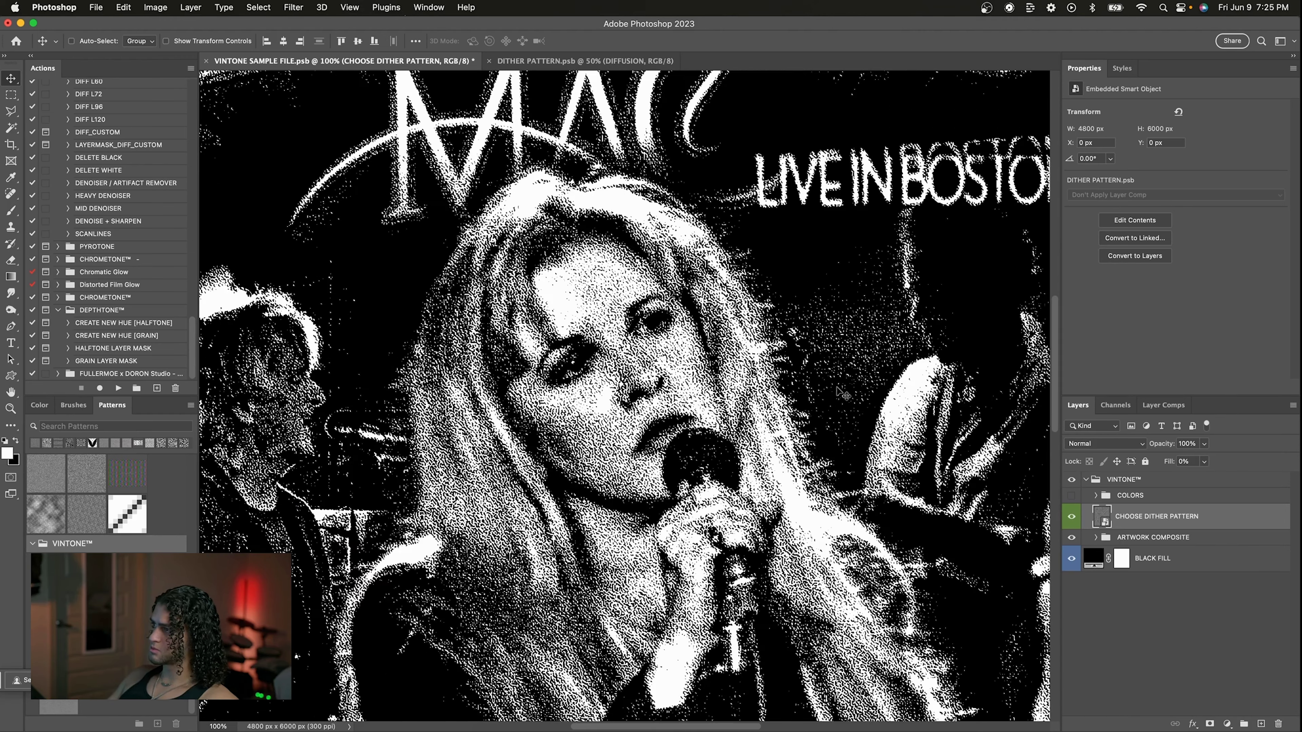
key("super+equal")
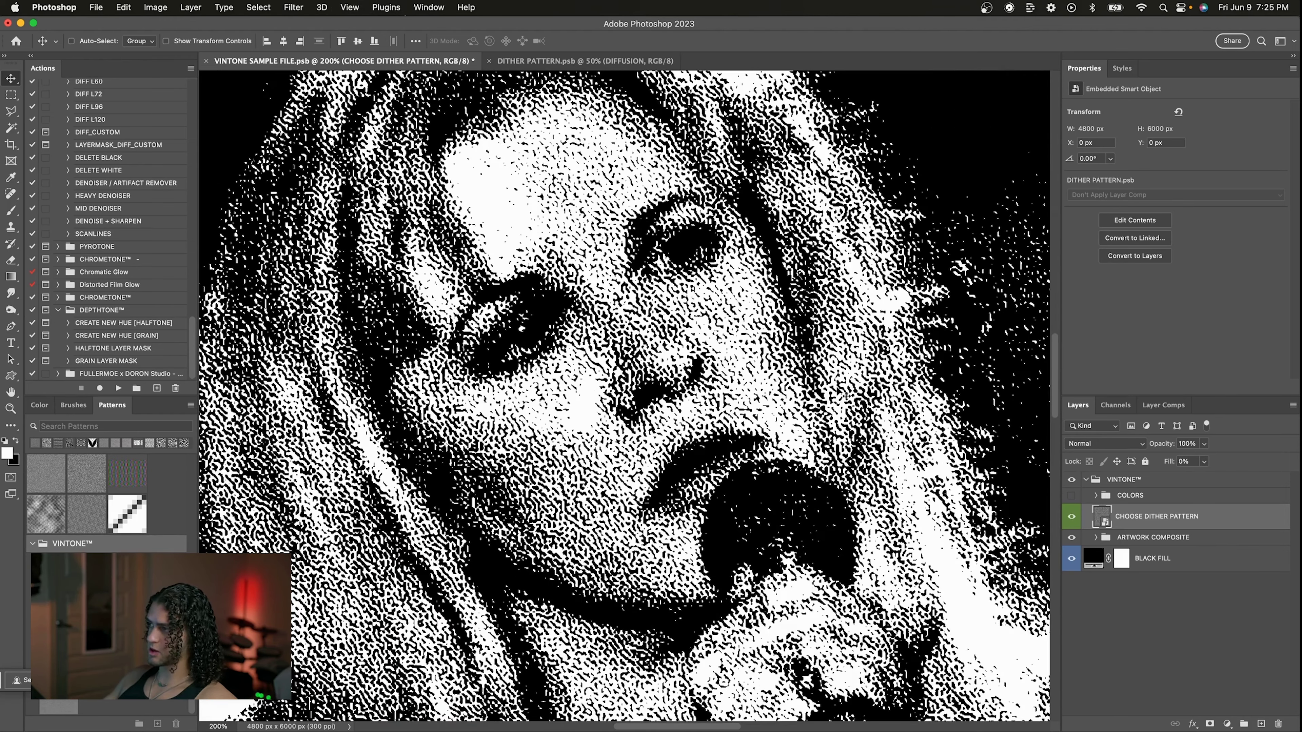
key("super+minus")
key("super+minus")
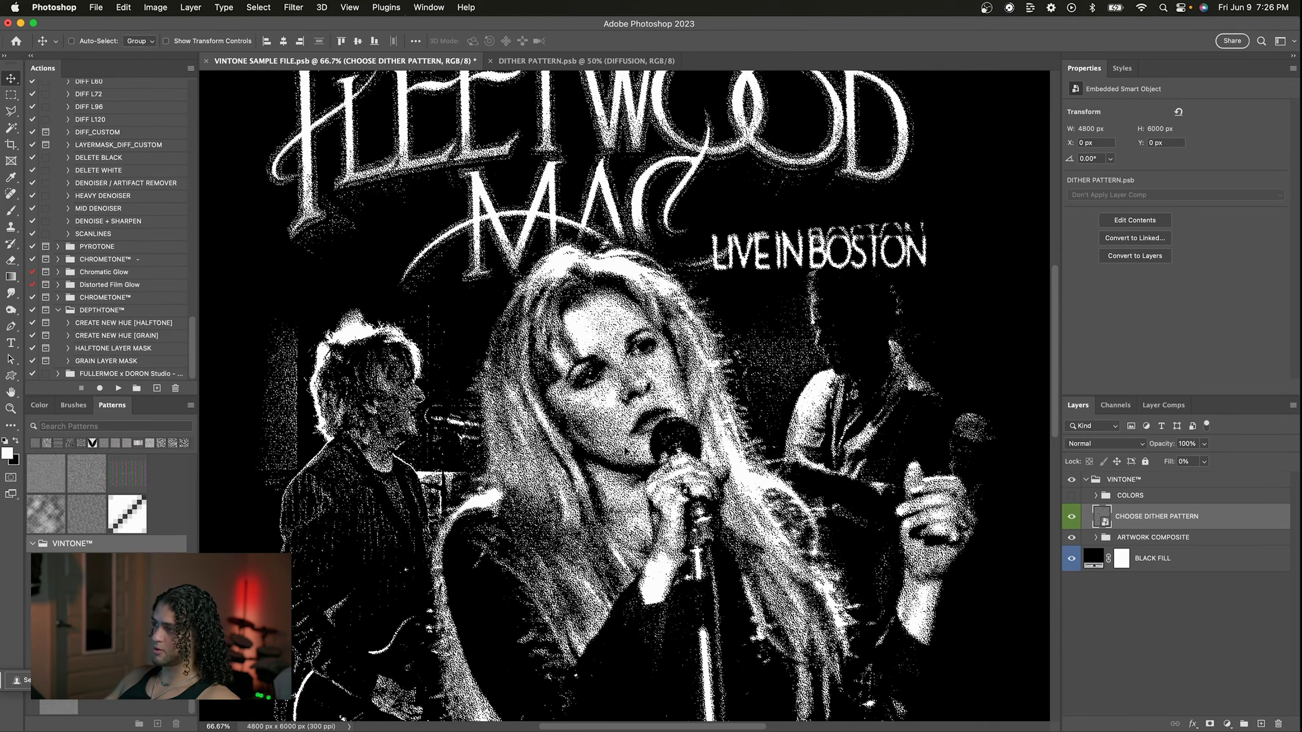
scroll(634, 455, "down", 2)
scroll(635, 455, "up", 2)
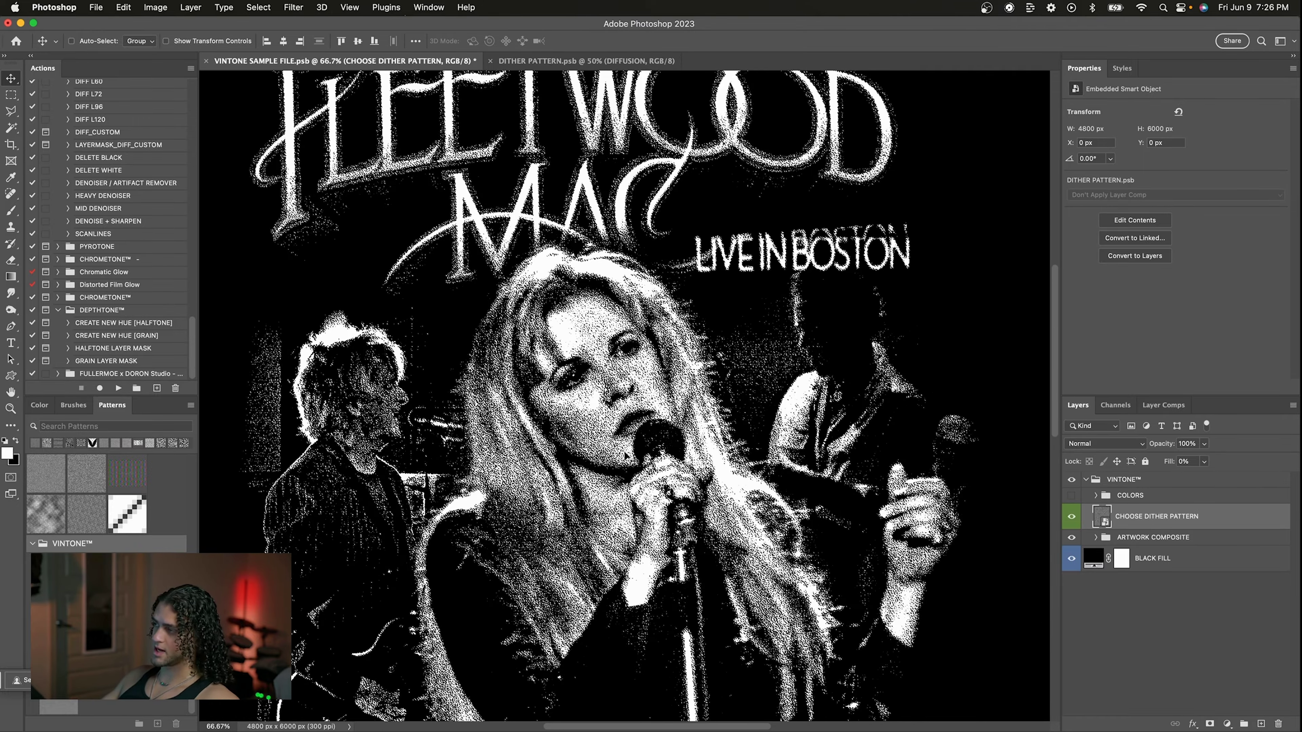
scroll(625, 455, "down", 2)
scroll(623, 453, "down", 1)
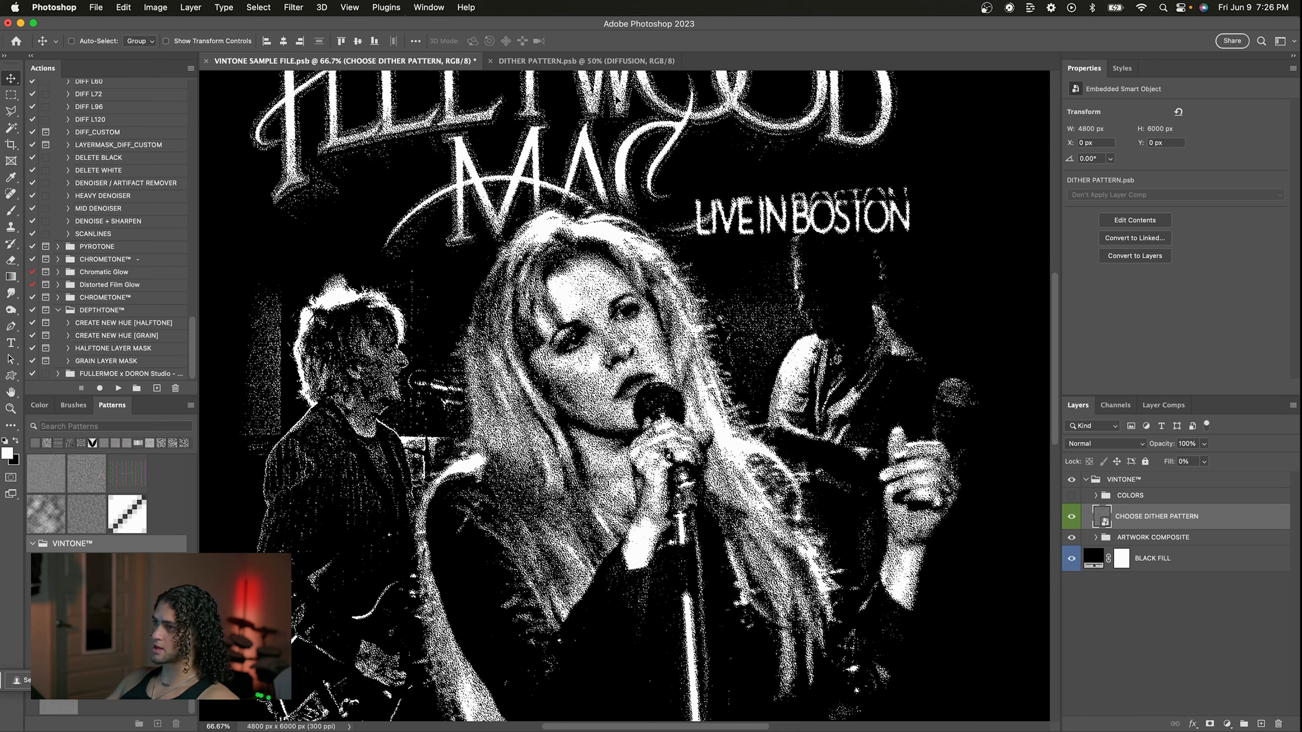
- In DITHER PATTERN.psb, hide the OTHER group and expand STOCHASTIC (GRAIN), leaving only its SMALL GRAIN layer turned on
left_click(613, 59)
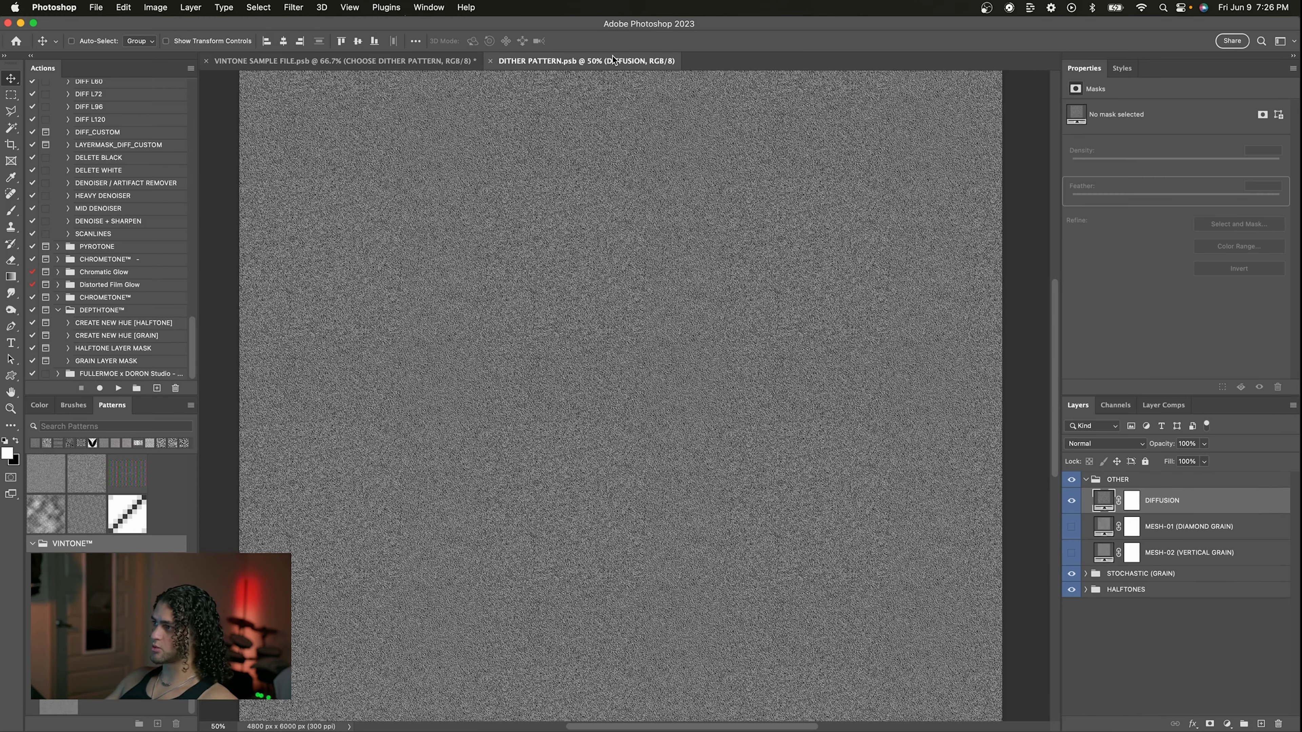
left_click(1086, 480)
left_click(1086, 495)
left_click(1071, 479)
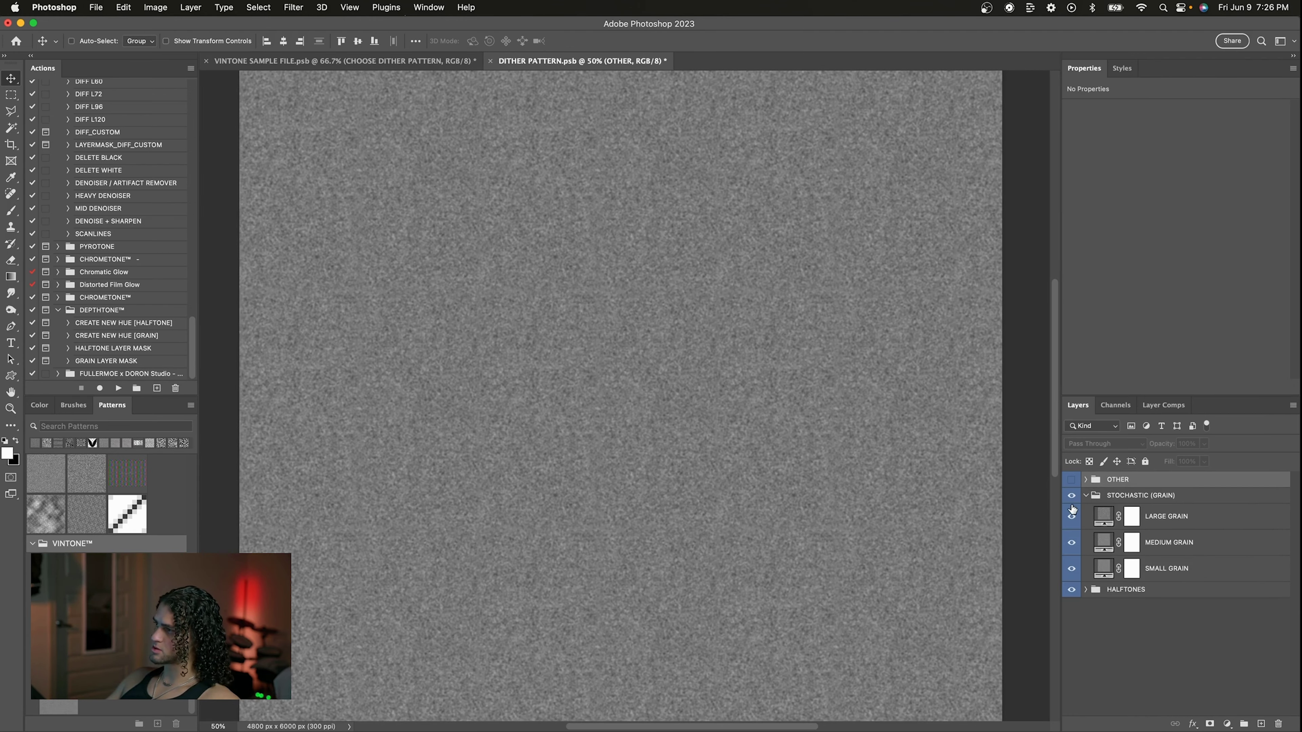
left_click(1072, 517)
left_click(1071, 542)
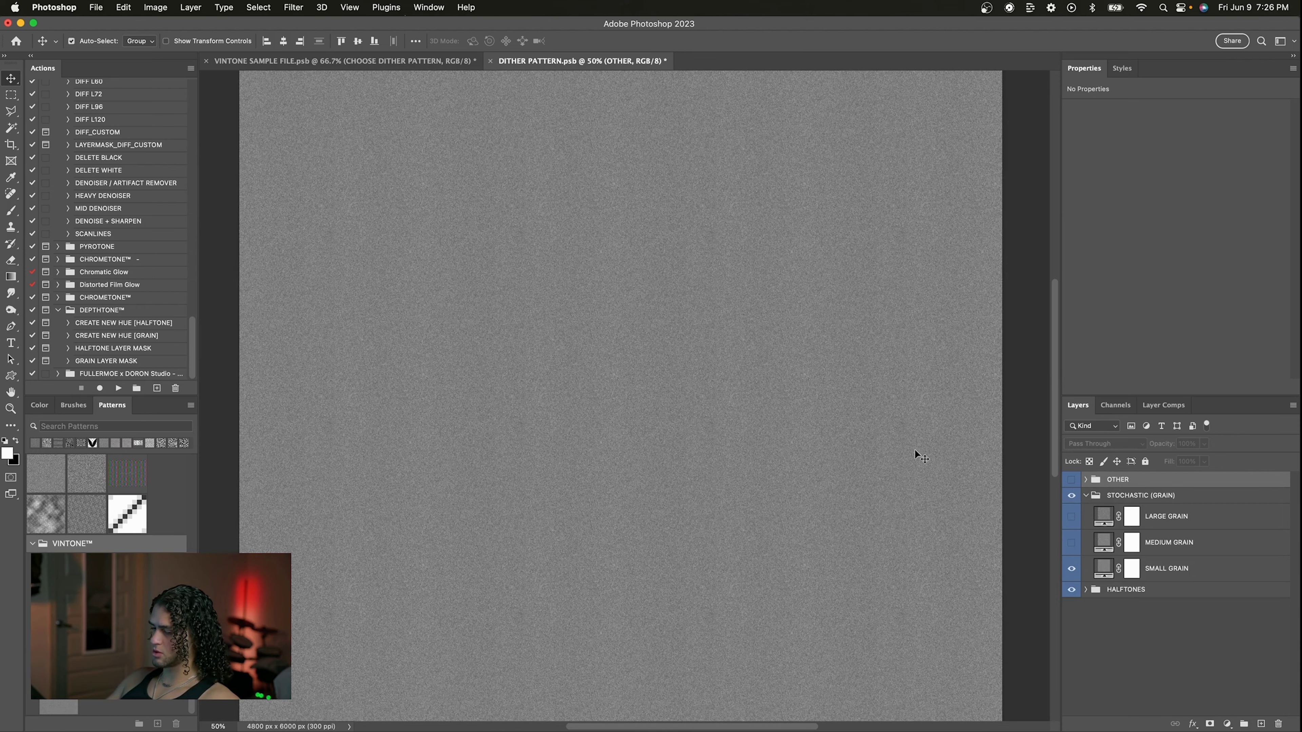
- Save the dither pattern smart object and examine the small grain effect on the Fleetwood Mac poster at 50% zoom
key("super+s")
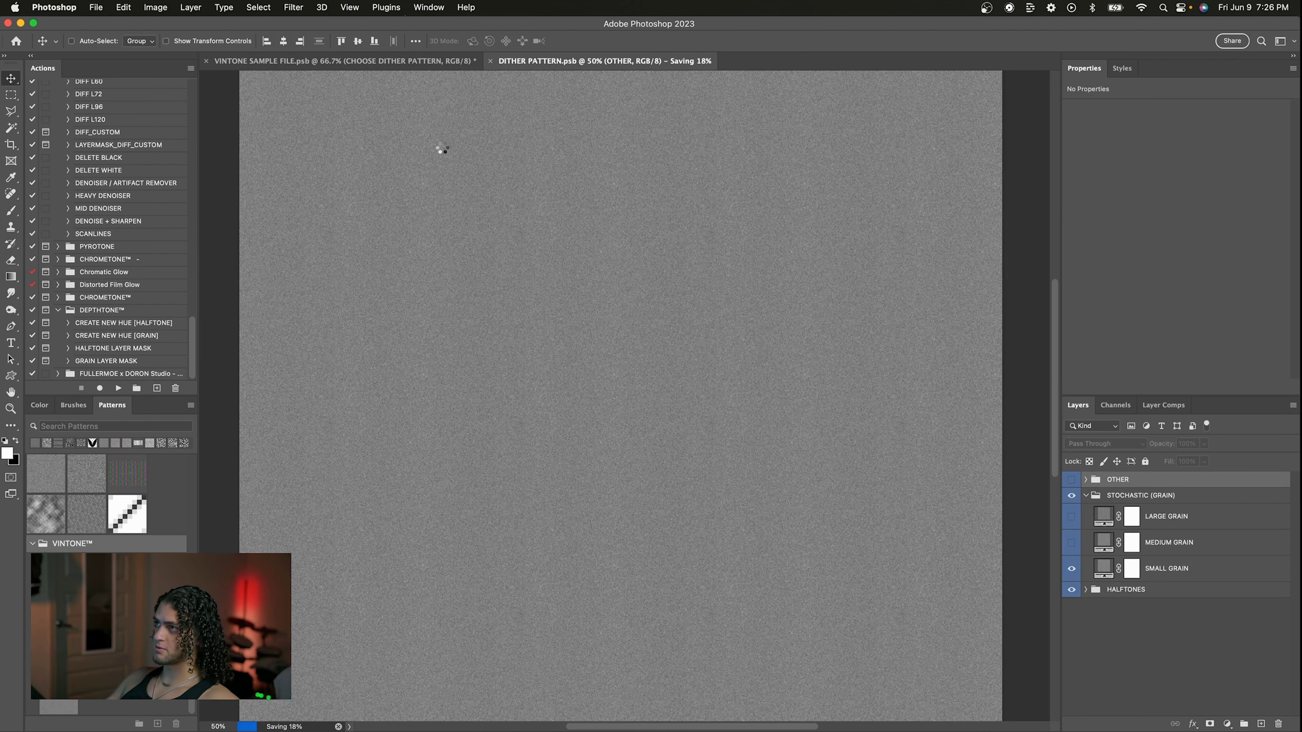
left_click(381, 62)
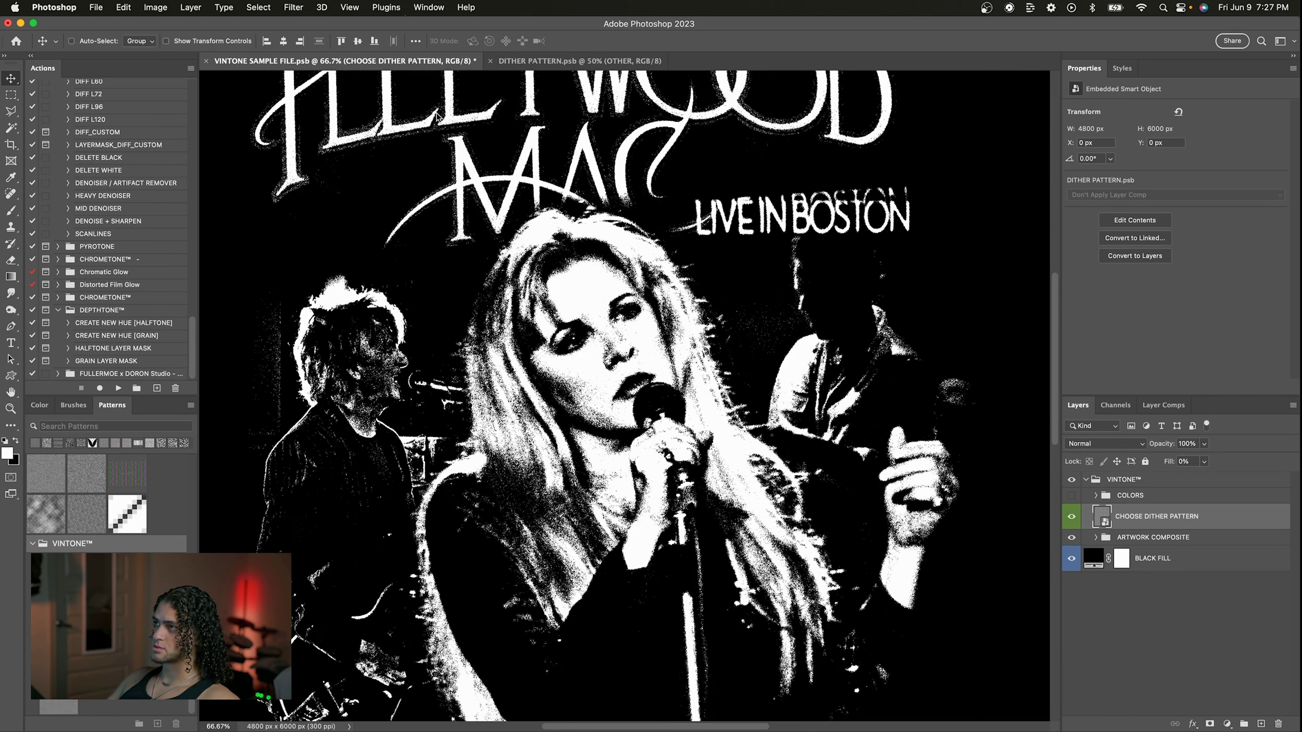
key("super+minus")
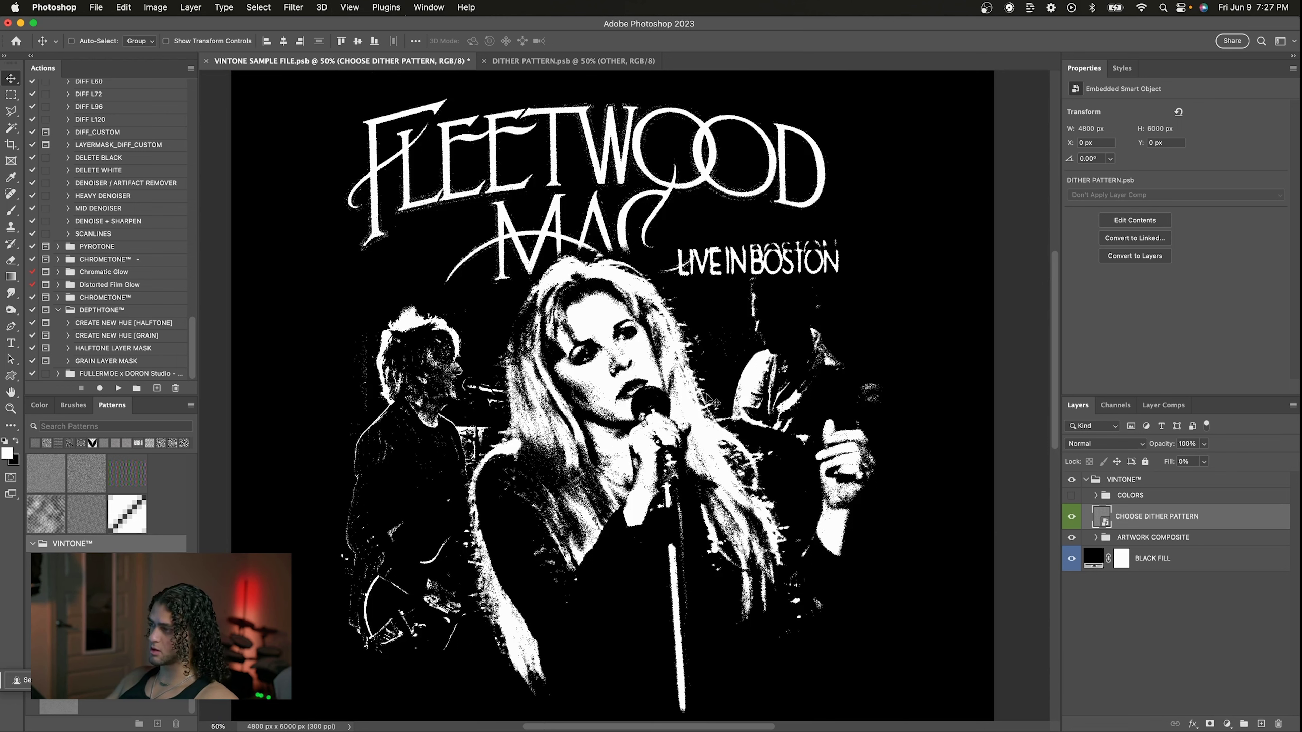
scroll(712, 401, "up", 2)
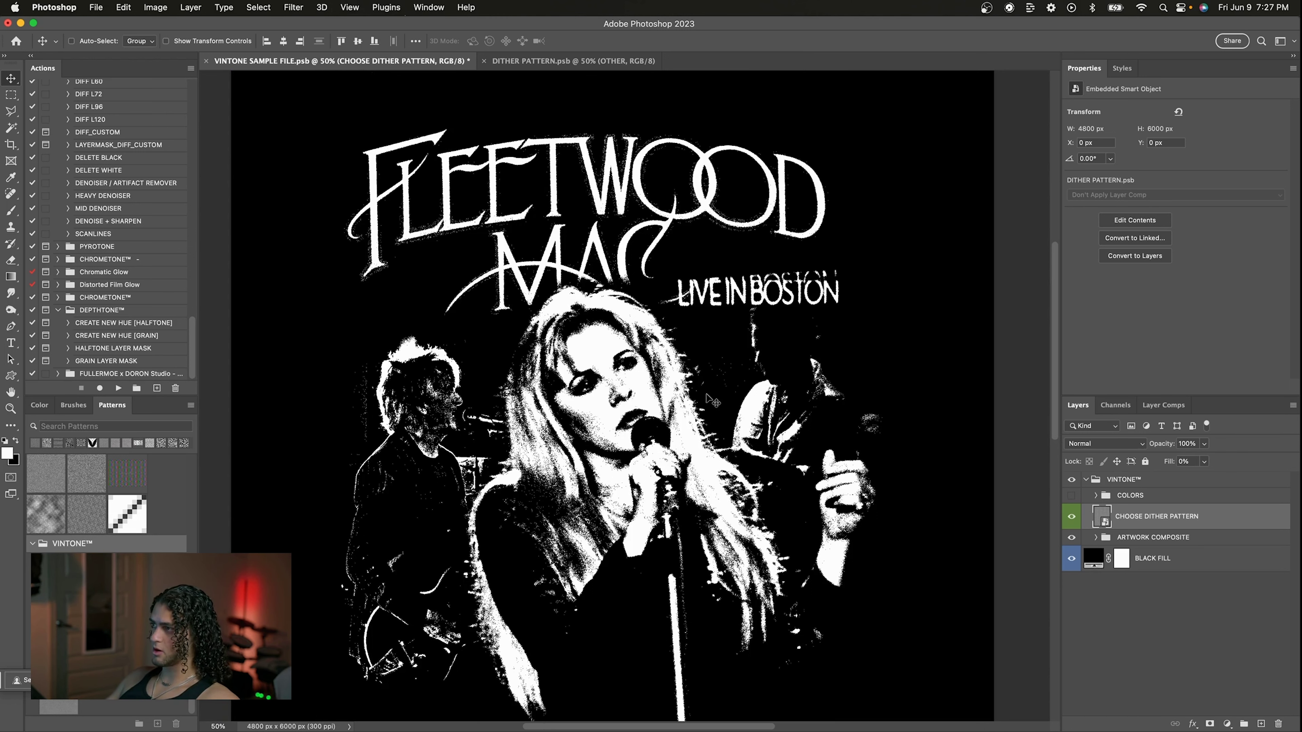
scroll(712, 400, "down", 5)
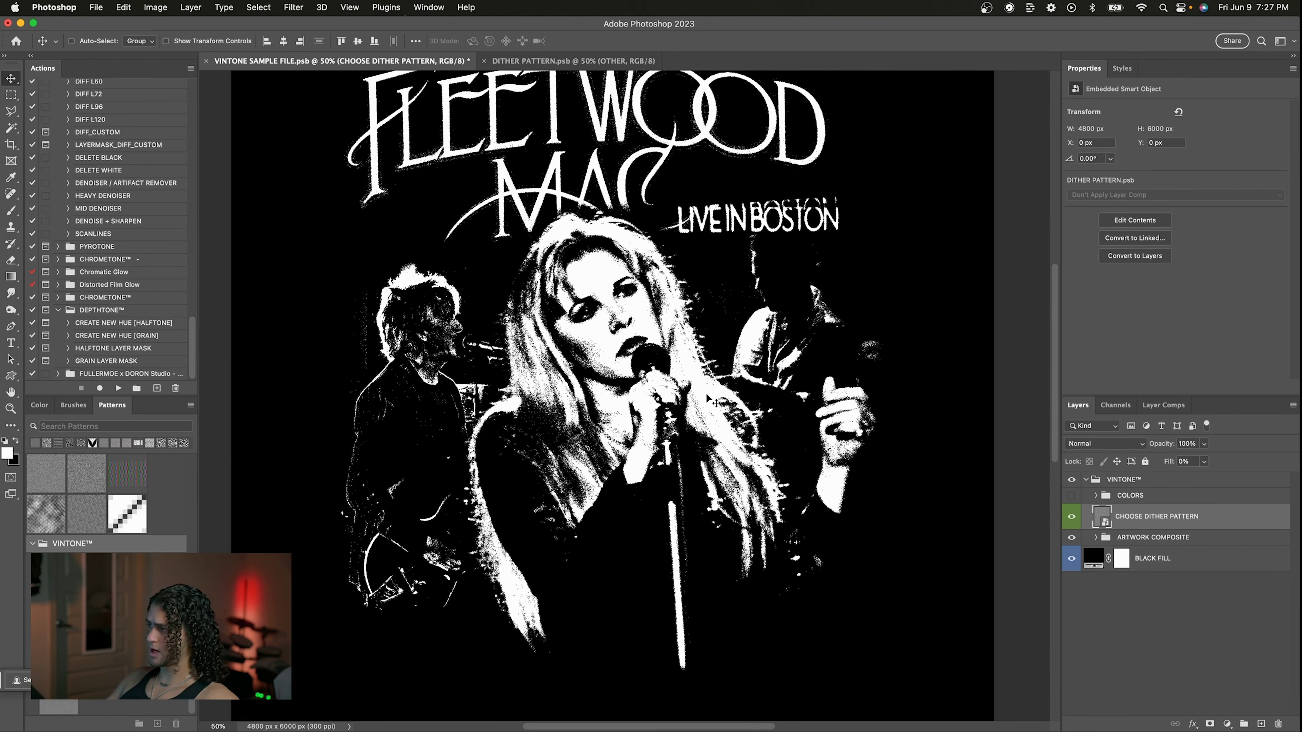
scroll(706, 393, "up", 4)
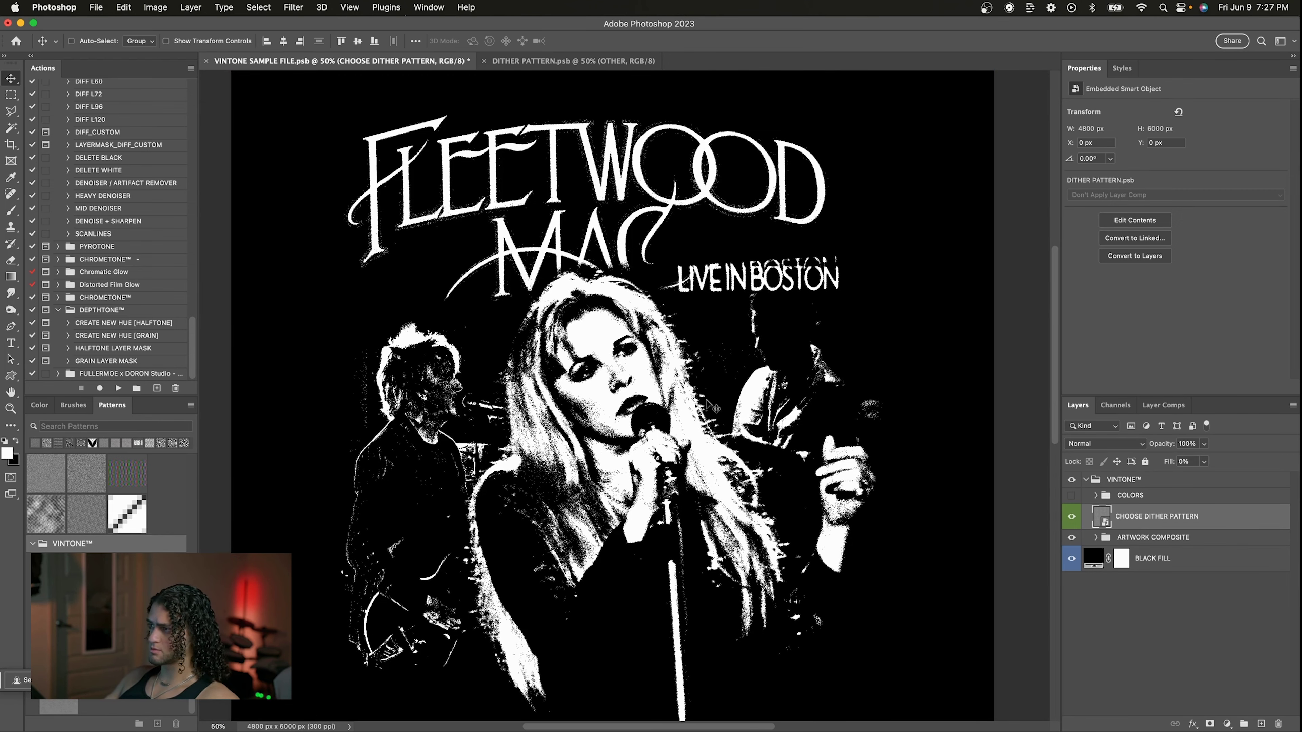
scroll(707, 401, "up", 1)
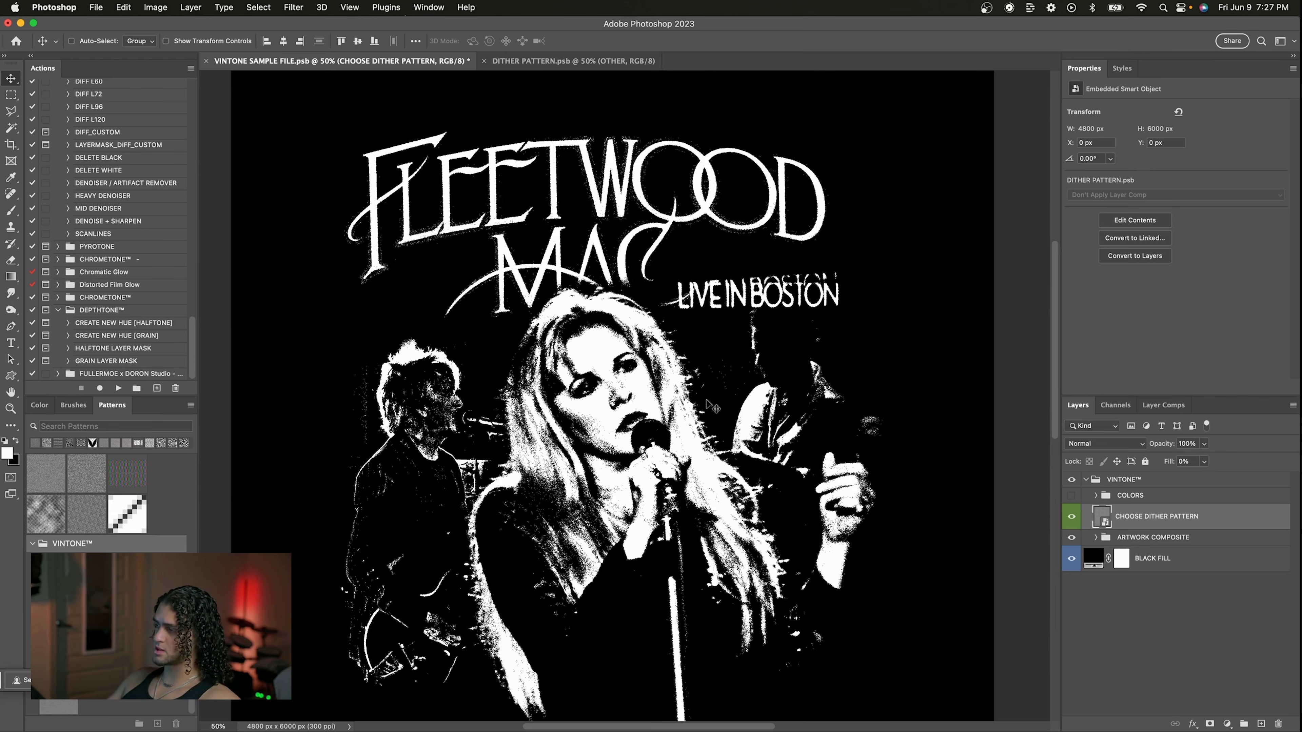
scroll(708, 402, "down", 2)
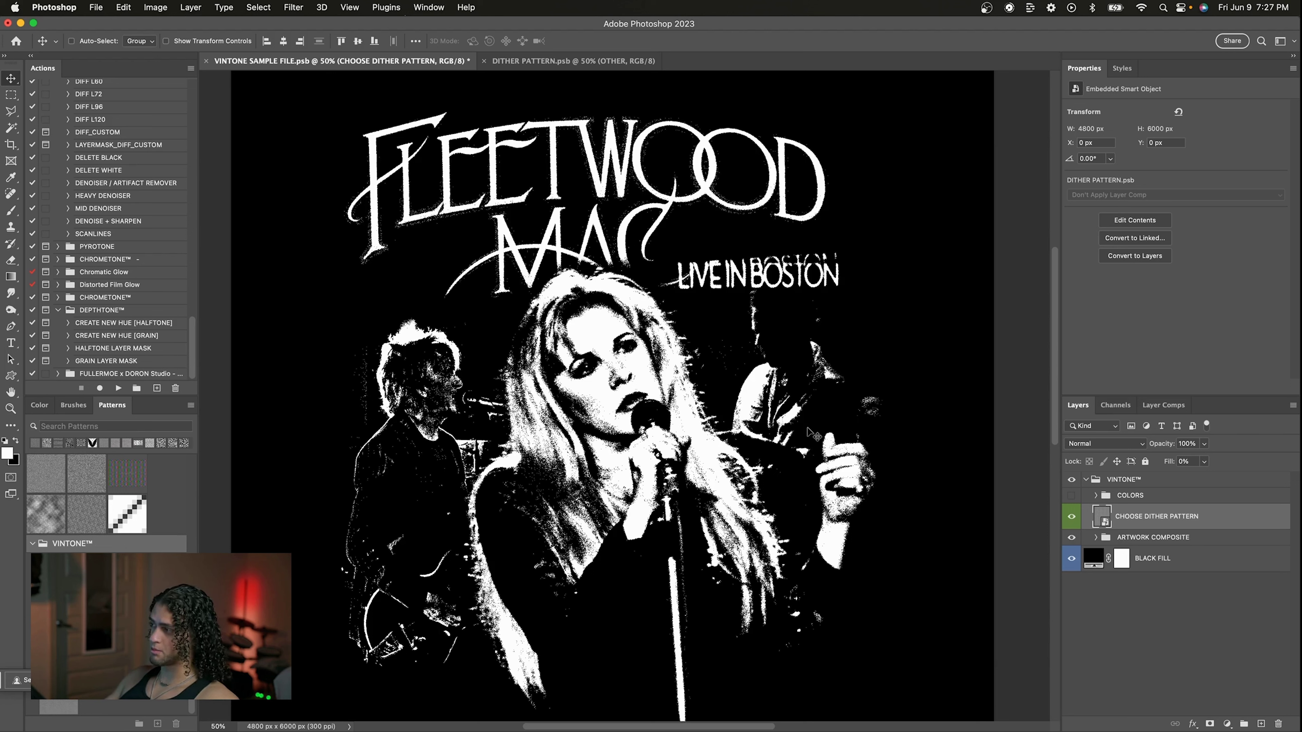
- Inside ARTWORK COMPOSITE's COMPOSITE group, set the FLEETWOOD EXAMPLE ADJUSMENTS group's opacity to 33% and examine the poster
left_click(1095, 537)
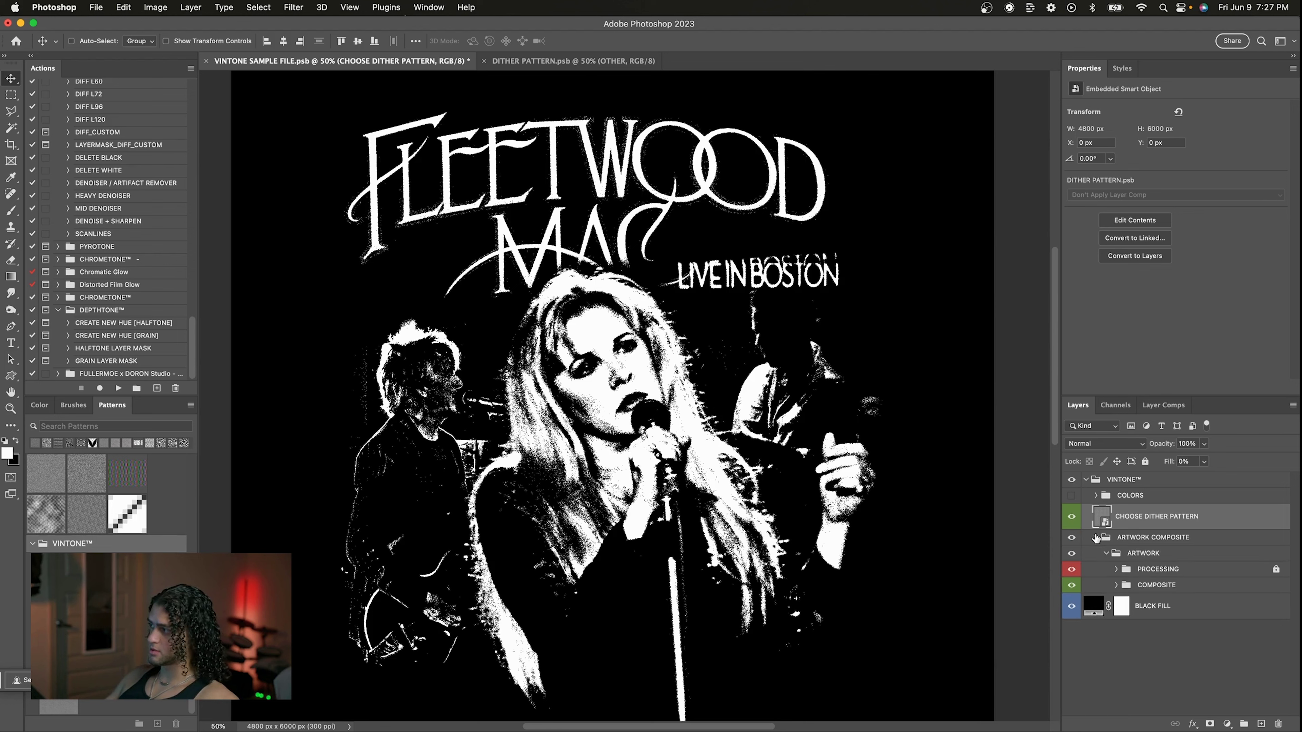
left_click(1116, 585)
left_click(1179, 634)
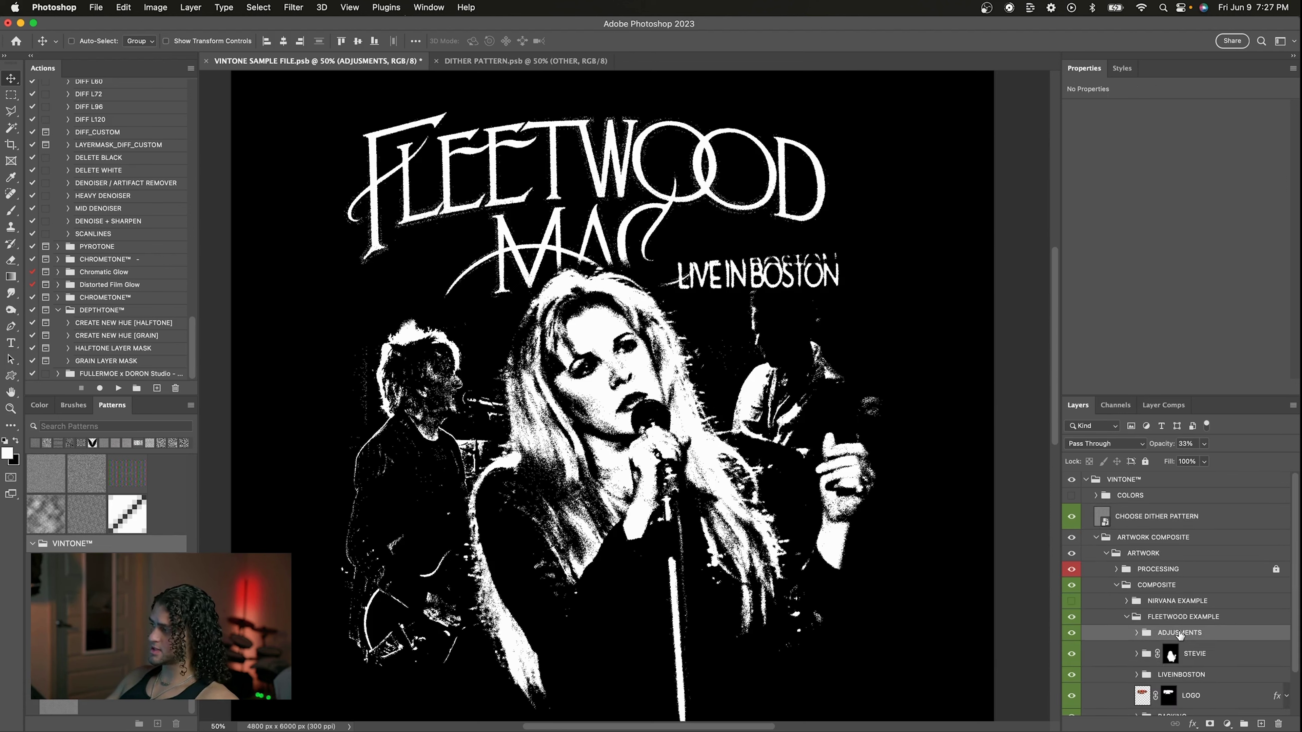
key("0")
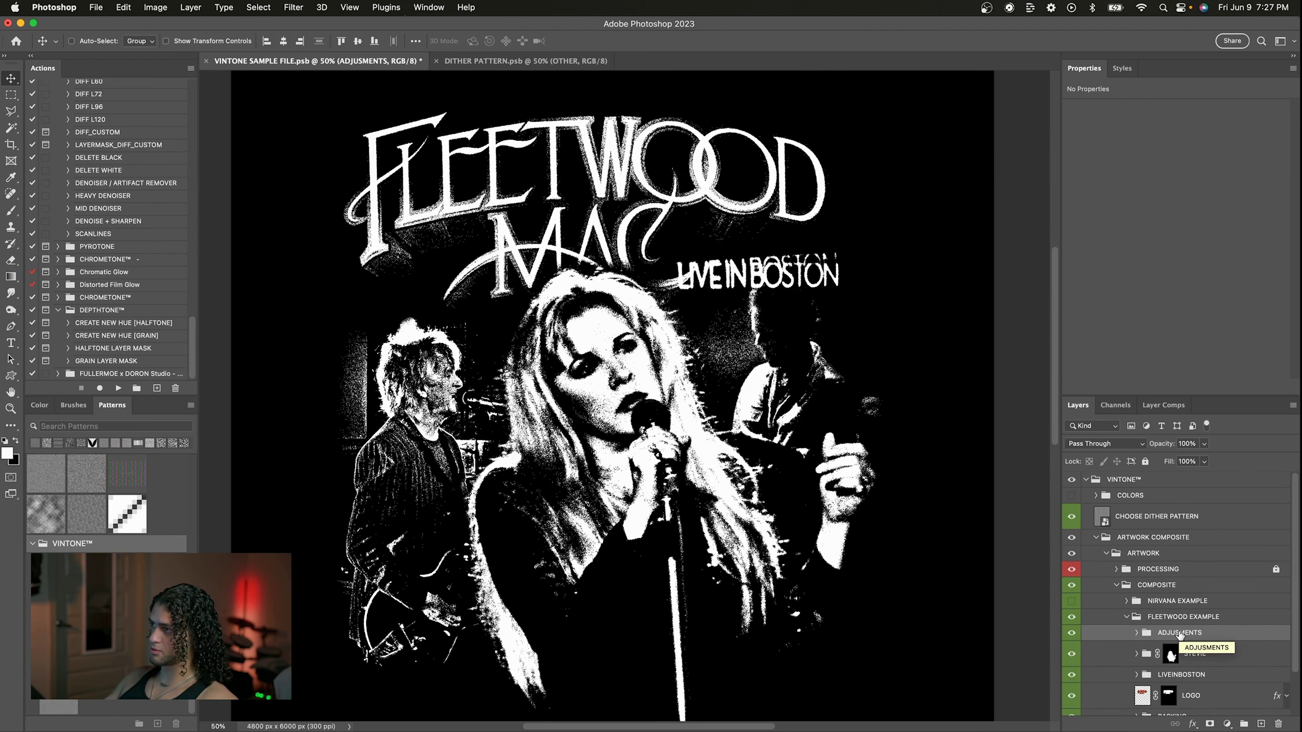
scroll(865, 342, "up", 2)
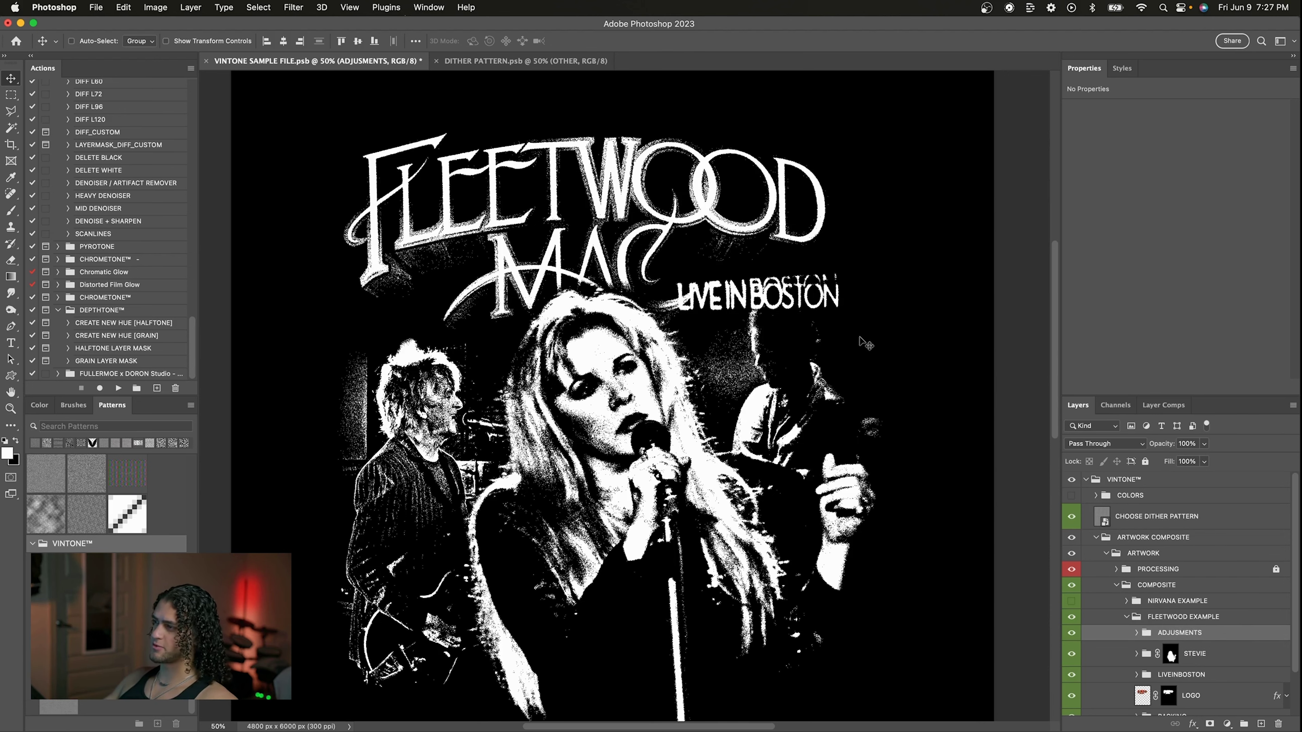
scroll(865, 342, "down", 4)
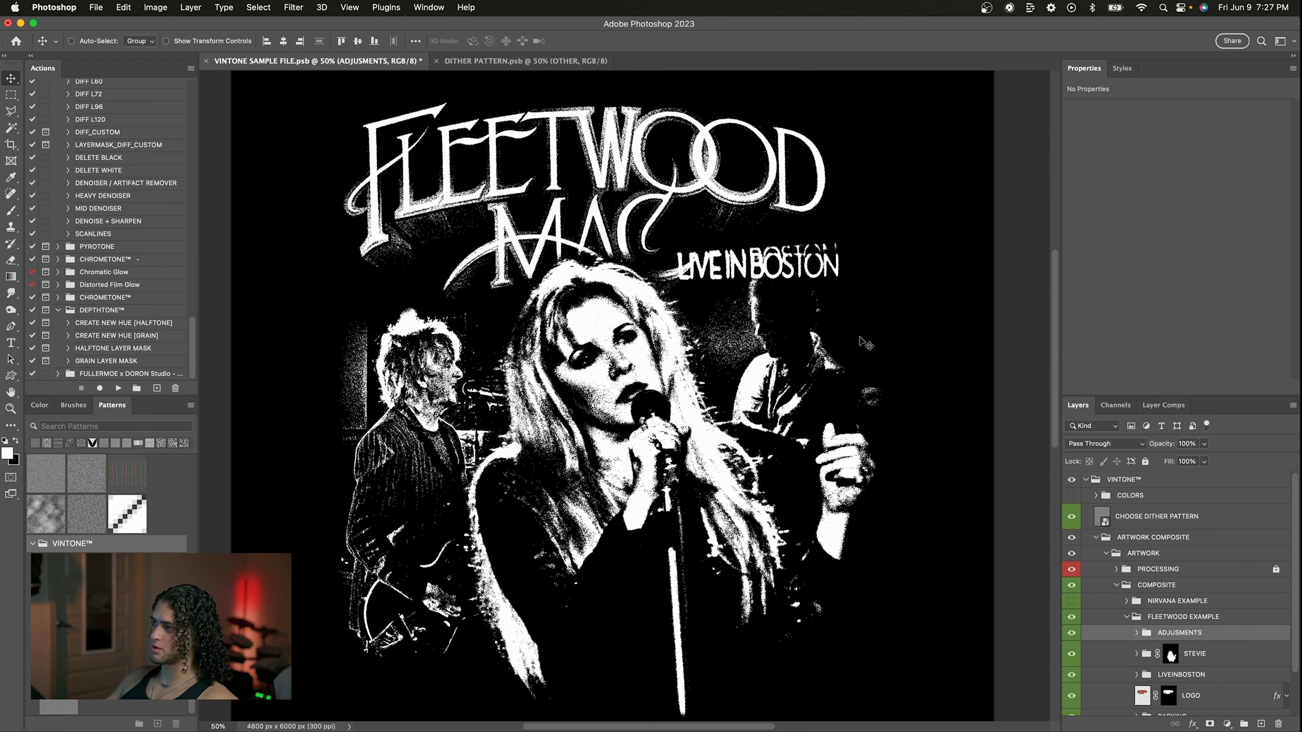
scroll(865, 343, "up", 2)
scroll(865, 343, "left", 1)
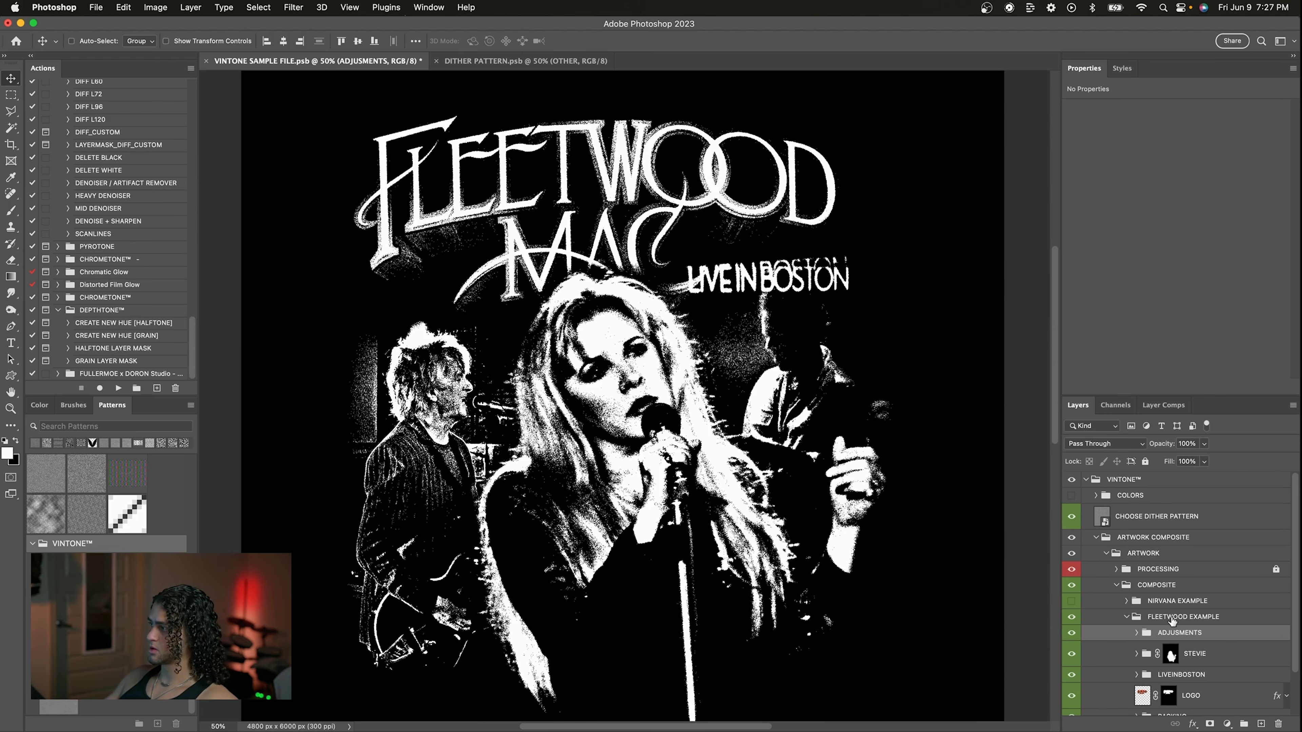
- Set the ADJUSMENTS group's opacity to 80% and examine the poster at 50% and 66.7% zoom
key("8")
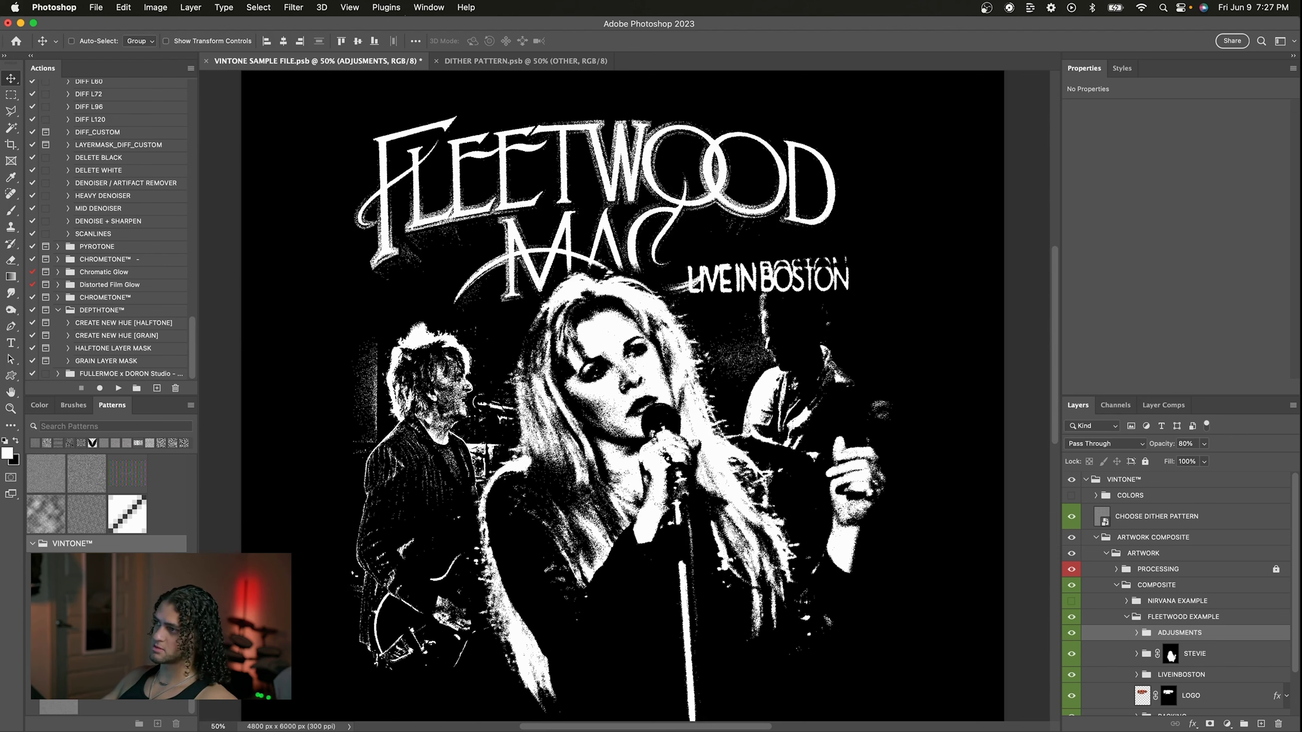
key("super+plus")
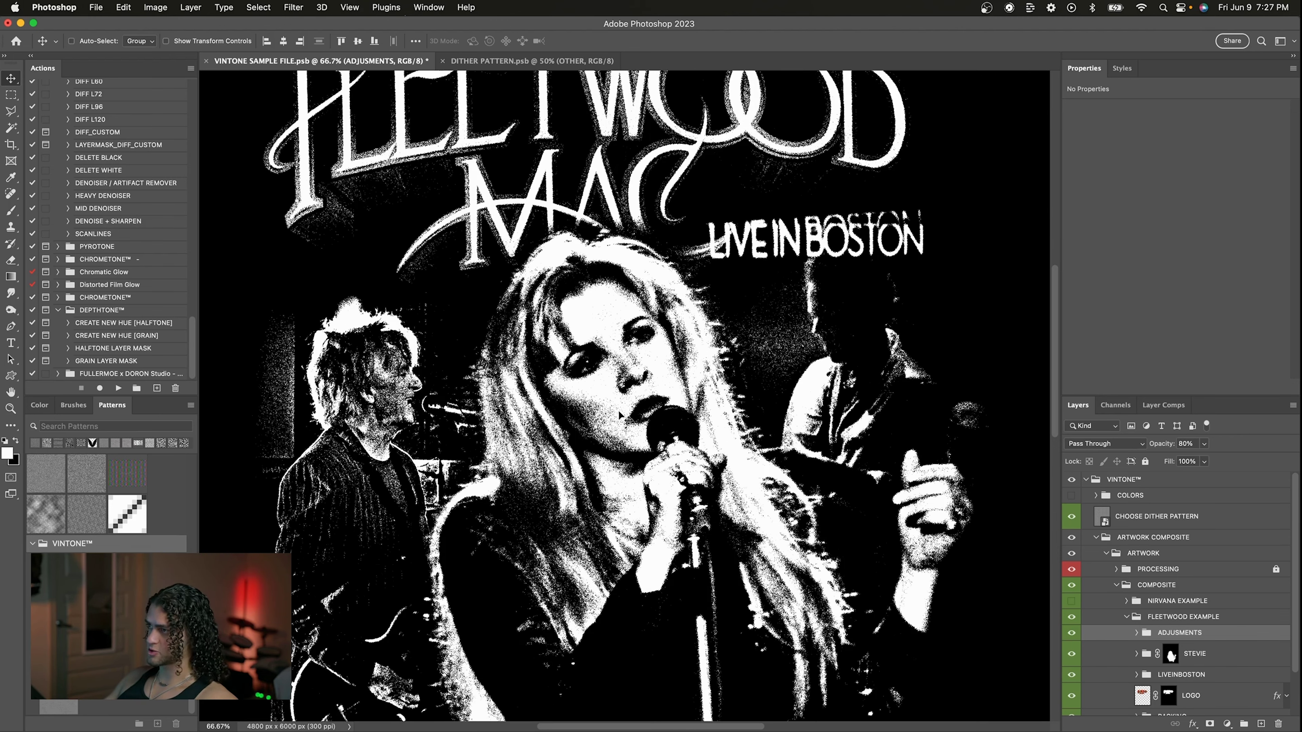
scroll(619, 412, "down", 1)
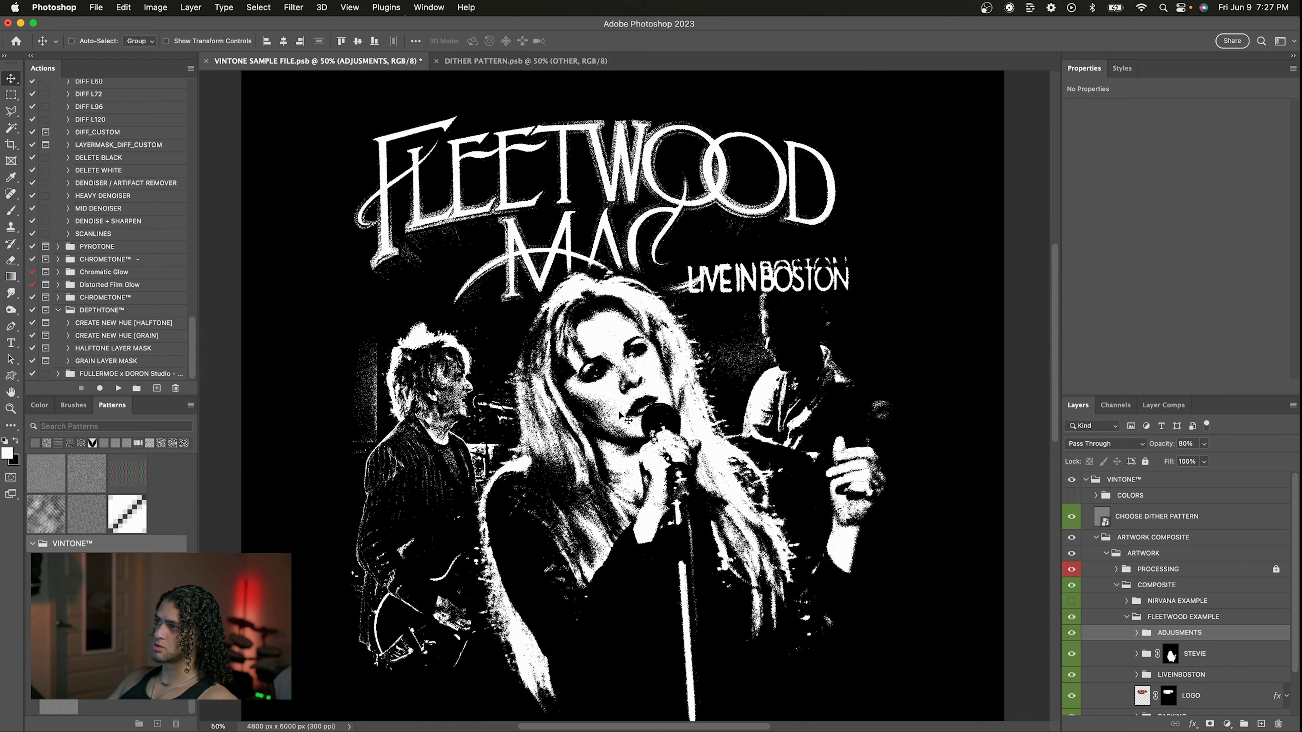
- In DITHER PATTERN.psb, turn on the LARGE GRAIN layer, then save and return to the VINTONE SAMPLE FILE.psb document
left_click(516, 63)
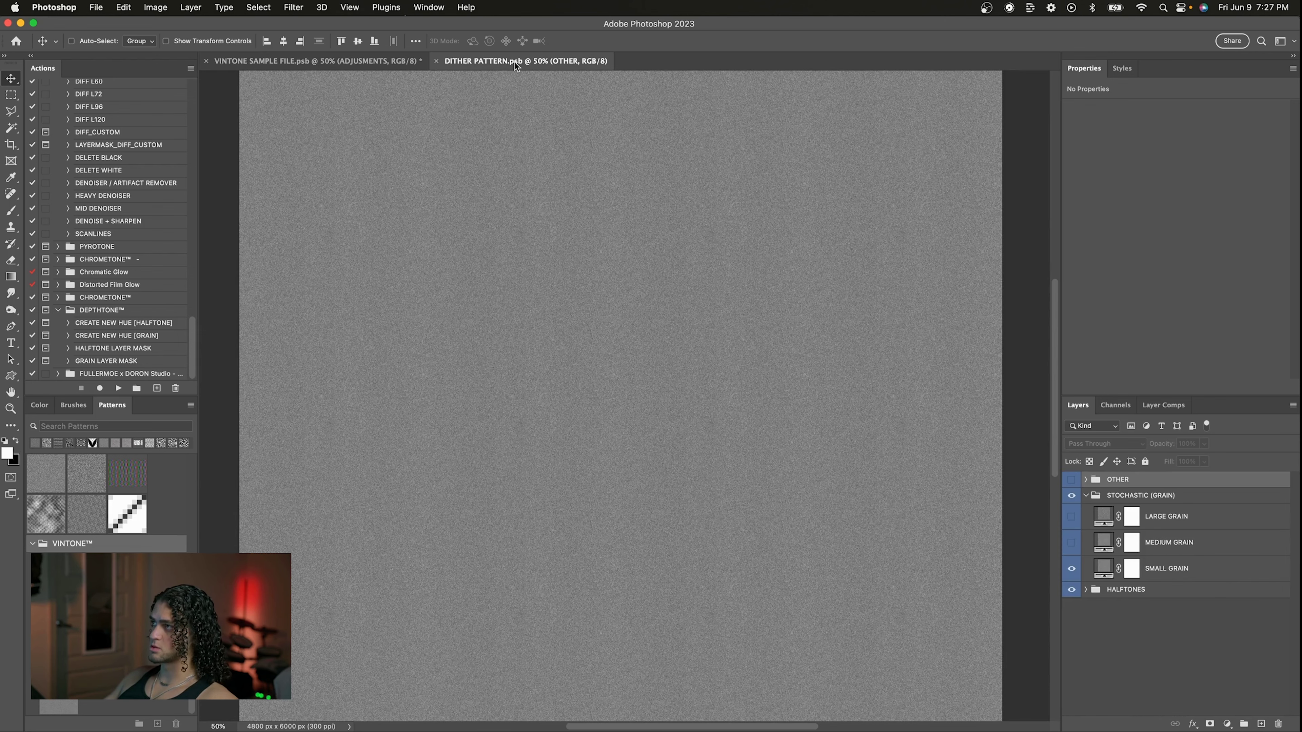
left_click(1072, 518)
left_click(1278, 523)
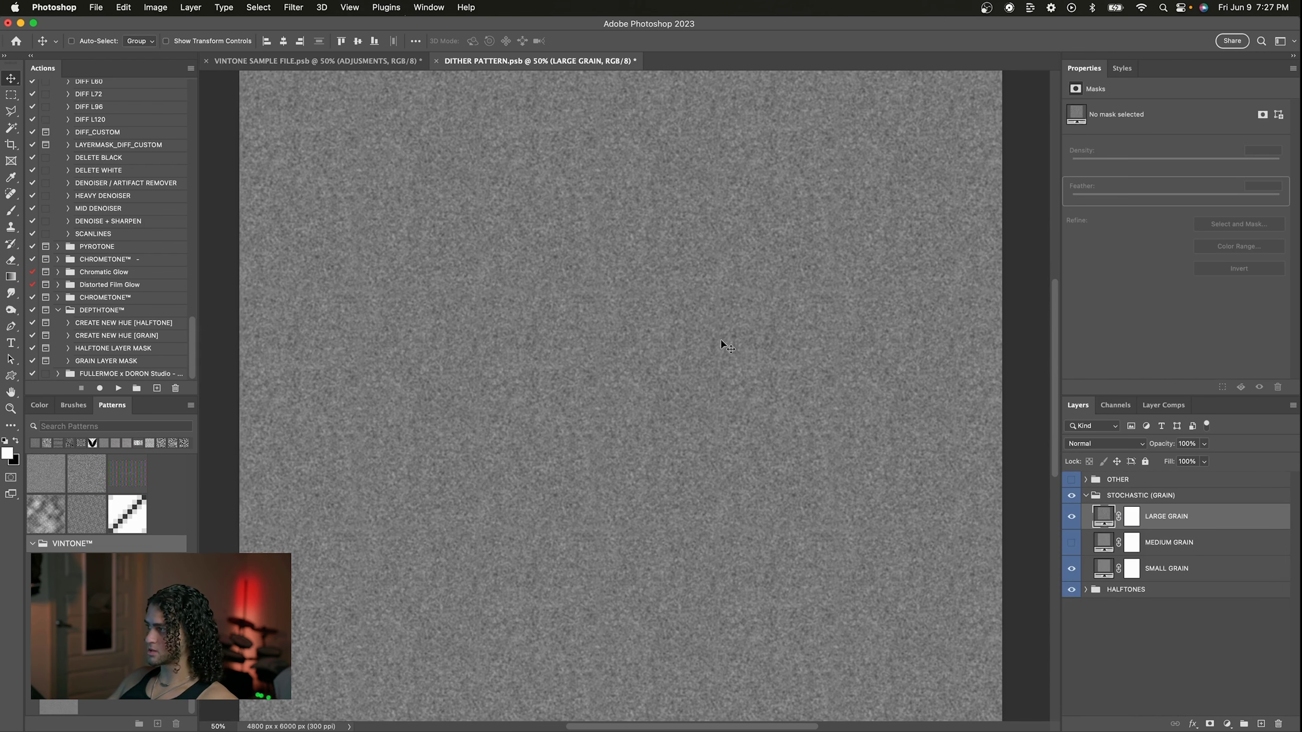
key("super+s")
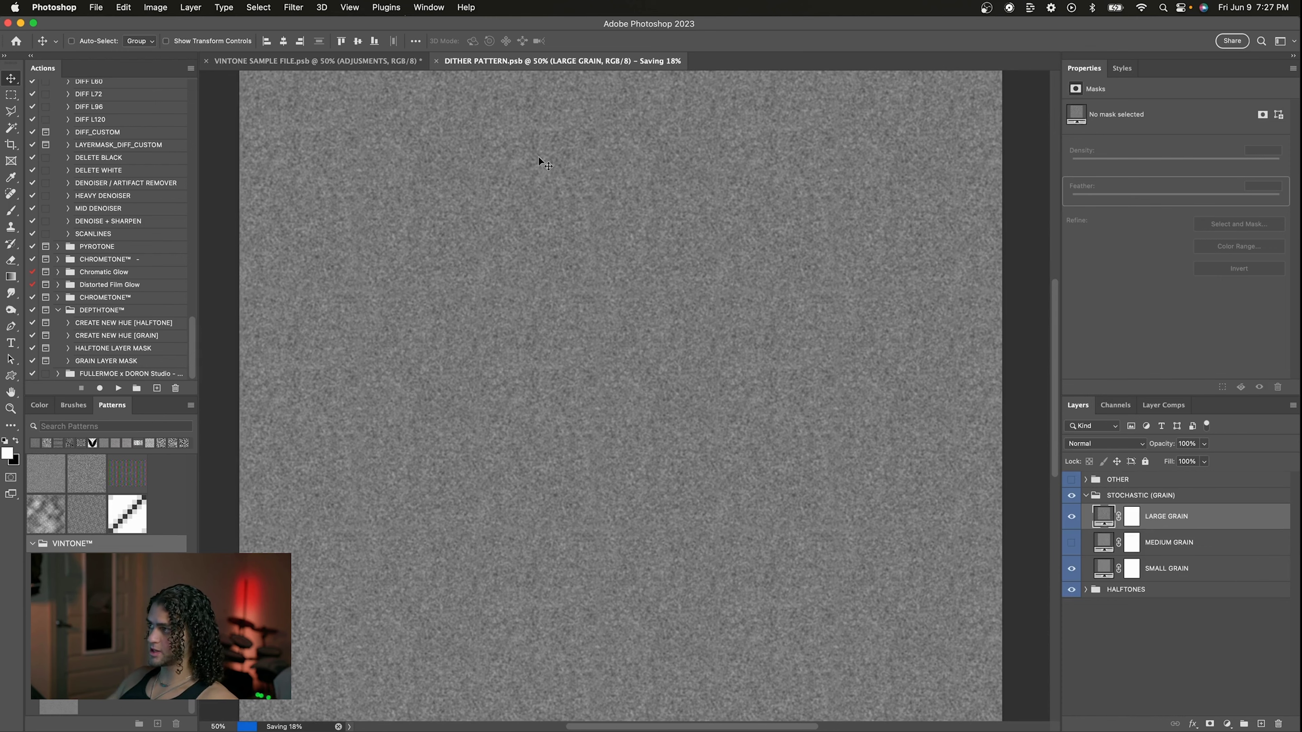
left_click(382, 60)
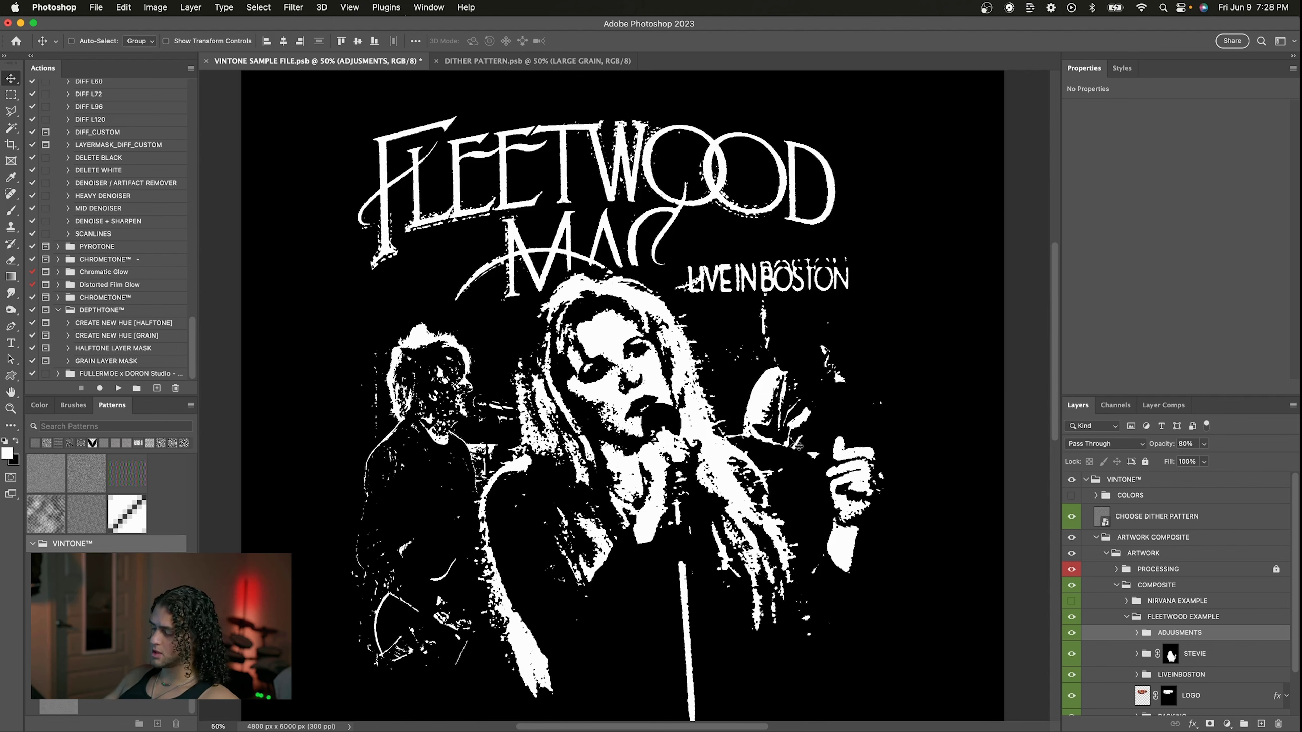
- In DITHER PATTERN.psb, expand and show the OTHER group with only its MESH-01 (DIAMOND GRAIN) layer turned on
left_click(546, 67)
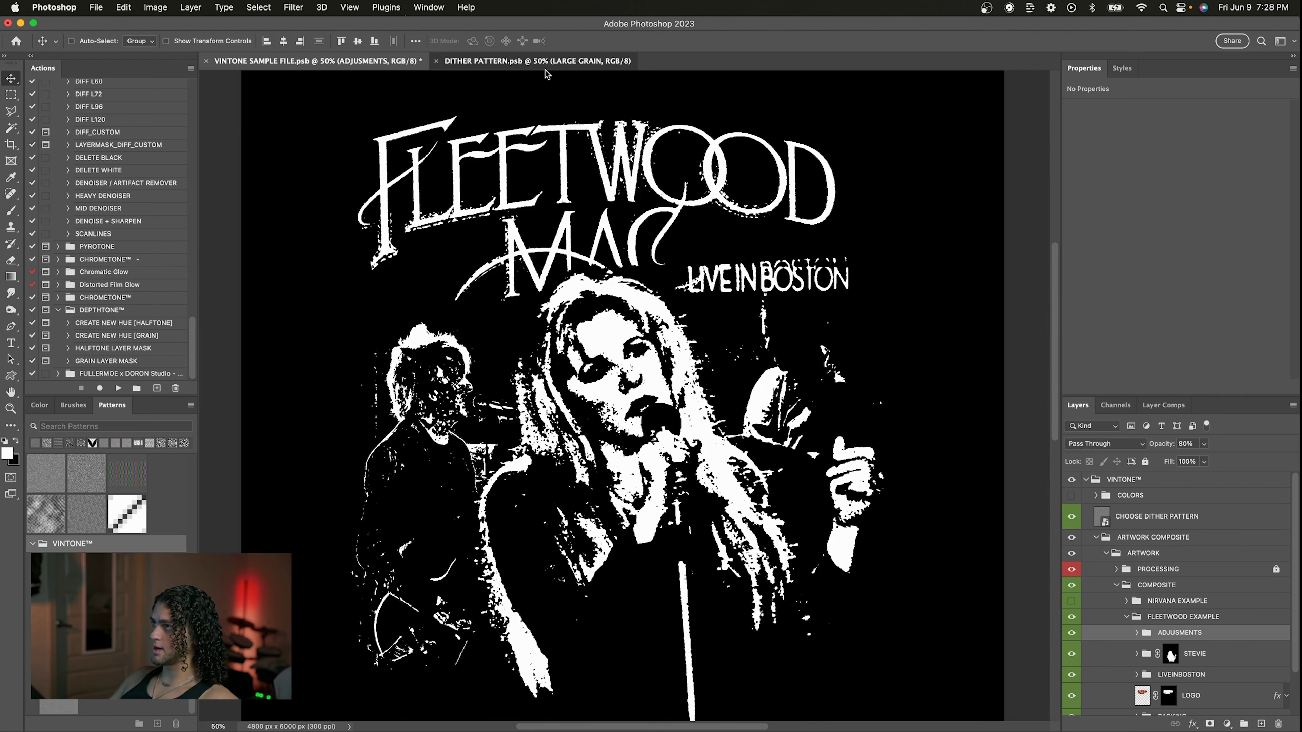
left_click(1085, 481)
left_click(1071, 500)
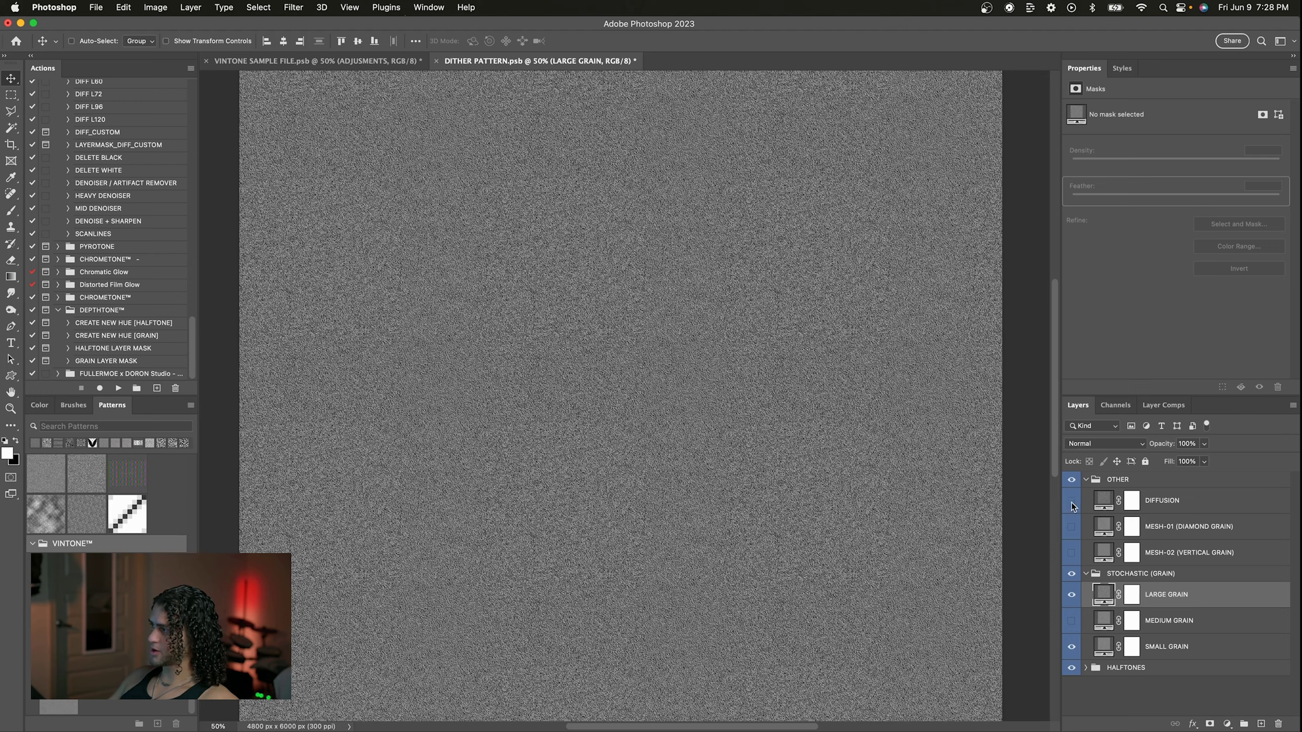
left_click(1071, 526)
- Set the MESH-01 (DIAMOND GRAIN) pattern fill scale to 120%, then save the smart object and return to the poster
left_click(1106, 548)
double_click(1106, 528)
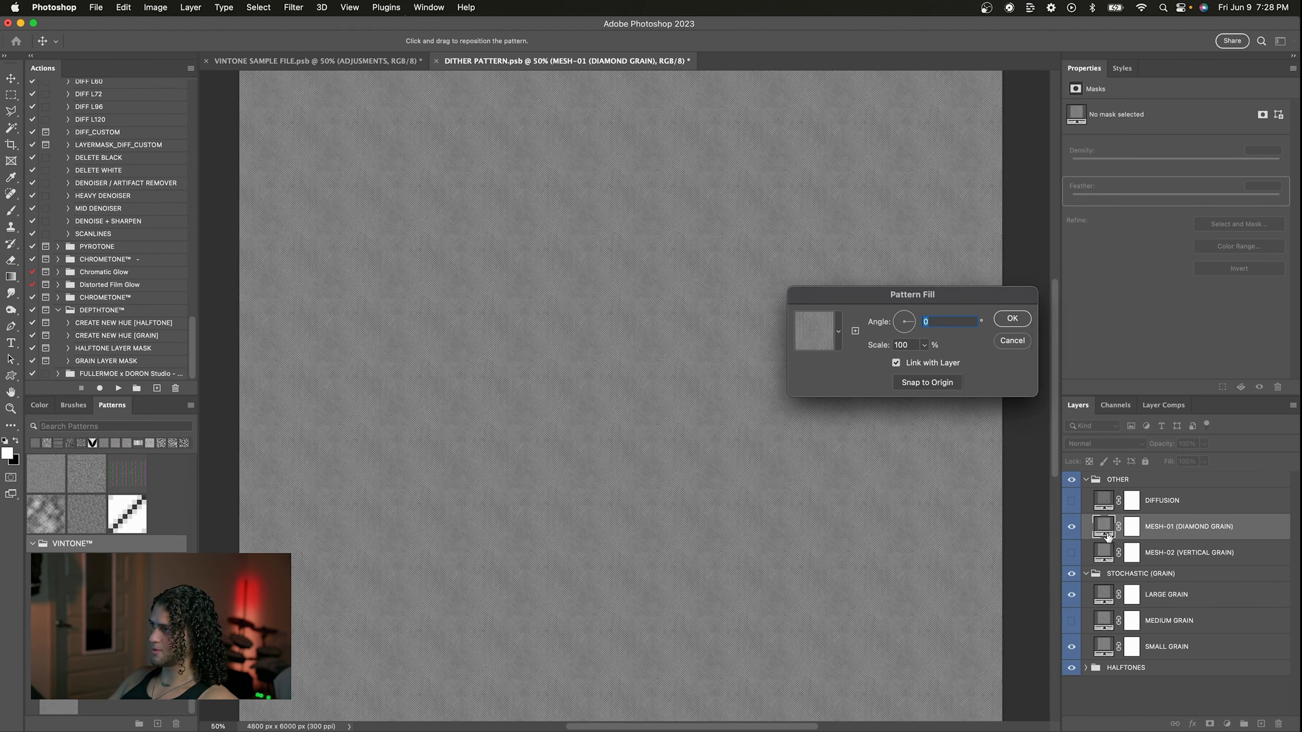
double_click(916, 344)
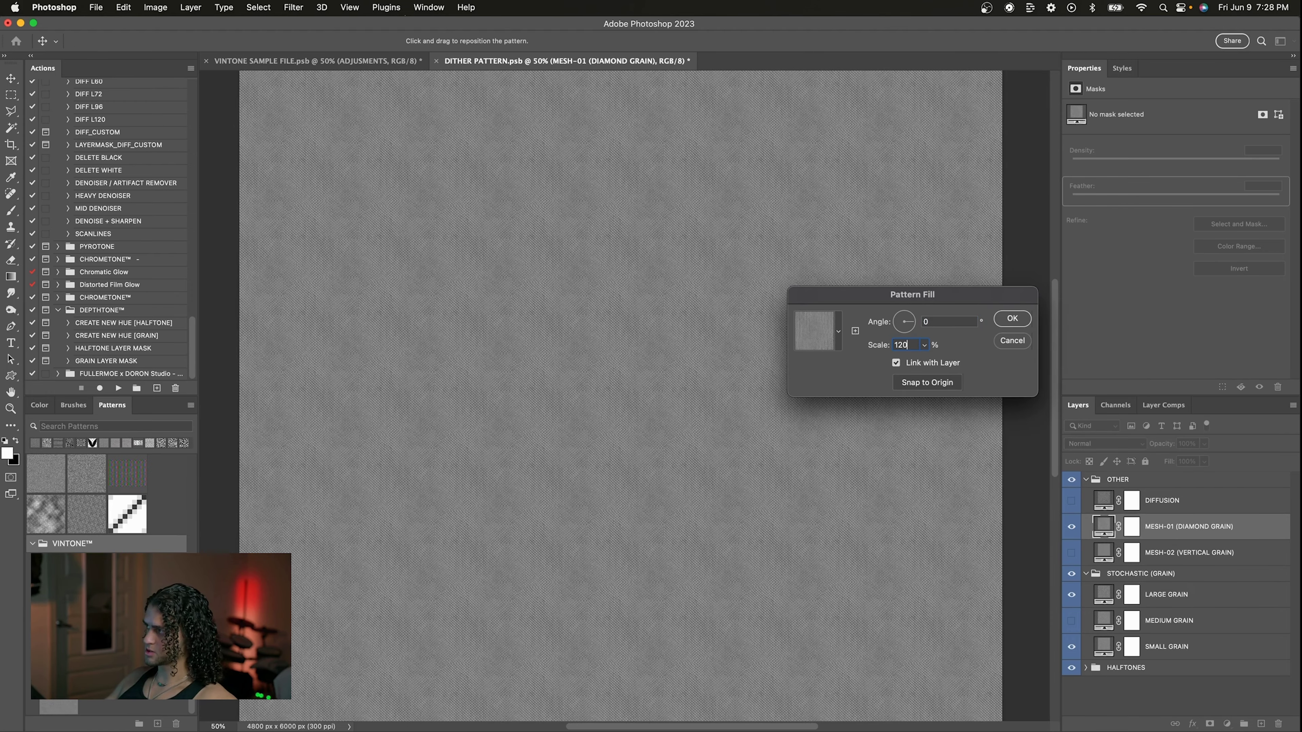
key("Return")
key("super+s")
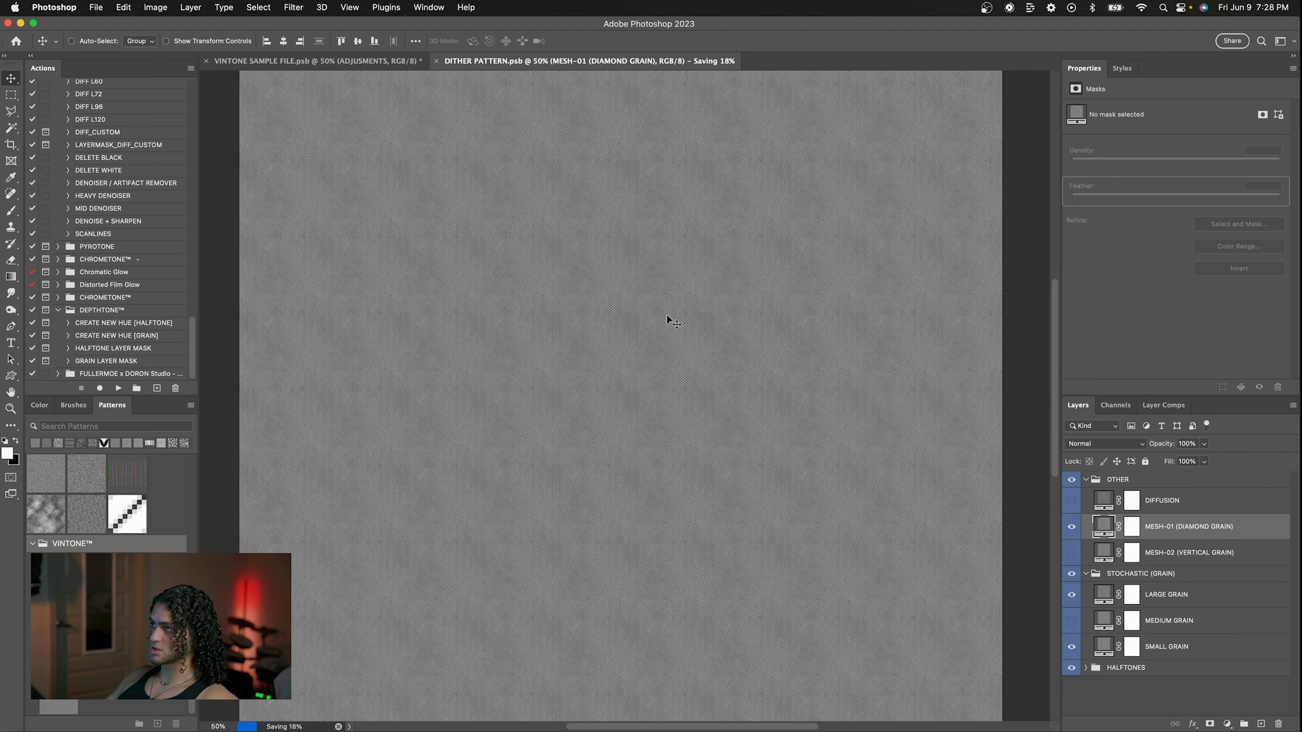
left_click(368, 60)
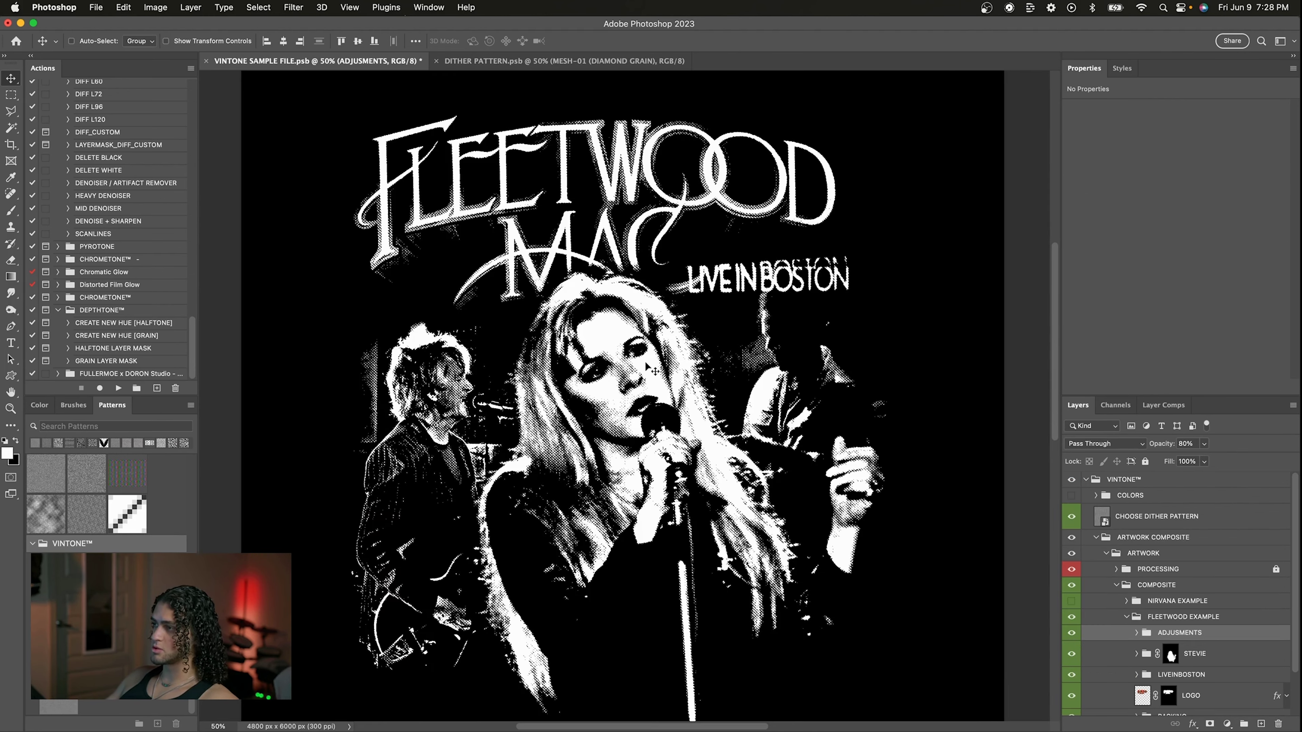
- Examine the diamond grain dither on the poster's singer, band members and lettering at 50% to 200% zoom
scroll(654, 370, "up", 4)
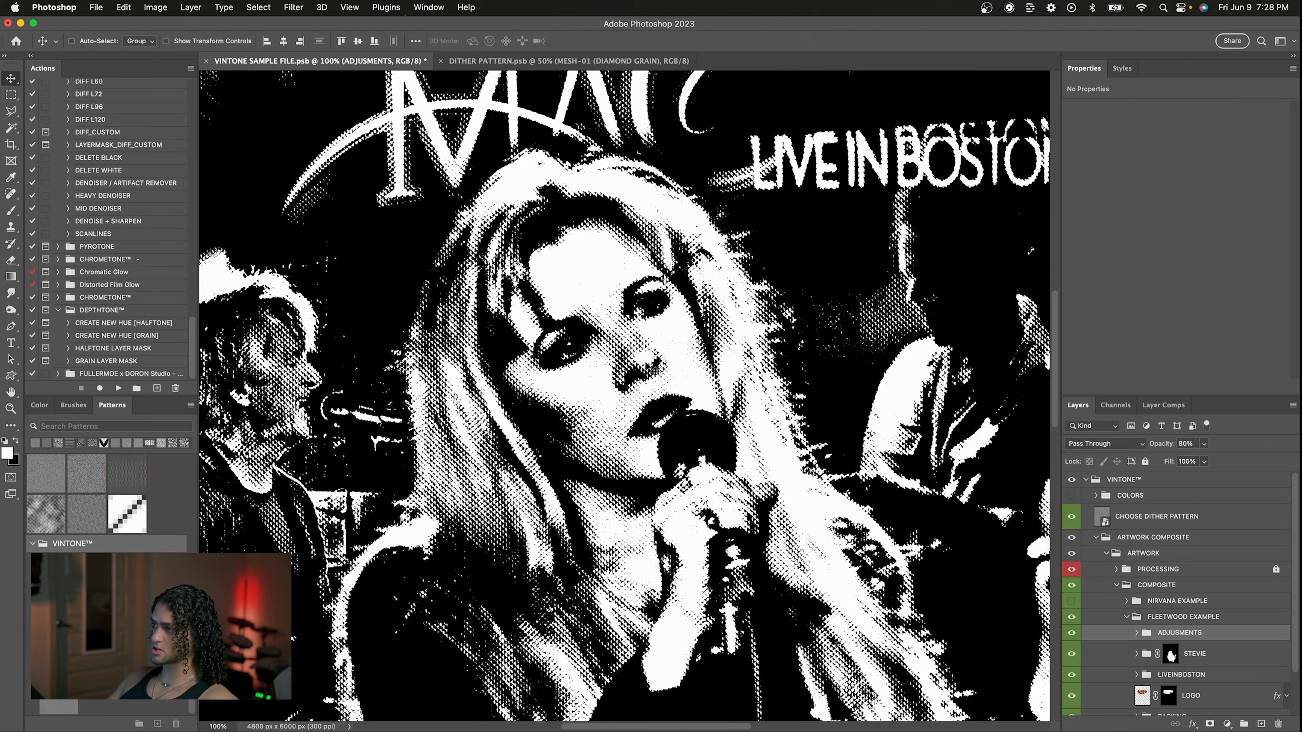
scroll(655, 370, "up", 4)
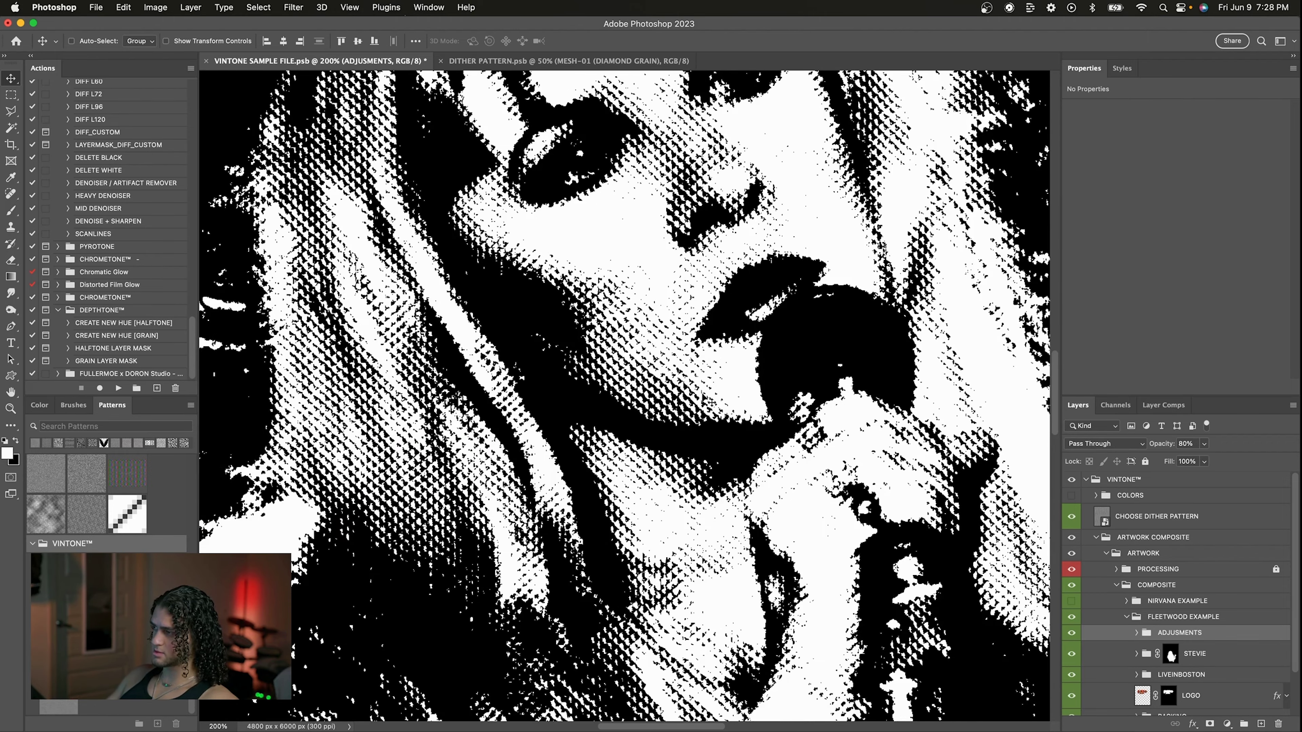
scroll(623, 344, "up", 2)
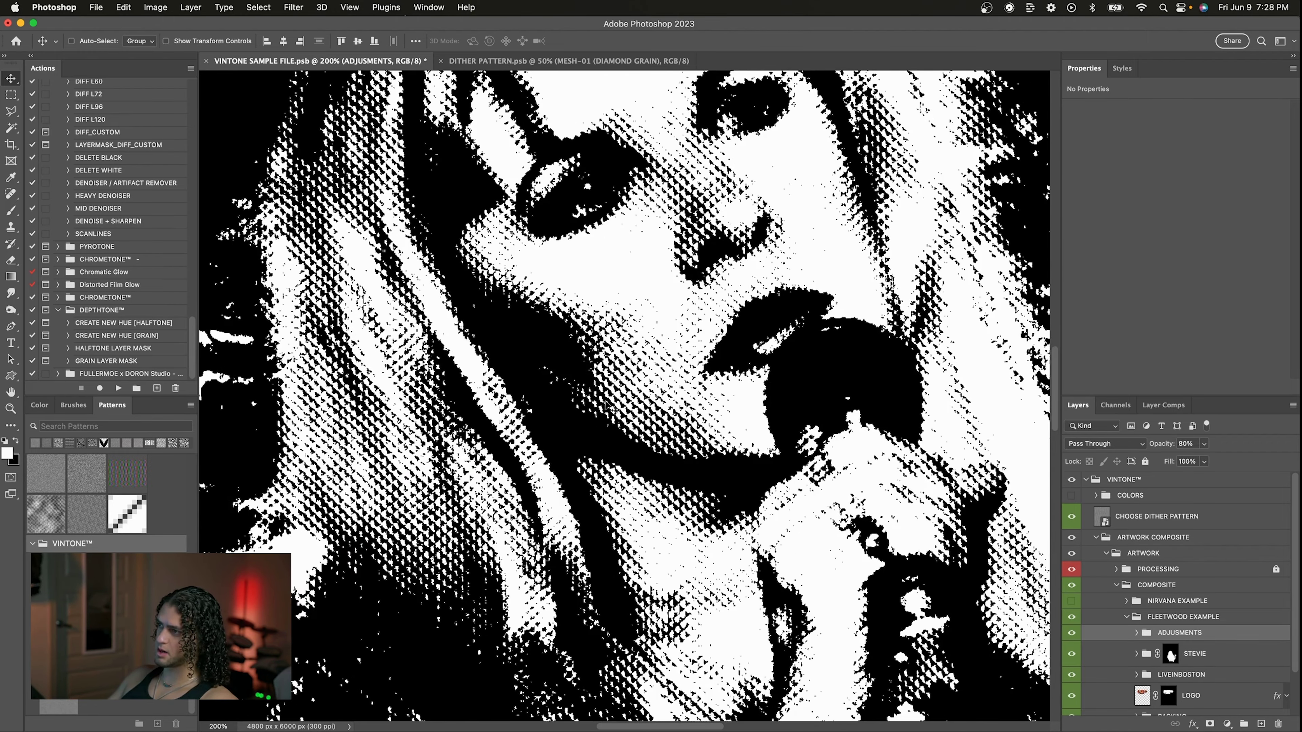
scroll(609, 405, "down", 4)
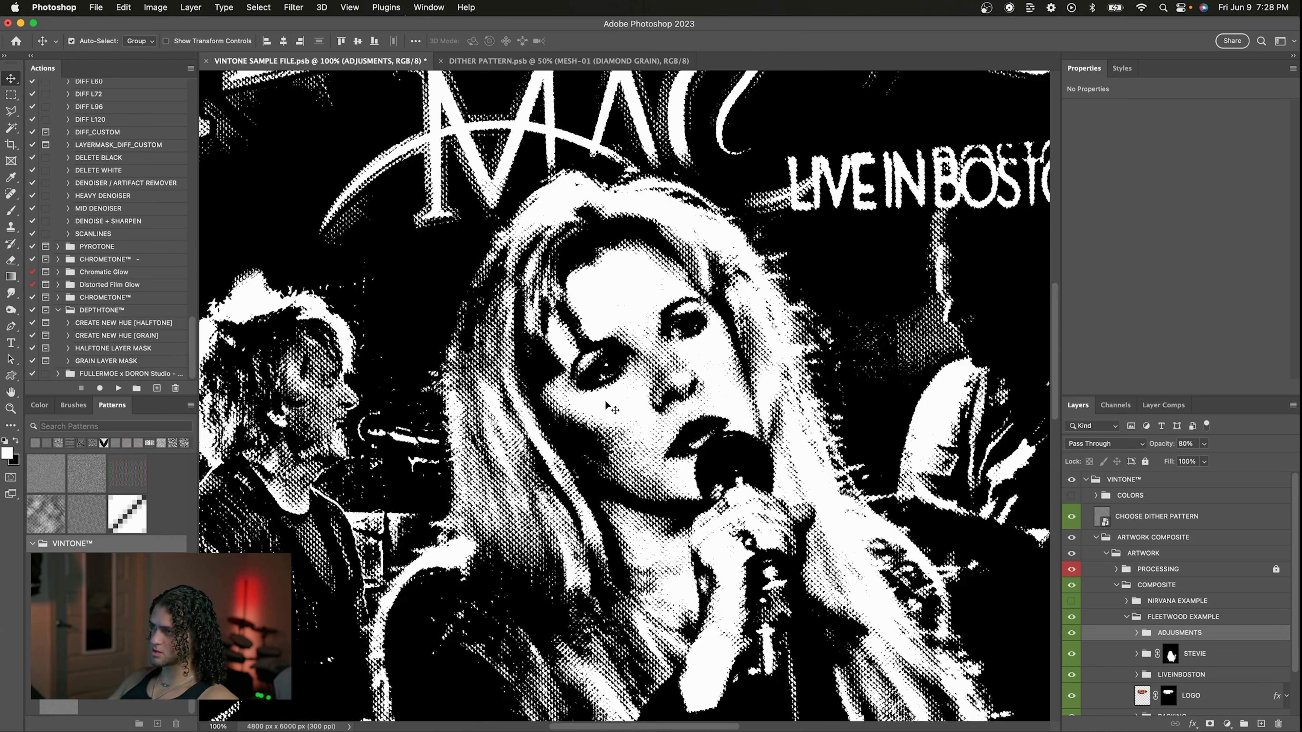
scroll(606, 402, "down", 2)
scroll(606, 403, "down", 1)
scroll(606, 403, "up", 3)
key("super+minus")
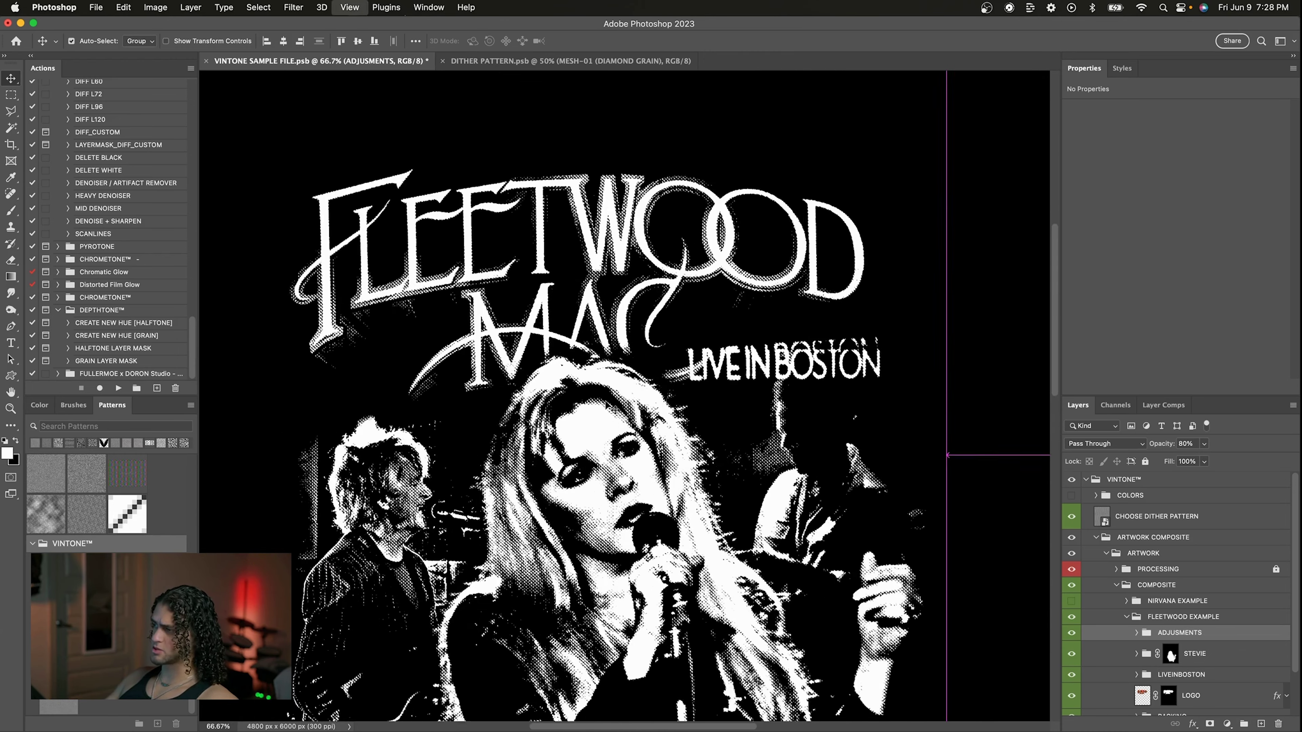
key("super+minus")
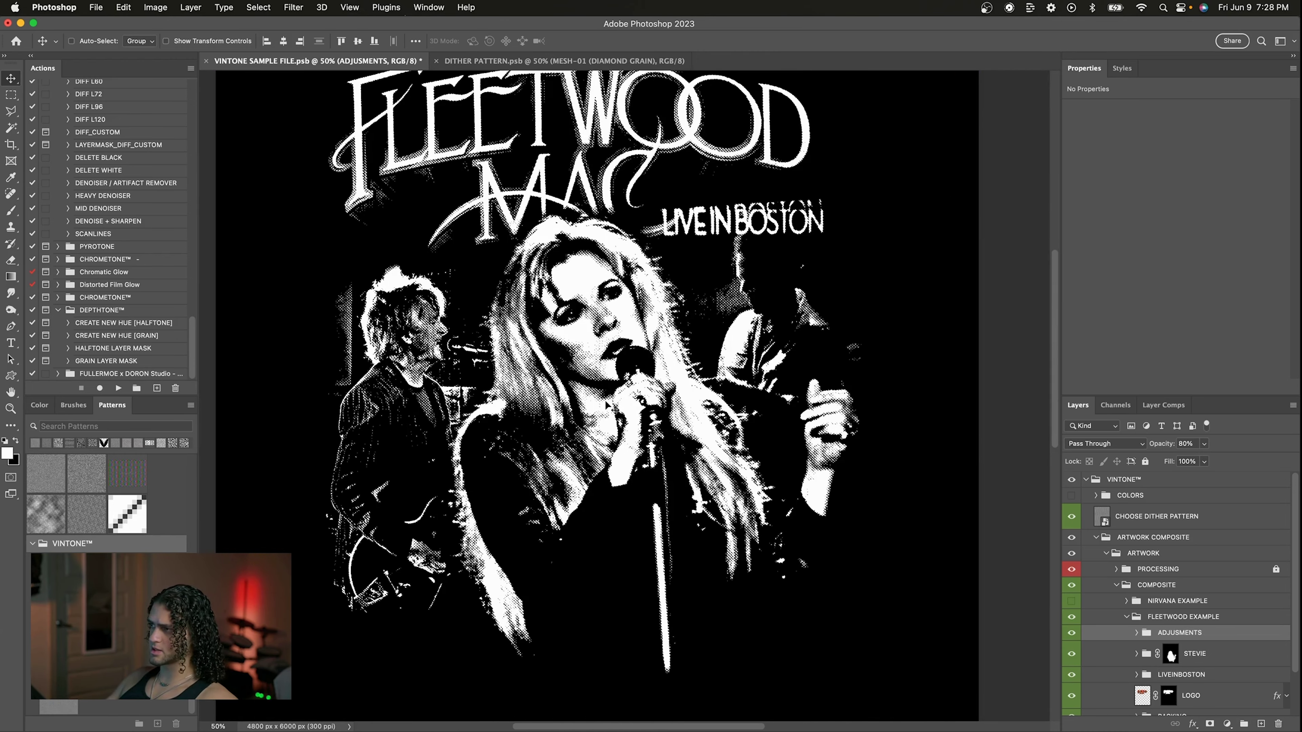
scroll(606, 405, "up", 3)
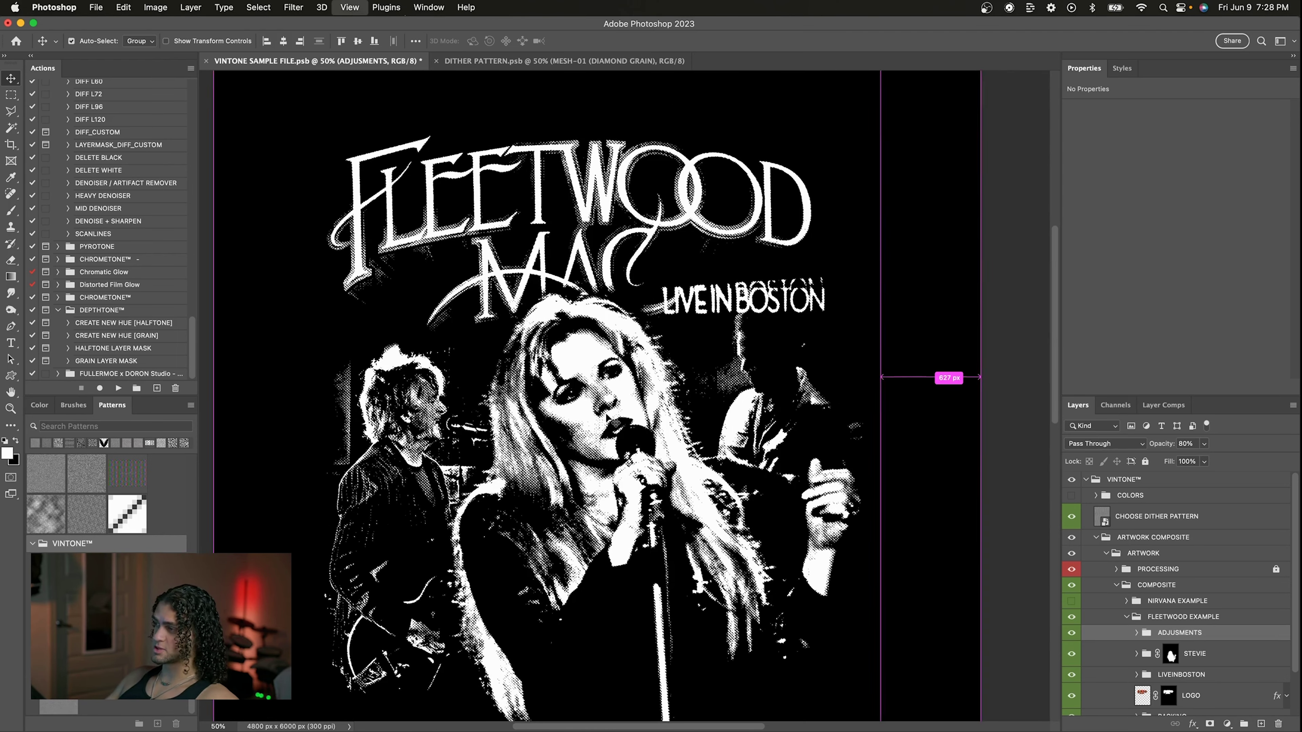
key("super+equal")
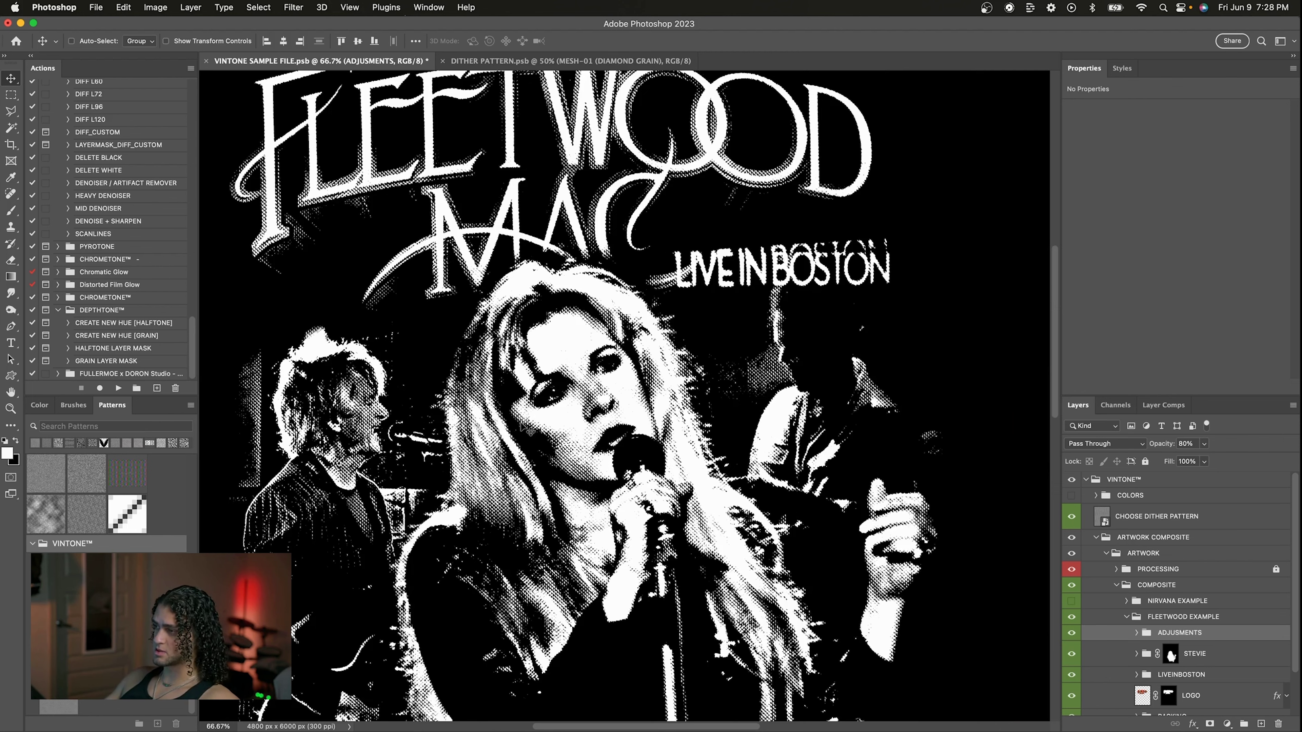
scroll(522, 424, "down", 1)
scroll(521, 425, "up", 3)
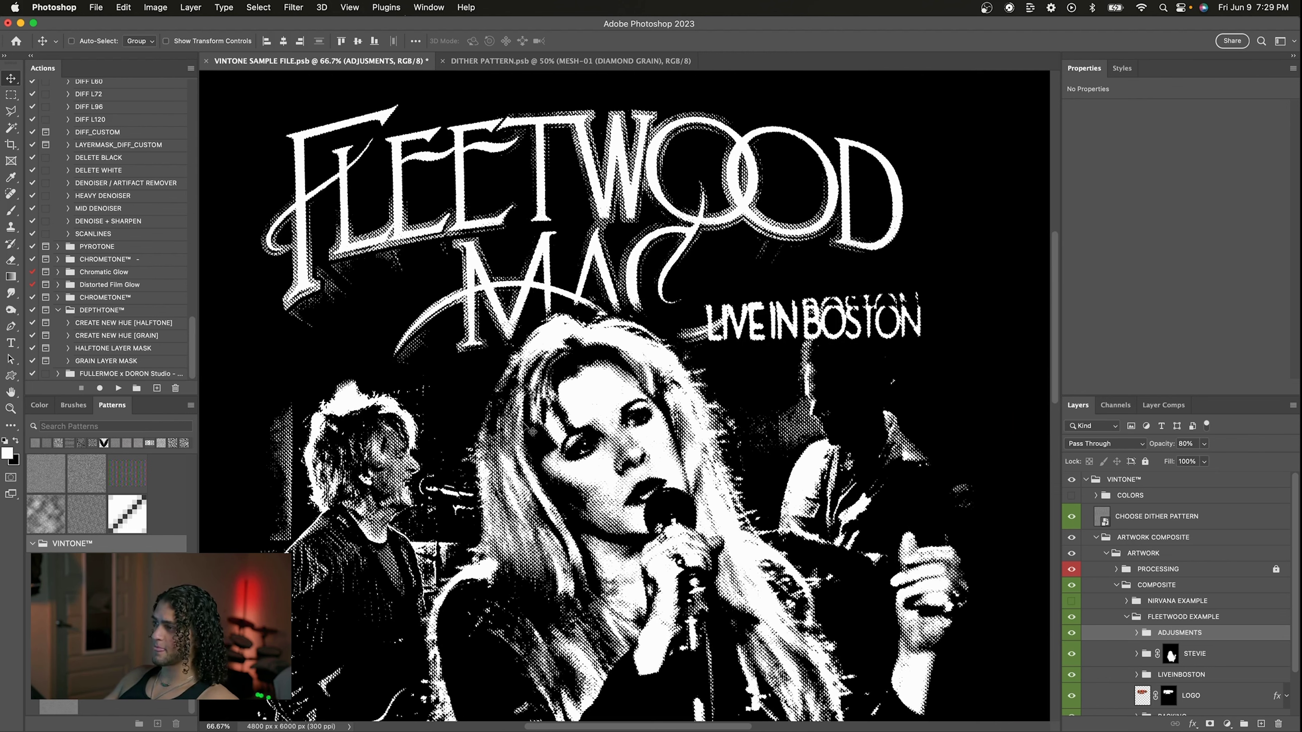
- In DITHER PATTERN.psb, show MESH-02 (VERTICAL GRAIN) in place of MESH-01 (DIAMOND GRAIN) and change its pattern fill scale
left_click(550, 62)
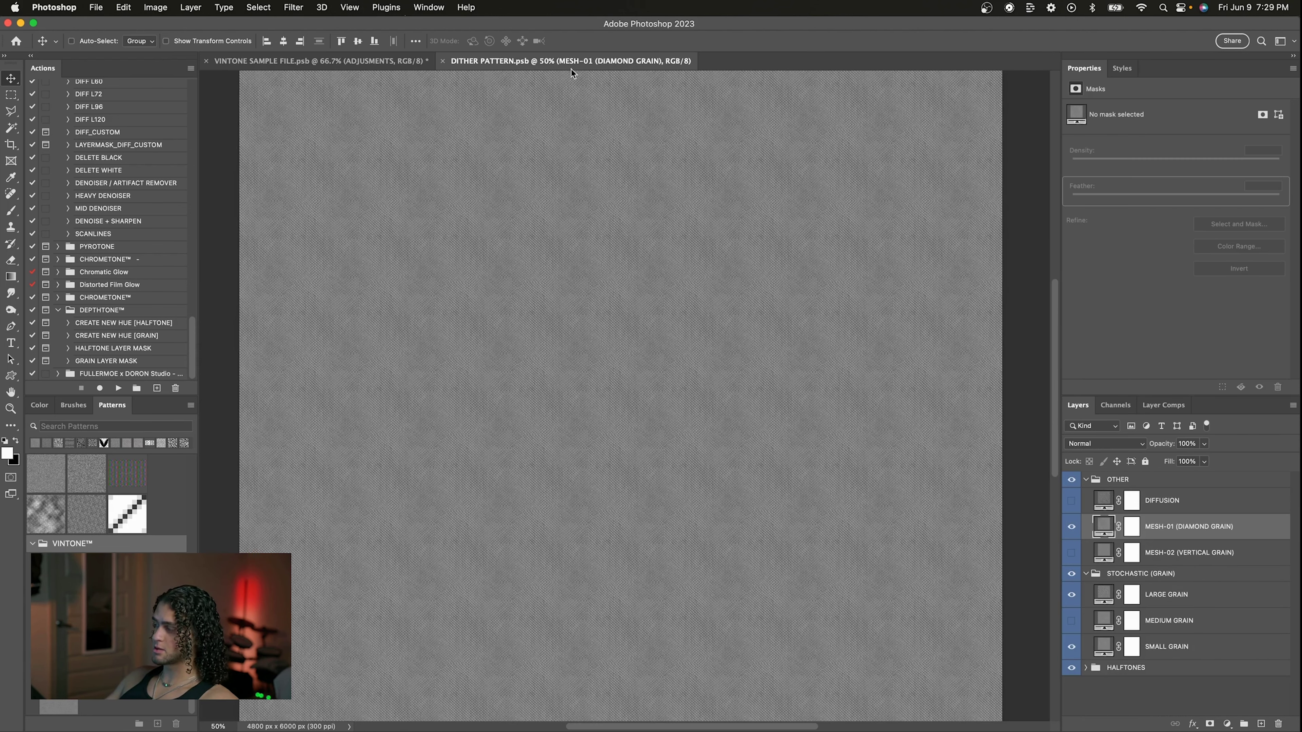
left_click(1071, 552)
left_click(1071, 526)
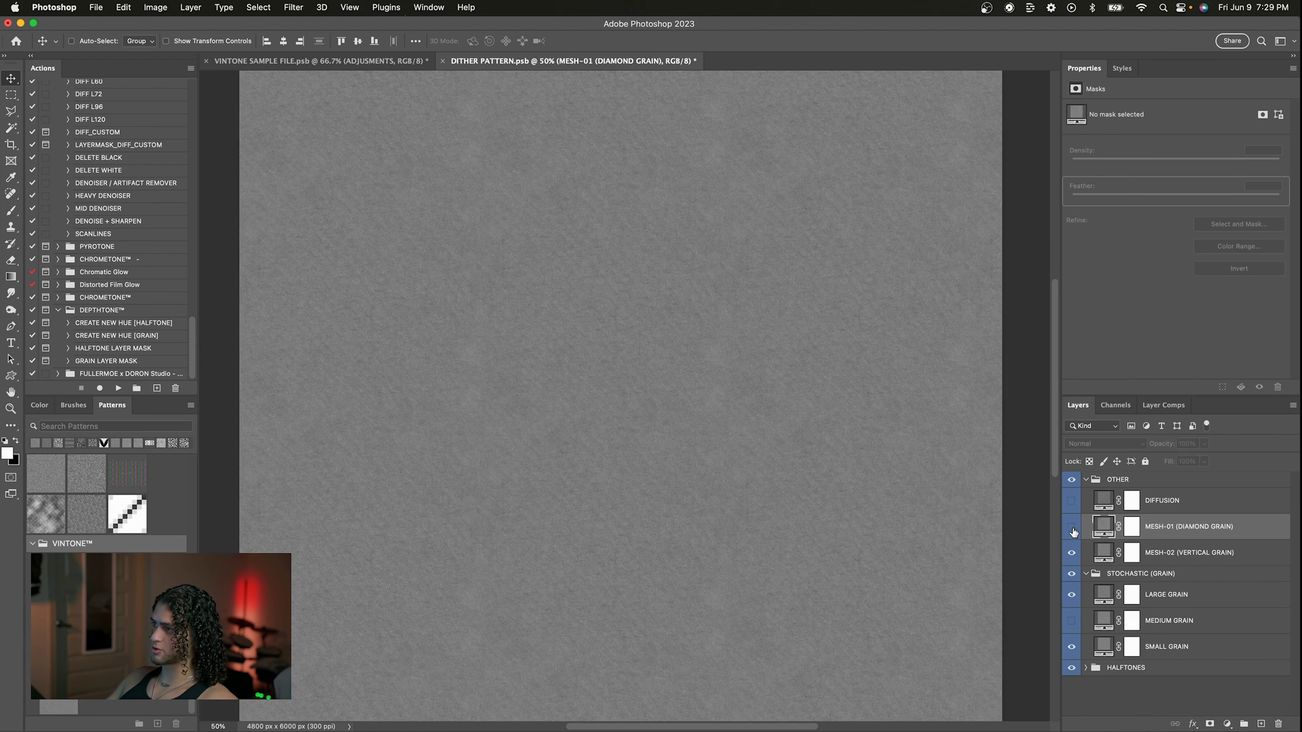
left_click(1149, 548)
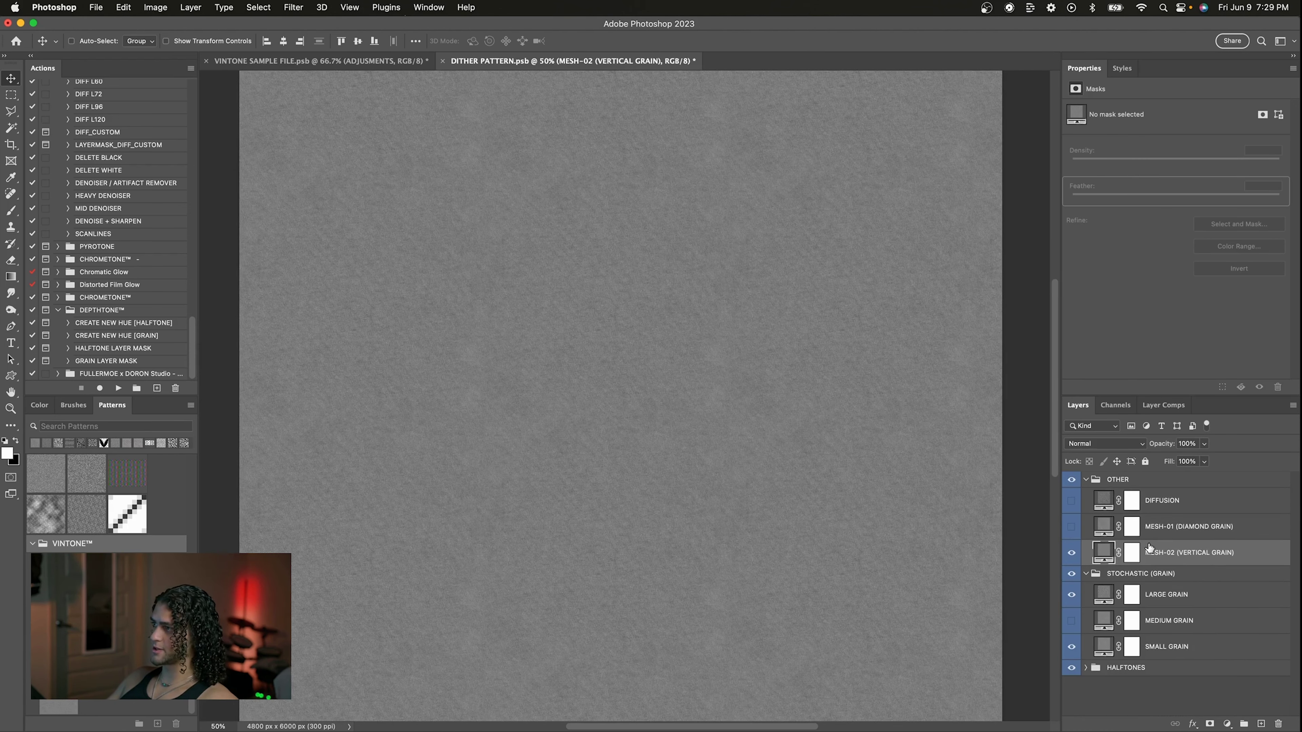
double_click(1105, 558)
key("Tab")
type("1")
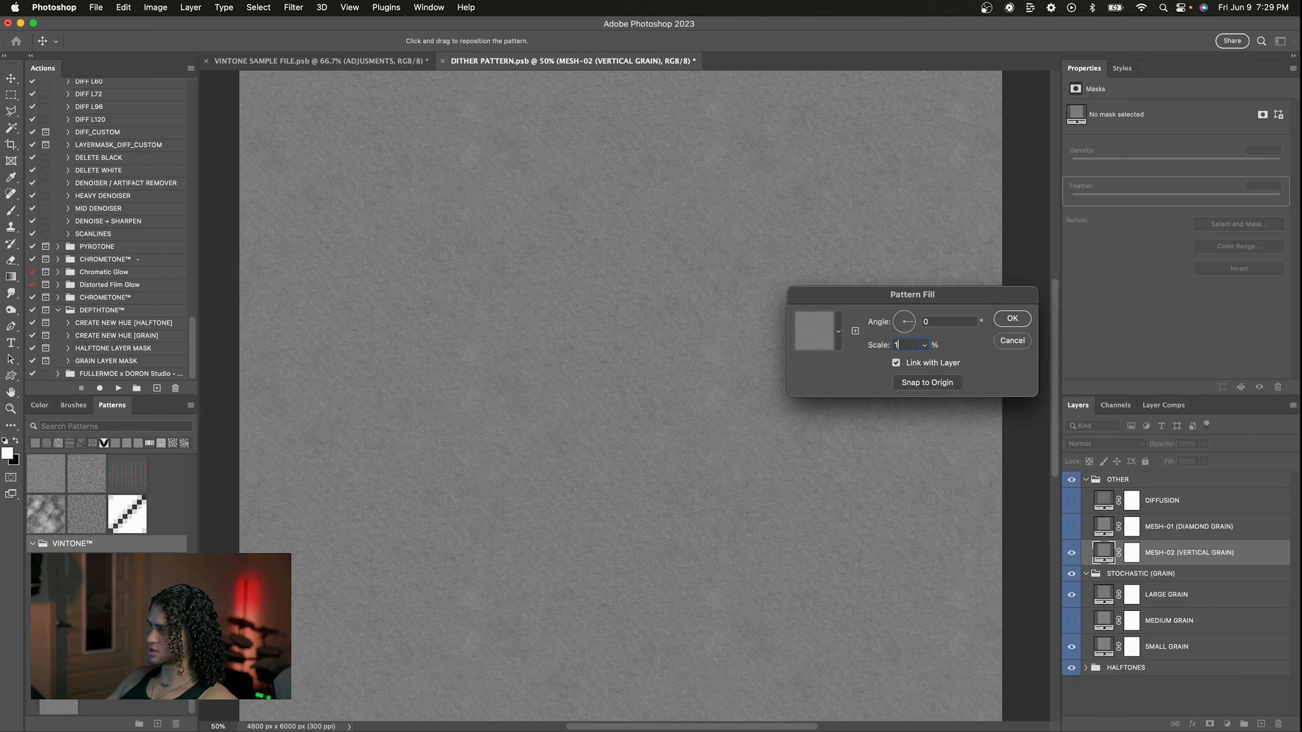
key("Return")
- Save the dither pattern smart object and examine the vertical grain effect on the poster at 66.7% zoom
key("super+s")
left_click(359, 61)
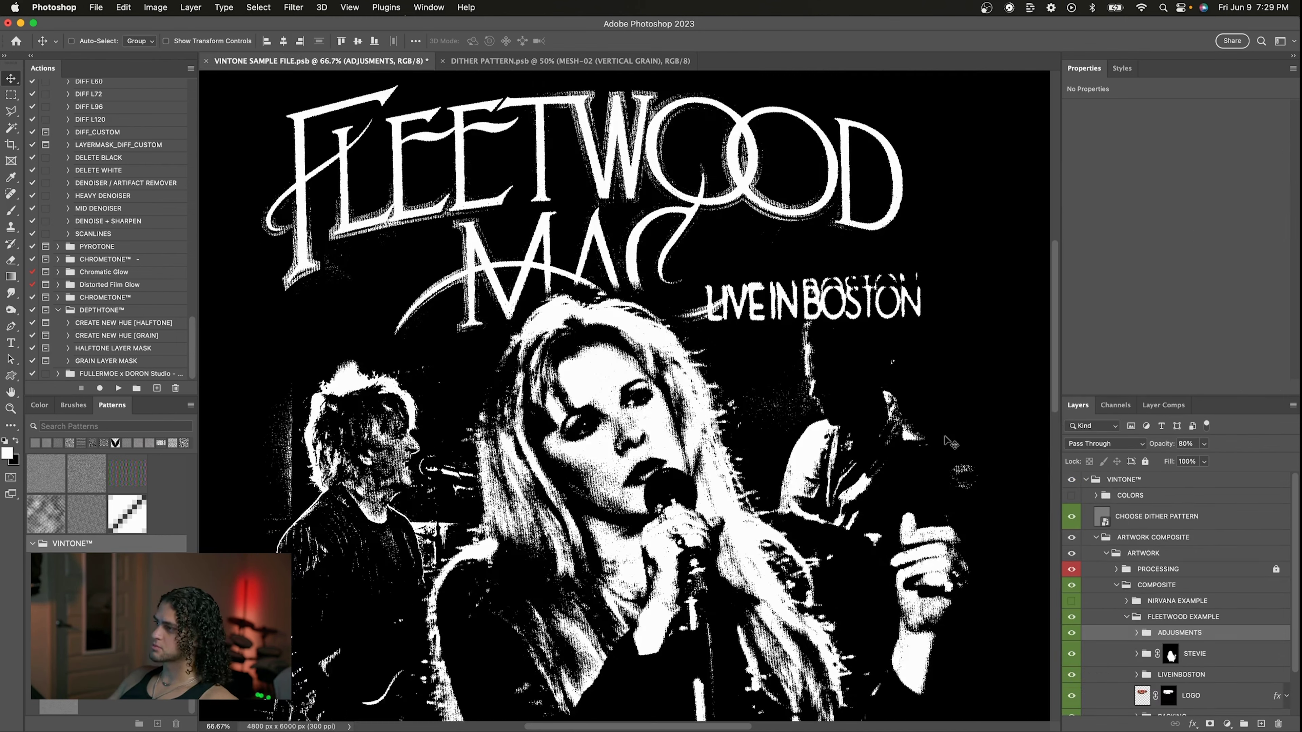
scroll(945, 438, "down", 2)
scroll(871, 422, "down", 2)
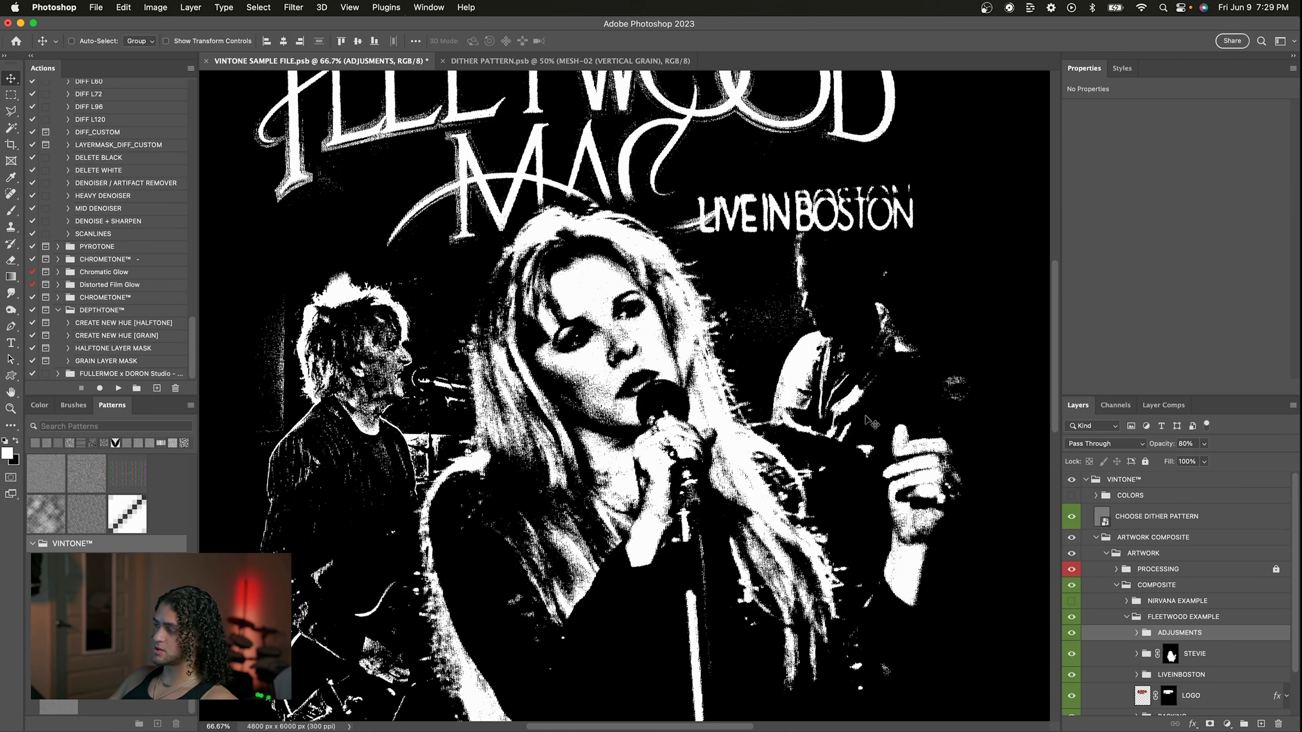
scroll(831, 382, "down", 2)
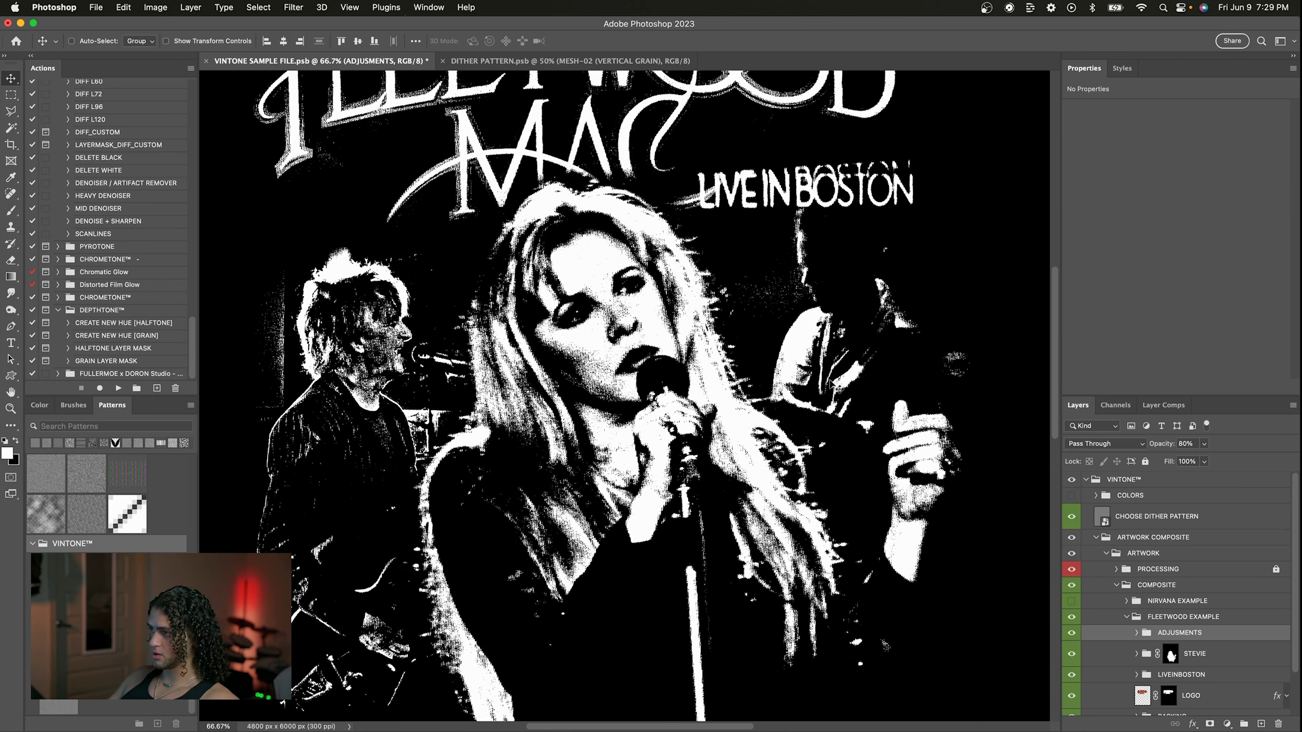
- Examine the vertical grain dither on the poster's singer, band members and lettering at 66.7% and 100% zoom
scroll(608, 375, "left", 5)
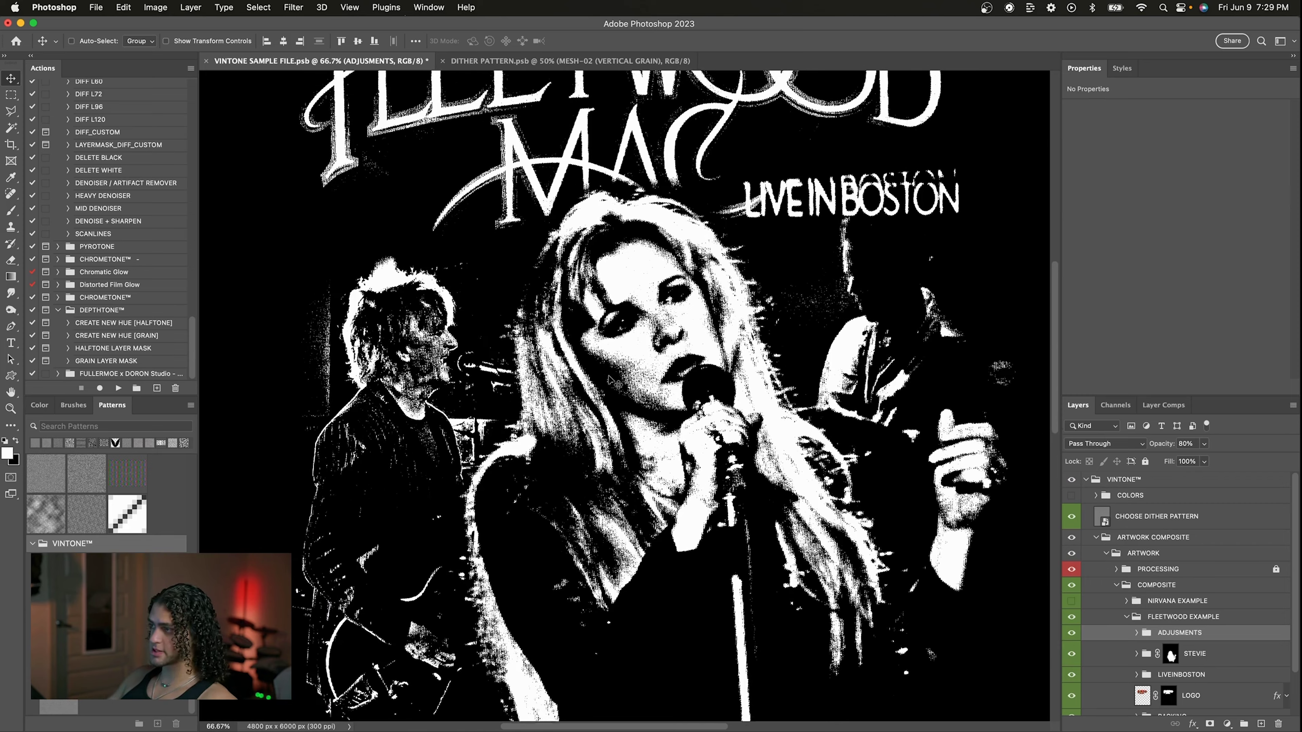
key("super+plus")
scroll(609, 375, "up", 4)
key("cmd+minus")
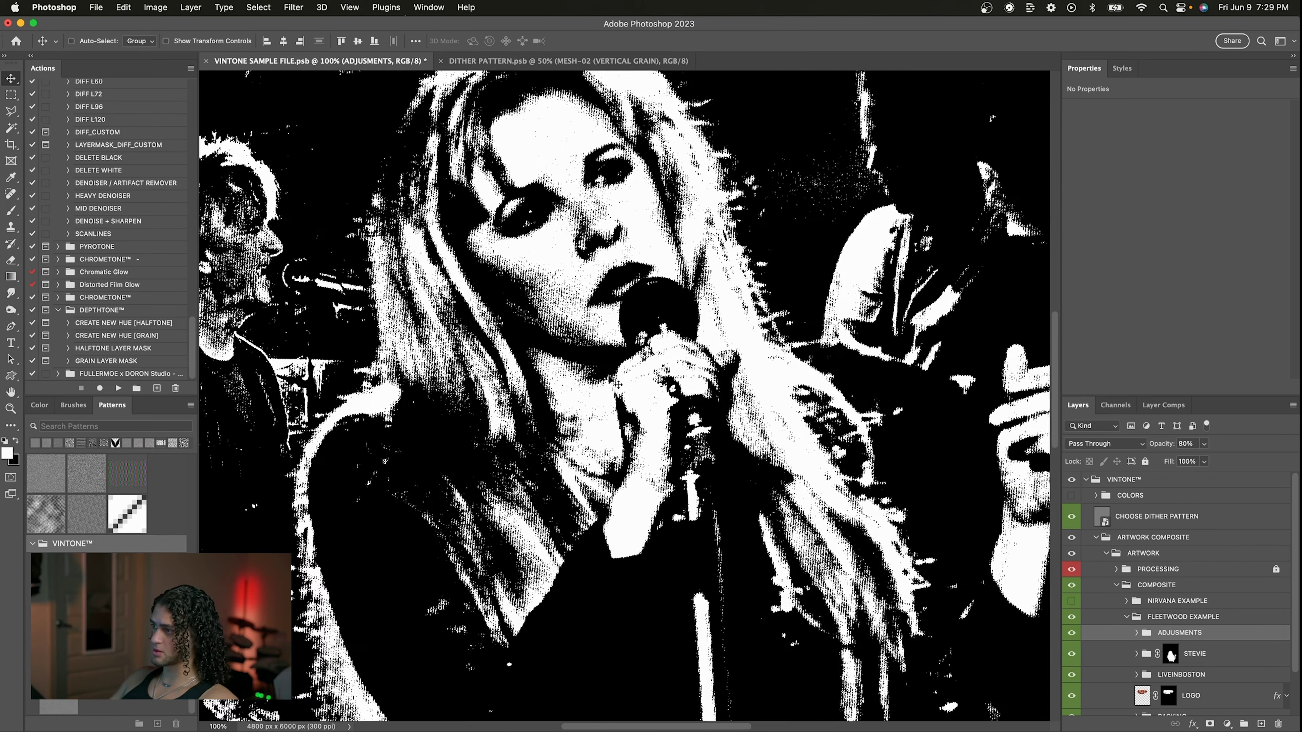
scroll(612, 381, "up", 3)
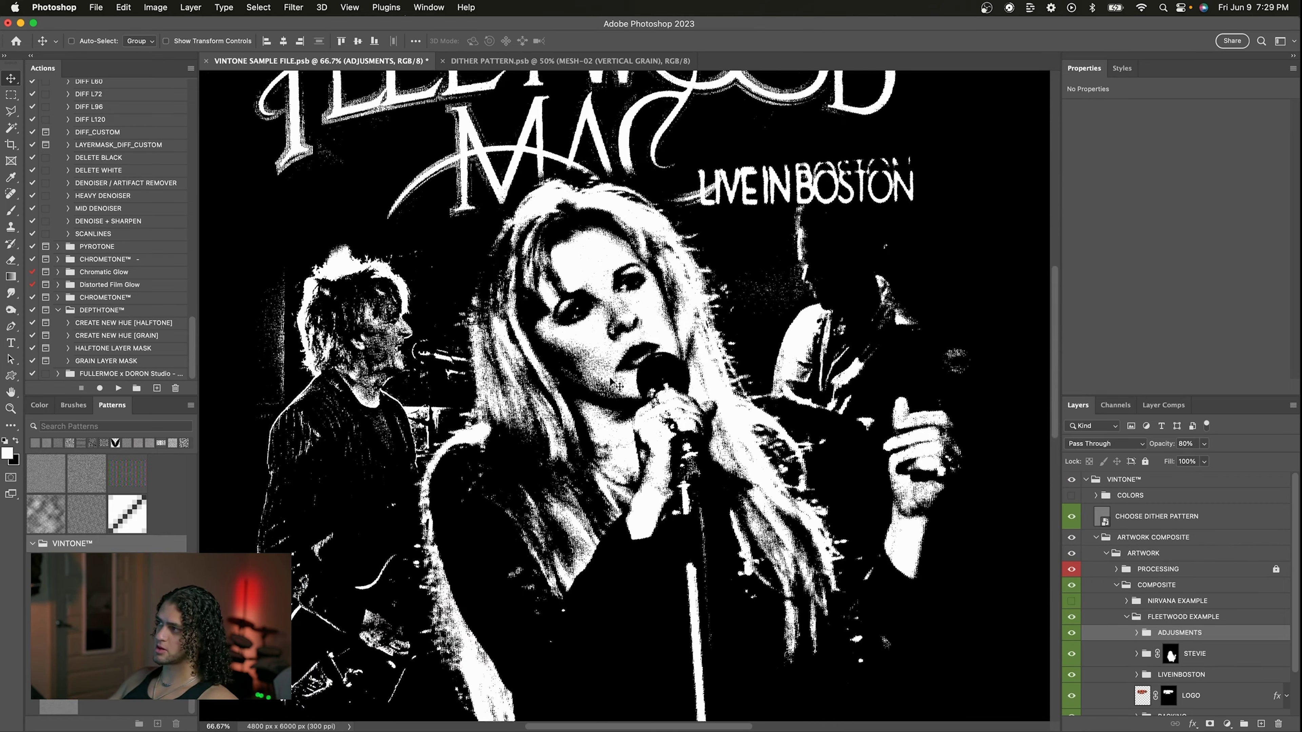
scroll(612, 381, "up", 2)
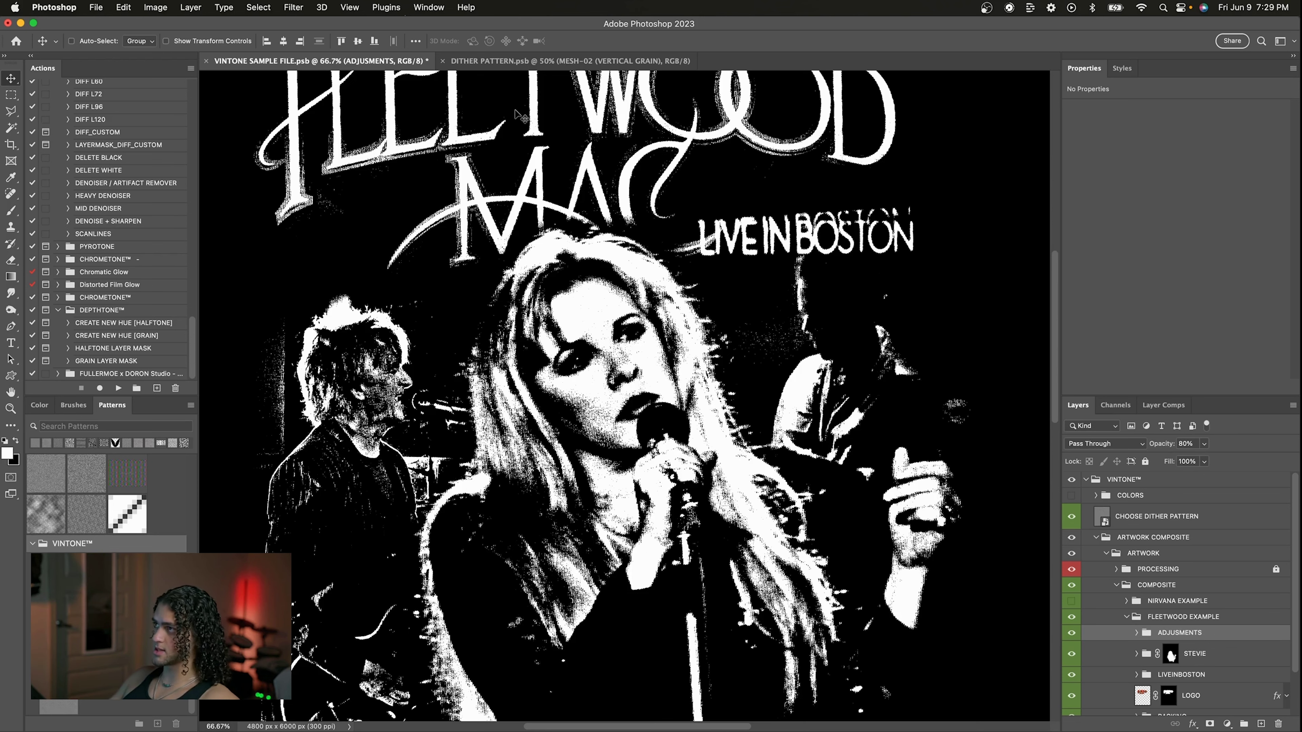
- In DITHER PATTERN.psb, set the MESH-02 (VERTICAL GRAIN) pattern fill to a 90° angle and 286% scale
left_click(521, 61)
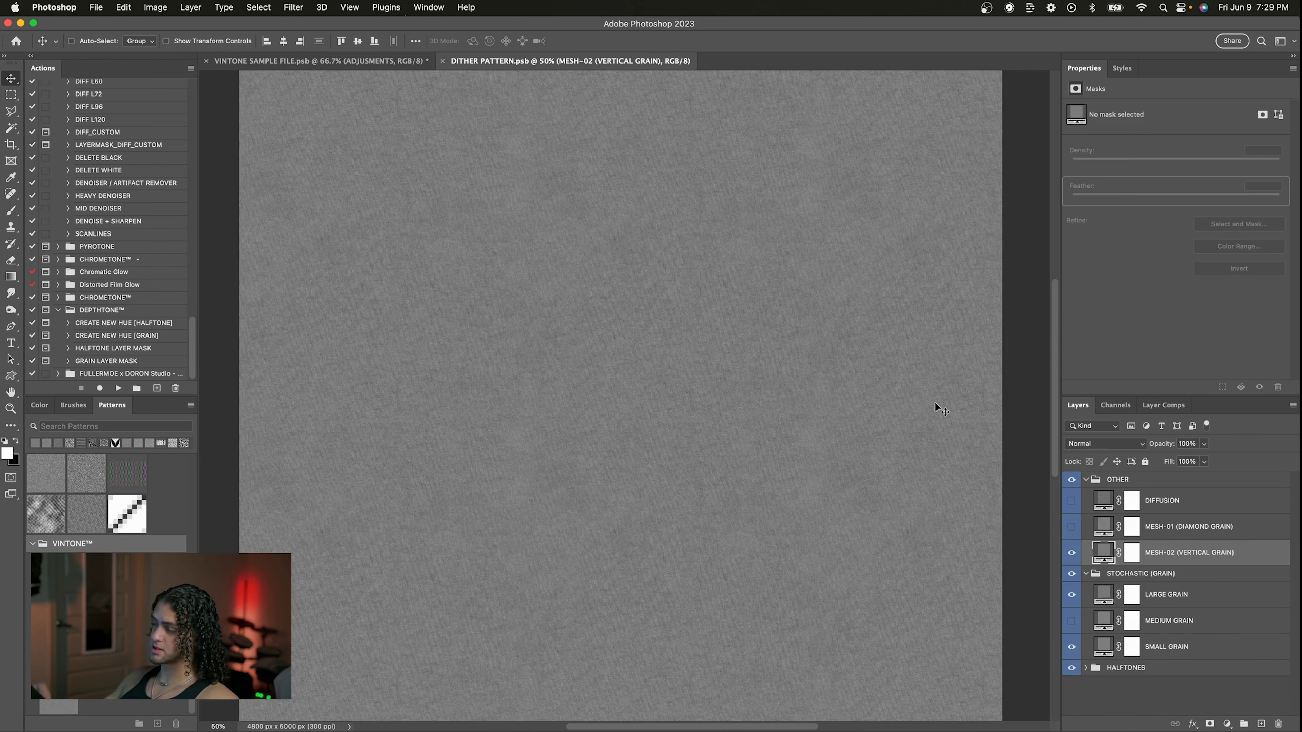
double_click(1103, 552)
left_click_drag(900, 290, 867, 337)
type("90")
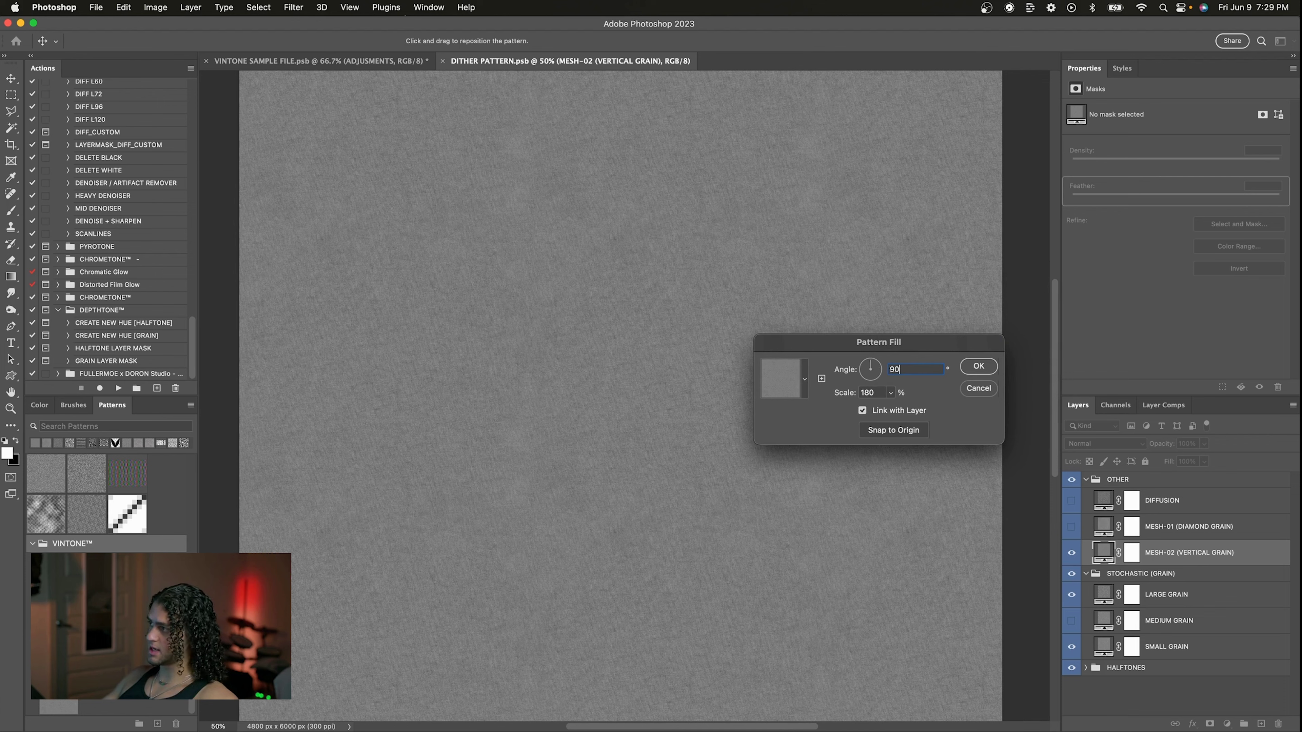
left_click_drag(903, 354, 900, 329)
left_click(890, 367)
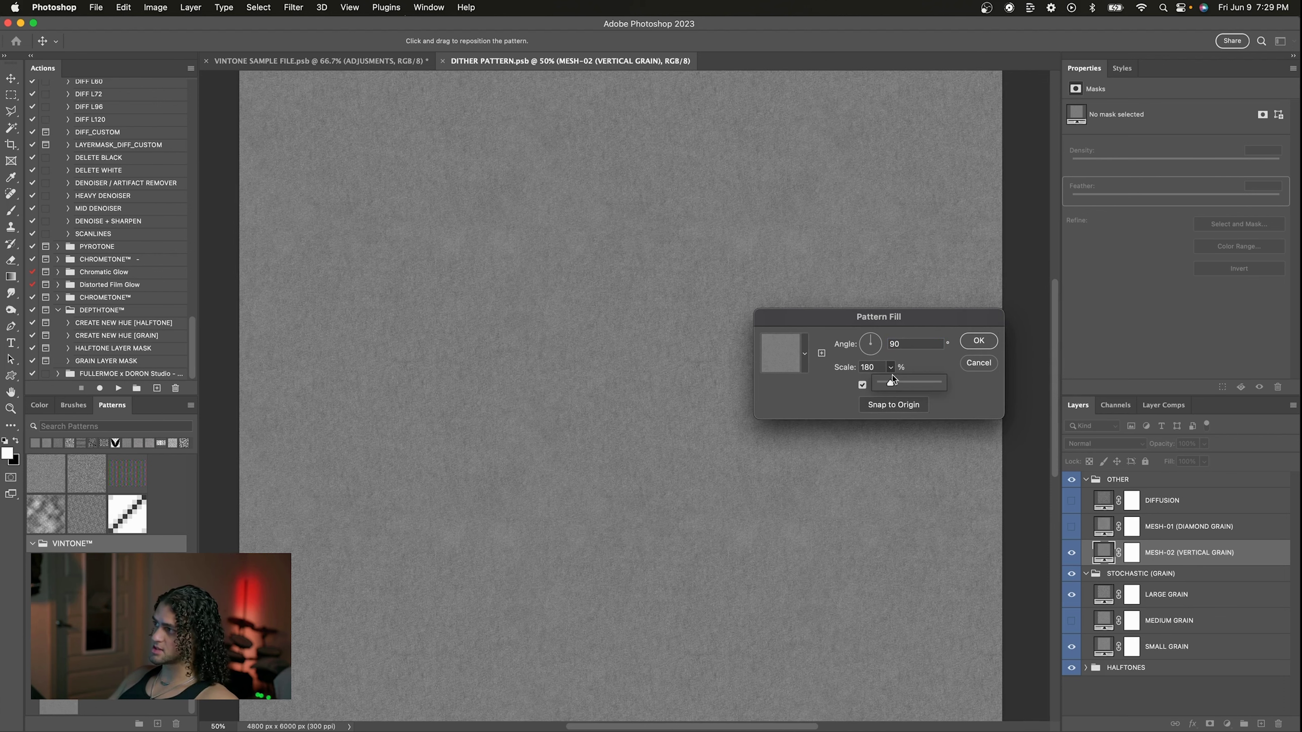
left_click(897, 381)
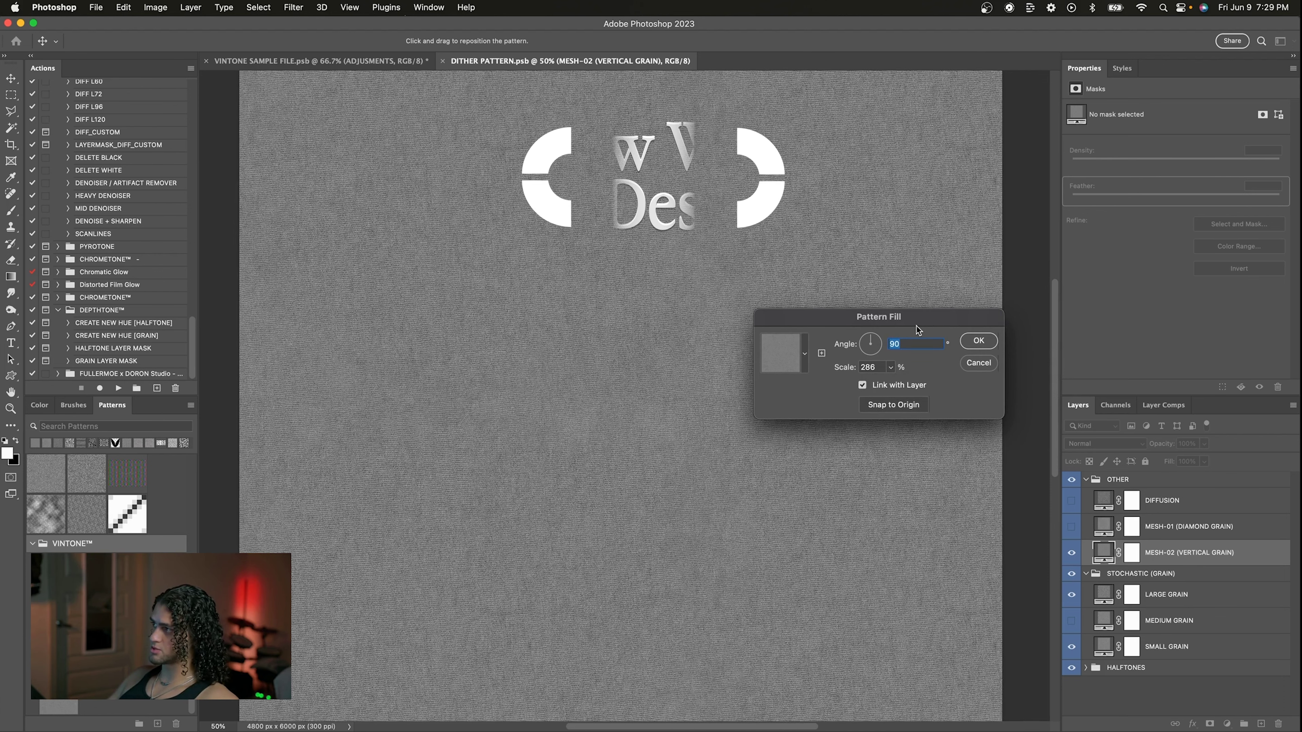
left_click(982, 341)
- Save the dither pattern smart object and examine the rotated vertical grain on the poster in VINTONE SAMPLE FILE.psb
key("super+s")
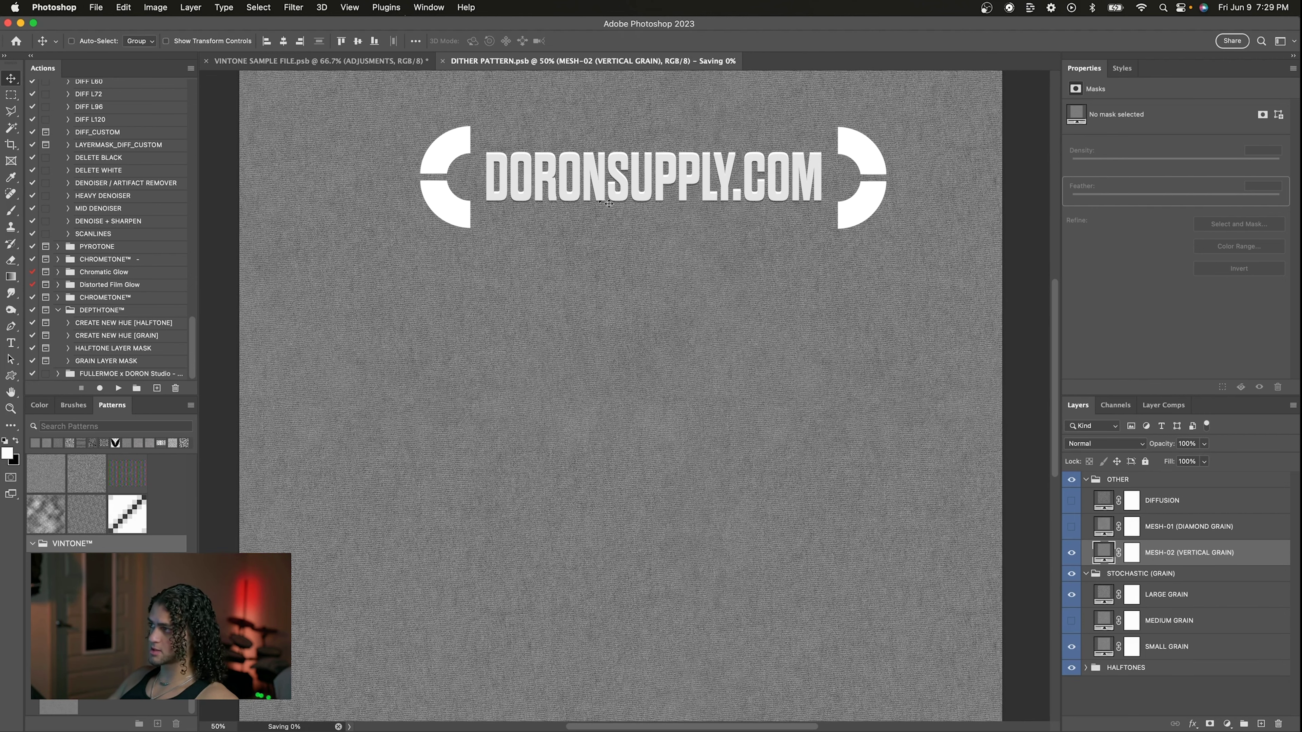
left_click(375, 59)
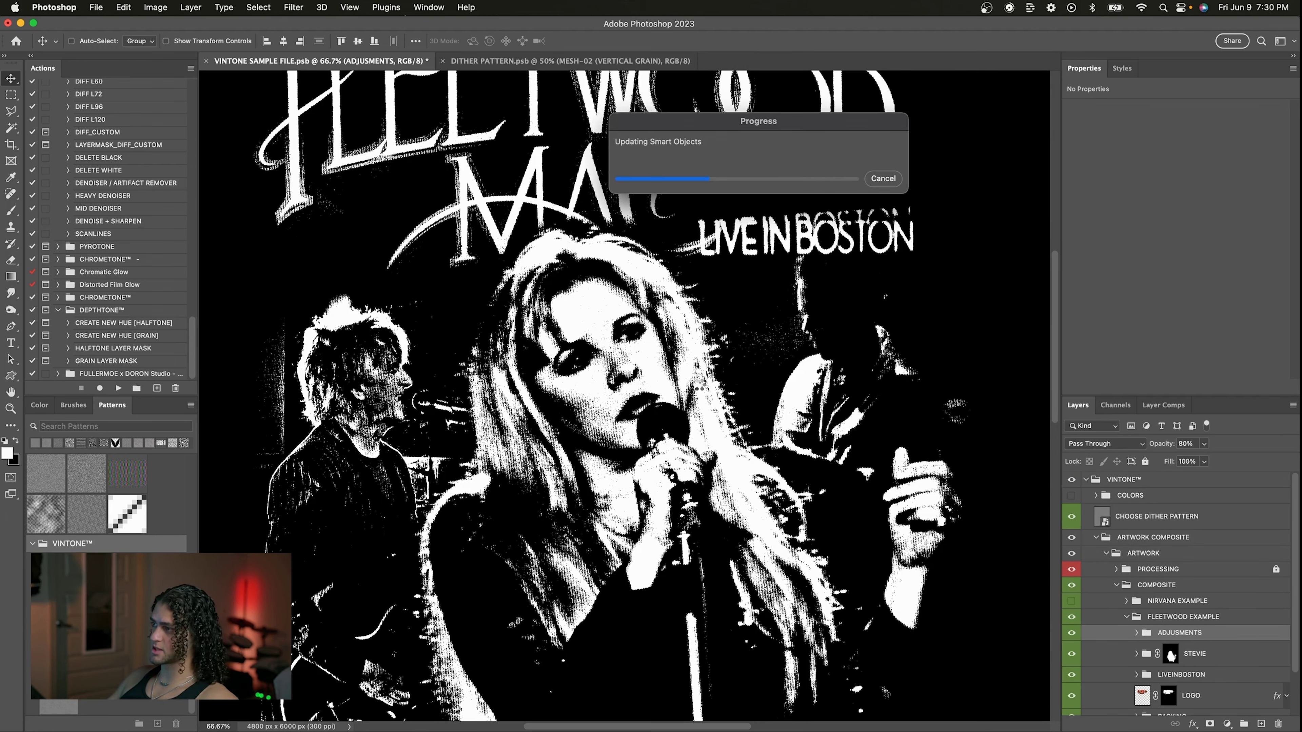
key("super+plus")
key("super+minus")
key("super+minus")
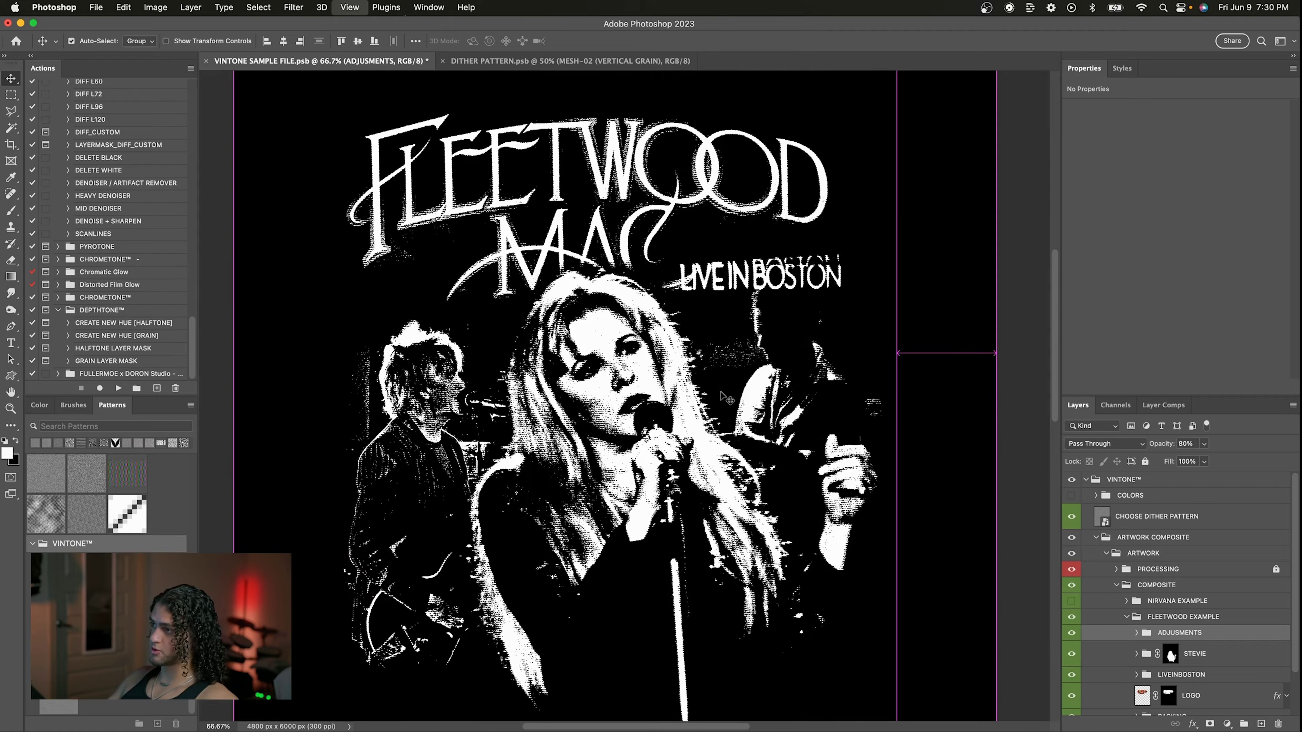
key("super+plus")
scroll(728, 400, "up", 3)
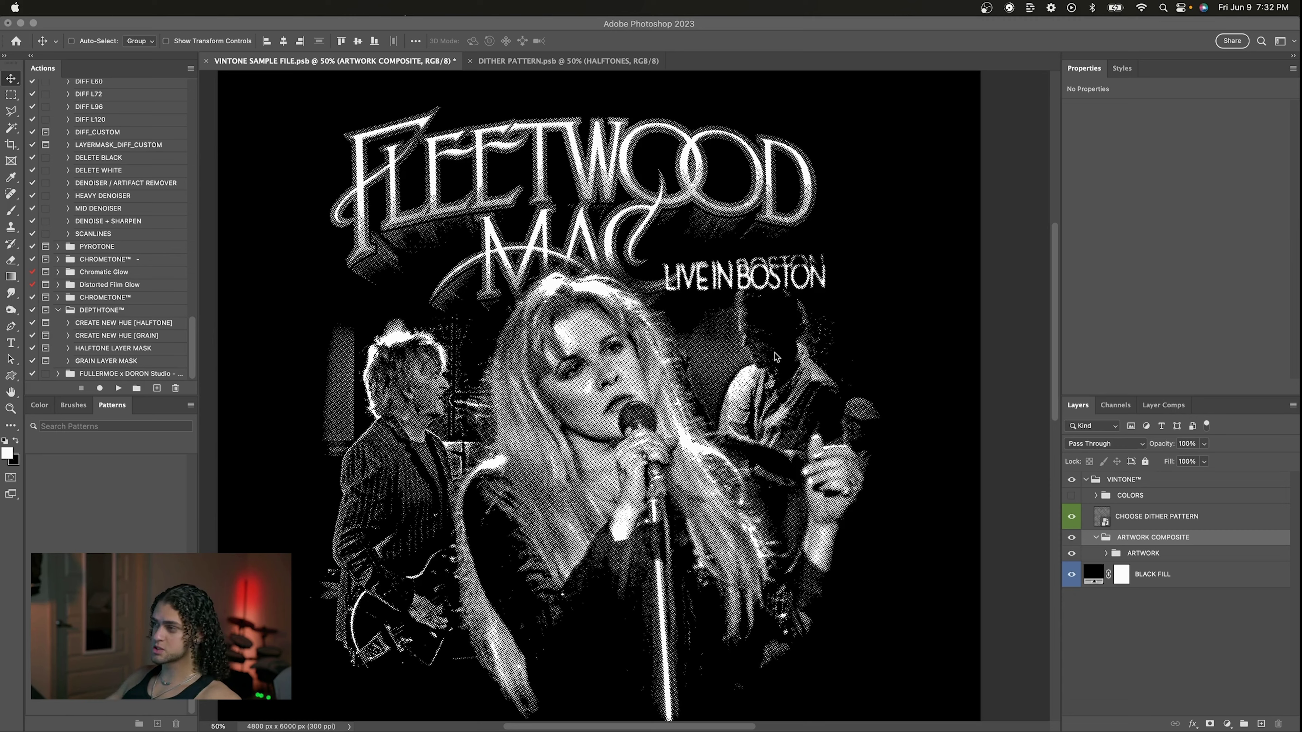
- Collapse the ARTWORK COMPOSITE group and make the COLORS group visible on the poster
scroll(775, 353, "down", 1)
scroll(775, 353, "up", 1)
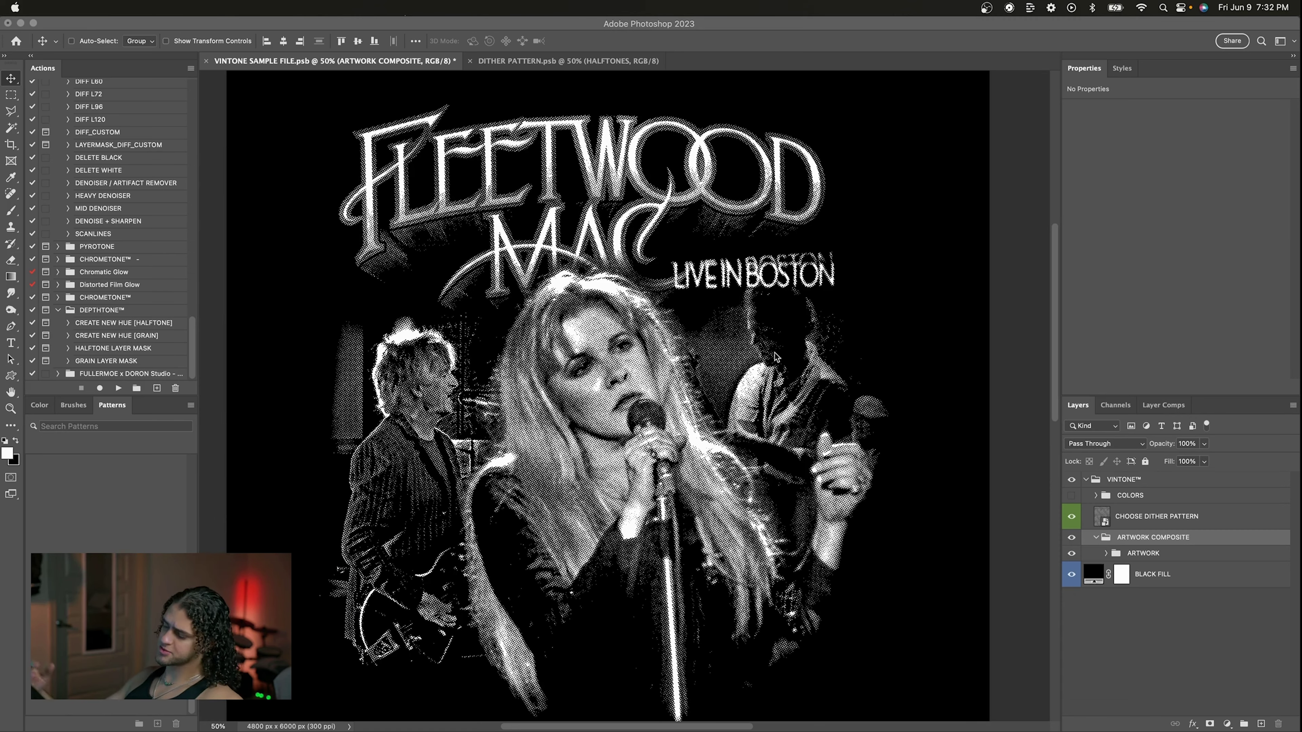
left_click(697, 348)
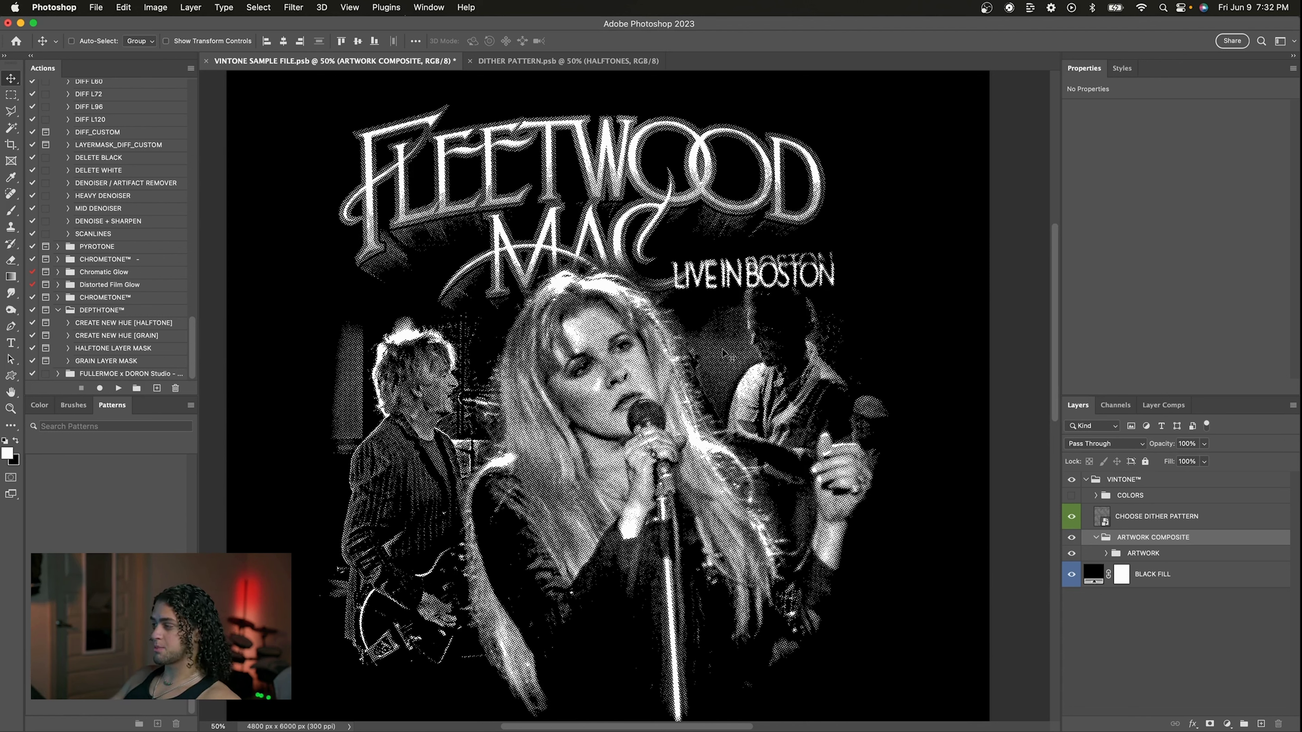
left_click(1095, 537)
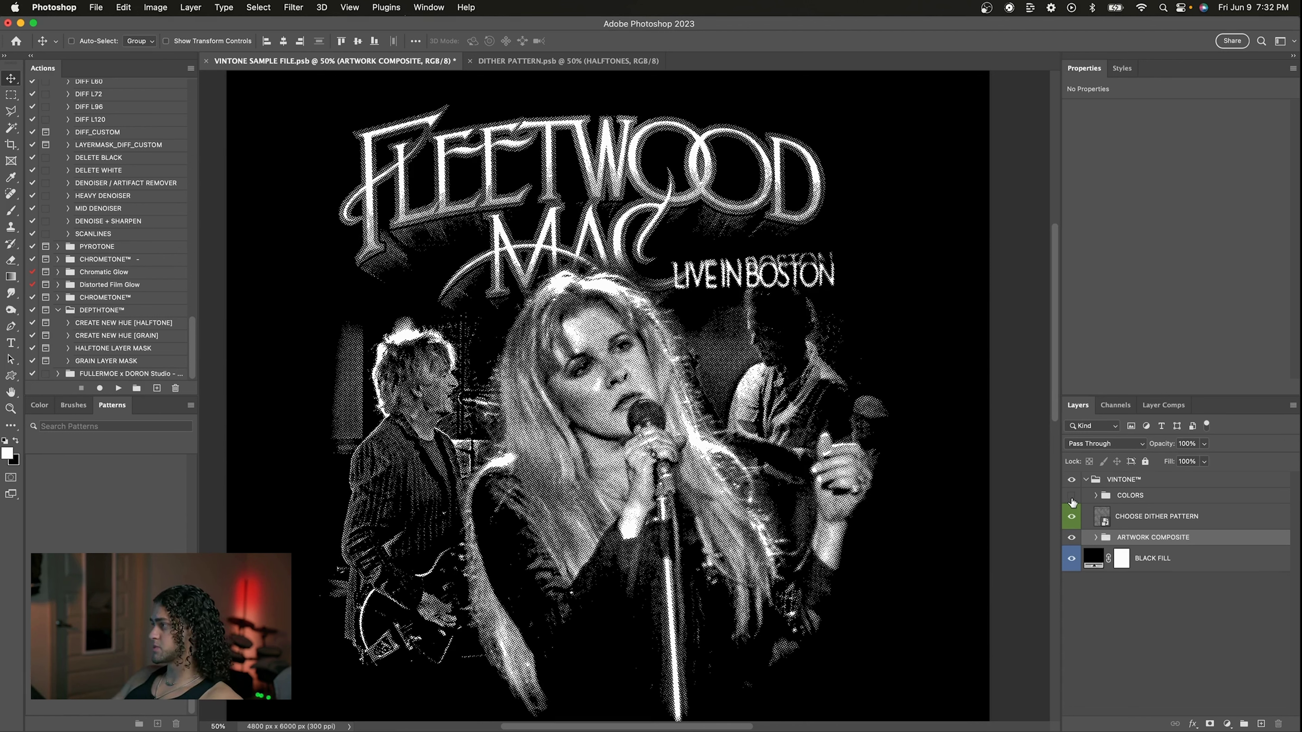
left_click(1071, 495)
- Expand the COLORS group and the COLOR COMPOSITION - 1 (FLEETWOOD) group inside it
left_click(1094, 495)
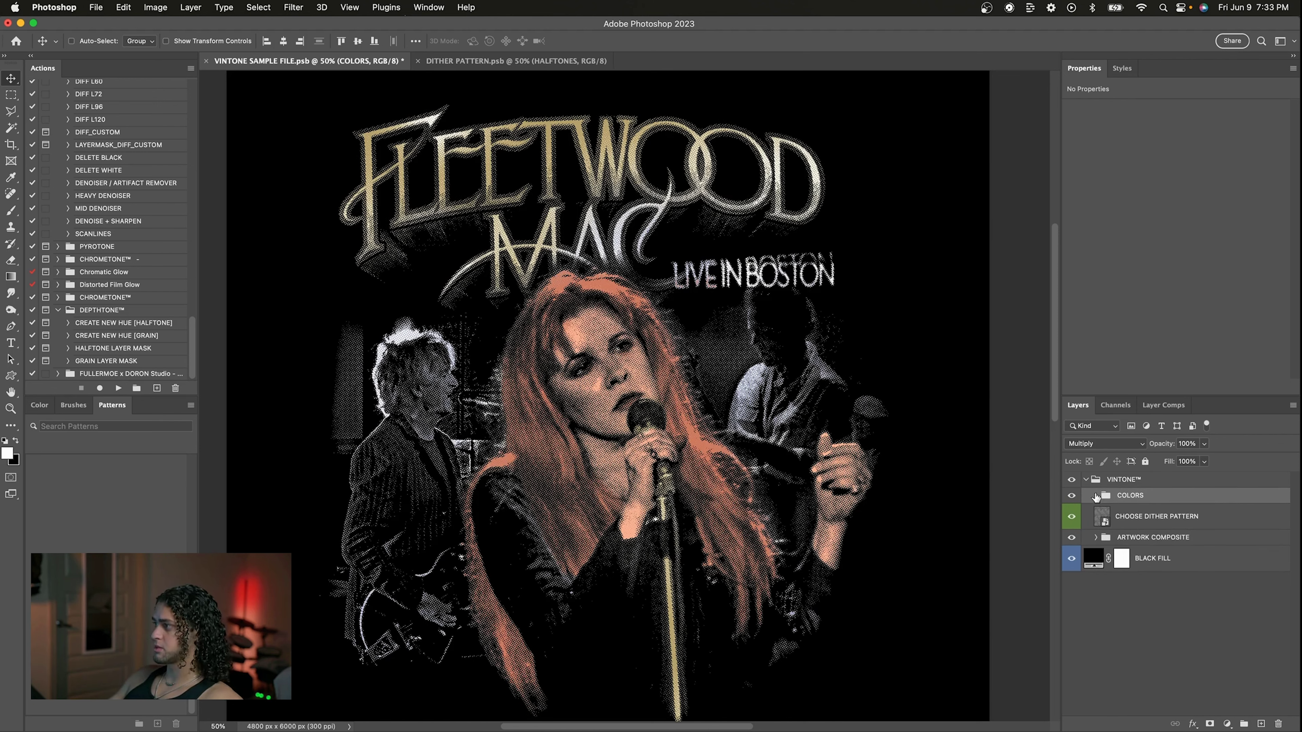
left_click(1095, 496)
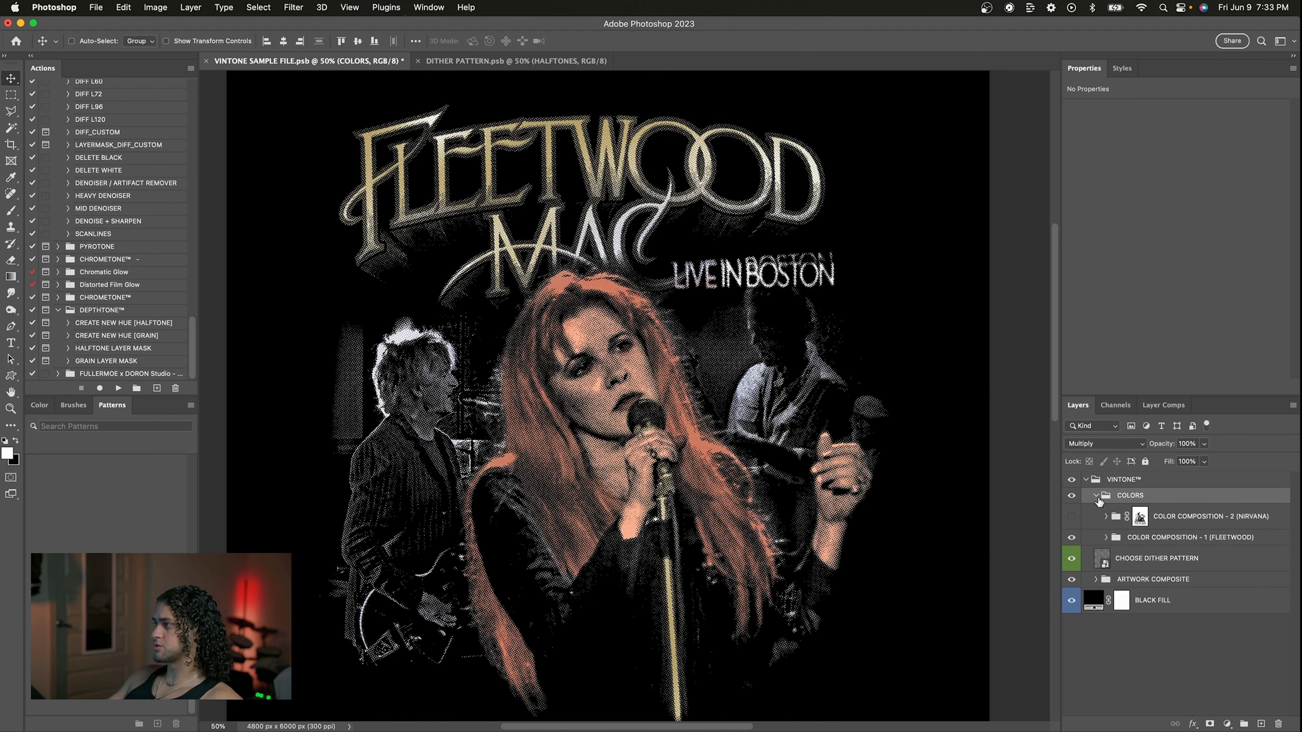
left_click(1107, 536)
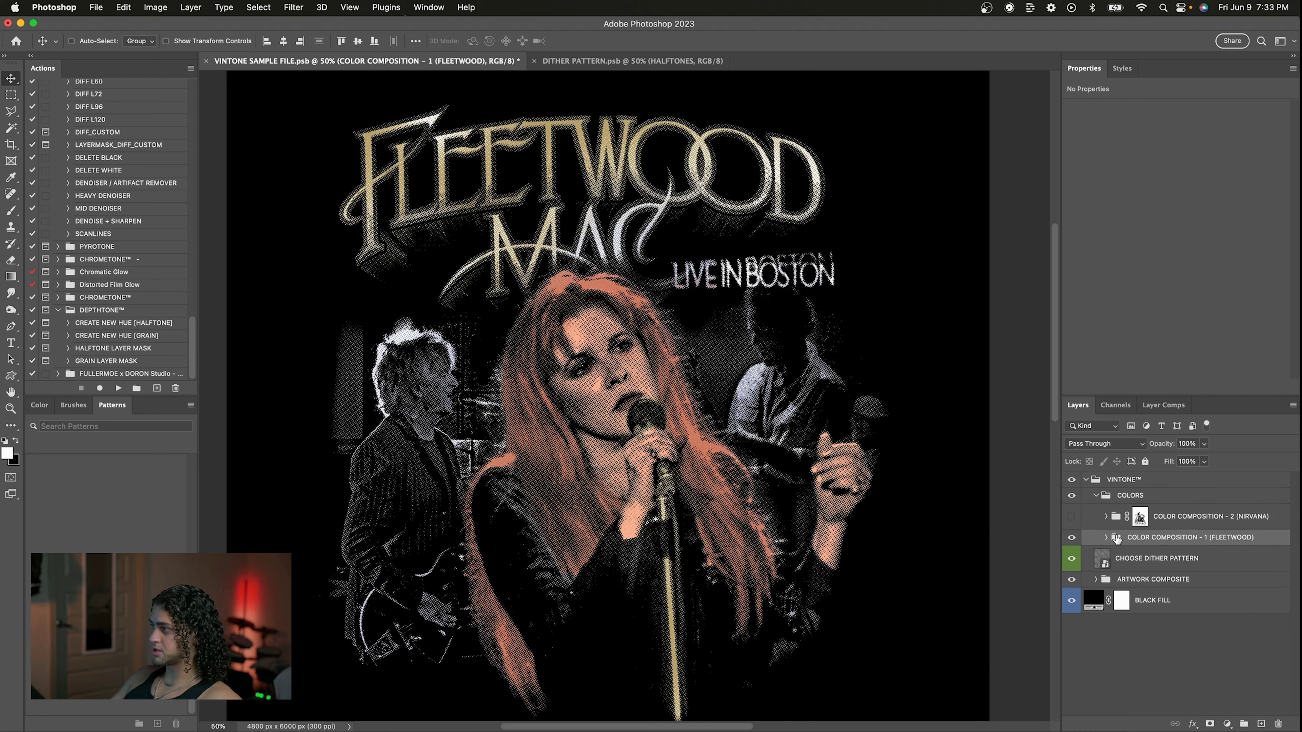
left_click(1106, 538)
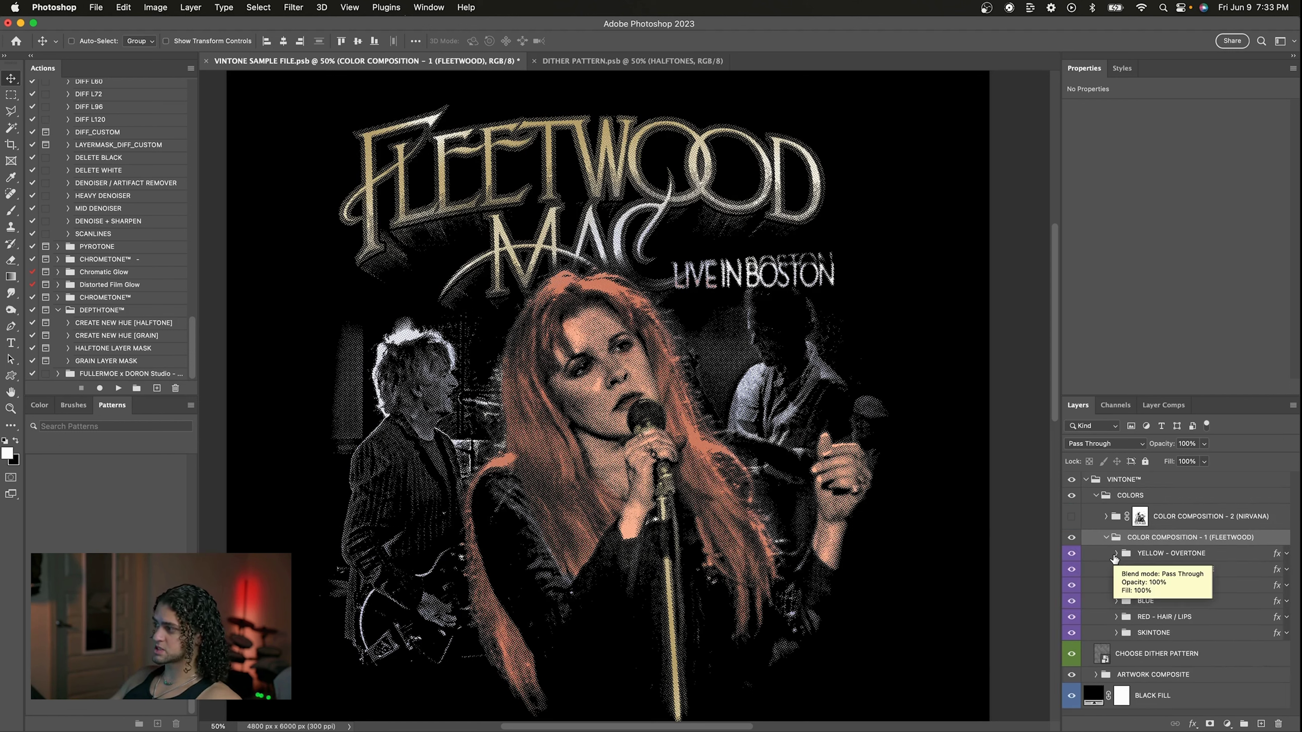
- Hide the color groups from YELLOW - OVERTONE through RED - HAIR / LIPS, then expand and select the SKINTONE group
left_click(1147, 555)
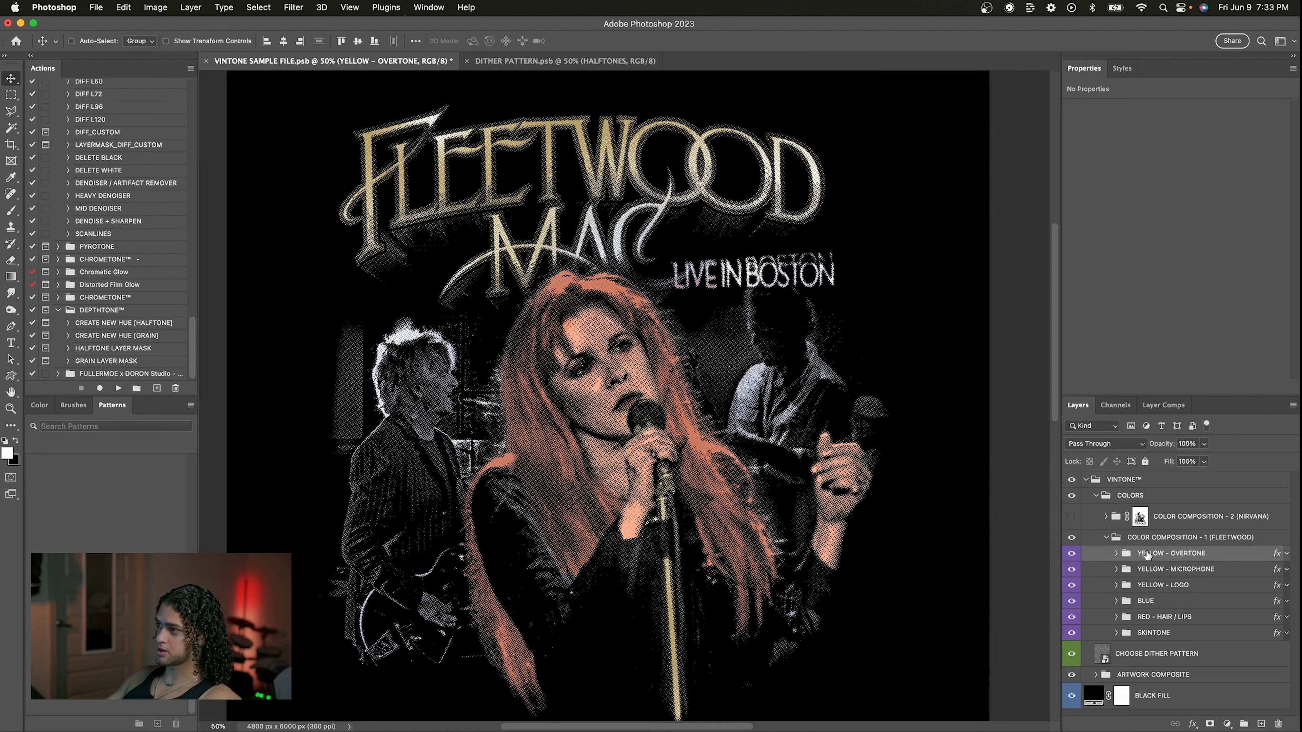
left_click_drag(1071, 554, 1071, 617)
left_click(1157, 633)
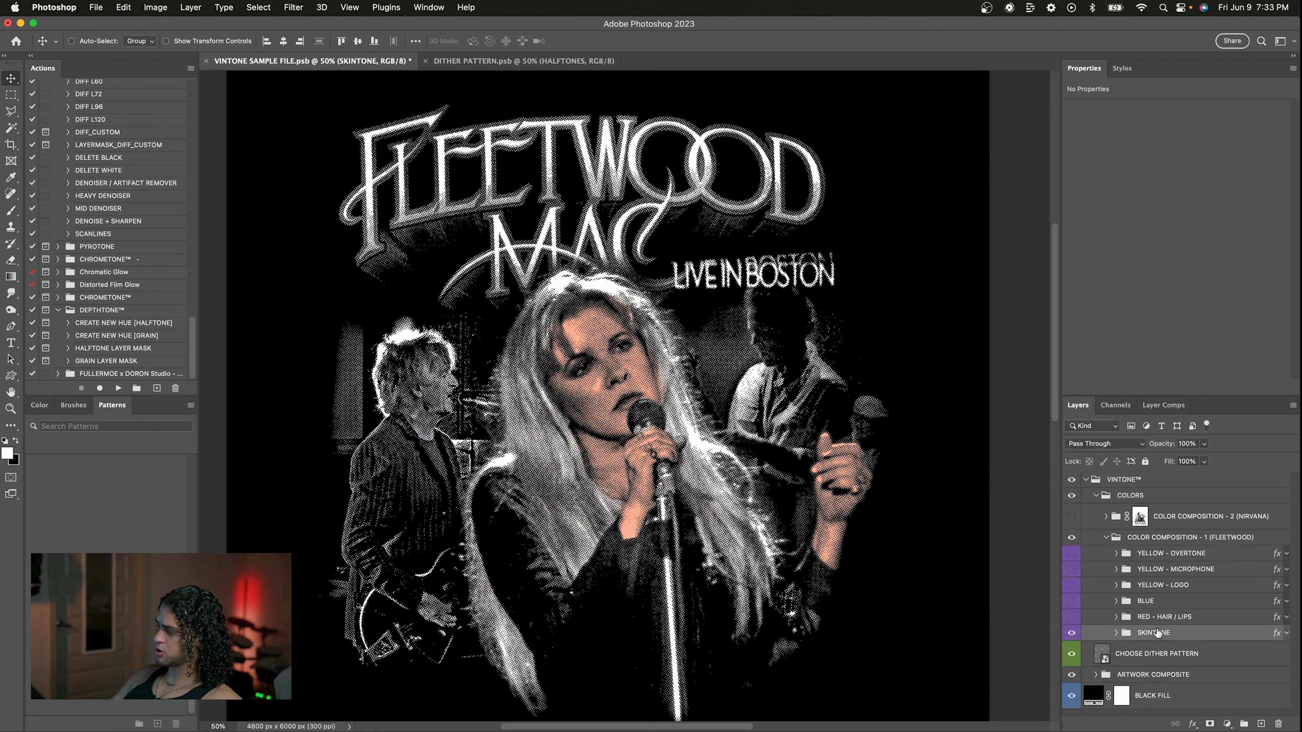
left_click(1116, 633)
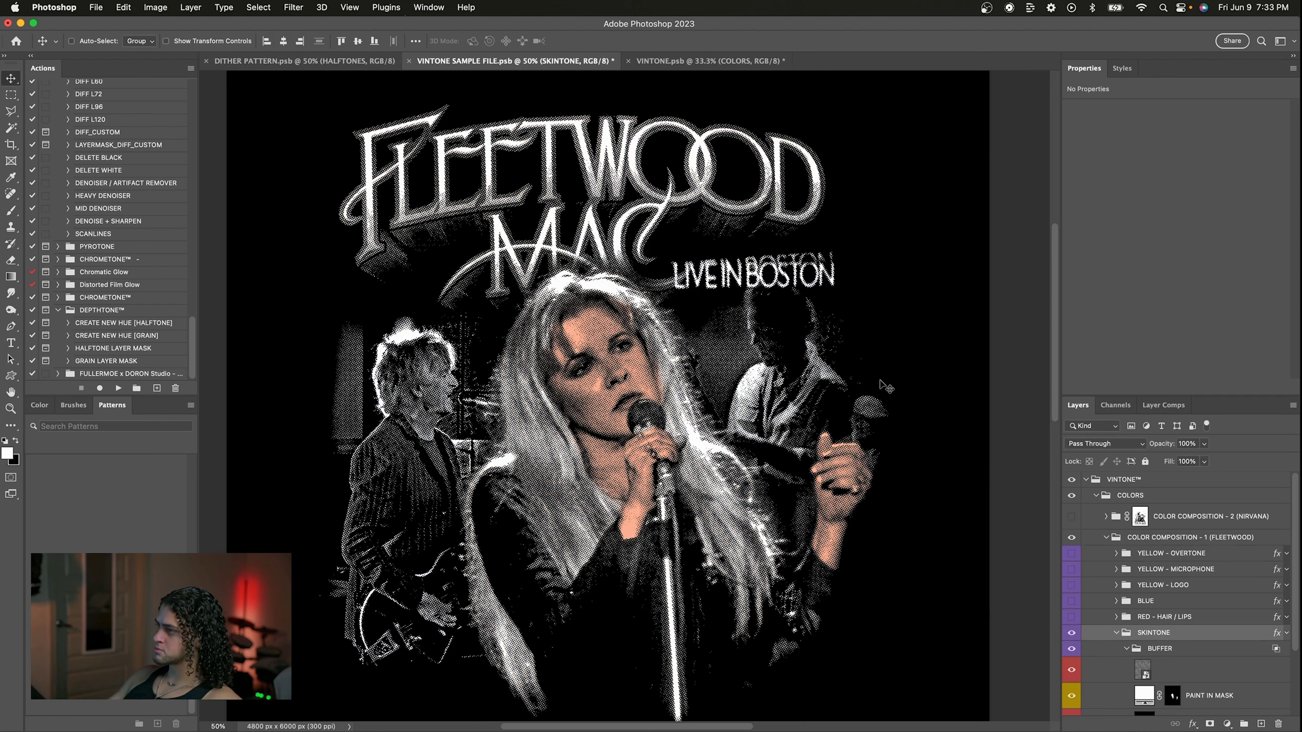
scroll(1130, 550, "down", 2)
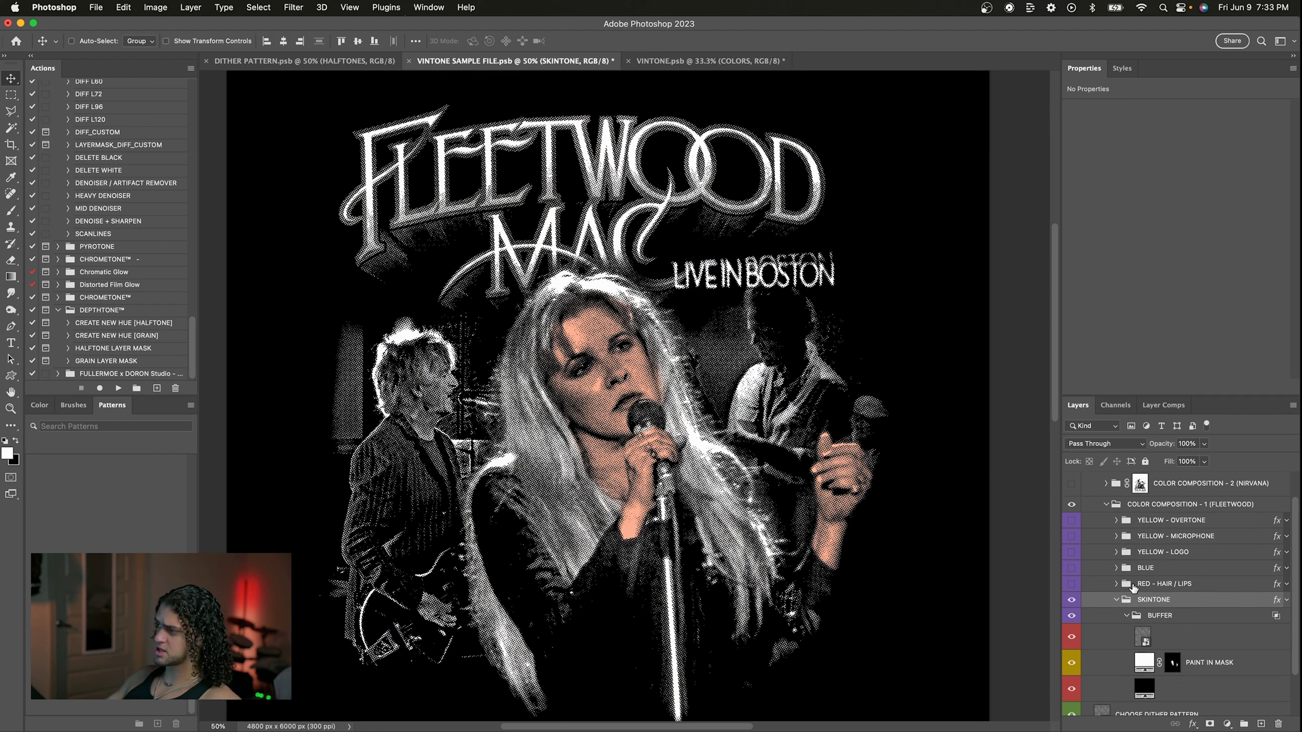
left_click(1146, 589)
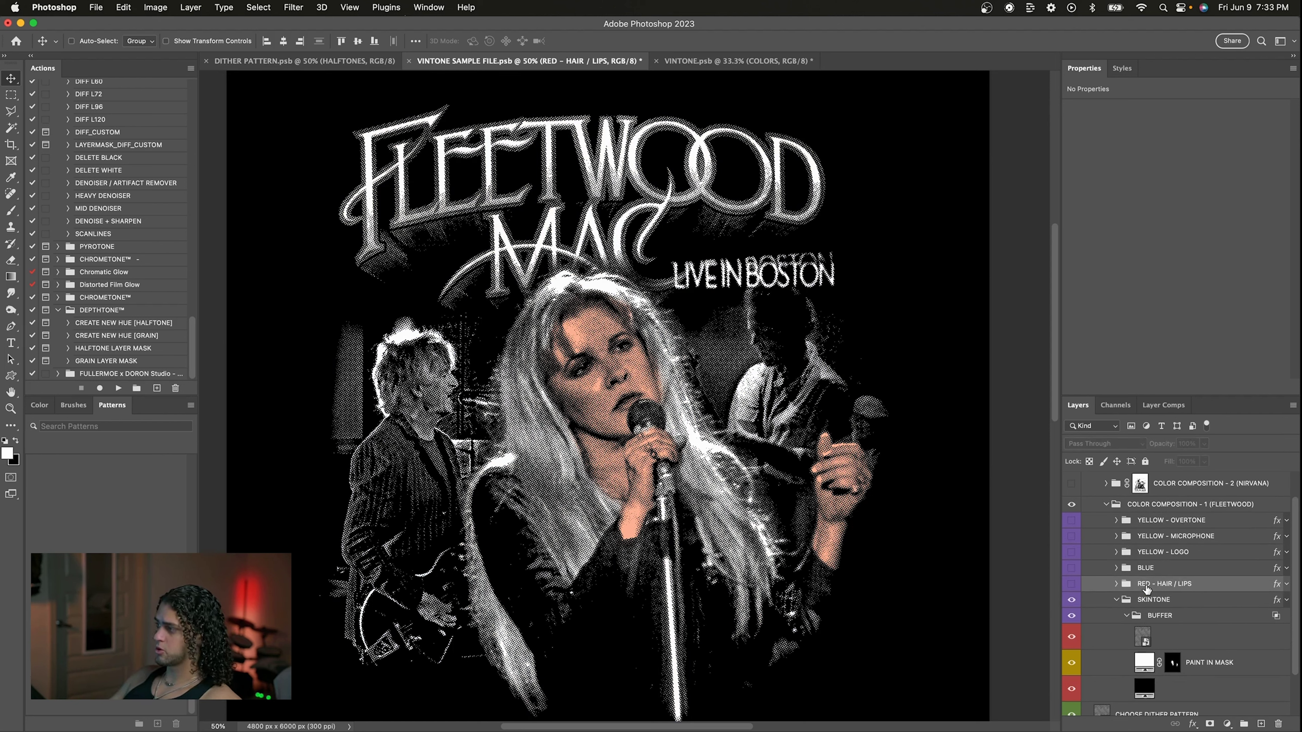
left_click(1147, 601)
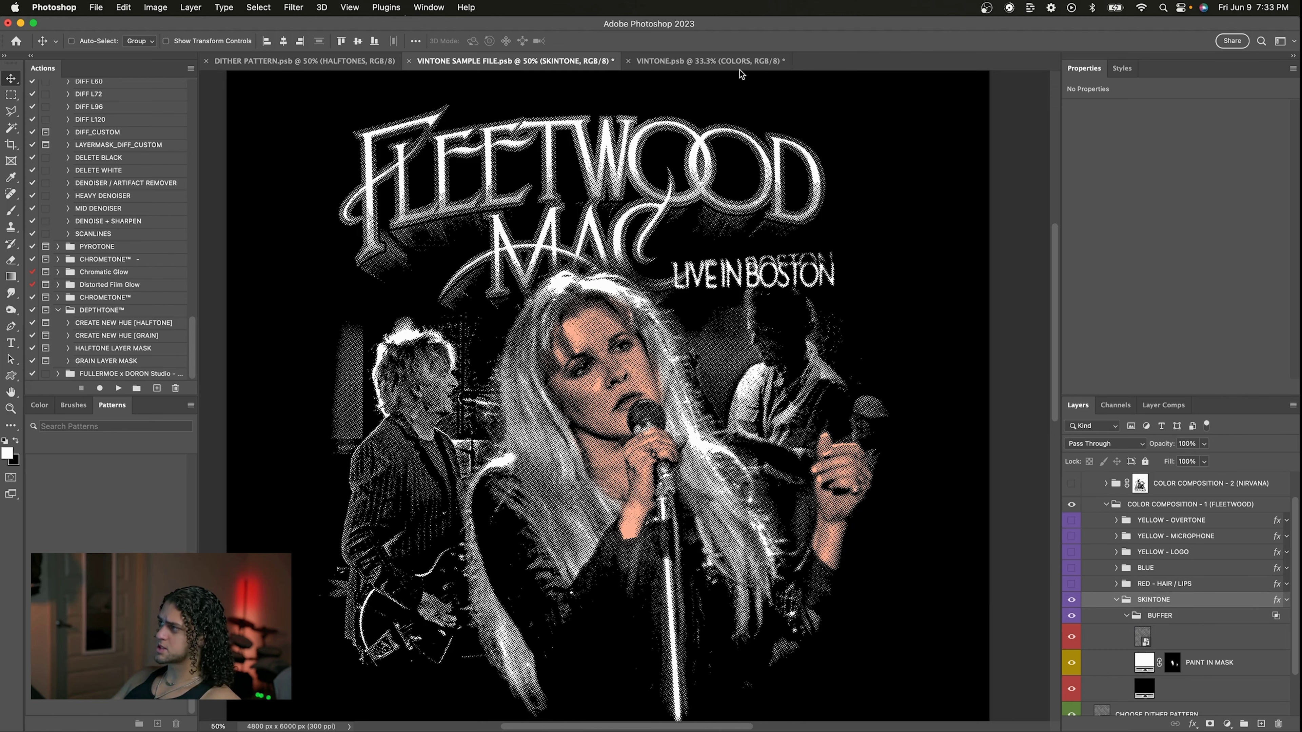
- In the blank VINTONE.psb template, look through the COLOR 01 to COLOR 05 groups of COLOR COMPOSITION - 1
left_click(718, 62)
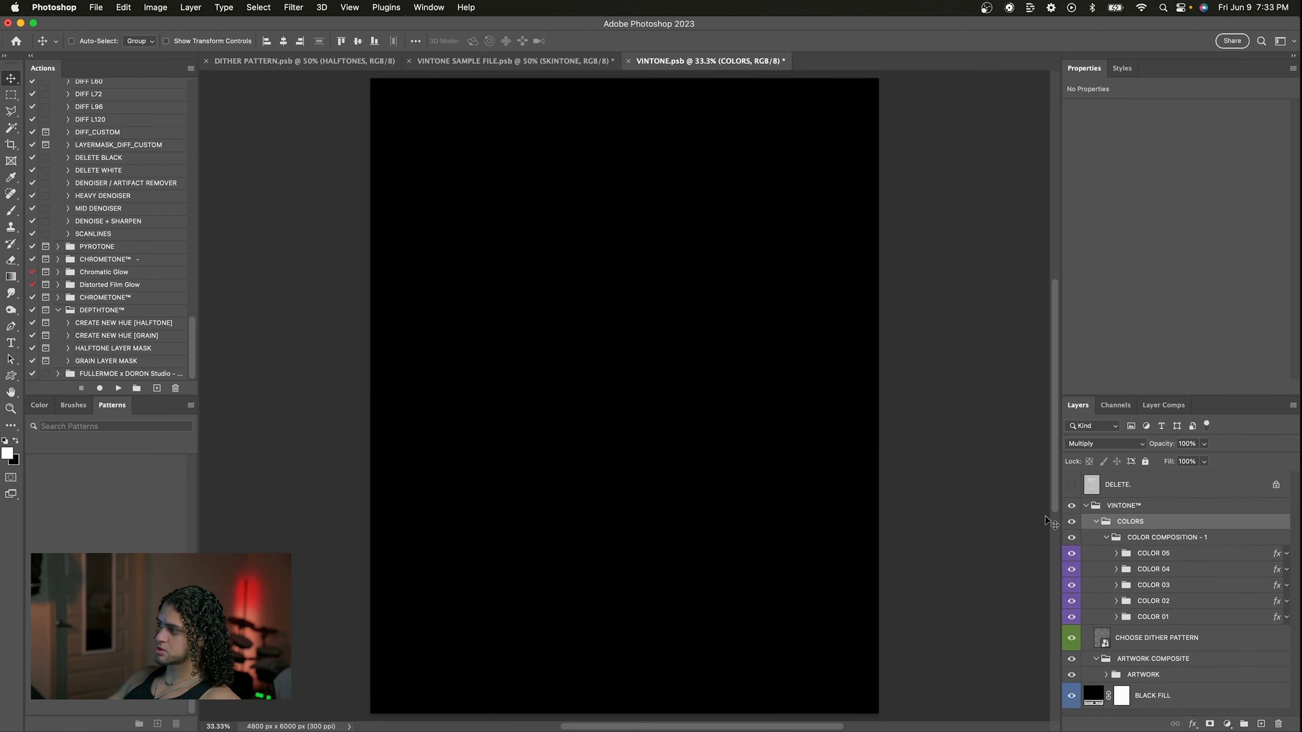
left_click(1148, 538)
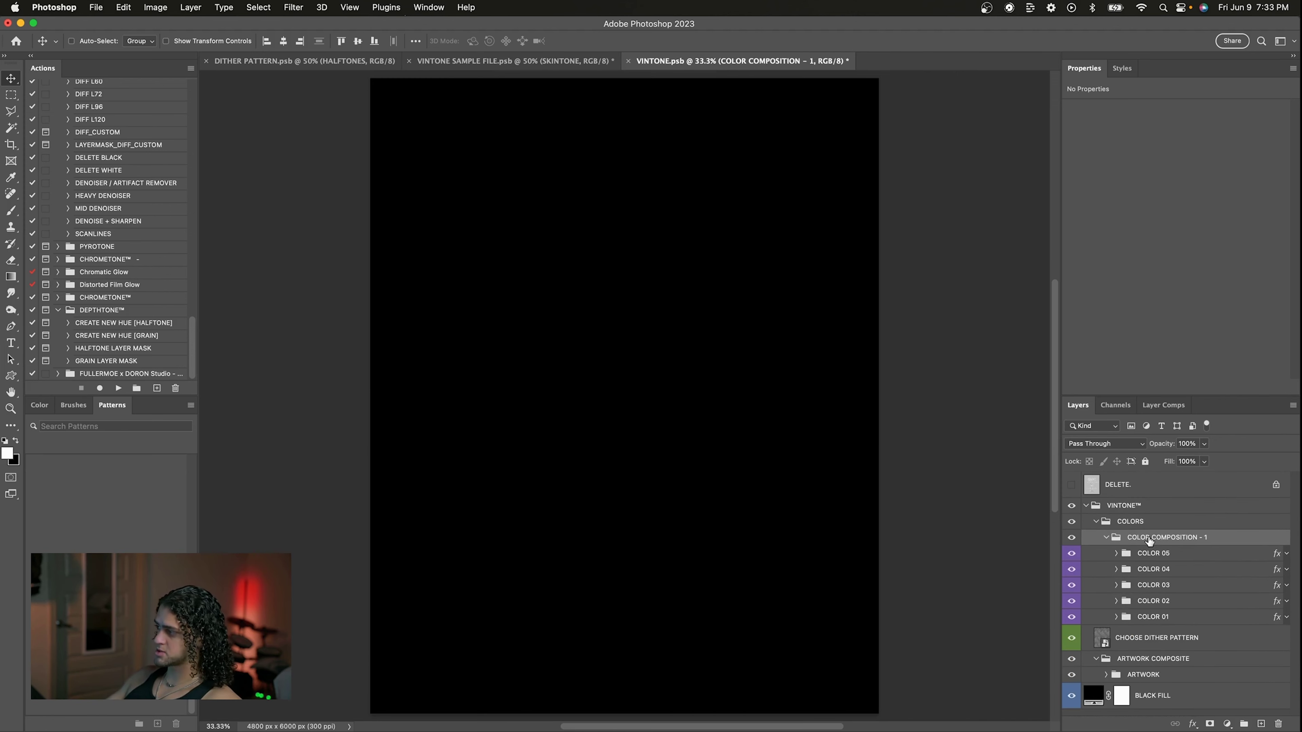
left_click(1148, 554)
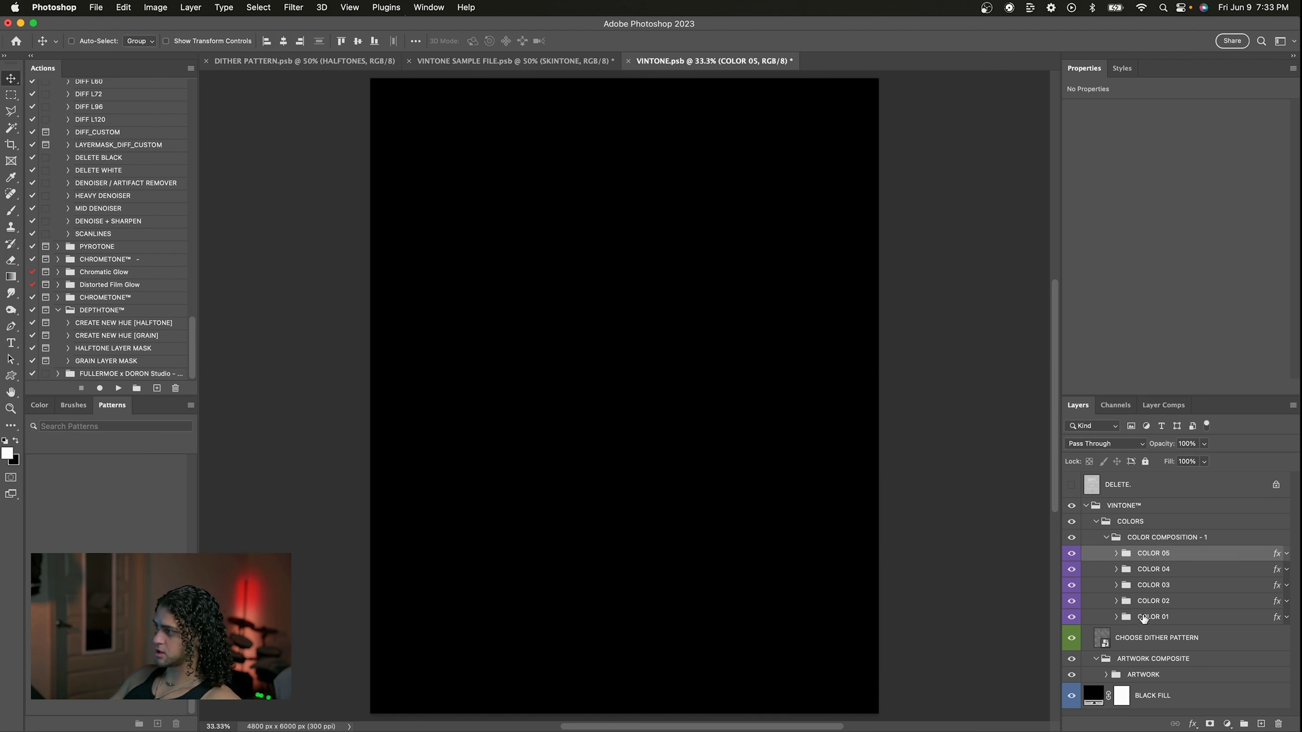
left_click(1133, 618)
left_click(1116, 617)
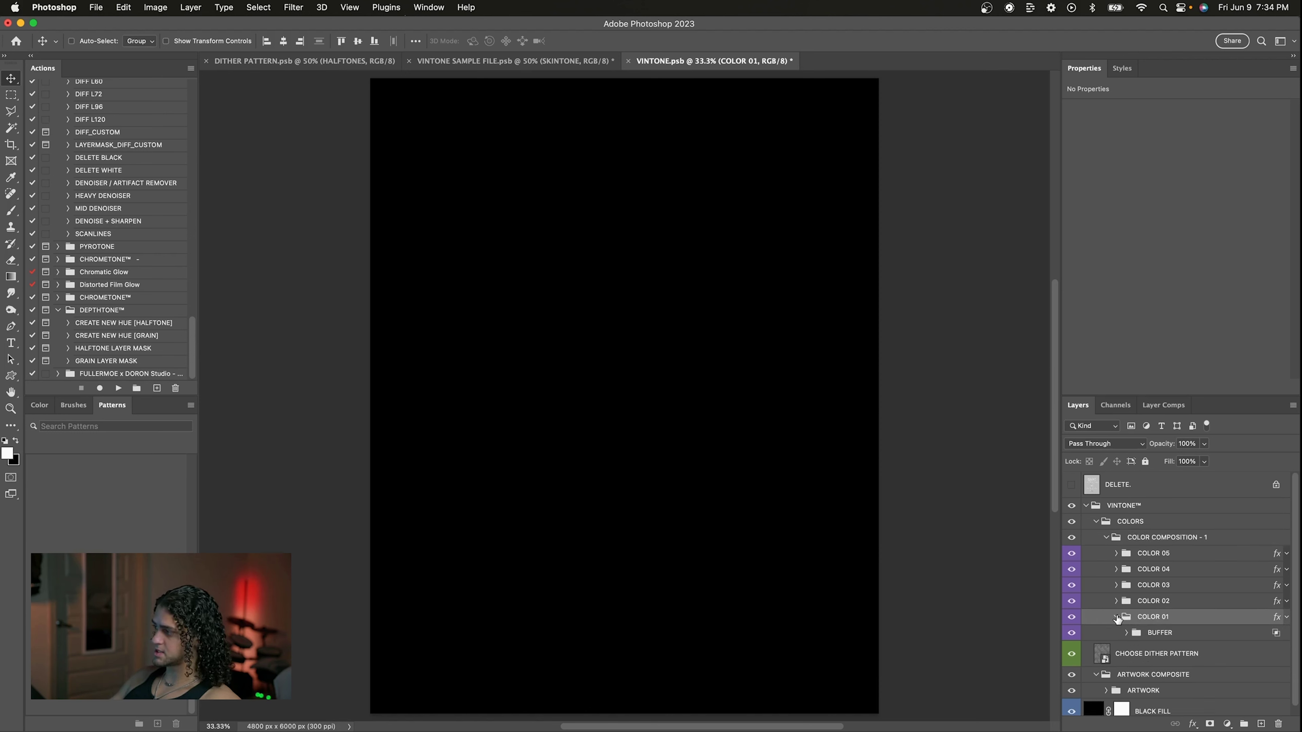
left_click(1117, 617)
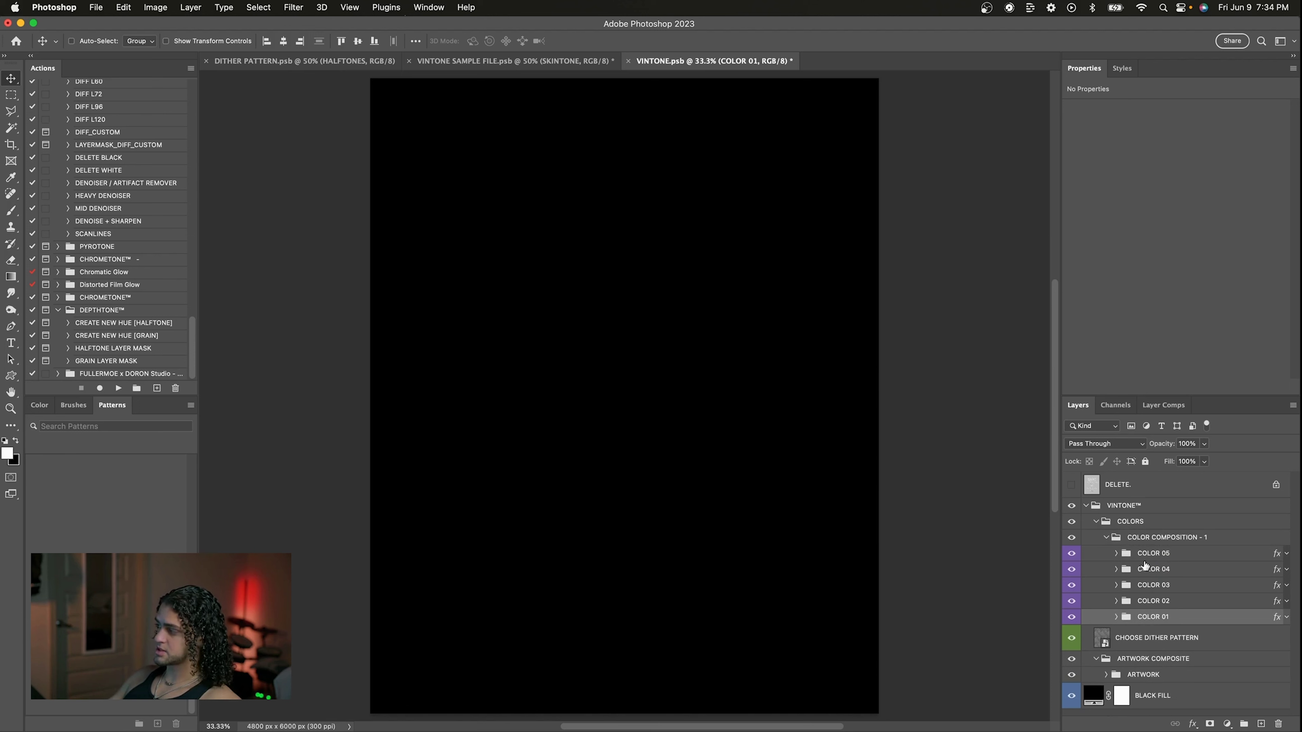
left_click(1150, 555)
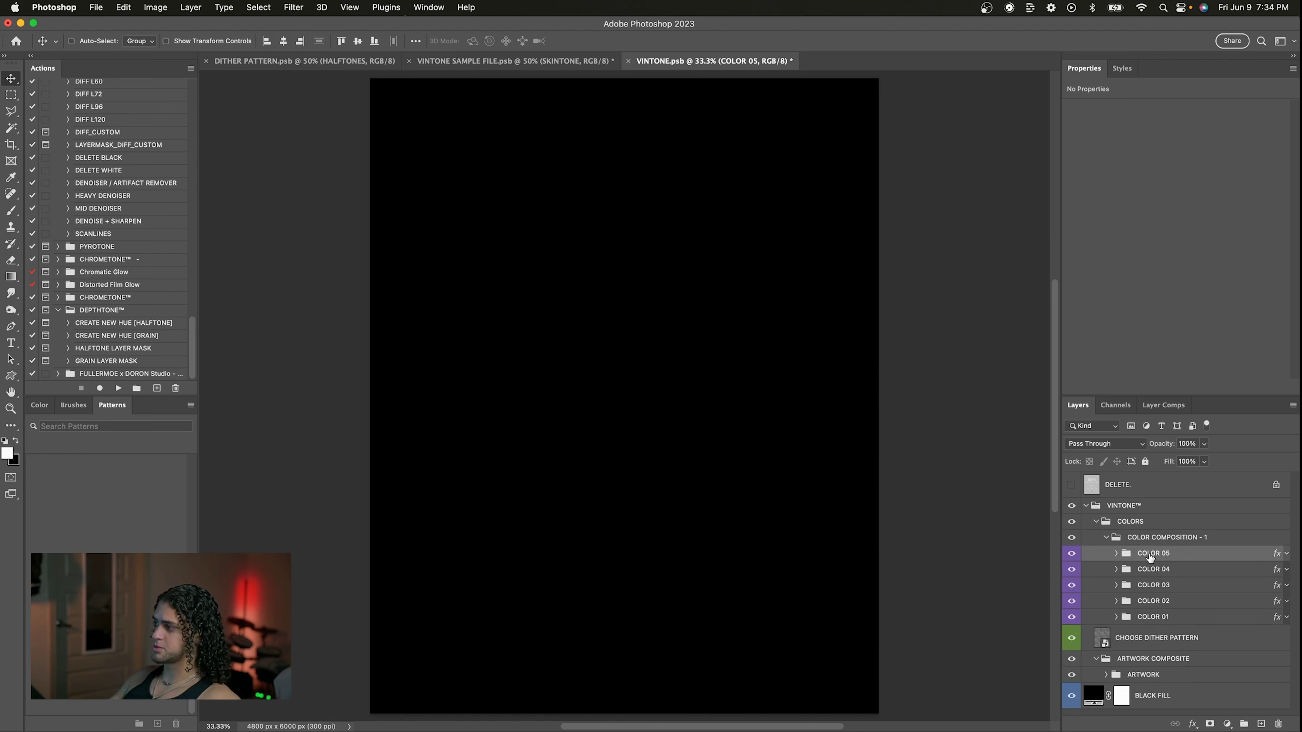
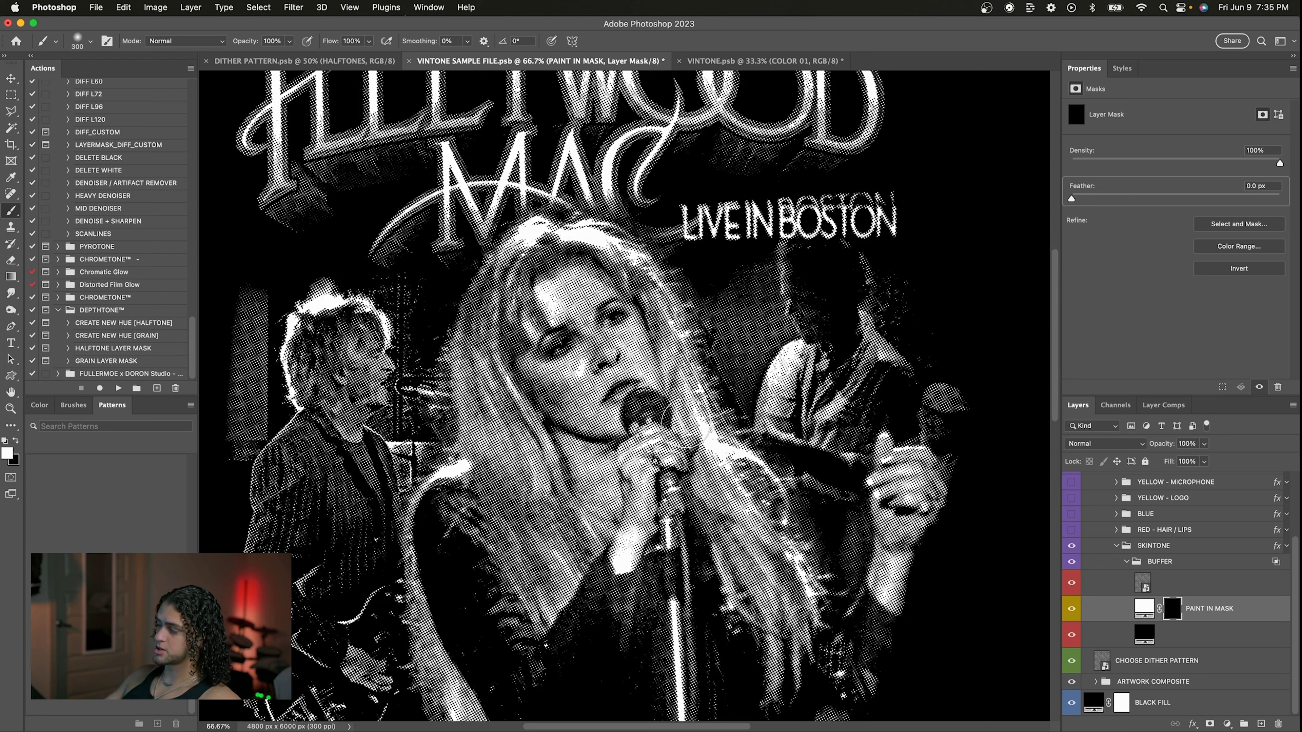
- Paint the SKINTONE group's PAINT IN MASK layer mask over the singer's face with a 300 px soft brush
mouse_move(635, 338)
left_mouse_down()
mouse_move(639, 406)
mouse_move(611, 407)
mouse_move(576, 380)
mouse_move(623, 403)
mouse_move(614, 348)
mouse_move(573, 394)
mouse_move(630, 381)
mouse_move(577, 305)
mouse_move(584, 374)
left_mouse_up()
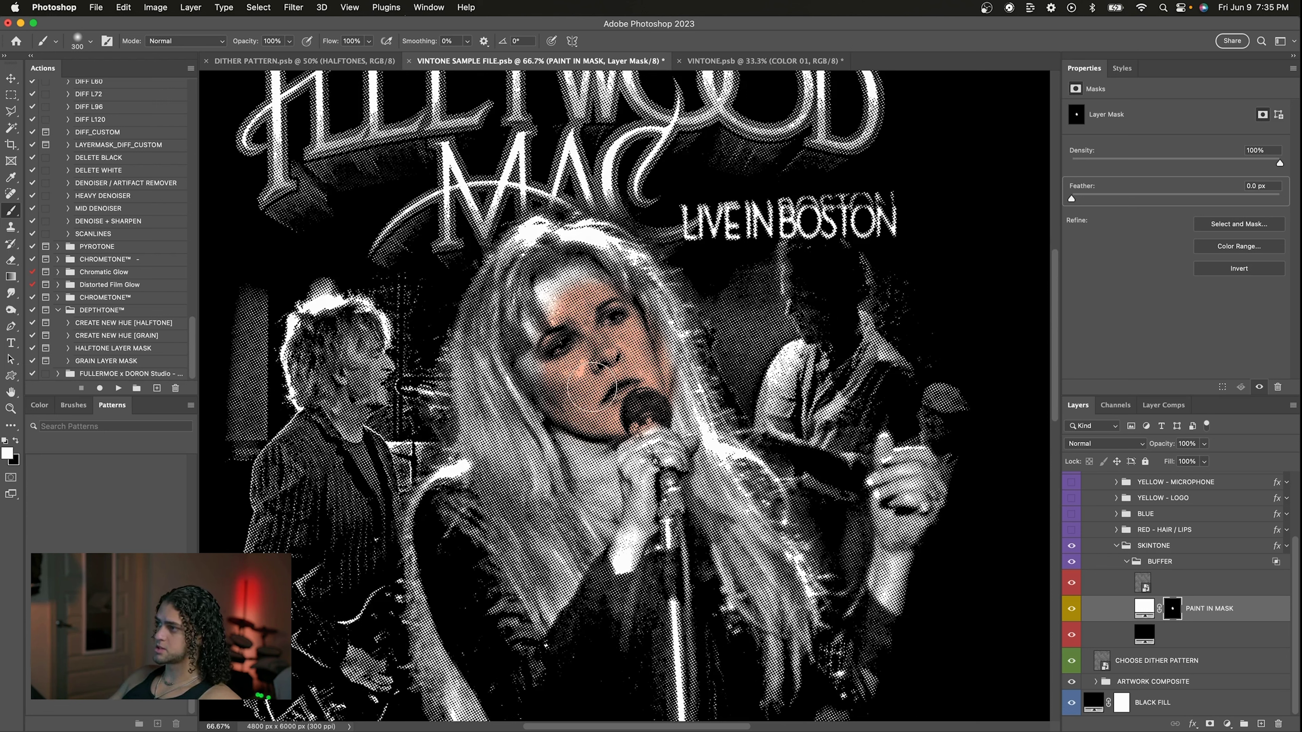
key("v")
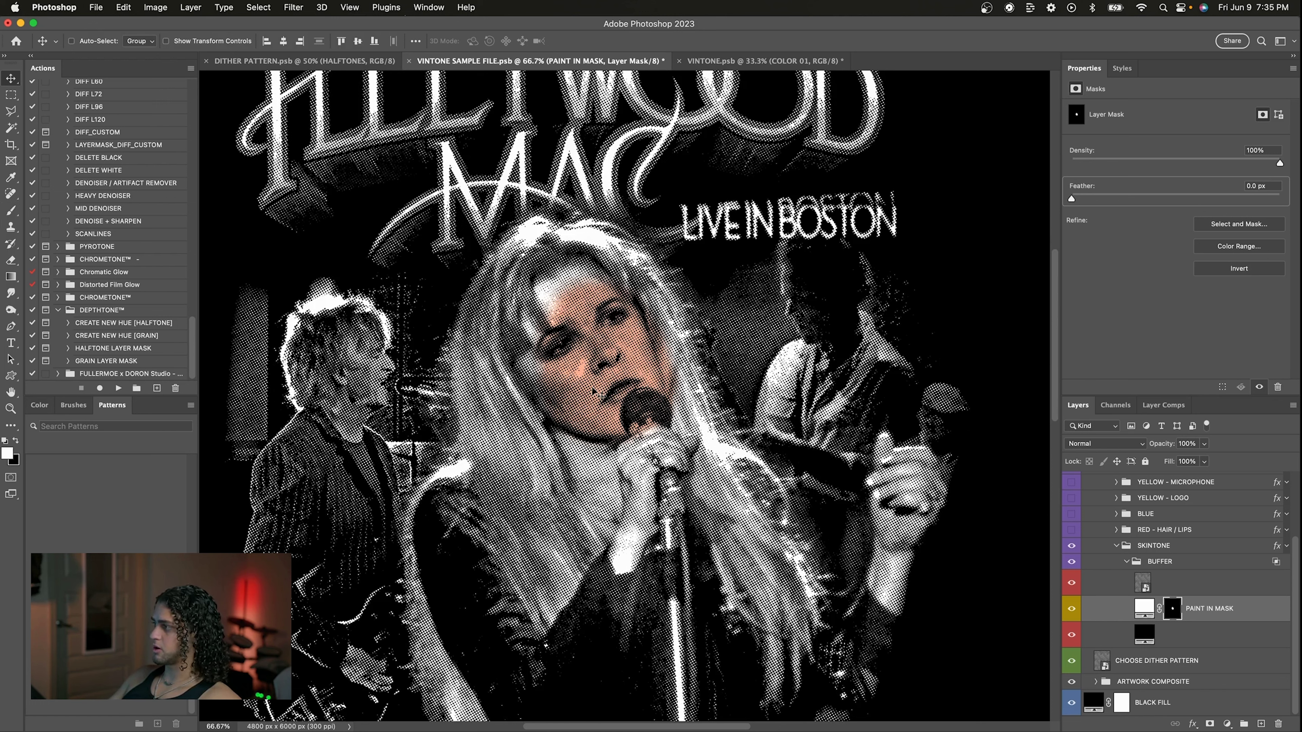
- Set the SKINTONE group's Color Overlay to the lighter skin tone #fac8ab
left_click(1223, 546)
key("h")
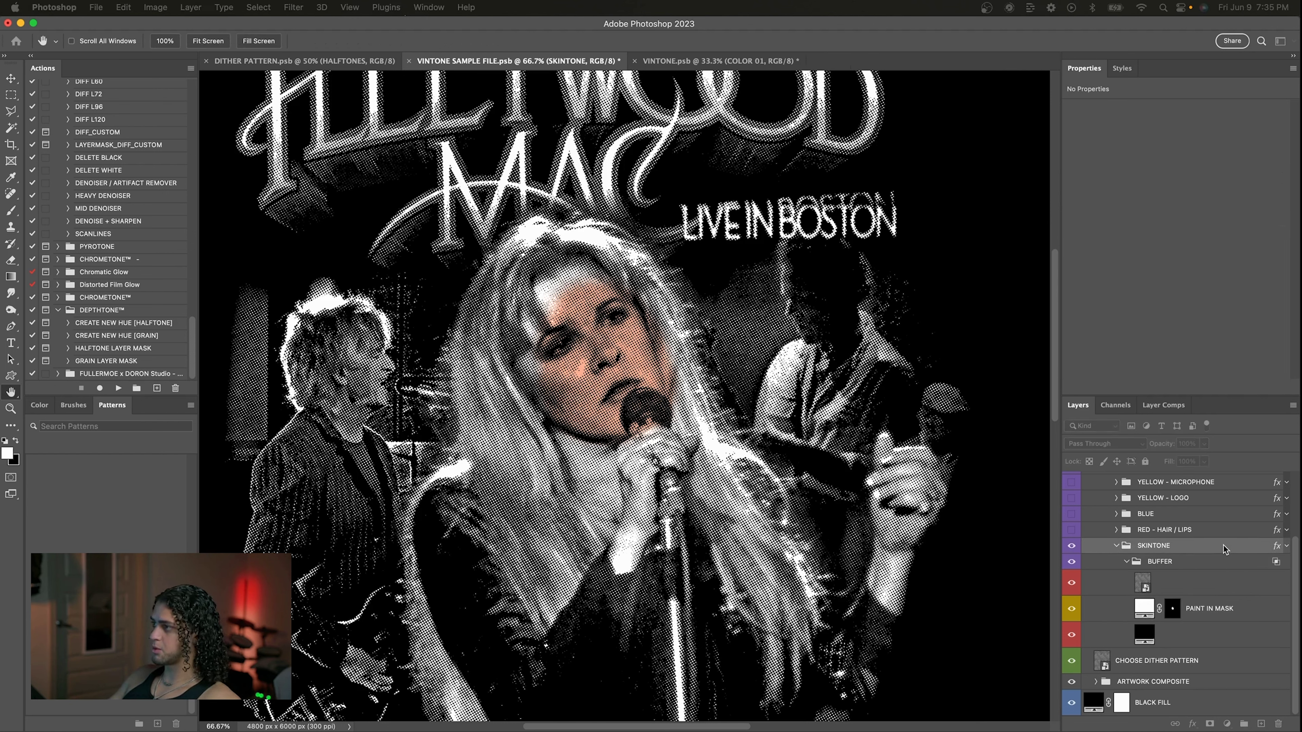
left_click_drag(1124, 131, 1110, 122)
left_click(862, 308)
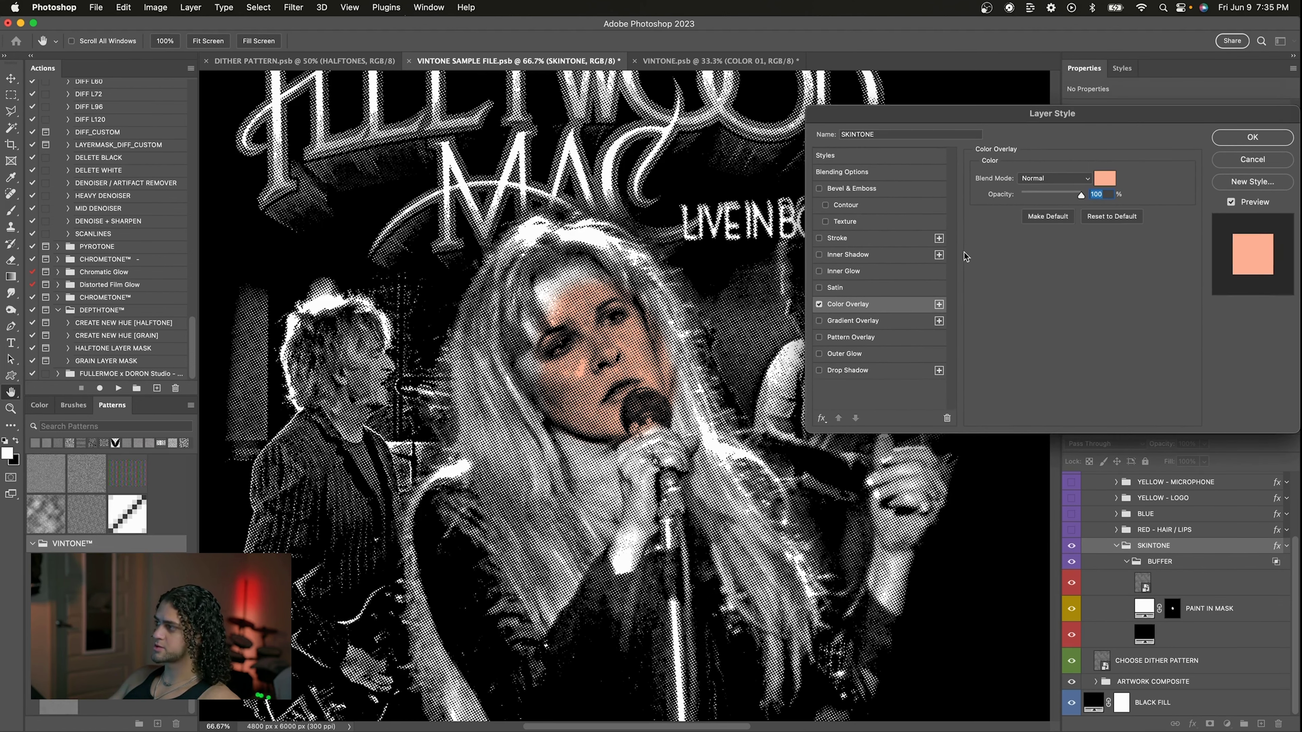
left_click(1103, 180)
left_click_drag(891, 210, 891, 193)
left_click(1016, 344)
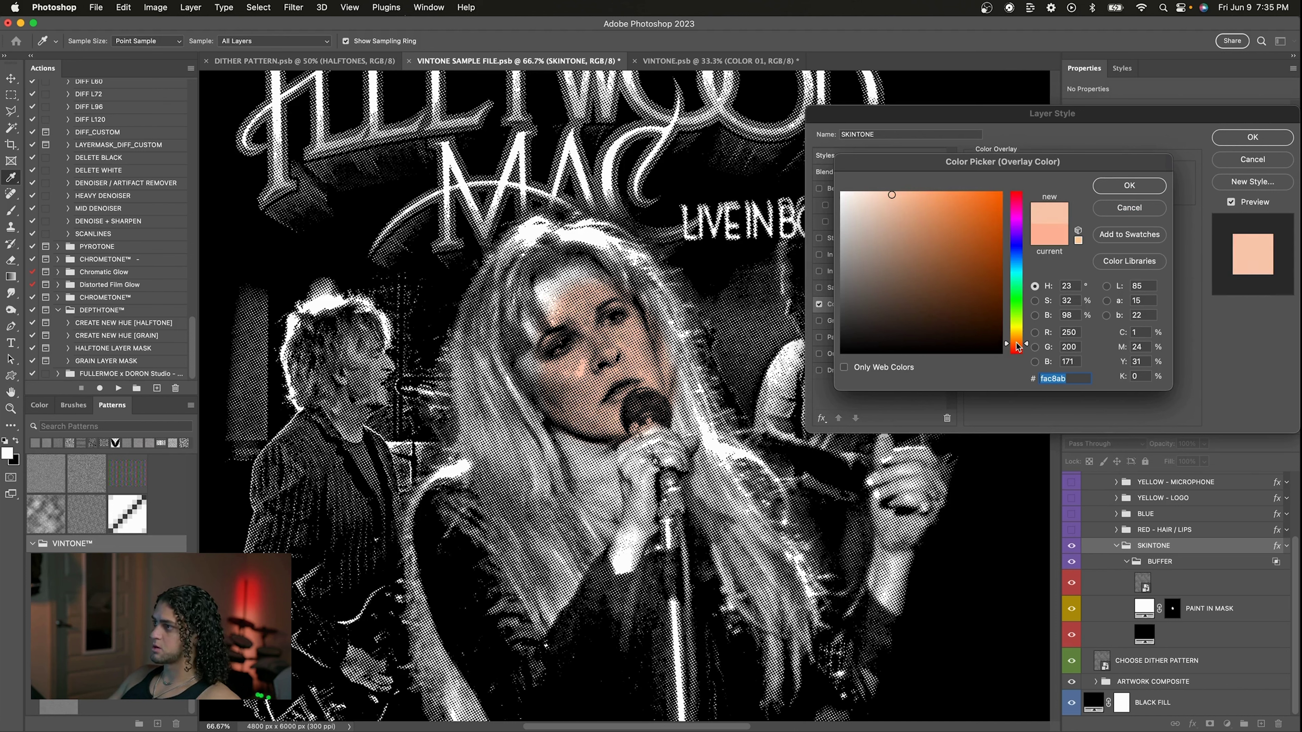
left_click(1110, 186)
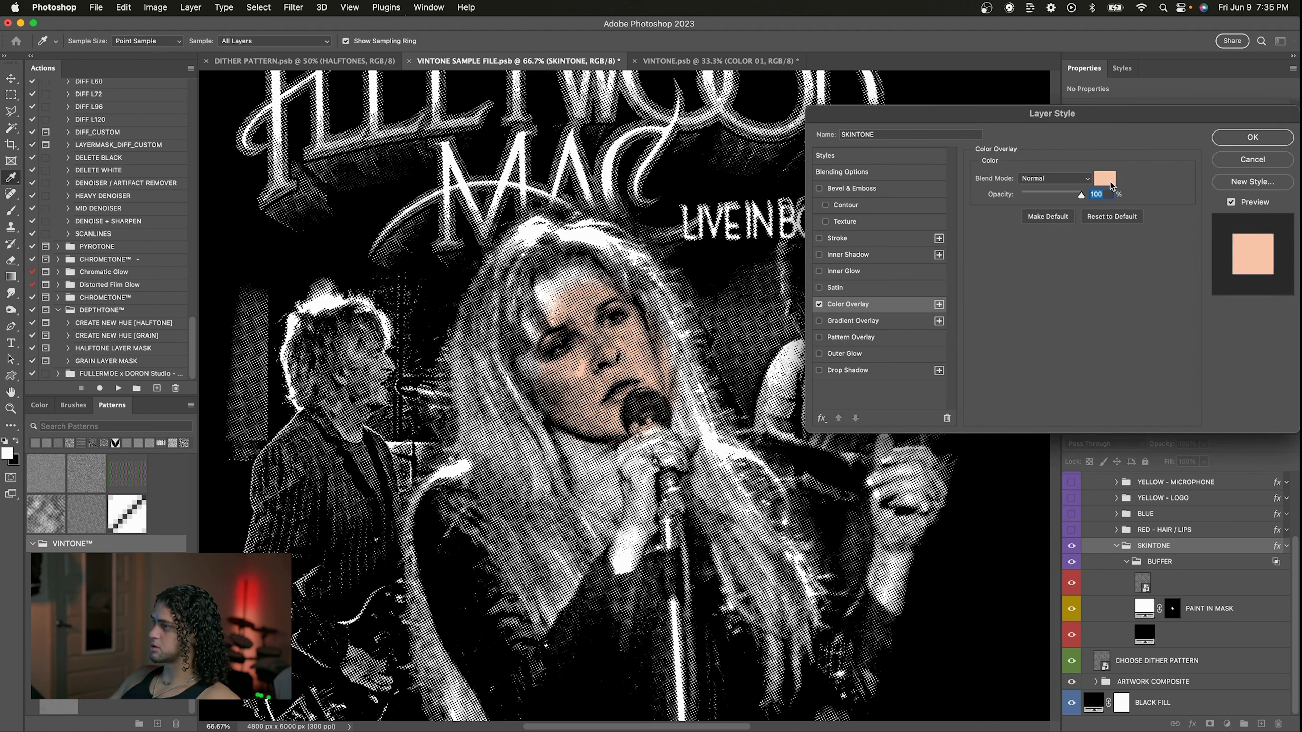
left_click(1252, 138)
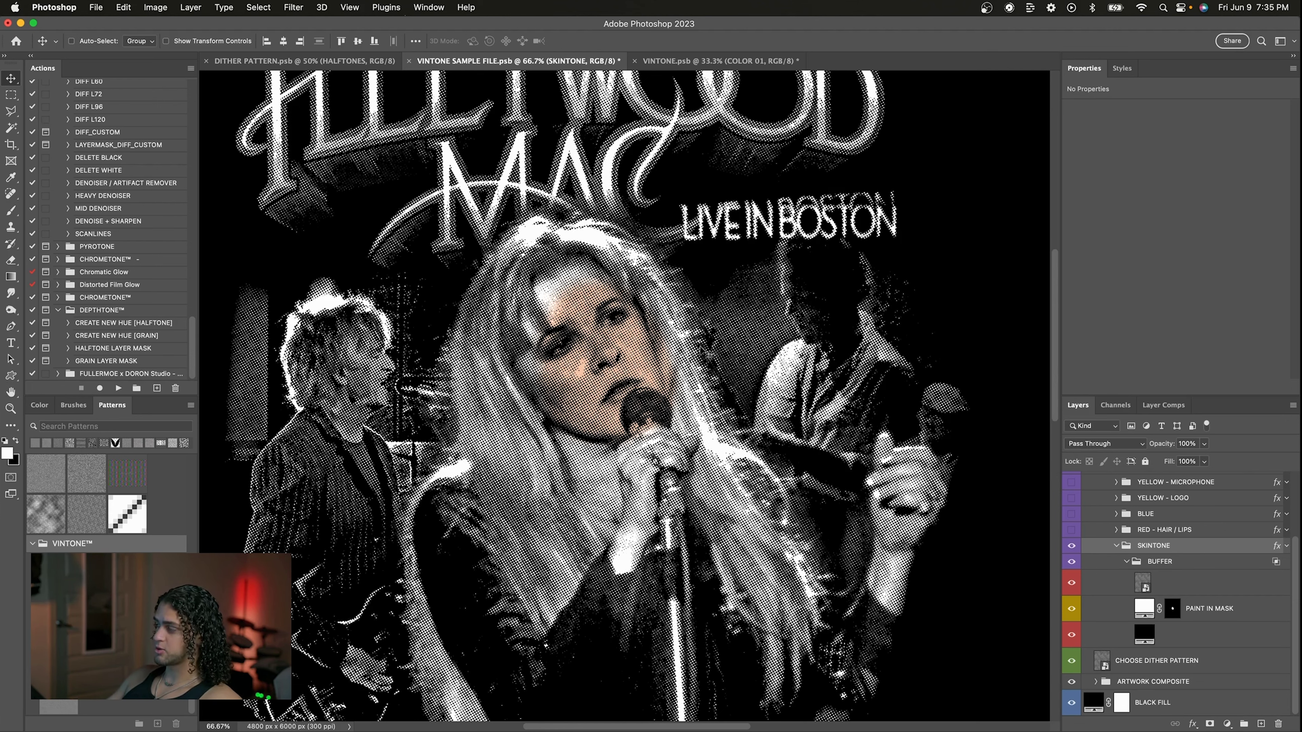
- Paint the PAINT IN MASK layer mask over the singer's uncolored forehead and temple with a 200 px soft brush
scroll(702, 351, "up", 10)
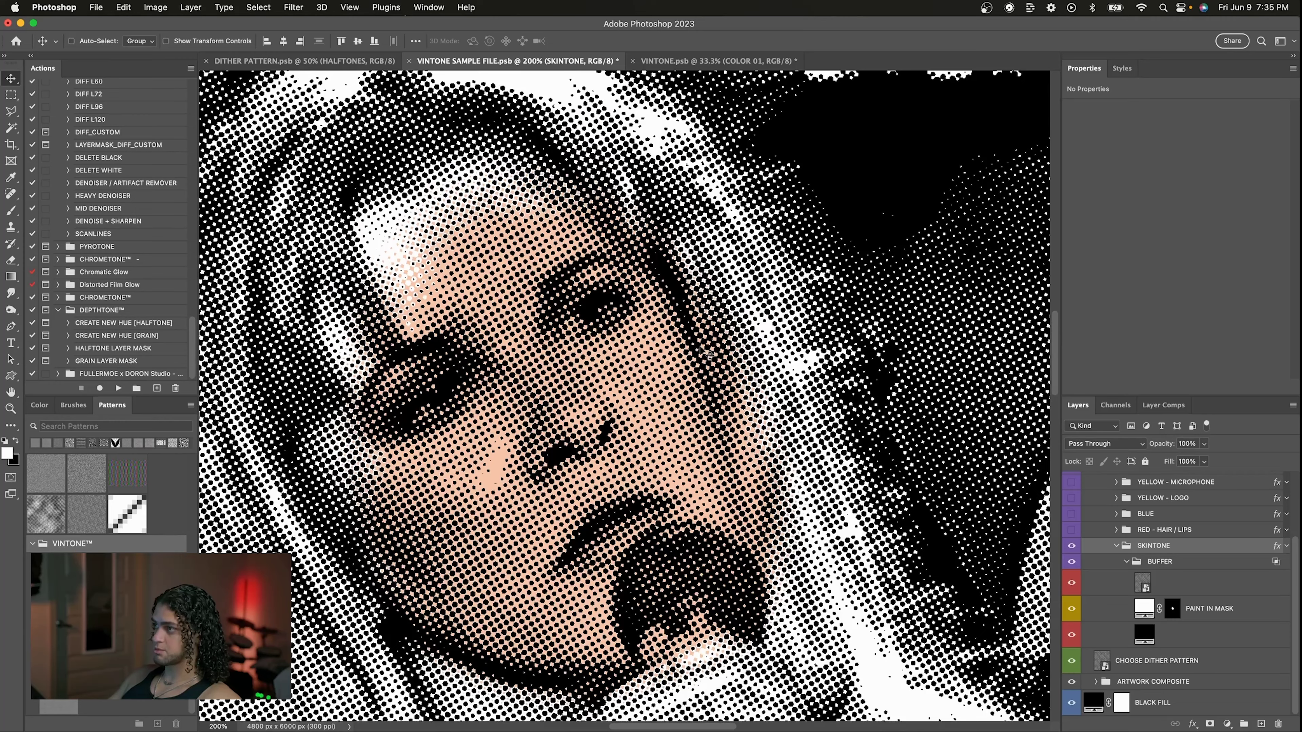
key("b")
left_click_drag(662, 359, 761, 382)
left_click(1171, 608)
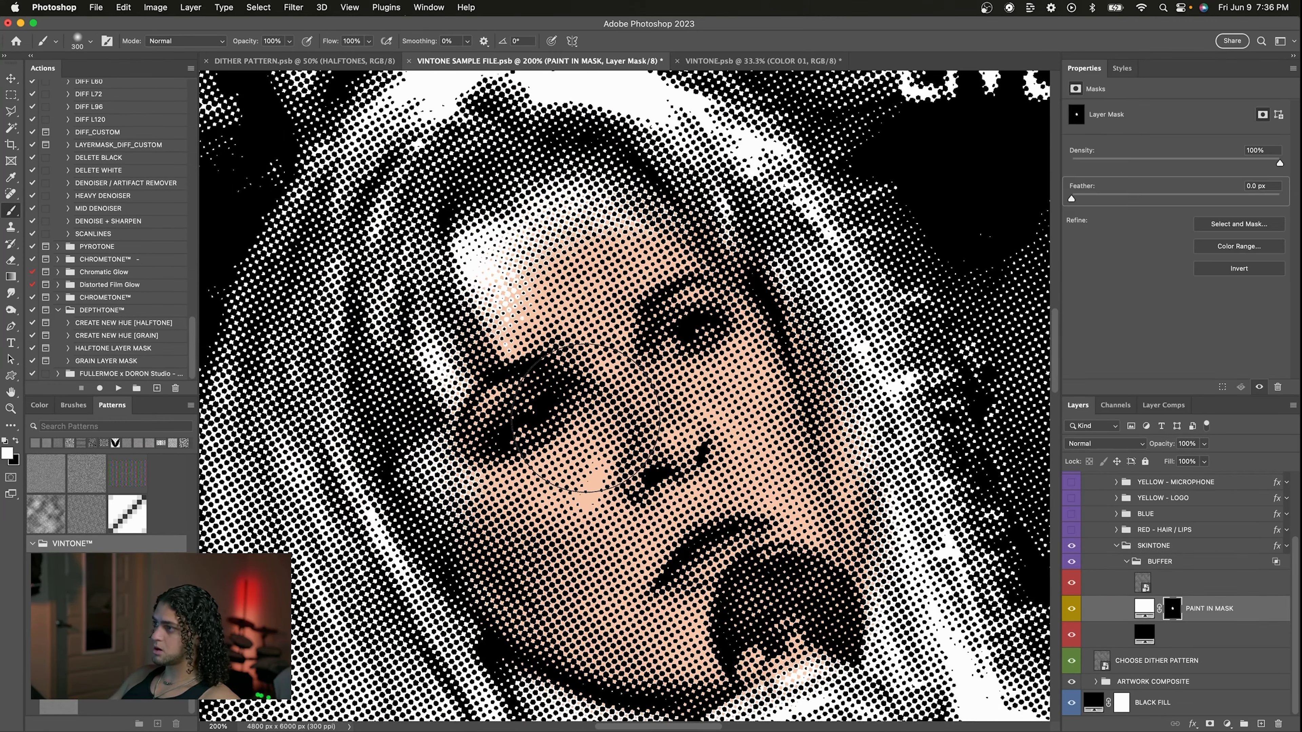
scroll(586, 418, "down", 10)
scroll(542, 359, "up", 10)
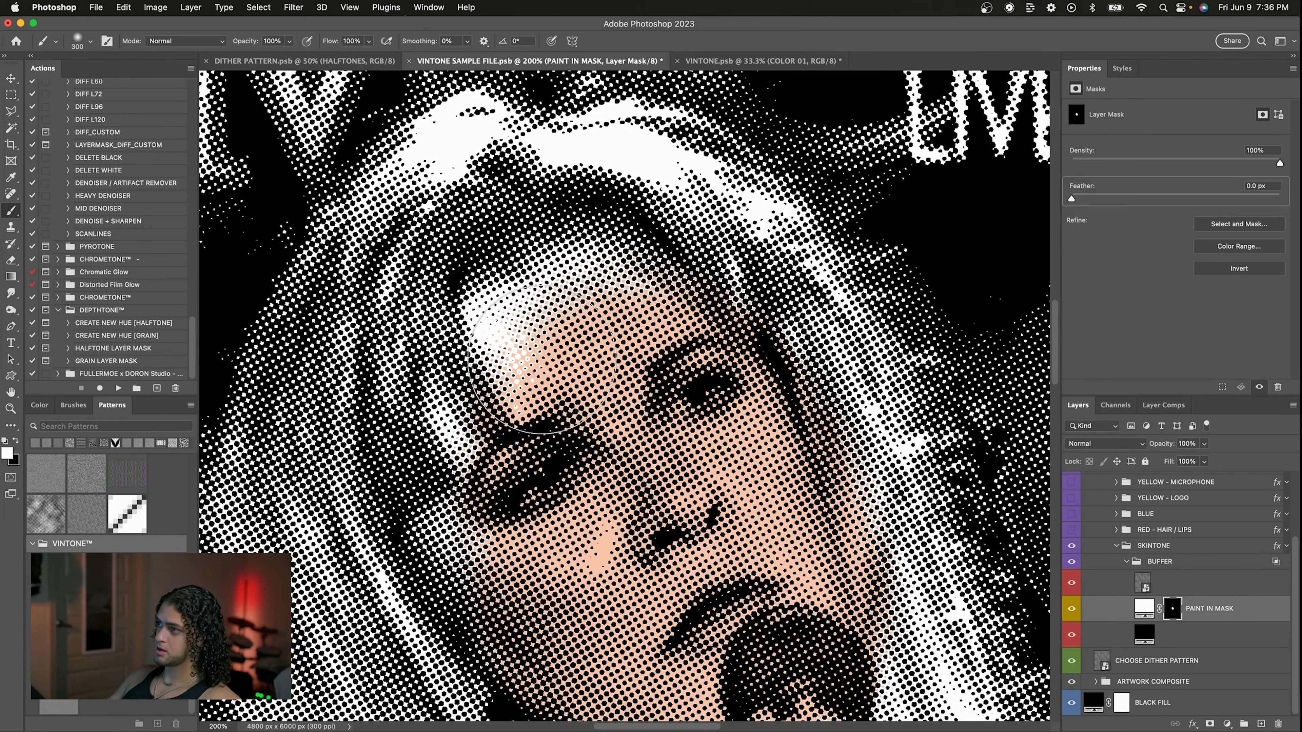
scroll(542, 359, "down", 8)
scroll(542, 359, "up", 10)
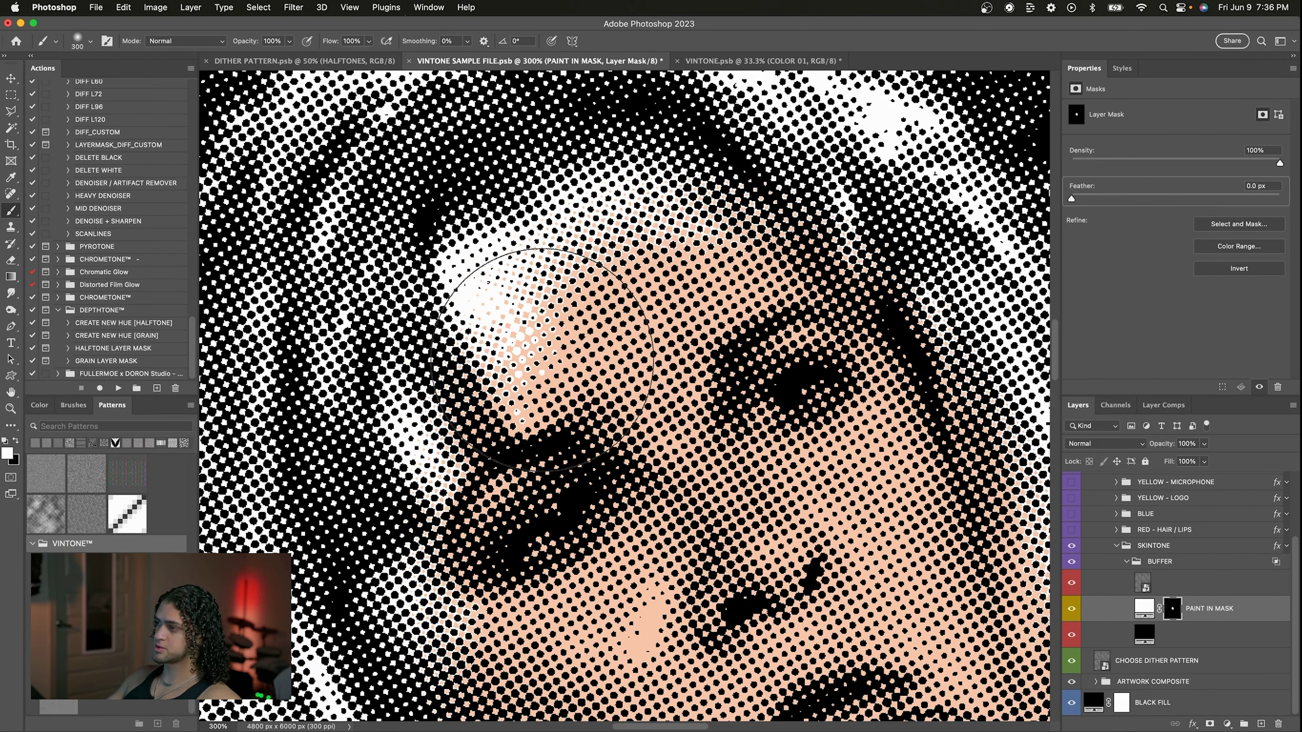
scroll(542, 359, "up", 2)
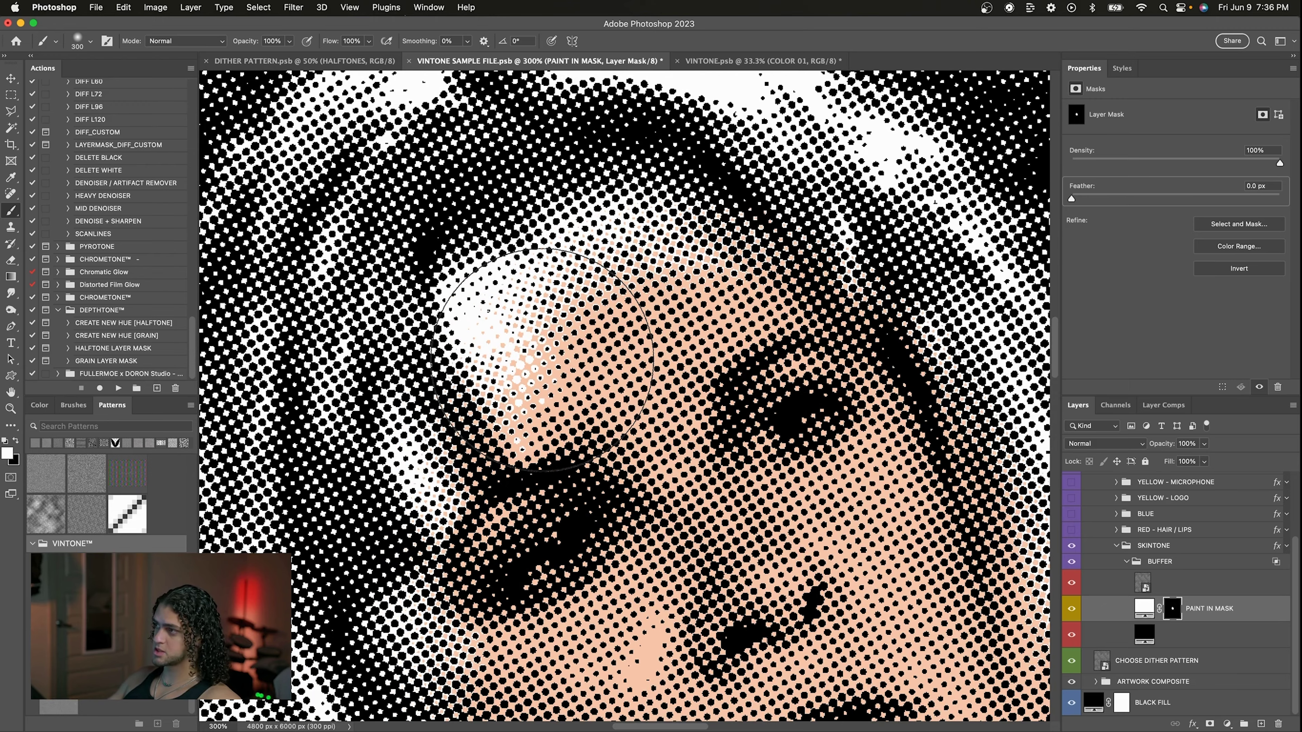
scroll(542, 359, "down", 3)
key("bracketleft")
key("bracketleft")
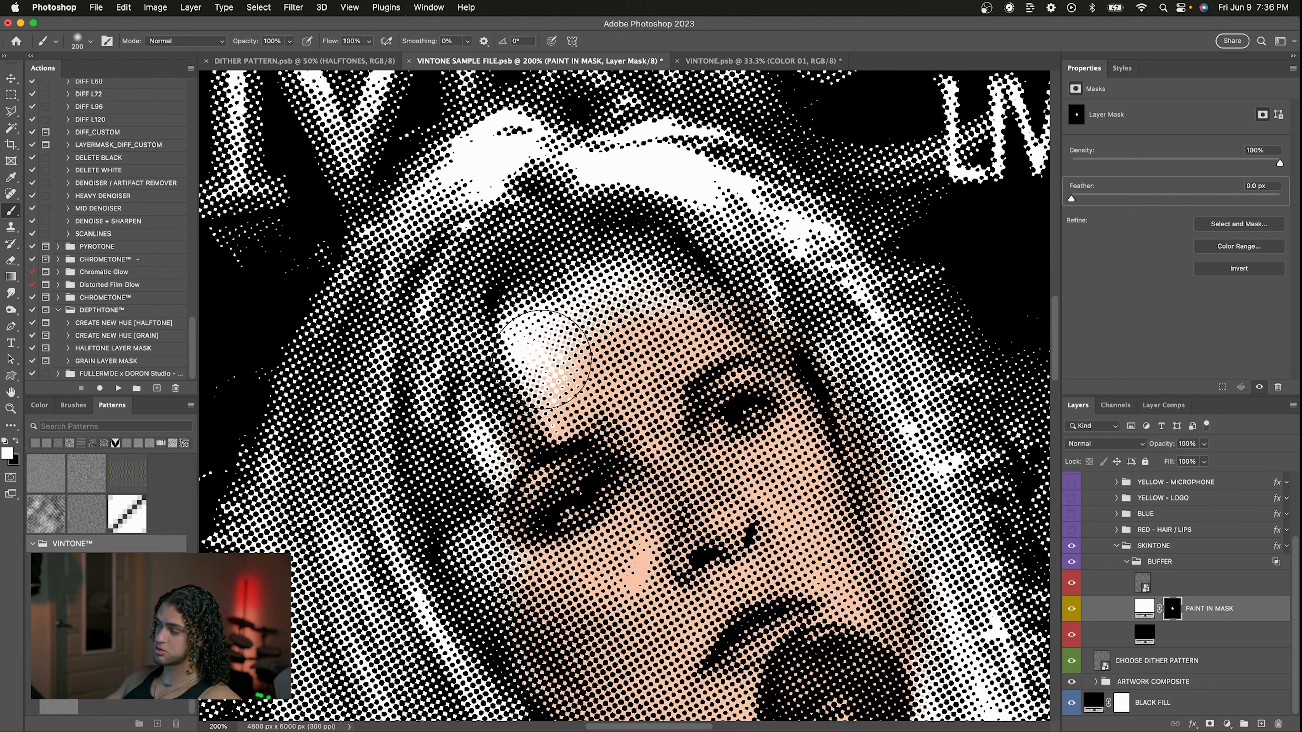
scroll(637, 372, "up", 4)
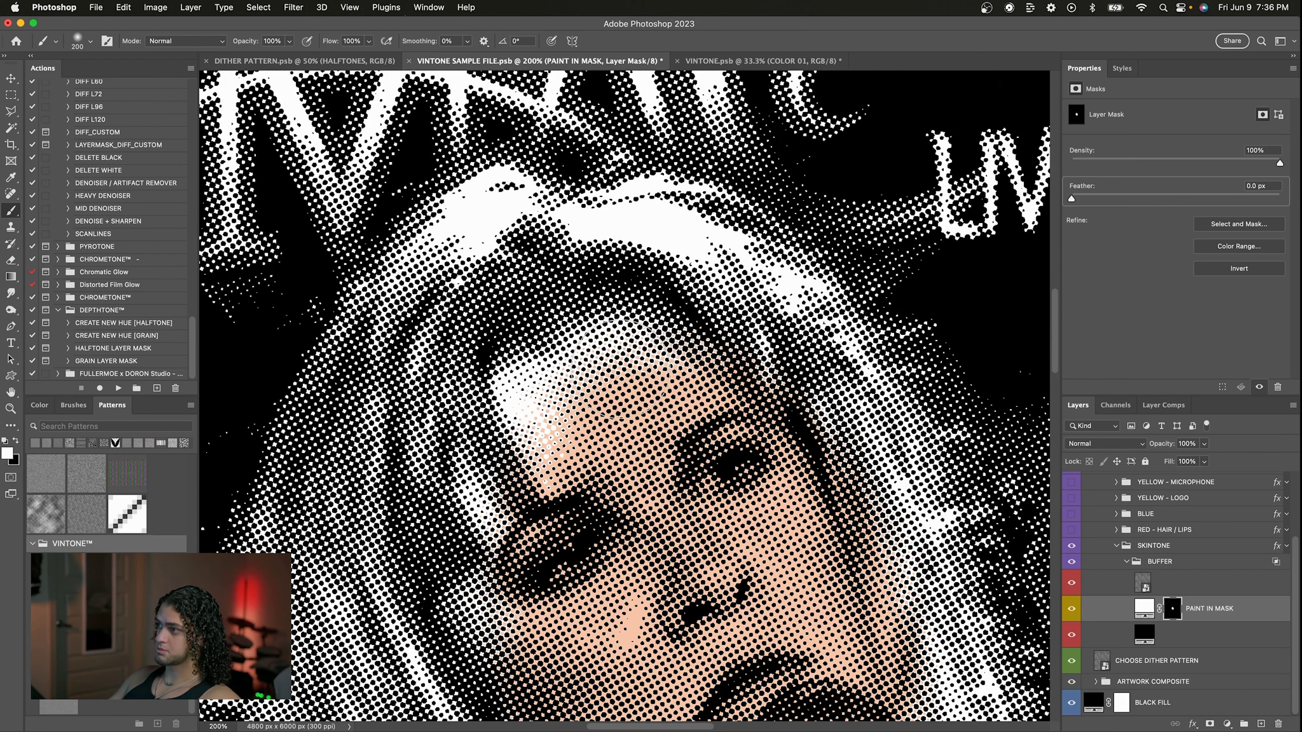
mouse_move(637, 369)
left_mouse_down()
mouse_move(563, 366)
mouse_move(537, 455)
mouse_move(512, 387)
mouse_move(504, 540)
left_mouse_up()
scroll(506, 540, "down", 8)
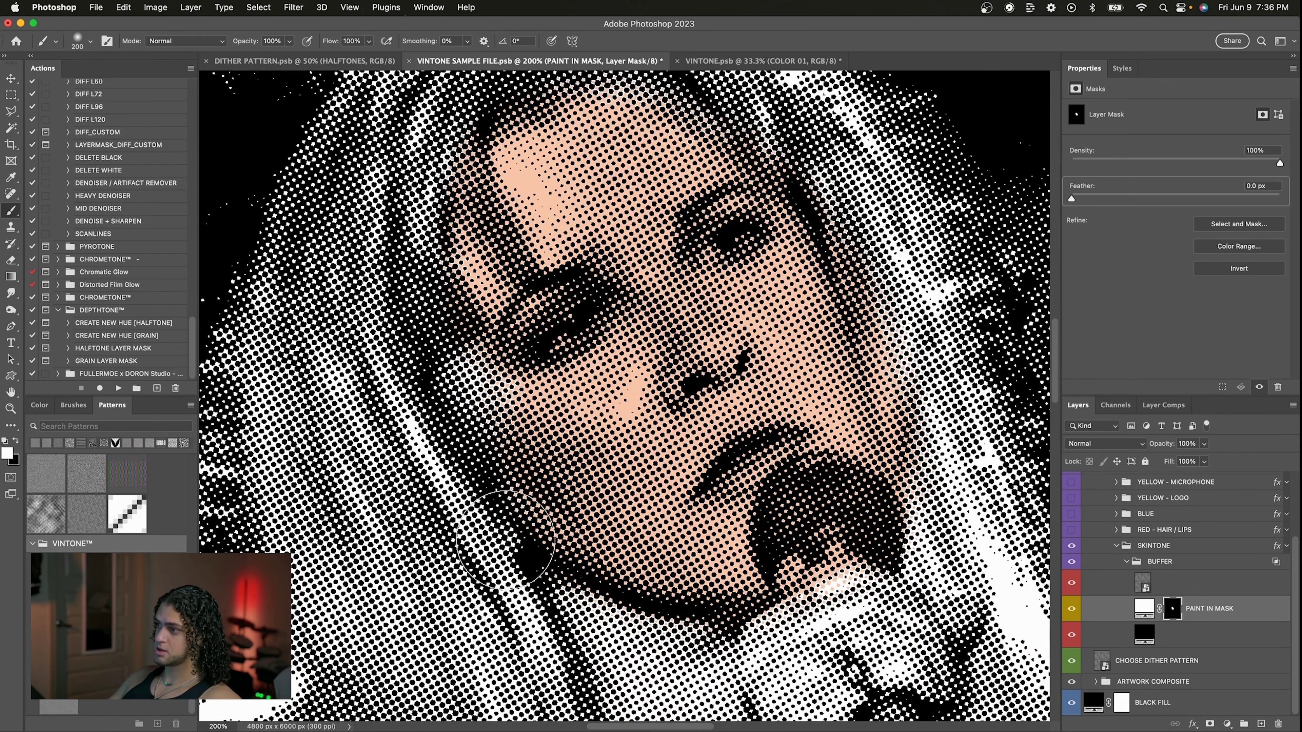
- Extend the skin tone in the same mask over the outer edge of the singer's cheek
left_click_drag(486, 395, 518, 436)
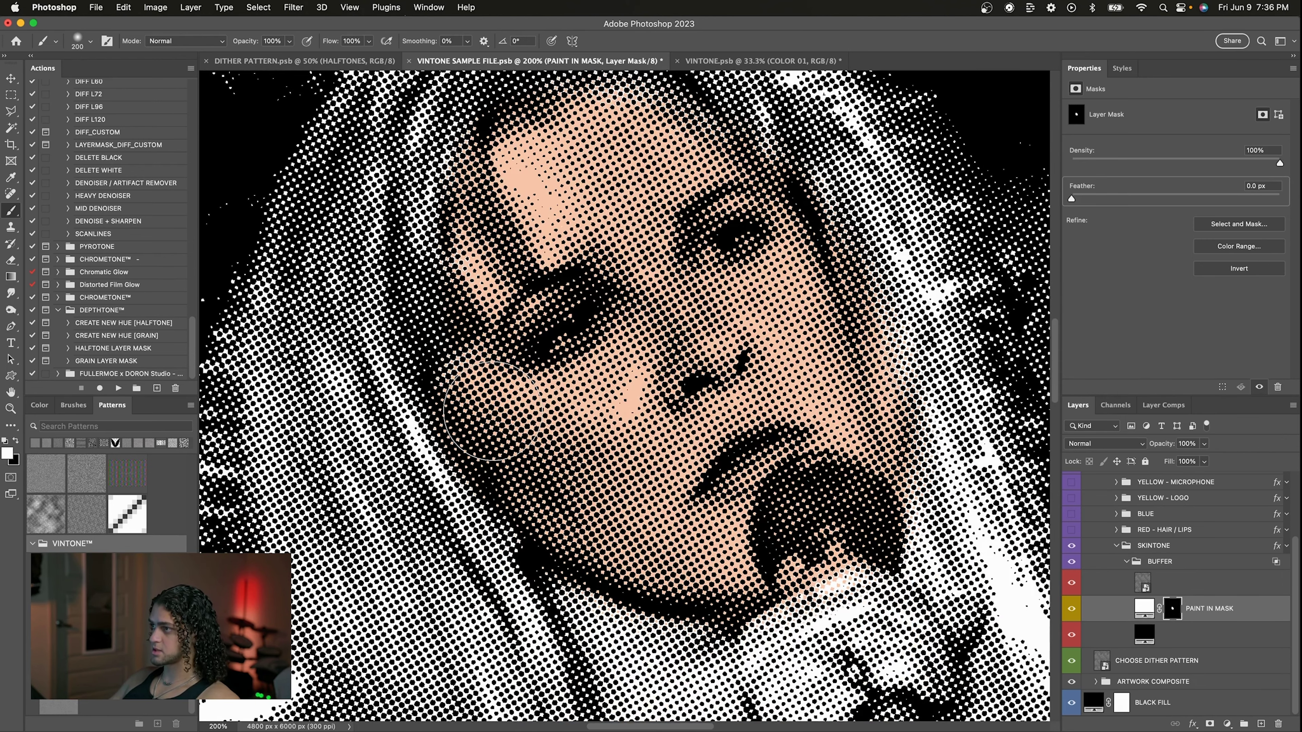
scroll(493, 411, "down", 5)
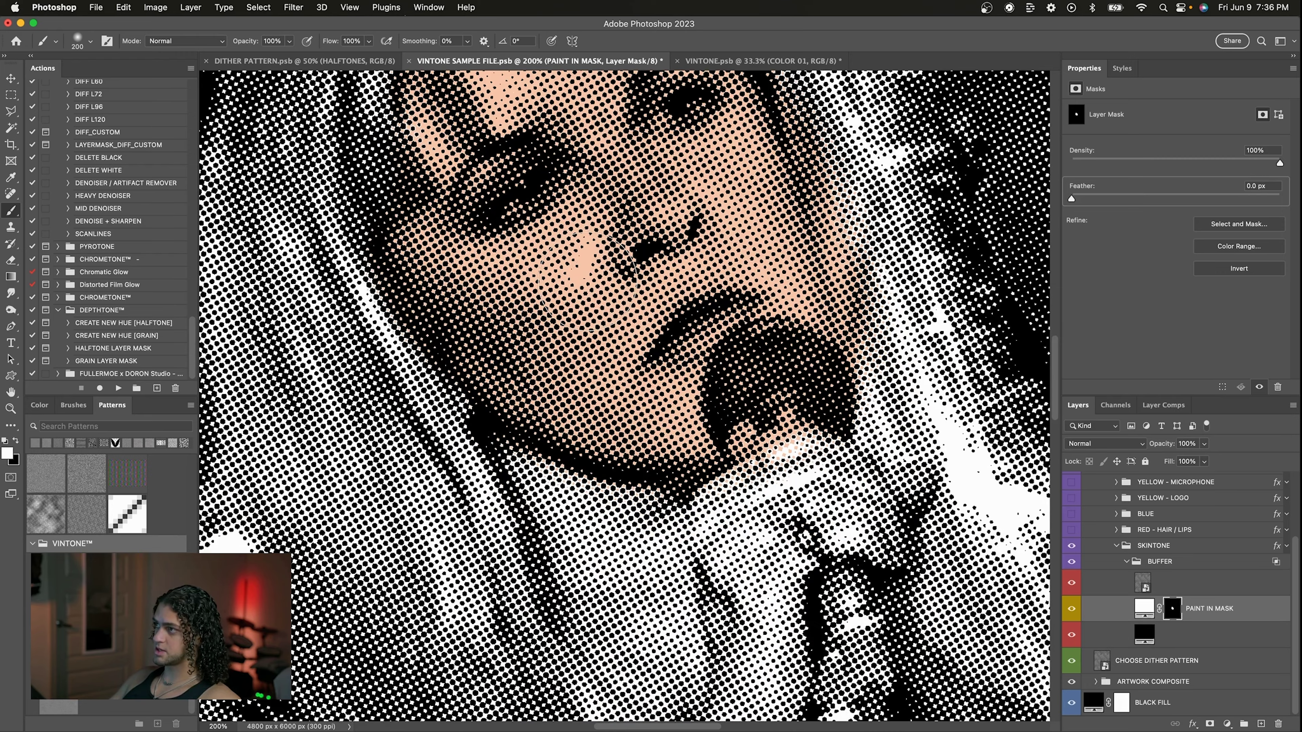
scroll(447, 253, "up", 8)
mouse_move(543, 273)
left_mouse_down()
mouse_move(522, 239)
mouse_move(538, 276)
left_mouse_up()
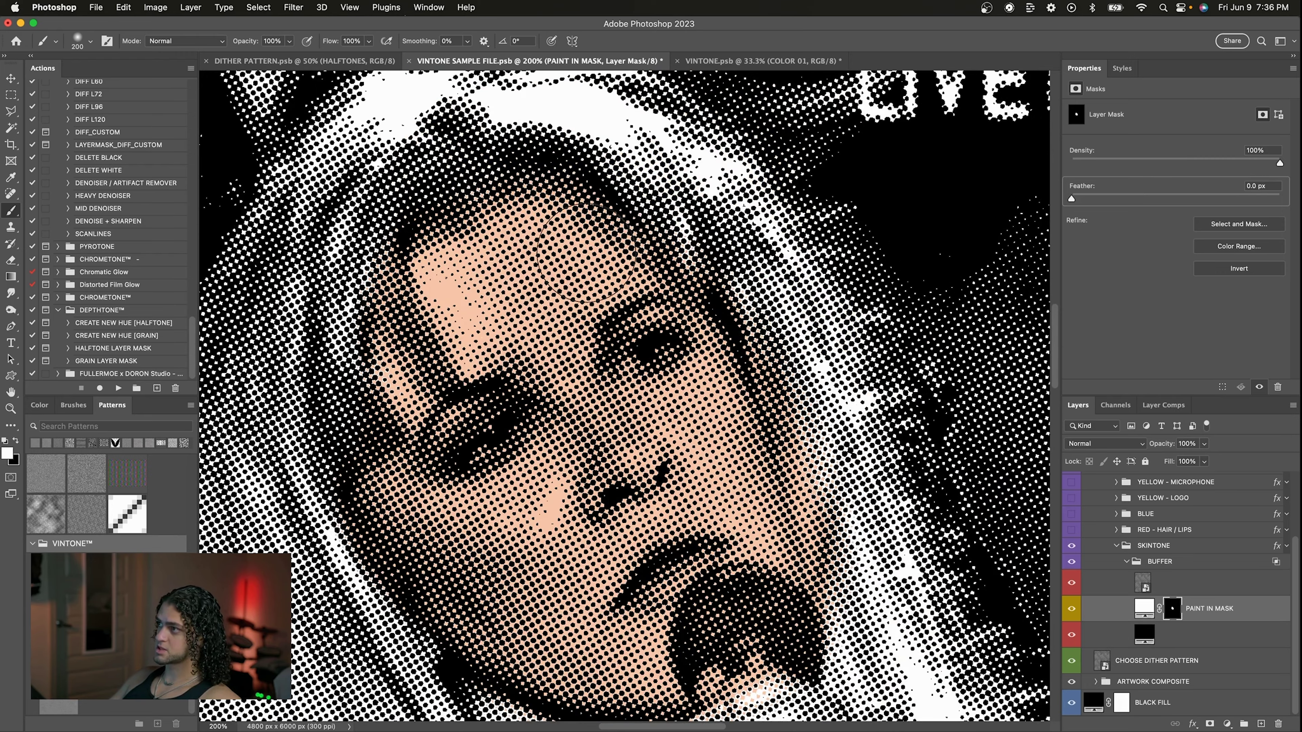
scroll(538, 276, "up", 3)
- Check the Soft Round preset in the brush picker, then dab the mask once on the white hair highlight with a 175 px brush
left_click(79, 42)
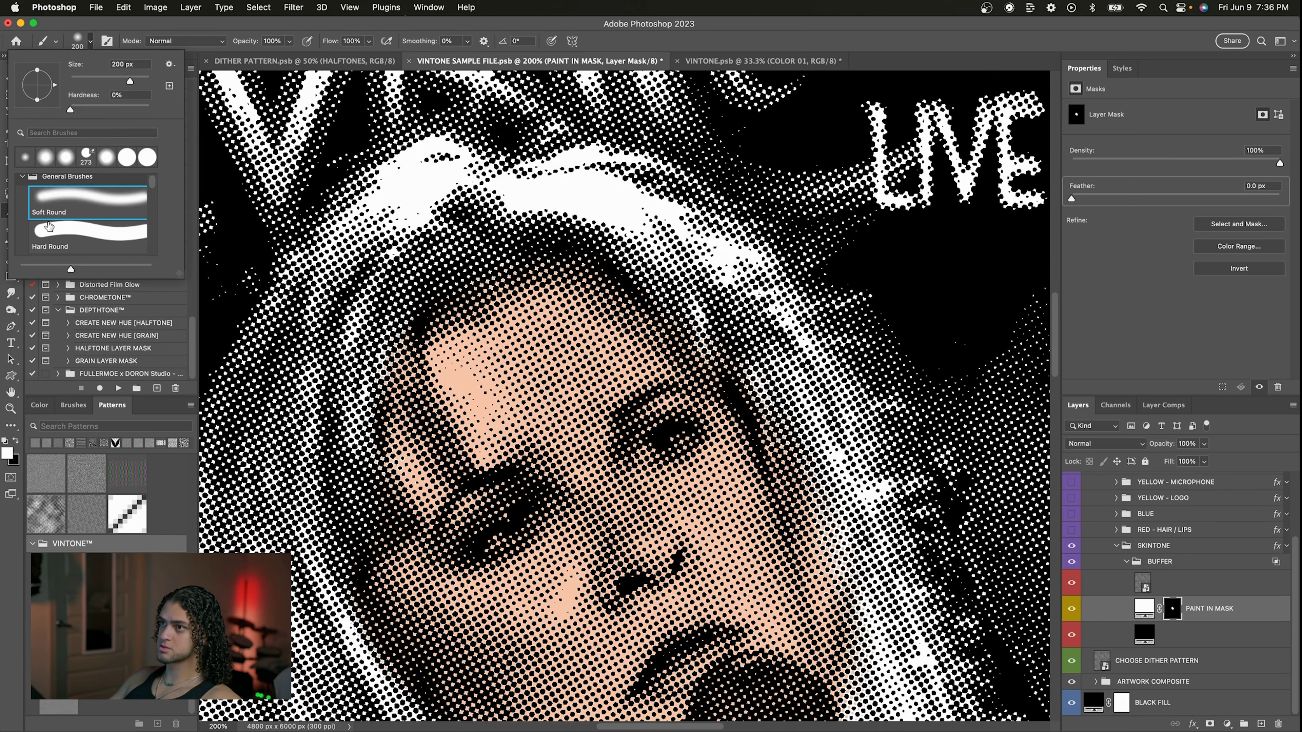
left_click(491, 23)
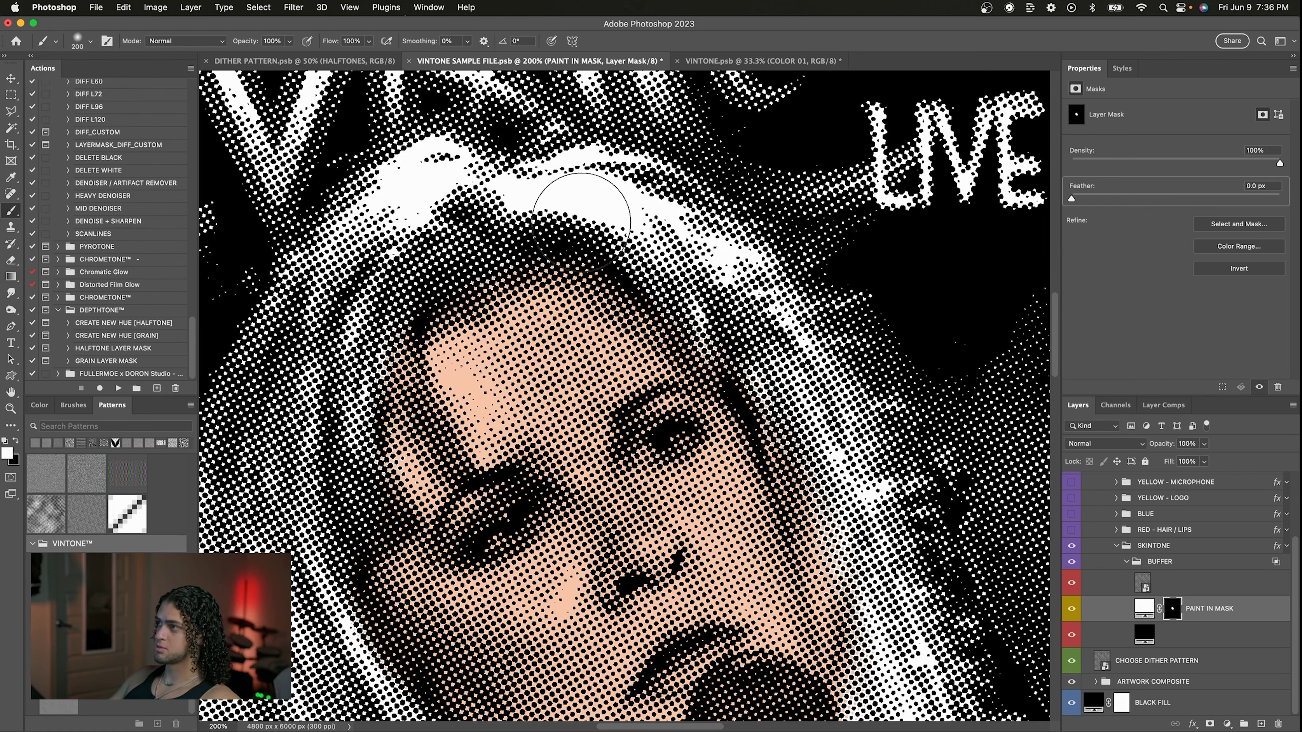
key("h")
left_click_drag(582, 221, 581, 223)
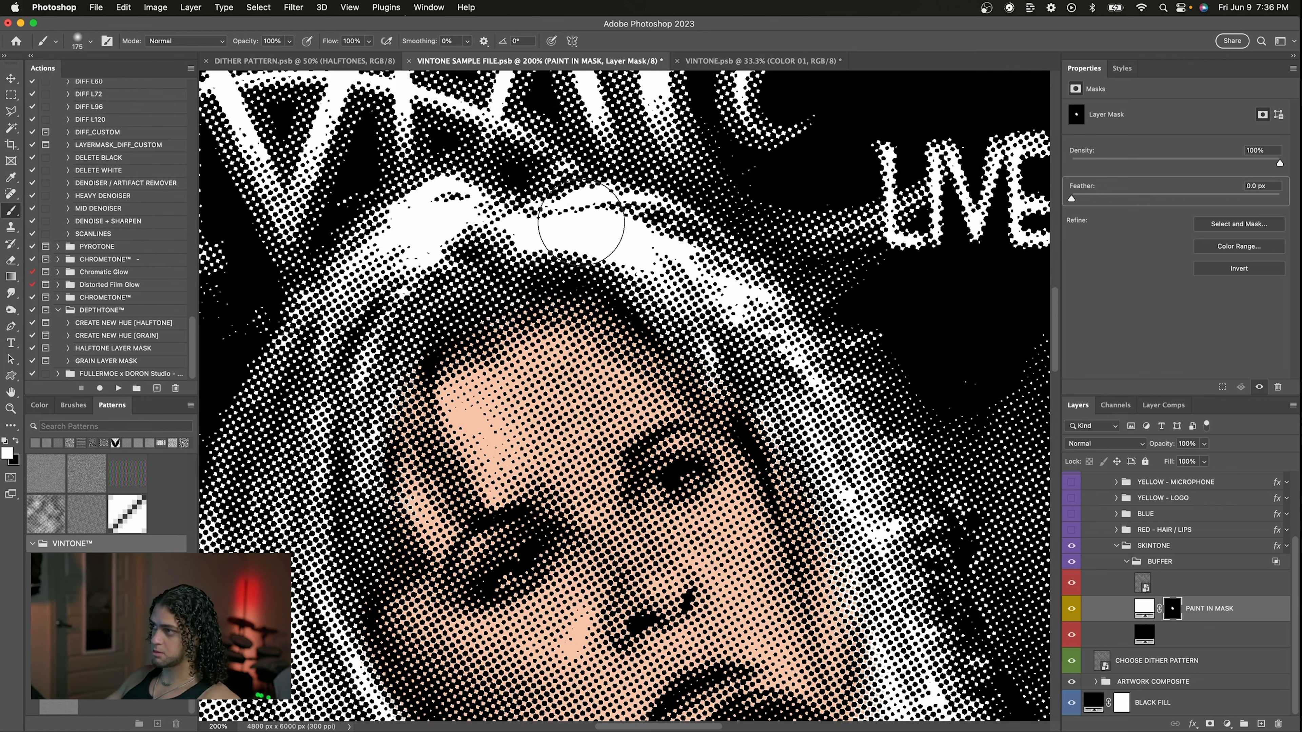
left_click(595, 241)
- Examine up close how the soft dab on the hair highlight breaks into halftone dots, then return to 100% view
key("super+plus")
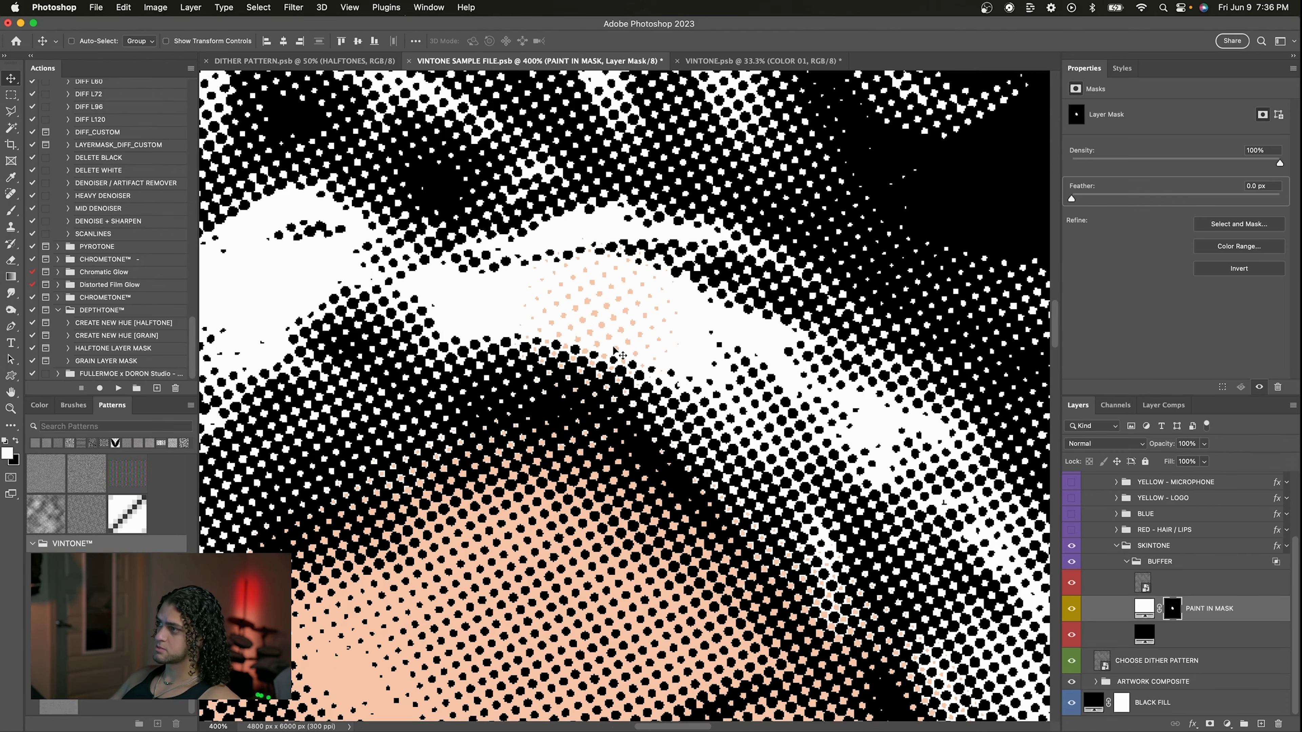
scroll(614, 350, "up", 1)
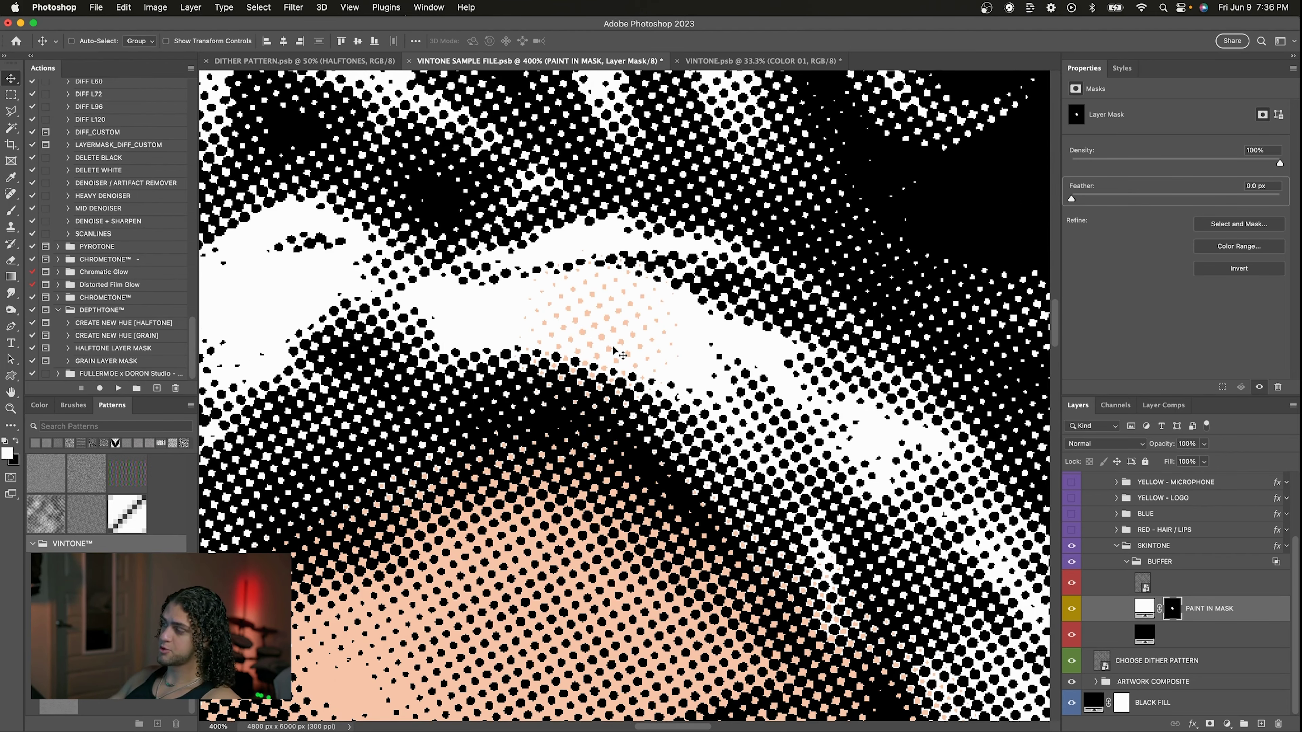
scroll(613, 345, "up", 4)
scroll(659, 351, "up", 2)
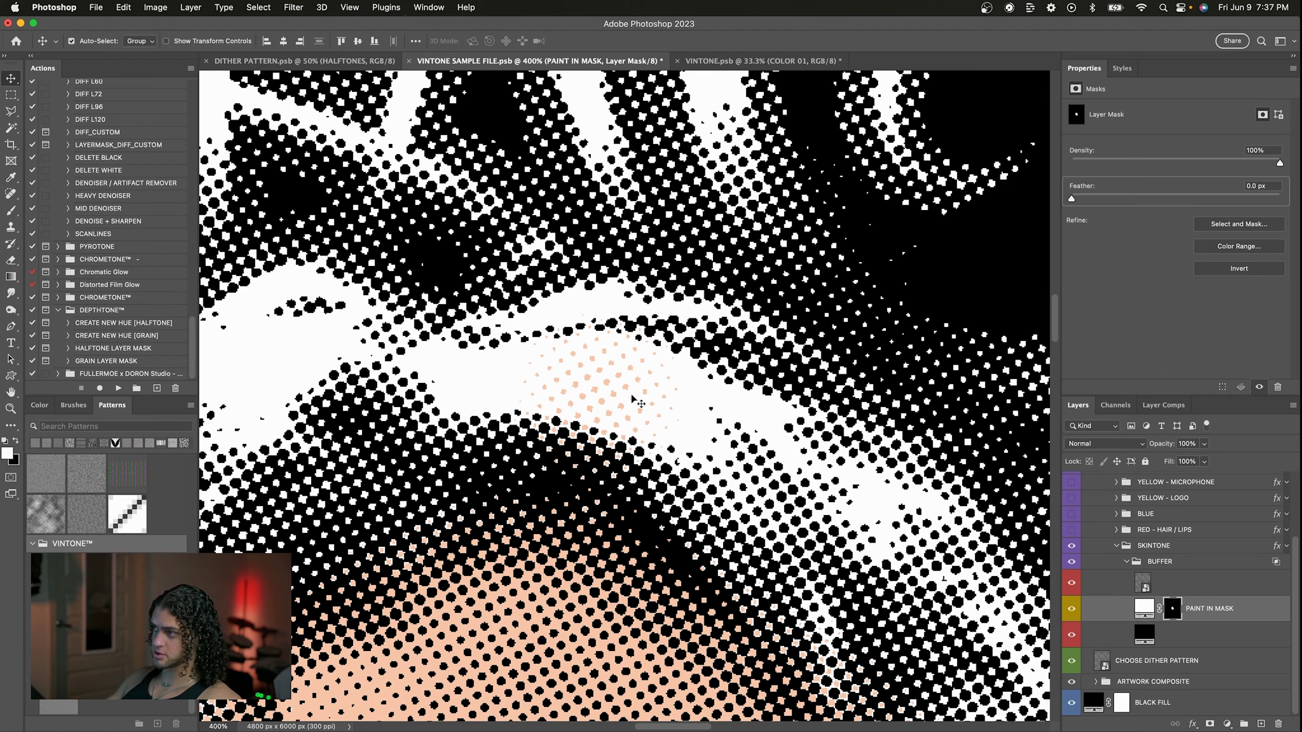
key("super+minus")
key("super+minus")
key("super+plus")
key("super+plus")
key("super+equal")
key("super+equal")
key("super+equal")
key("super+equal")
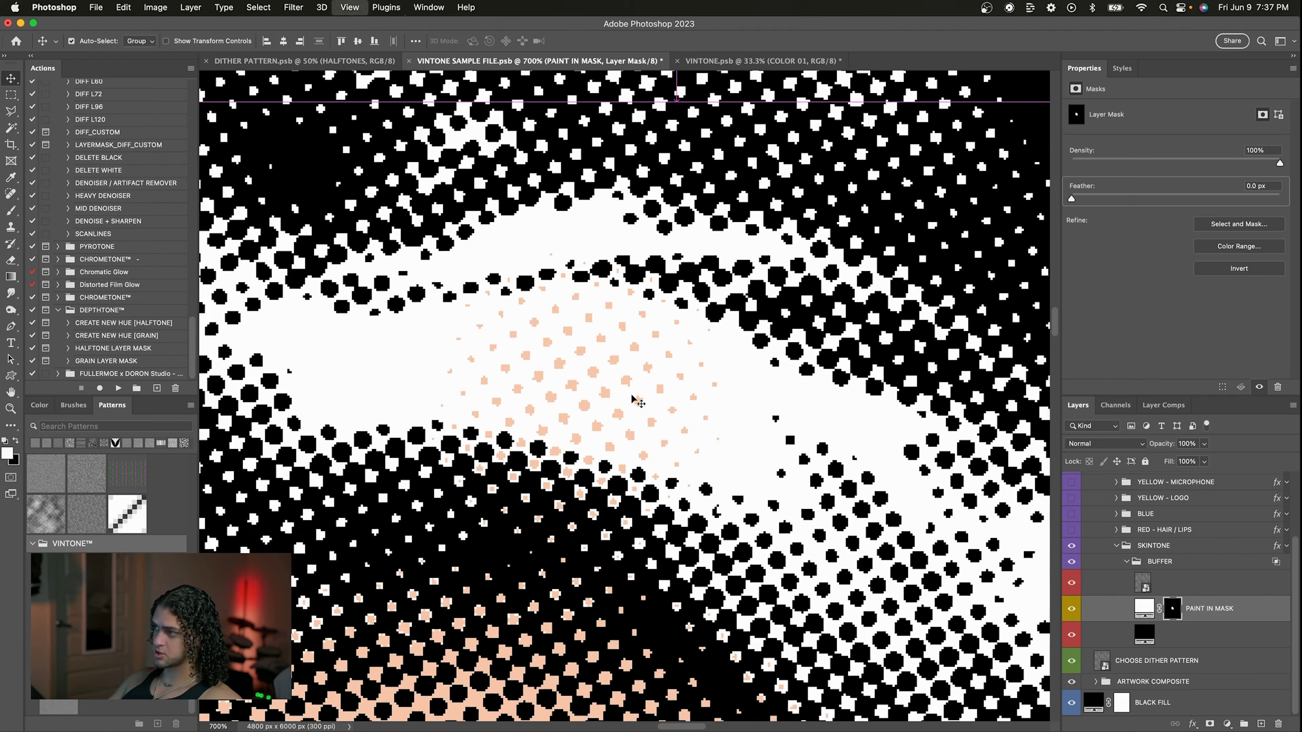
scroll(634, 399, "up", 3)
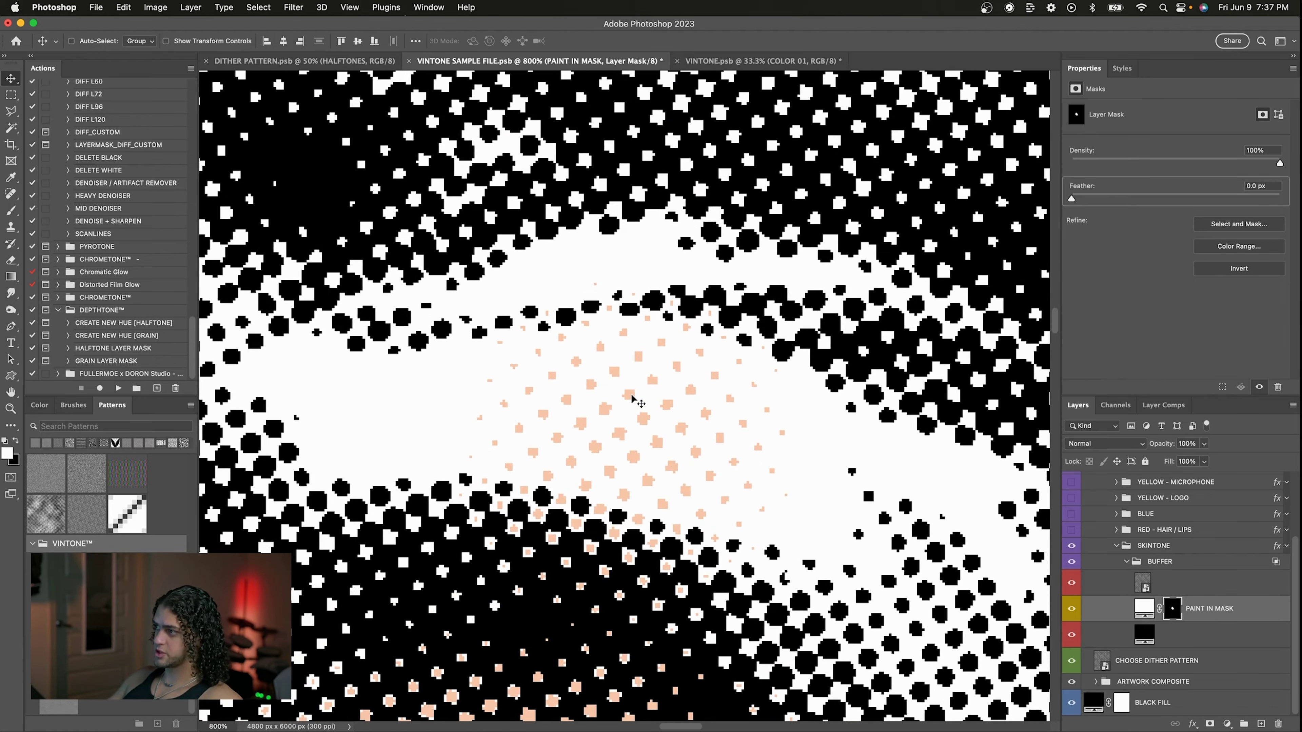
key("super+minus")
key("super+minus")
key("super+minus")
key("super+minus")
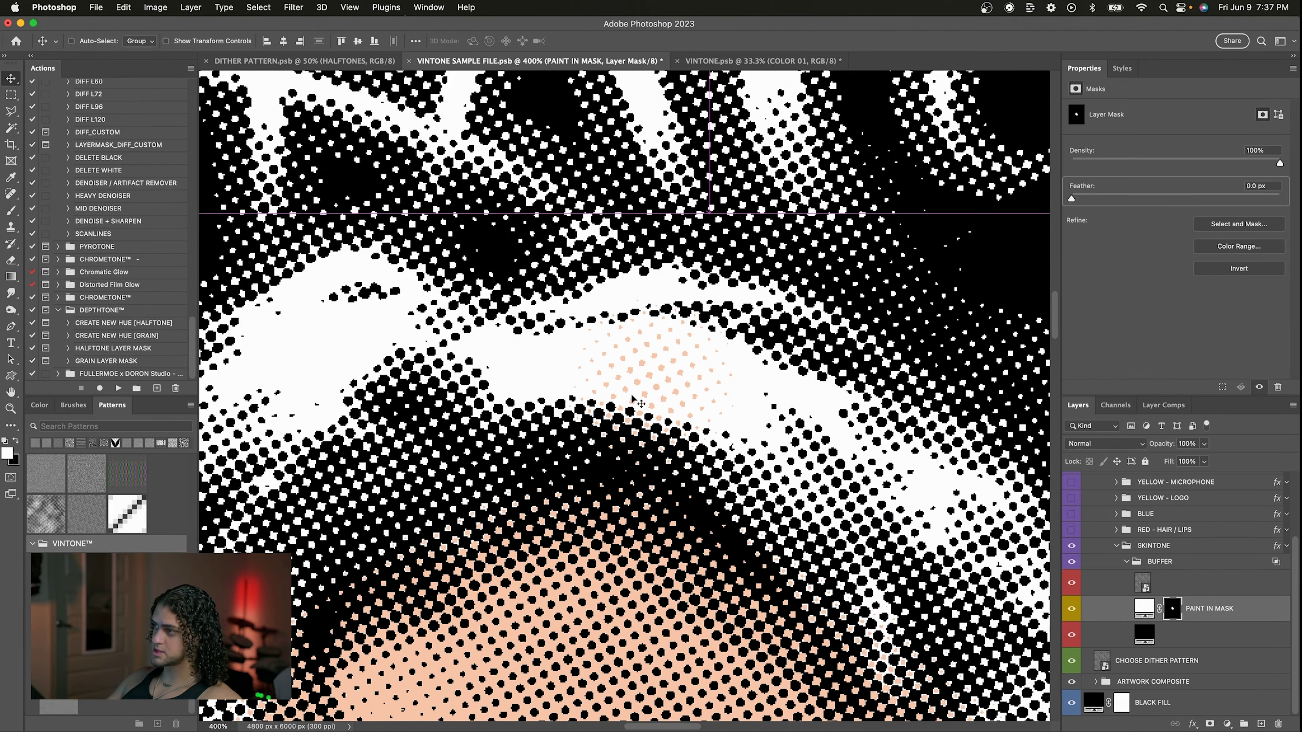
key("super+minus")
key("super+minus")
key("super+minus")
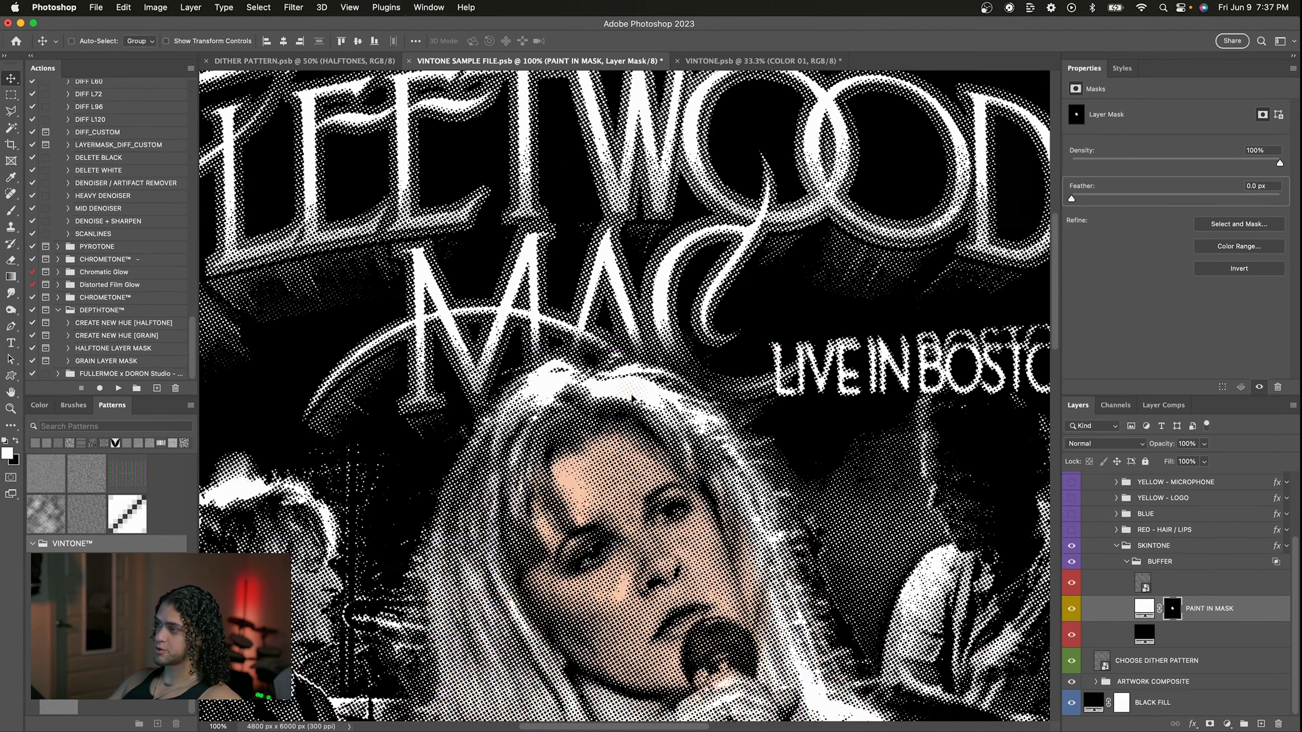
- Paint the skin tone over the singer's neck in the PAINT IN MASK layer mask with a 150 px soft brush
key("b")
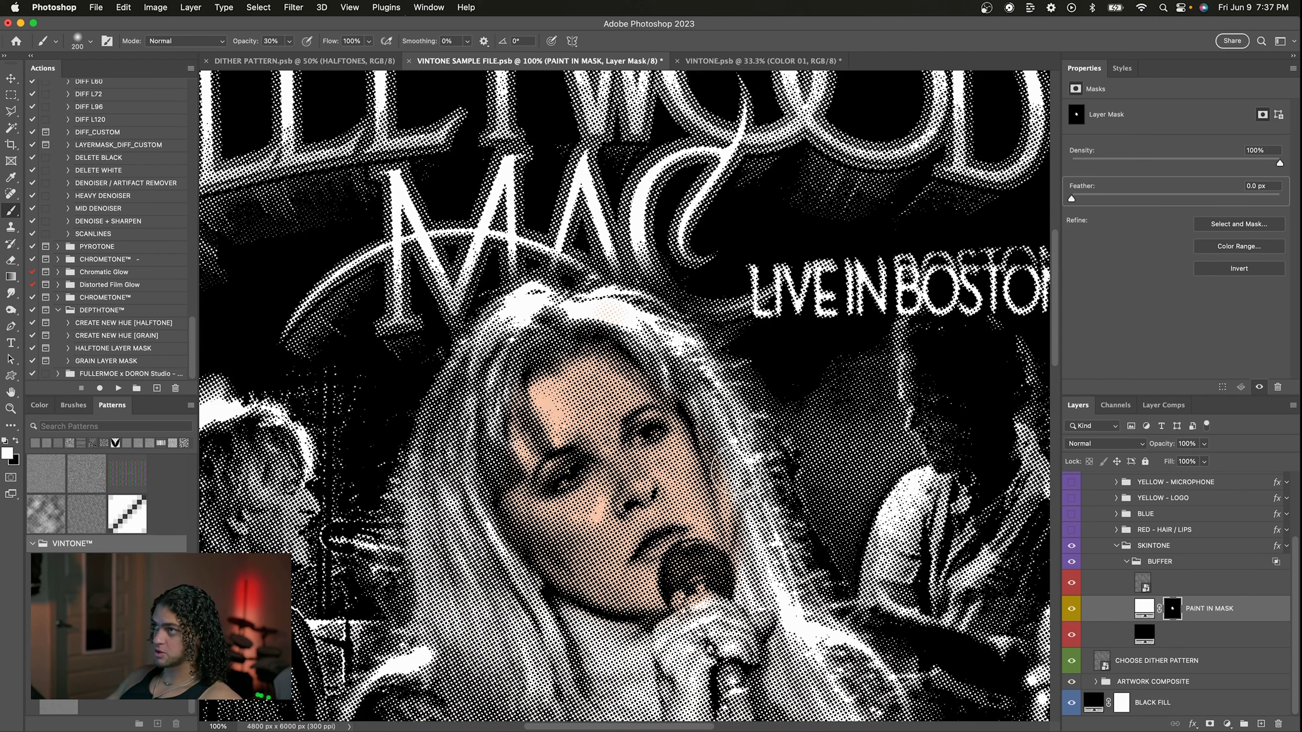
scroll(725, 481, "down", 3)
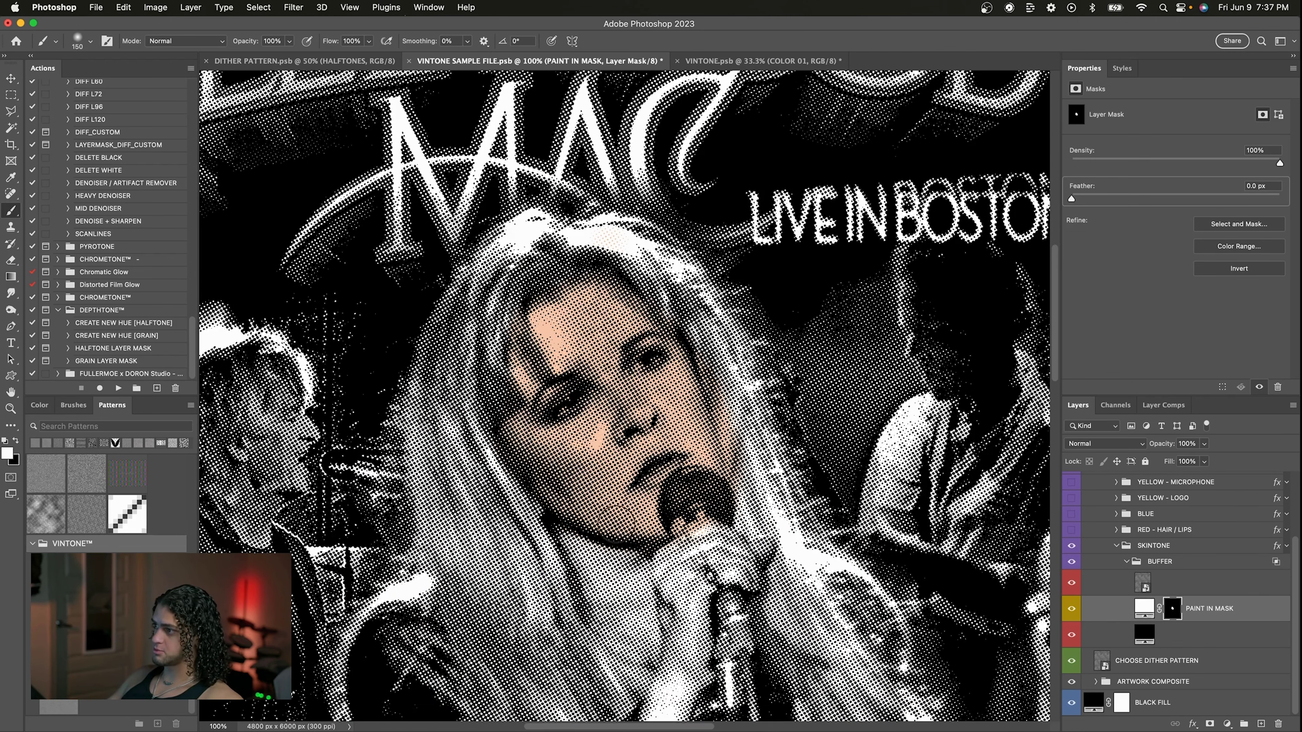
mouse_move(592, 531)
left_mouse_down()
mouse_move(604, 614)
mouse_move(634, 650)
mouse_move(630, 577)
left_mouse_up()
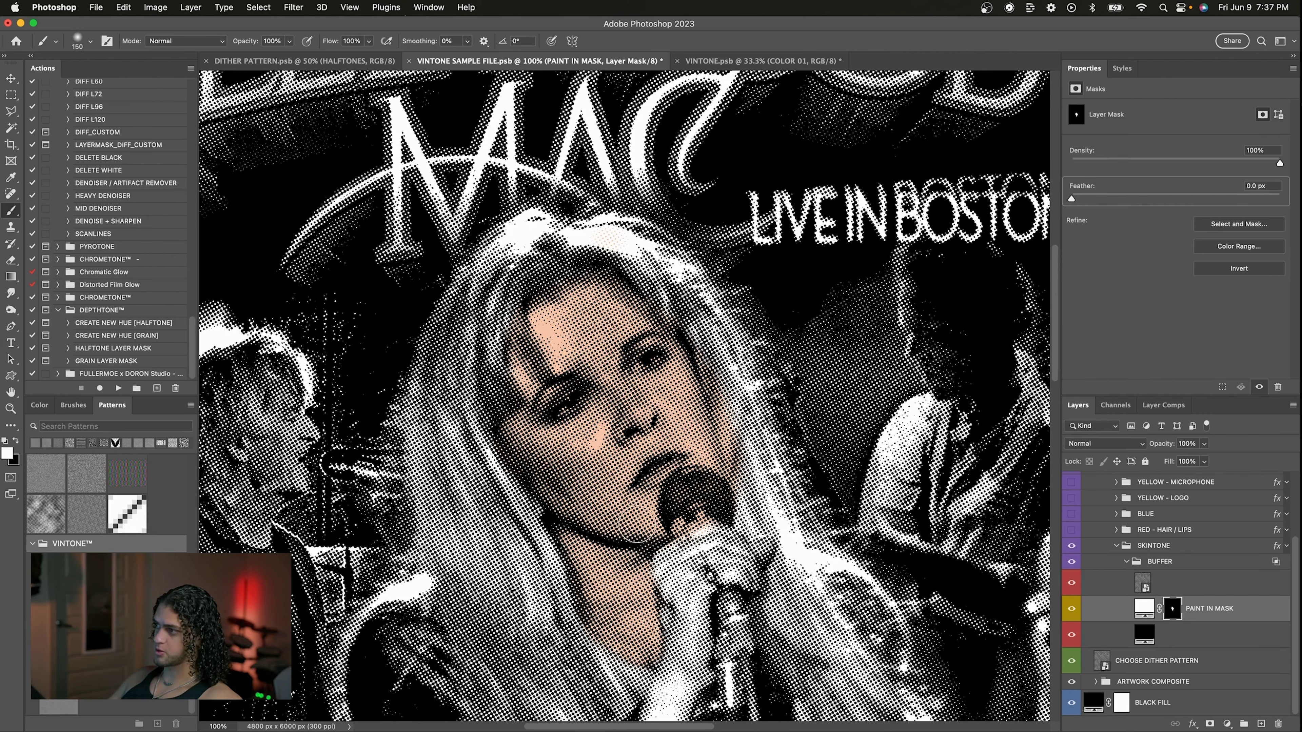
- Inspect the halftone edges of the painted neck up close while trying different brush sizes, ending at 125 px
scroll(638, 513, "down", 3)
scroll(617, 498, "down", 3)
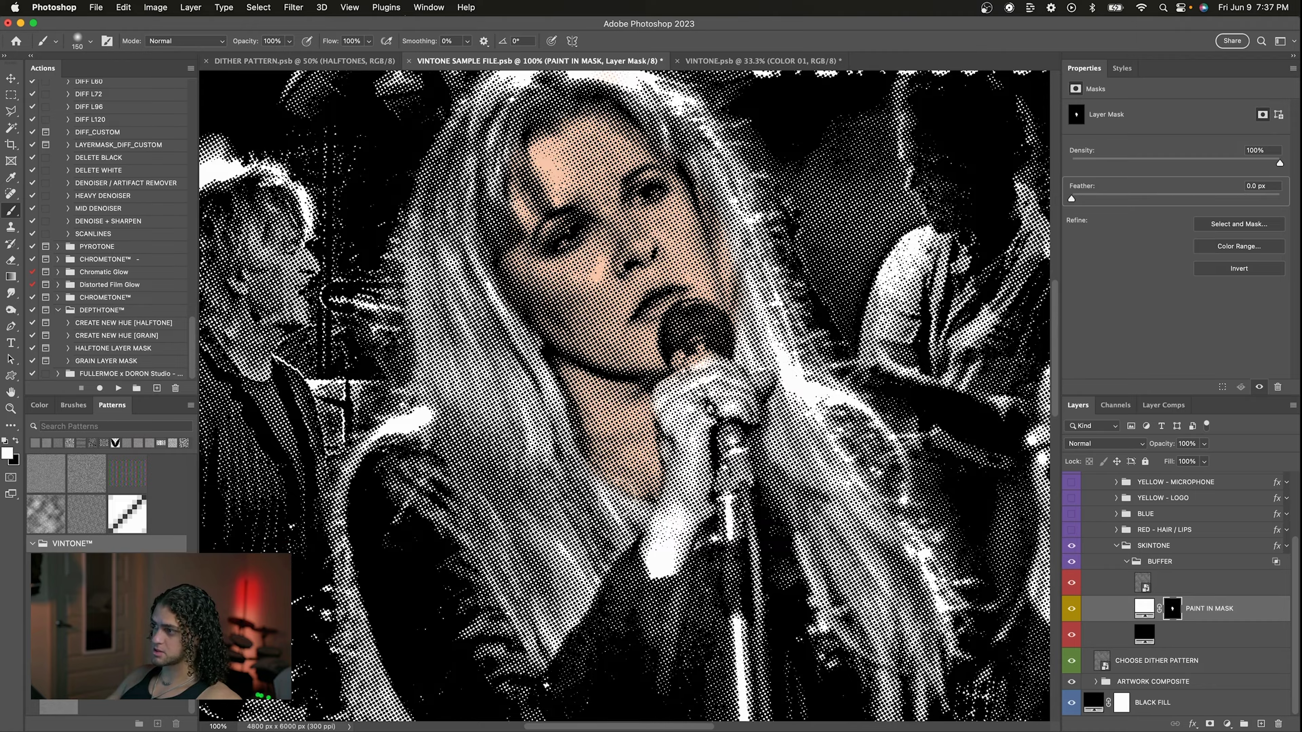
key("super+plus")
key("super+plus")
key("super+plus")
scroll(617, 498, "down", 3)
key("bracketleft")
key("bracketleft")
key("bracketleft")
key("bracketleft")
key("bracketright")
key("bracketright")
key("bracketright")
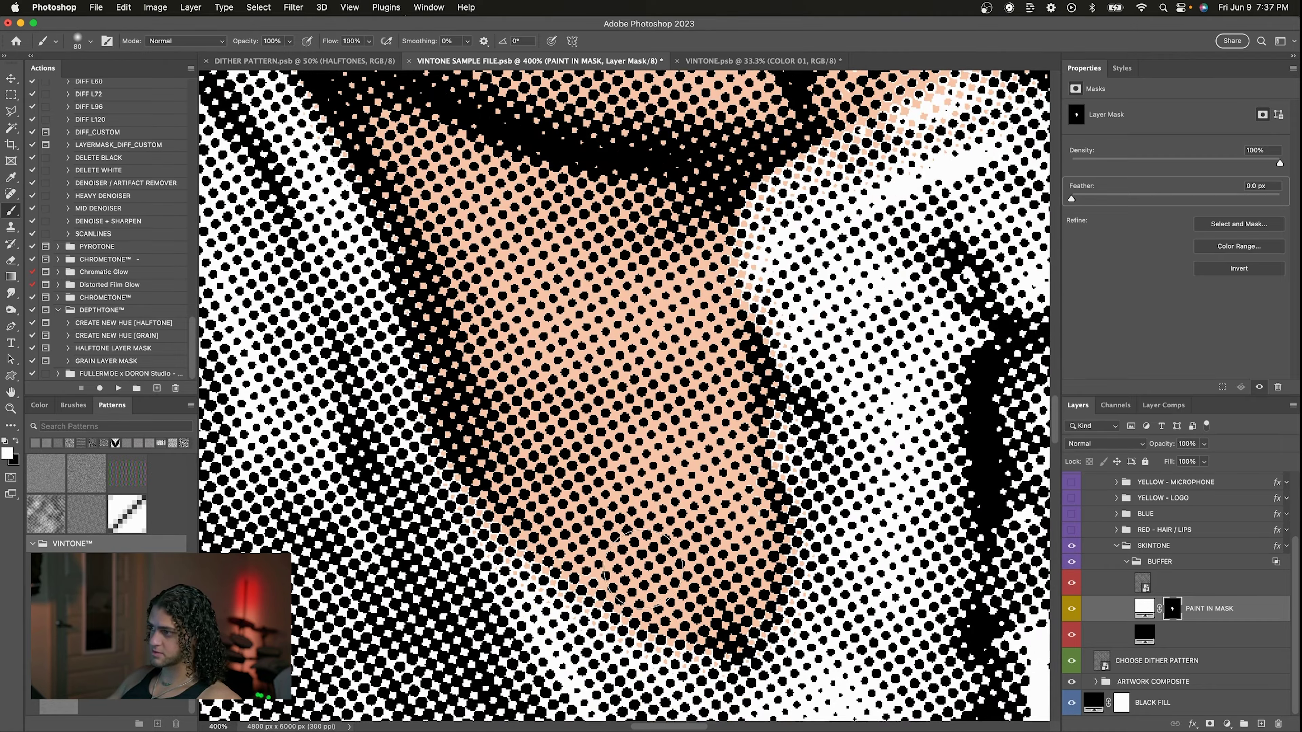
scroll(647, 589, "down", 3)
key("super+minus")
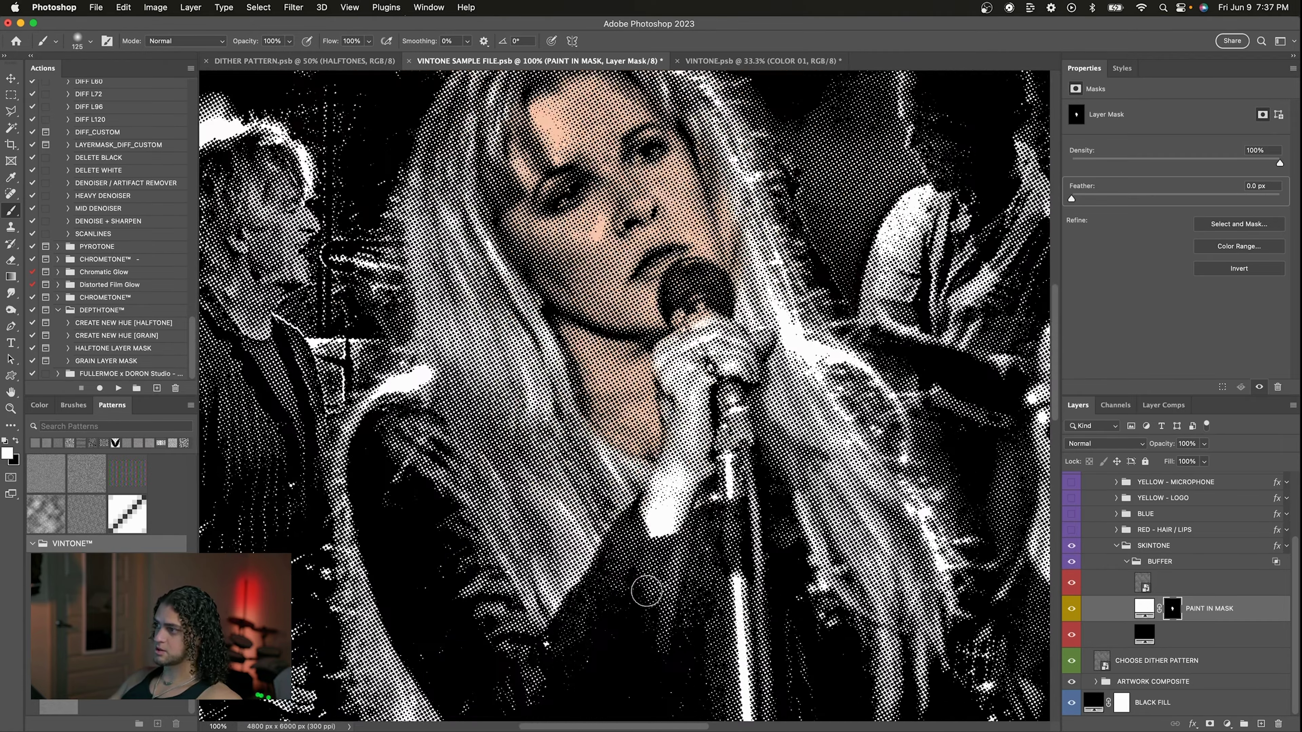
- Paint the mask over the hair beside the singer's face and down to her shoulder with a 122 px hard brush
scroll(647, 591, "up", 3)
mouse_move(462, 357)
left_mouse_down()
mouse_move(466, 452)
mouse_move(461, 357)
mouse_move(492, 461)
mouse_move(518, 492)
mouse_move(458, 472)
mouse_move(473, 473)
left_mouse_up()
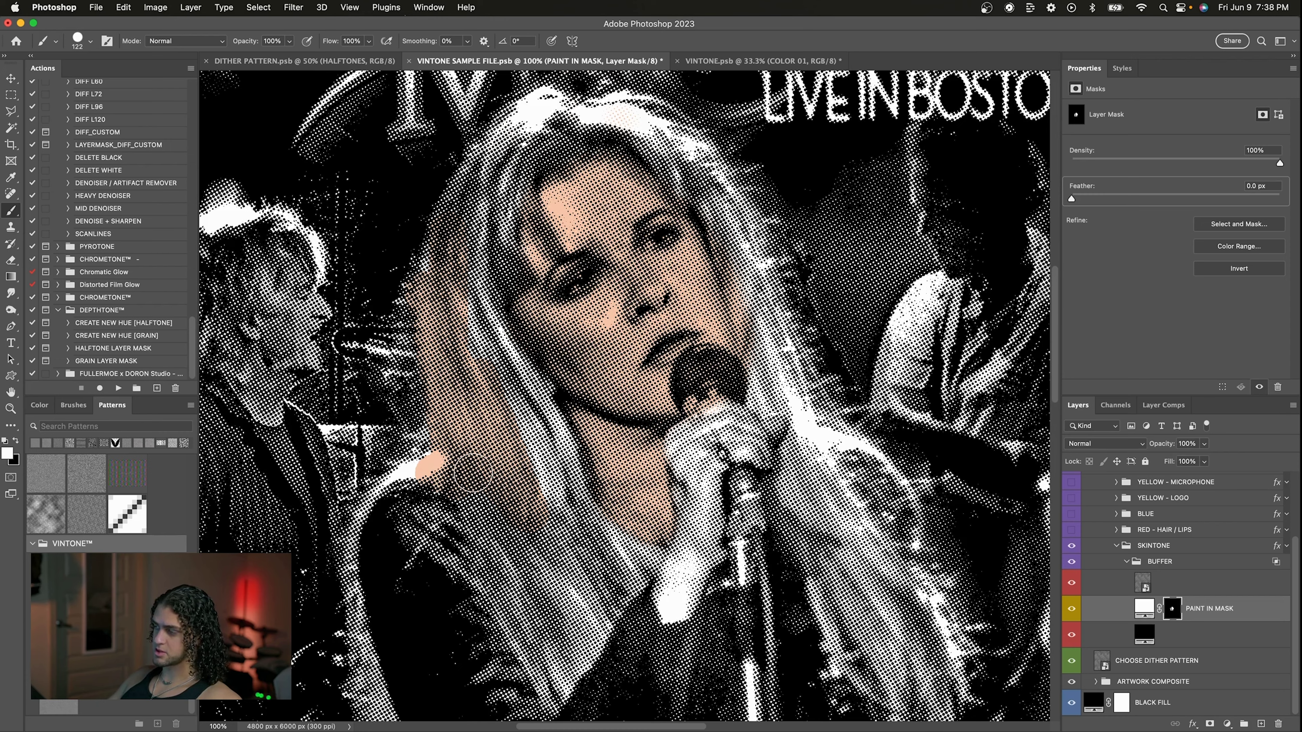
- Undo the hard-brush strokes painted over the hair beside the singer's face and on her shoulder
scroll(473, 473, "up", 3)
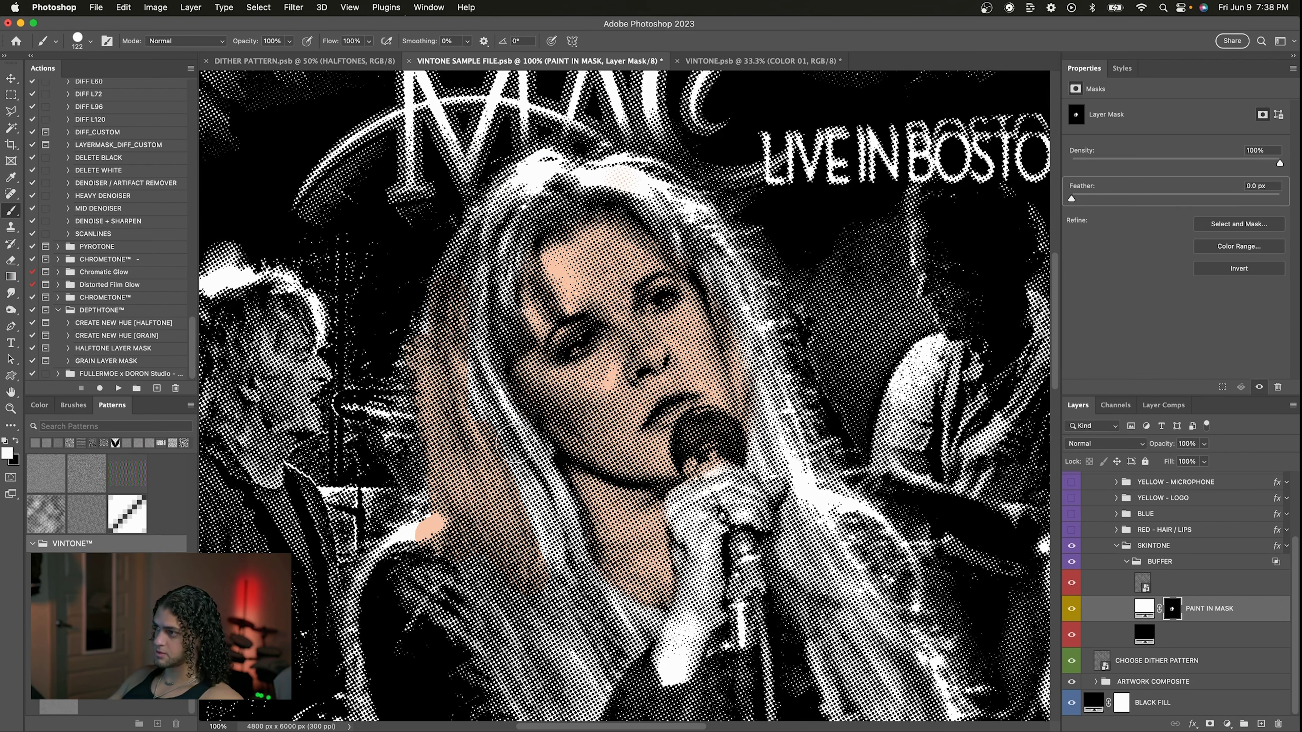
key("super+z")
key("super+z")
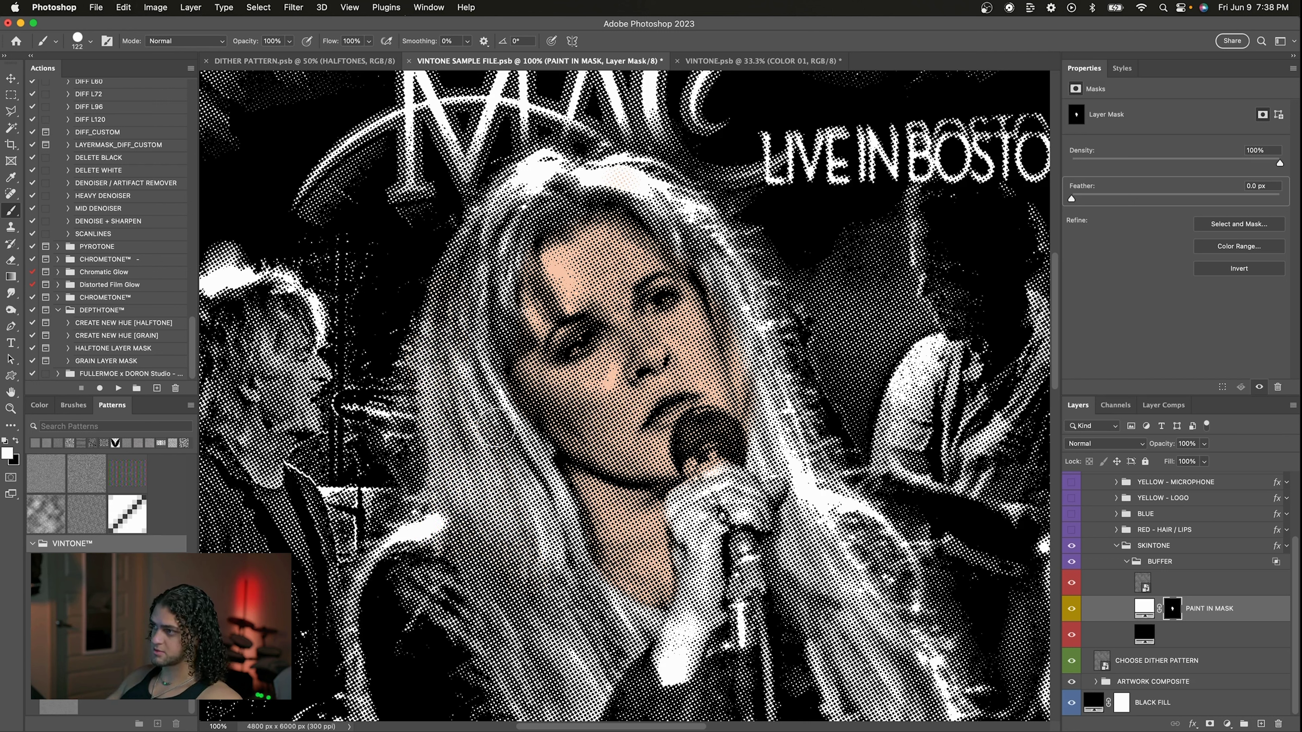
- Try soft skin tone strokes down the hair beside the singer's face, using 124 px and 175 px brushes
mouse_move(495, 427)
left_mouse_down()
mouse_move(494, 277)
mouse_move(498, 376)
left_mouse_up()
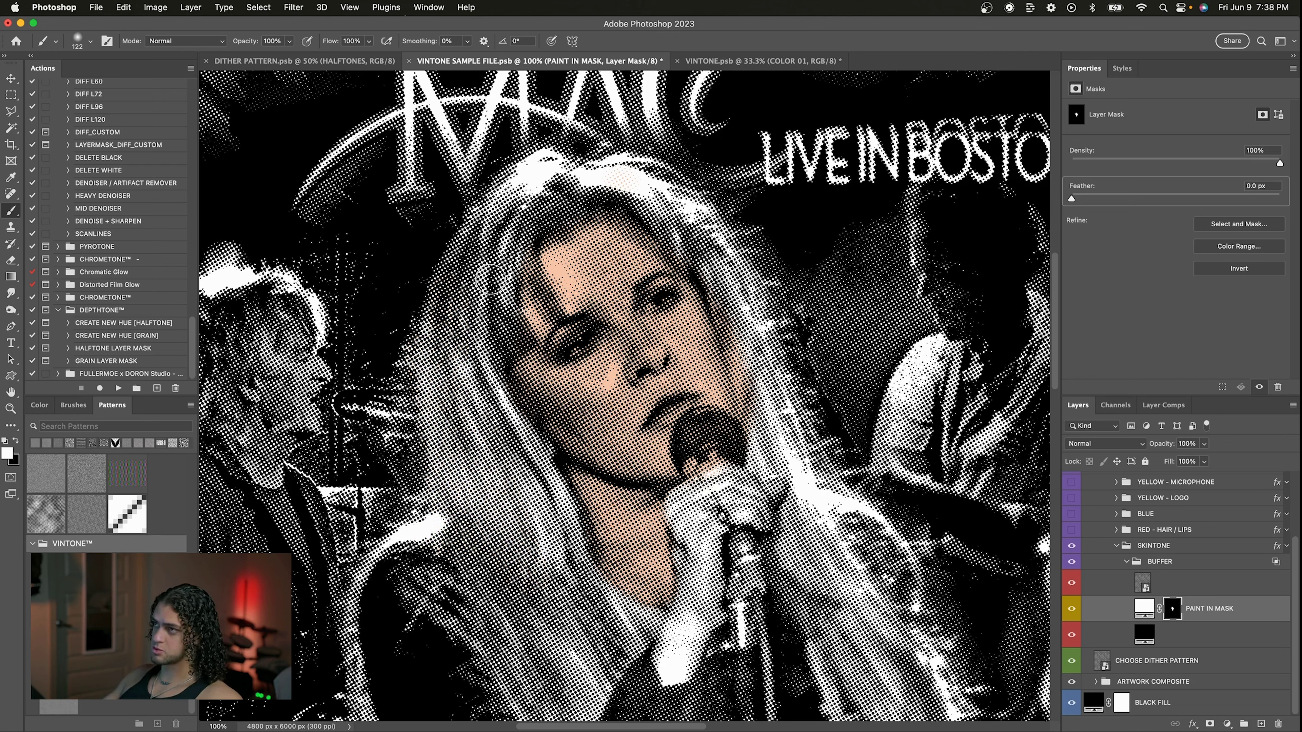
mouse_move(455, 395)
left_mouse_down()
mouse_move(451, 526)
mouse_move(456, 419)
mouse_move(484, 549)
left_mouse_up()
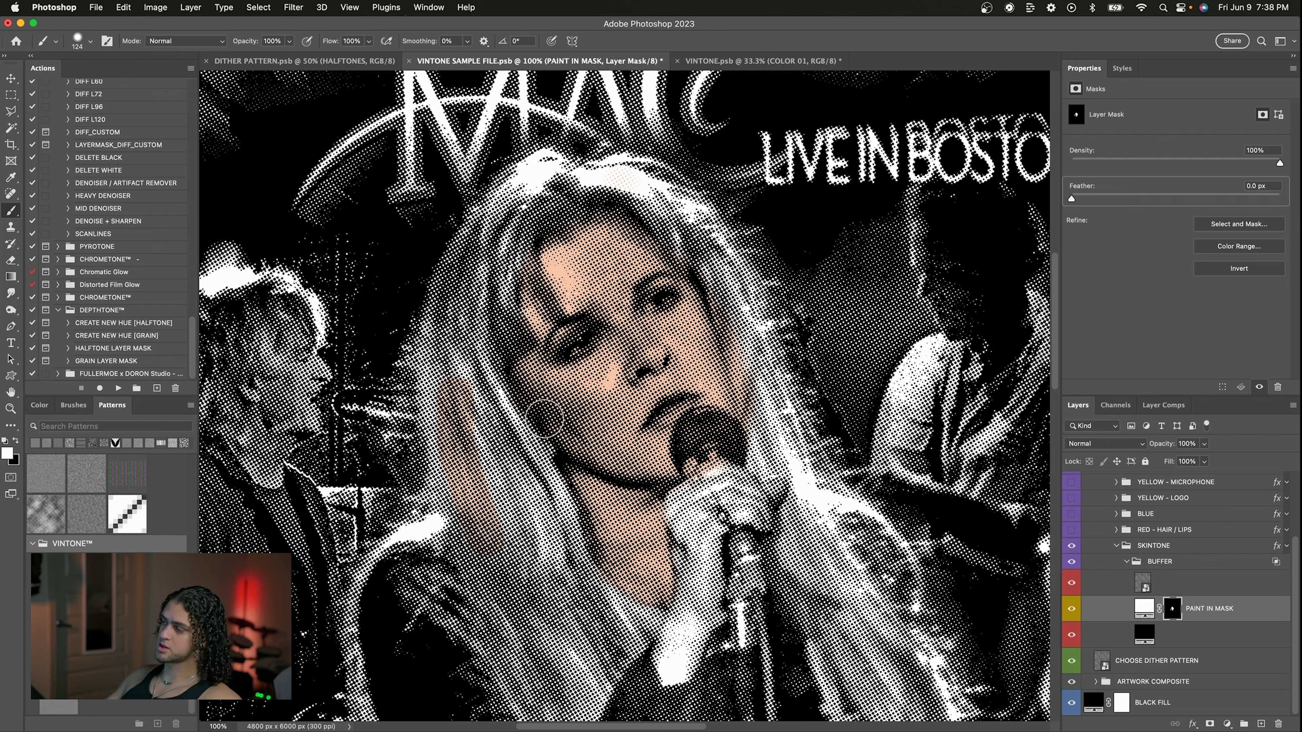
key("super+z")
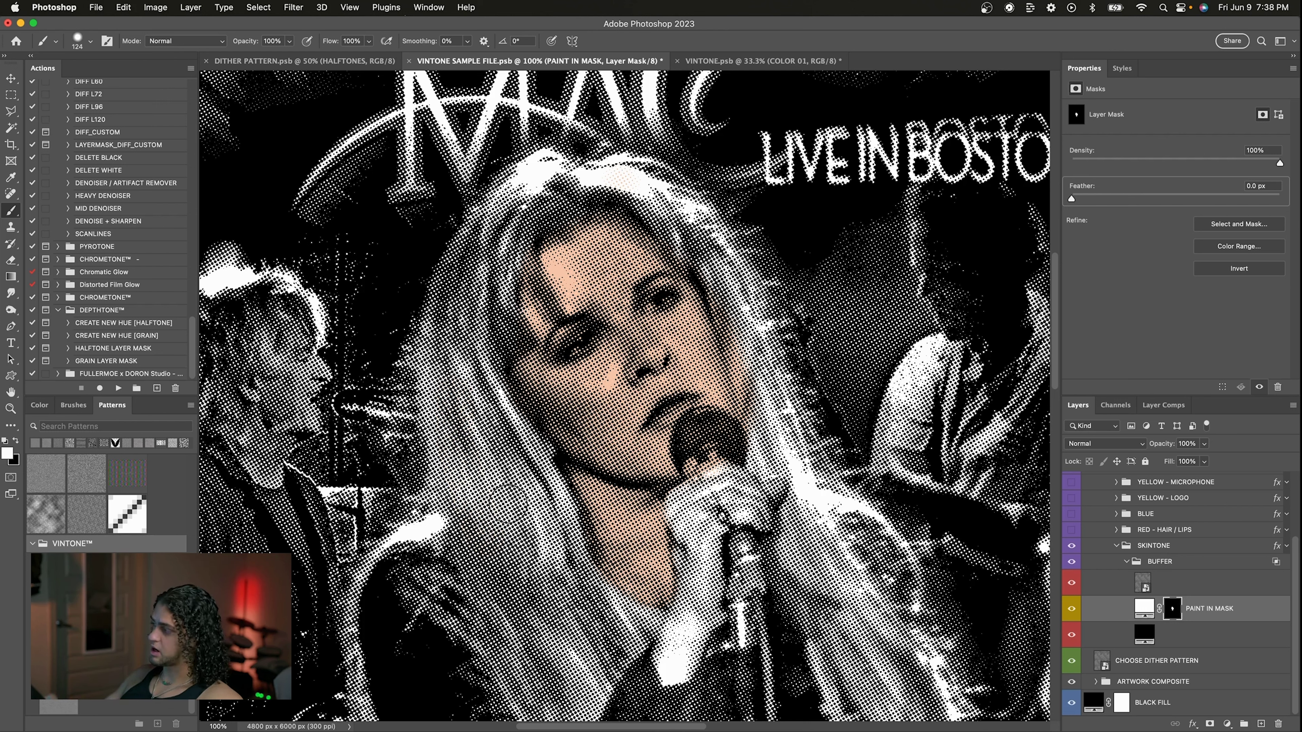
key("bracketright")
key("bracketright")
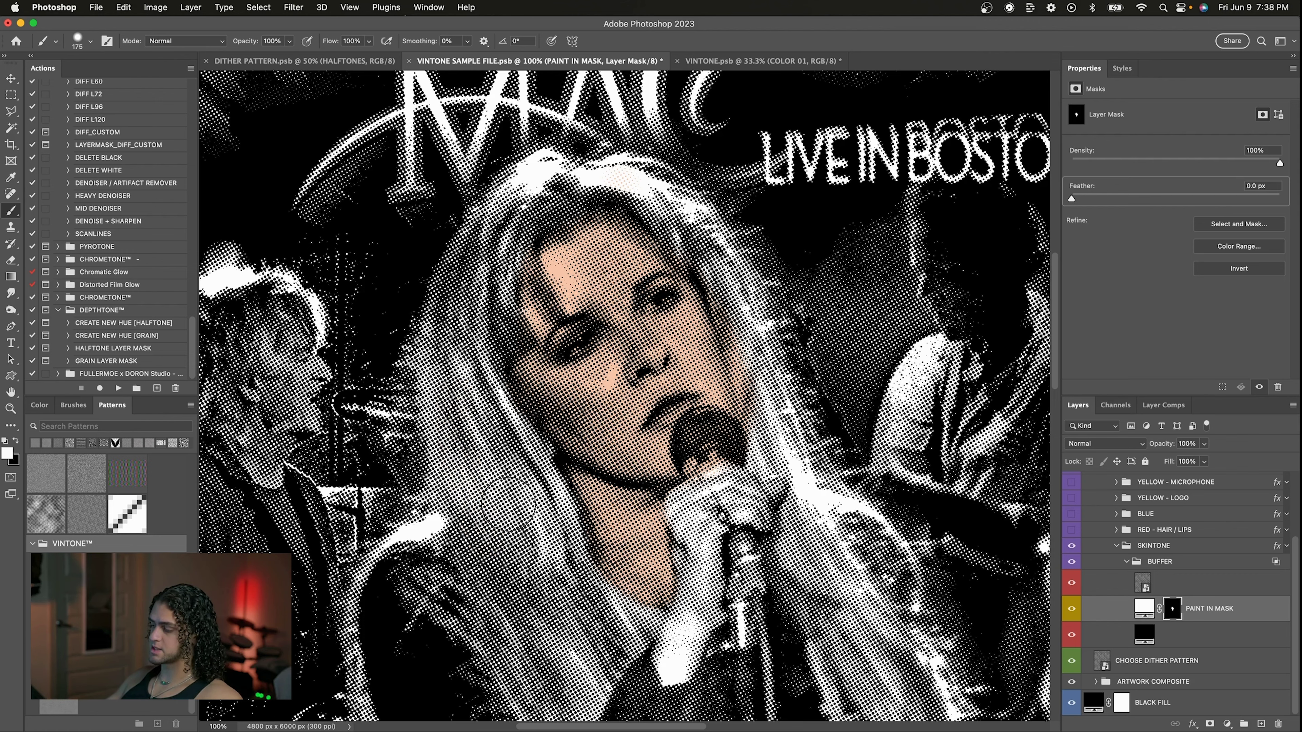
left_click_drag(509, 505, 500, 271, "ctrl+alt")
scroll(566, 406, "down", 2)
scroll(565, 406, "right", 2)
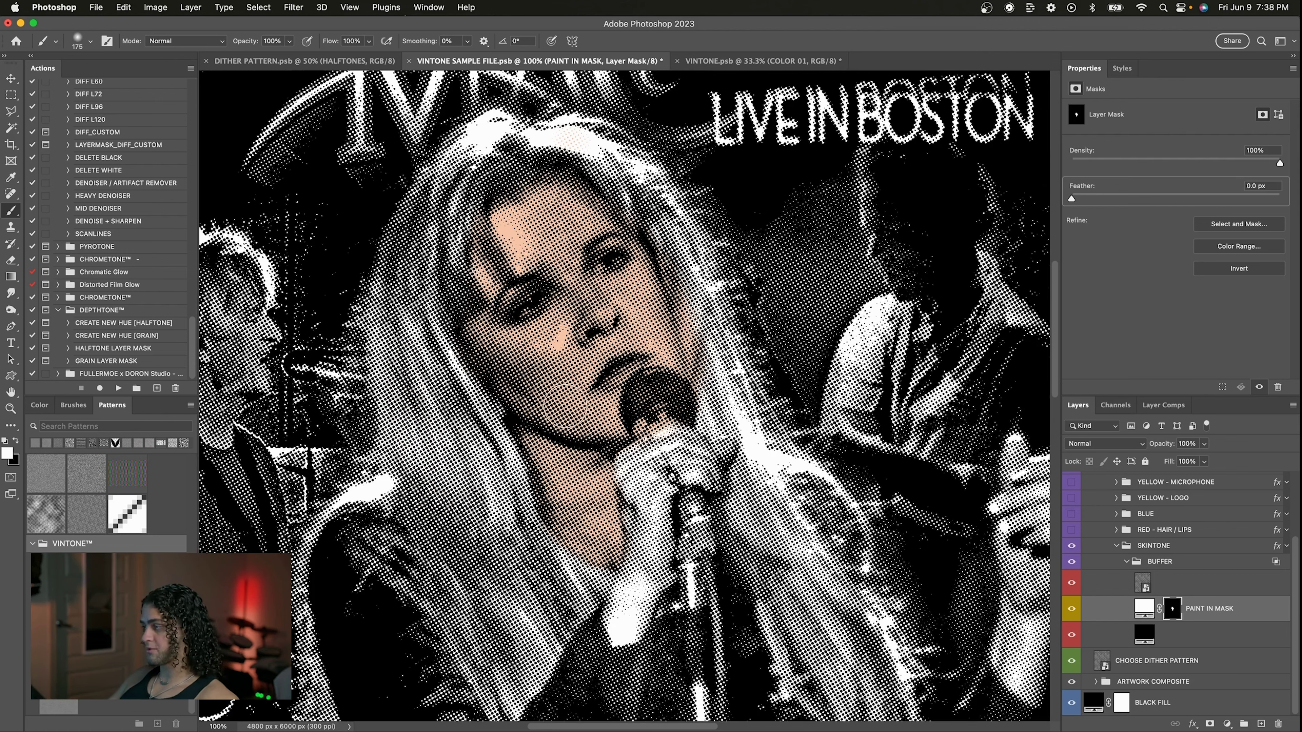
- Erase the stray skin tone from the microphone in the mask with black and the 175 px brush
key("x")
left_click_drag(650, 397, 668, 395)
key("v")
scroll(669, 395, "up", 2)
- Paint a light skin tone over the singer's hair on both sides with a 500 px soft brush at 37% opacity
key("b")
left_click(290, 41)
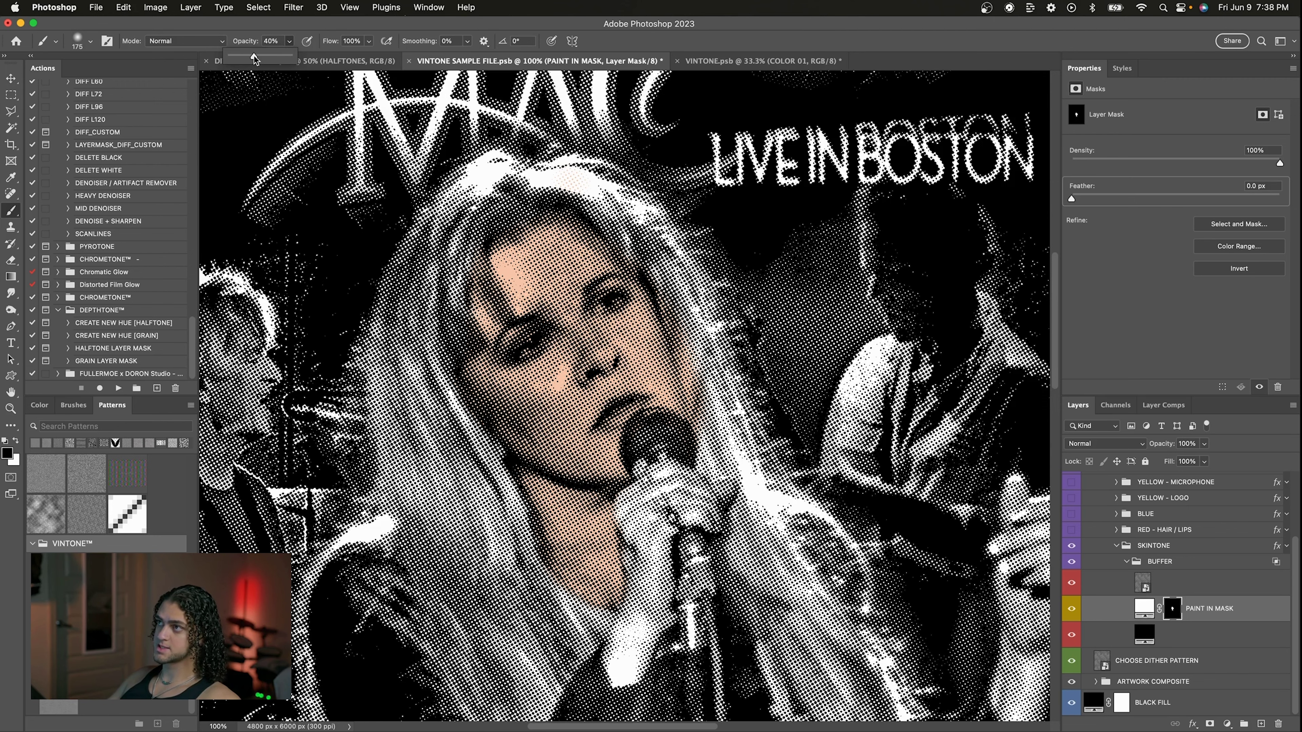
left_click_drag(253, 56, 252, 56)
left_click(359, 23)
key("]")
key("]")
key("]")
key("]")
key("]")
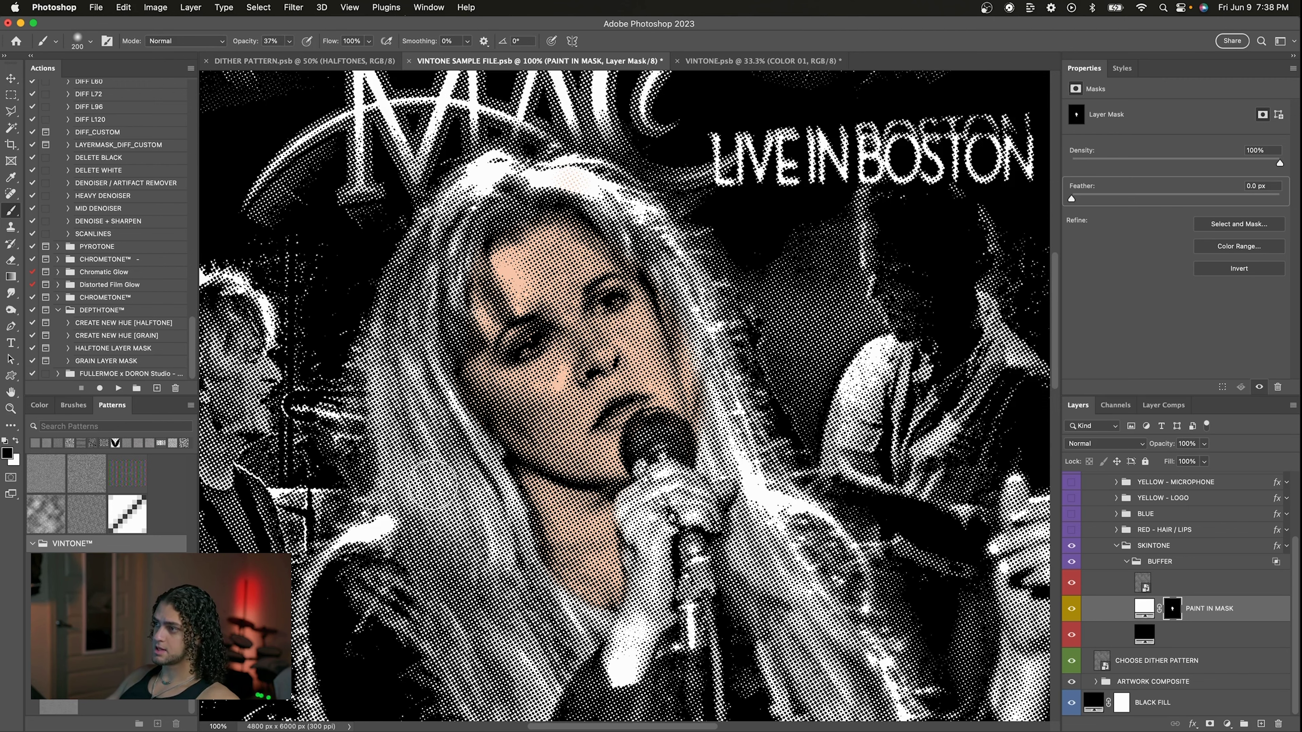
key("super+minus")
key("bracketright")
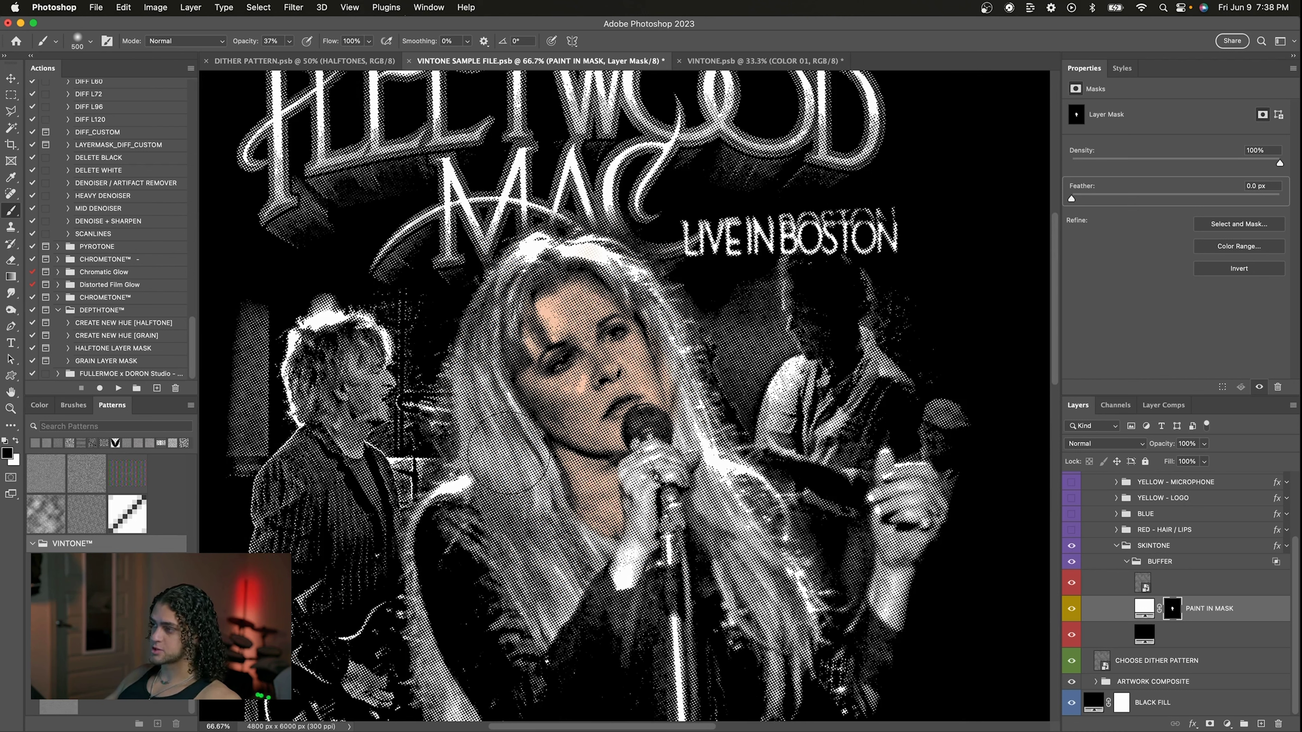
key("x")
mouse_move(547, 478)
left_mouse_down()
mouse_move(513, 451)
mouse_move(569, 579)
mouse_move(544, 477)
mouse_move(477, 359)
mouse_move(492, 308)
mouse_move(600, 264)
mouse_move(795, 615)
left_mouse_up()
- Examine how the low-opacity skin tone breaks into halftone dots in the hair beside the face at up to 300% zoom
key("v")
key("super+plus")
key("super+plus")
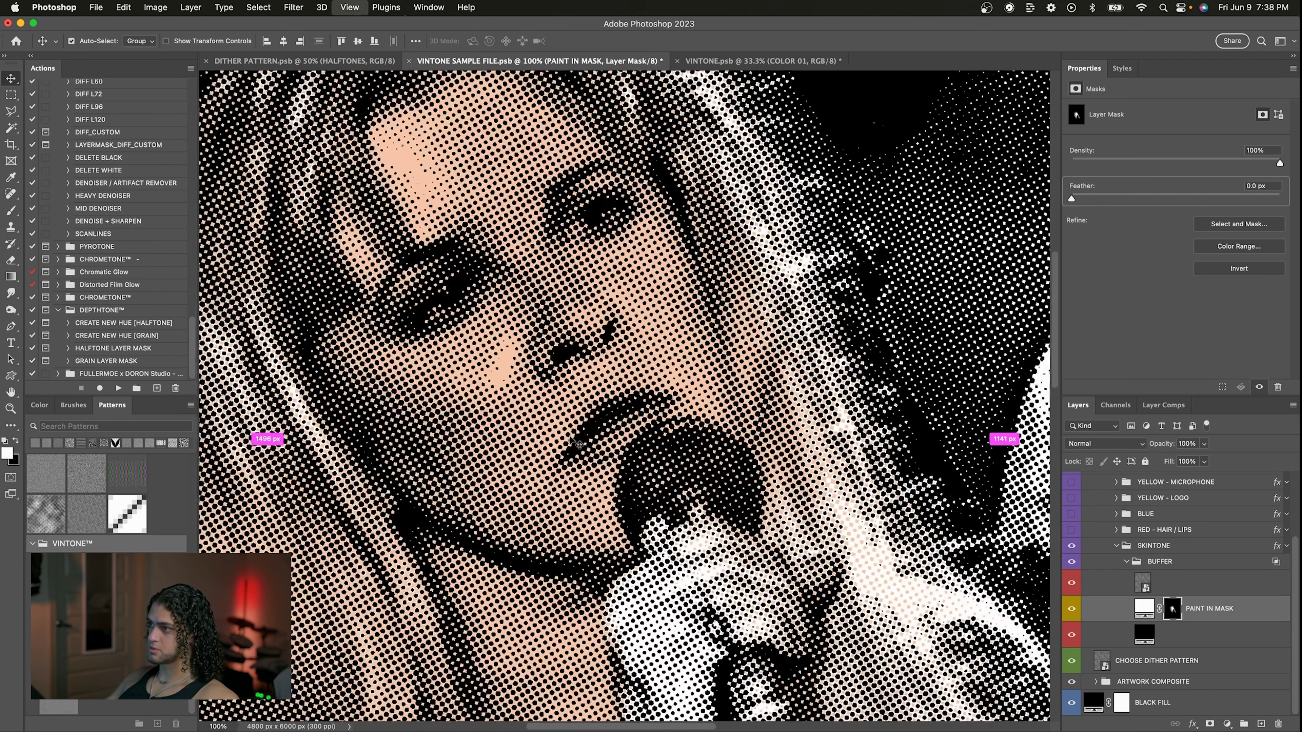
scroll(569, 438, "left", 5)
key("super+plus")
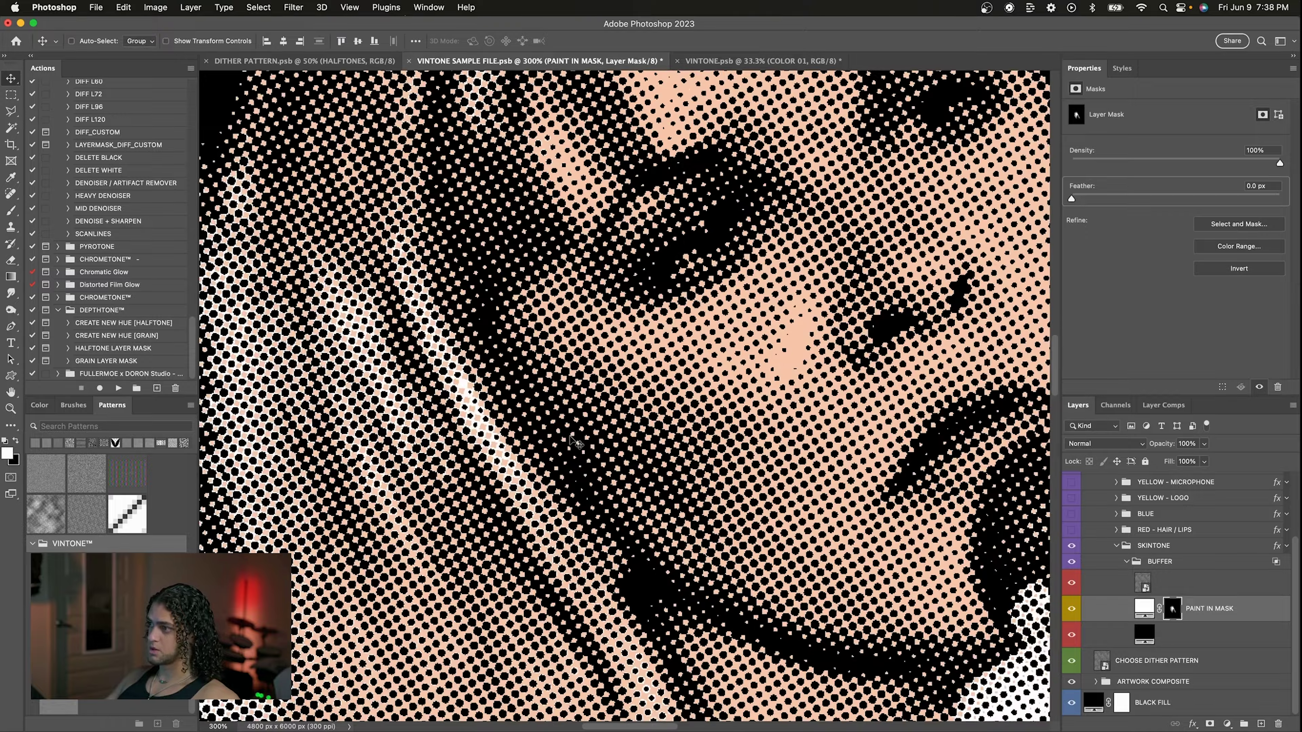
scroll(570, 438, "down", 5)
scroll(569, 438, "left", 3)
scroll(574, 482, "up", 5)
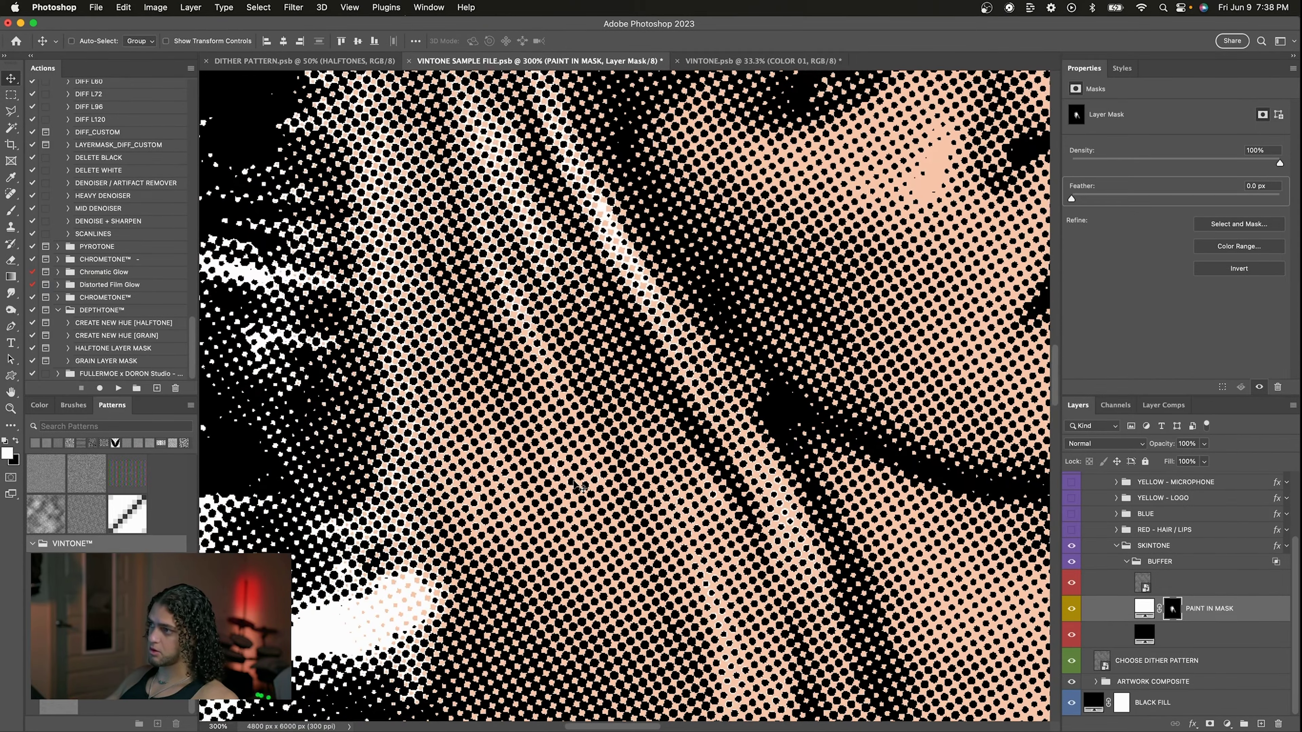
scroll(574, 482, "down", 8)
scroll(574, 481, "up", 6)
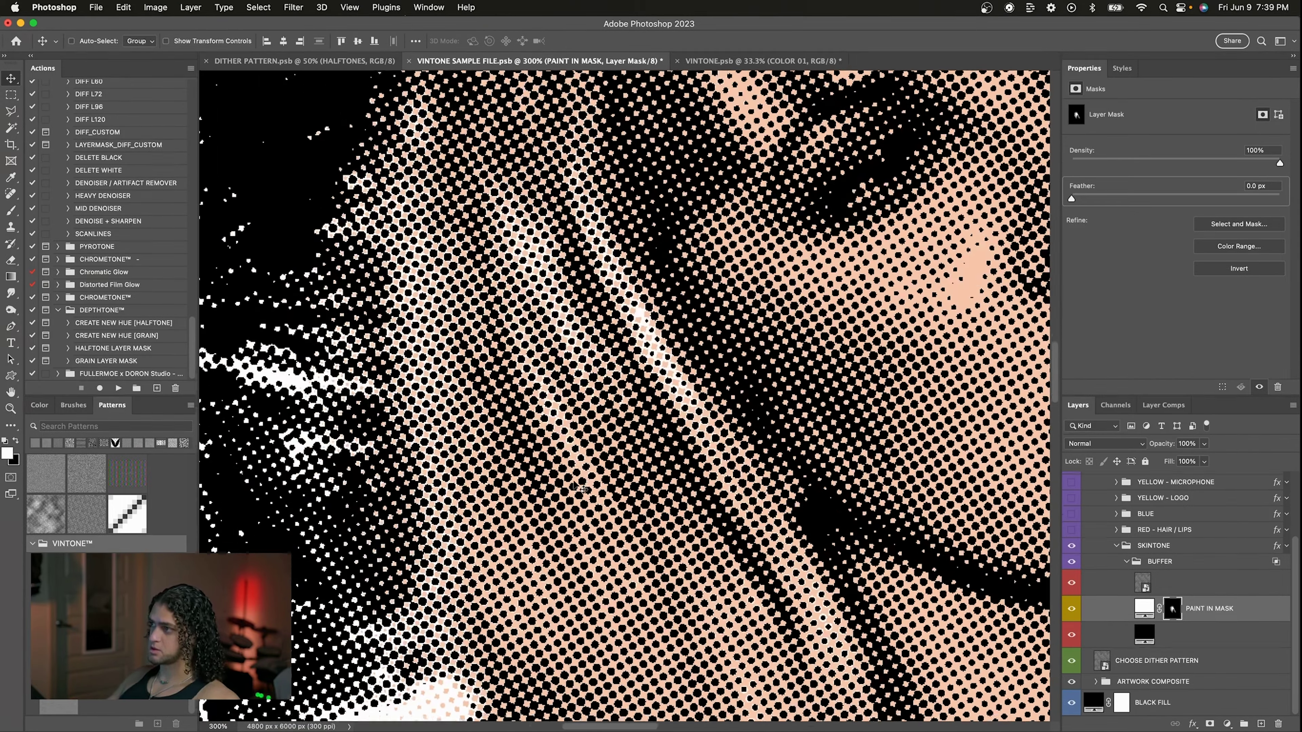
- Inspect the dithered blend of skin tone and white in the hair at 500% zoom, then return to 50% view
key("super+plus")
key("super+plus")
scroll(575, 483, "left", 2)
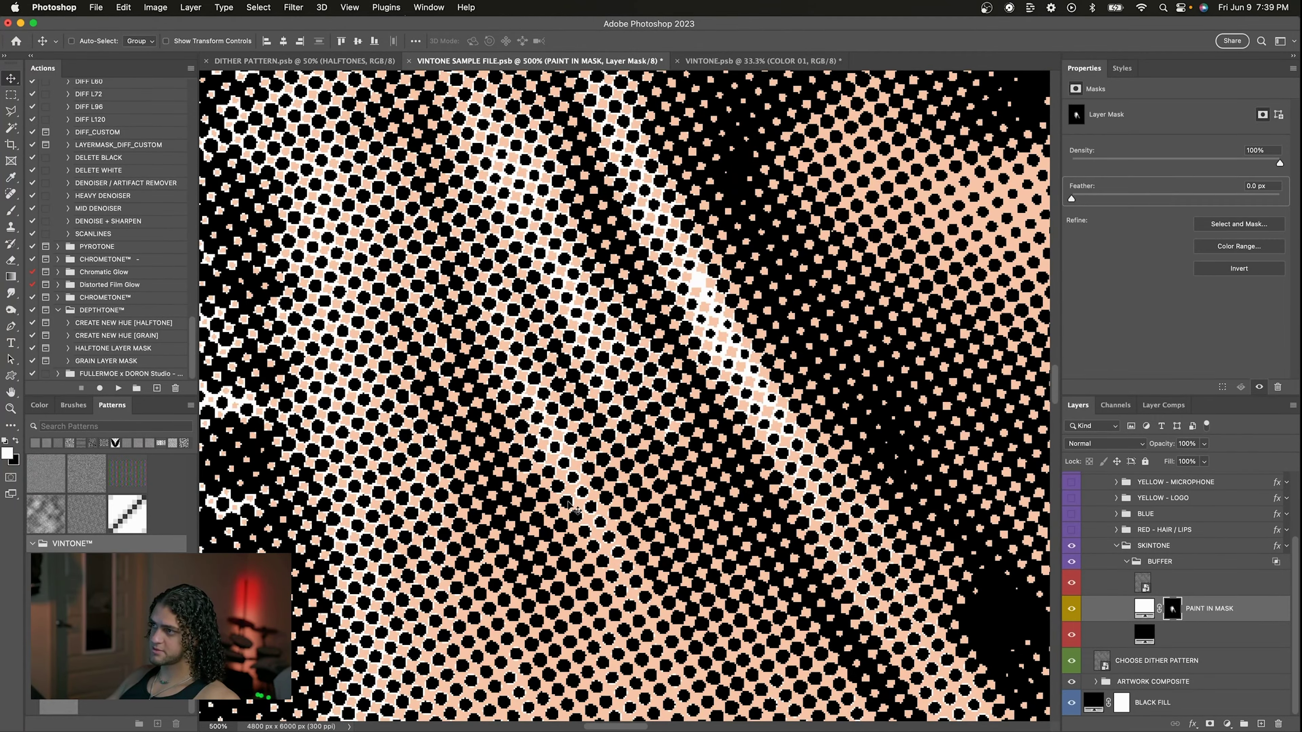
scroll(470, 330, "up", 5)
scroll(471, 330, "down", 5)
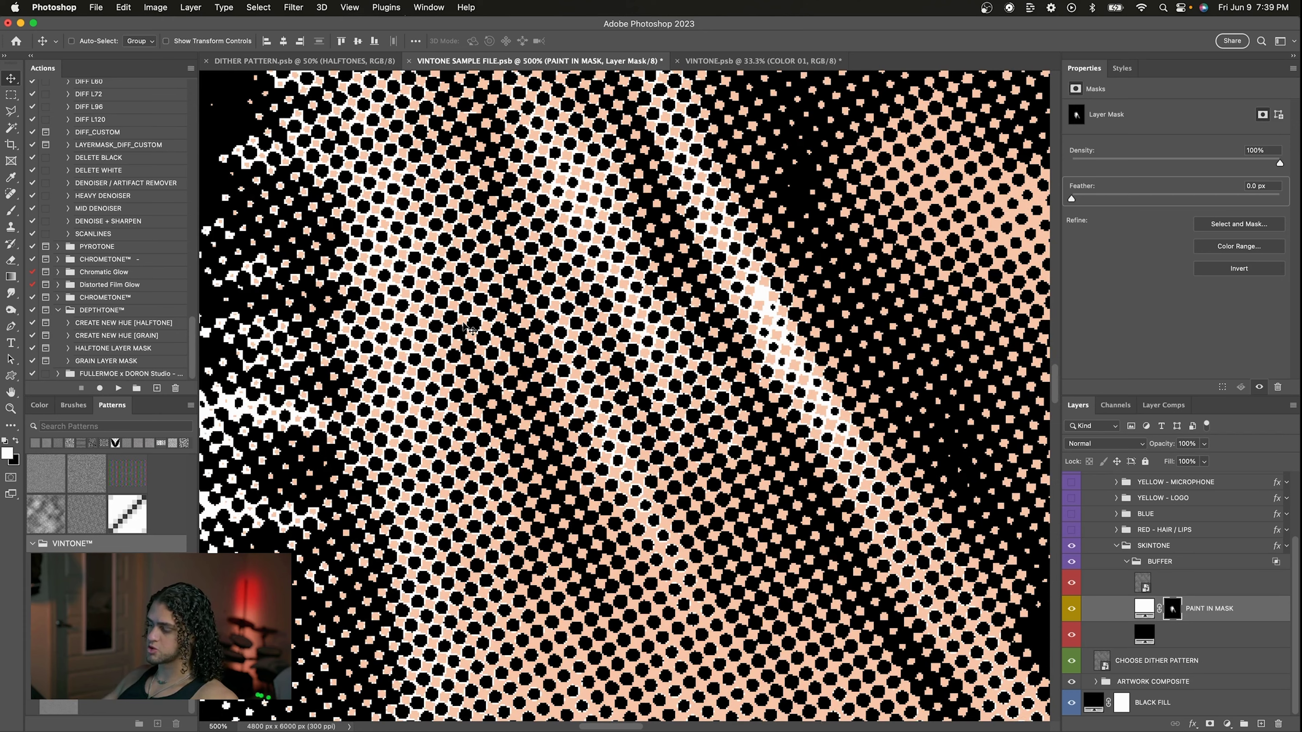
key("super+0")
key("super+plus")
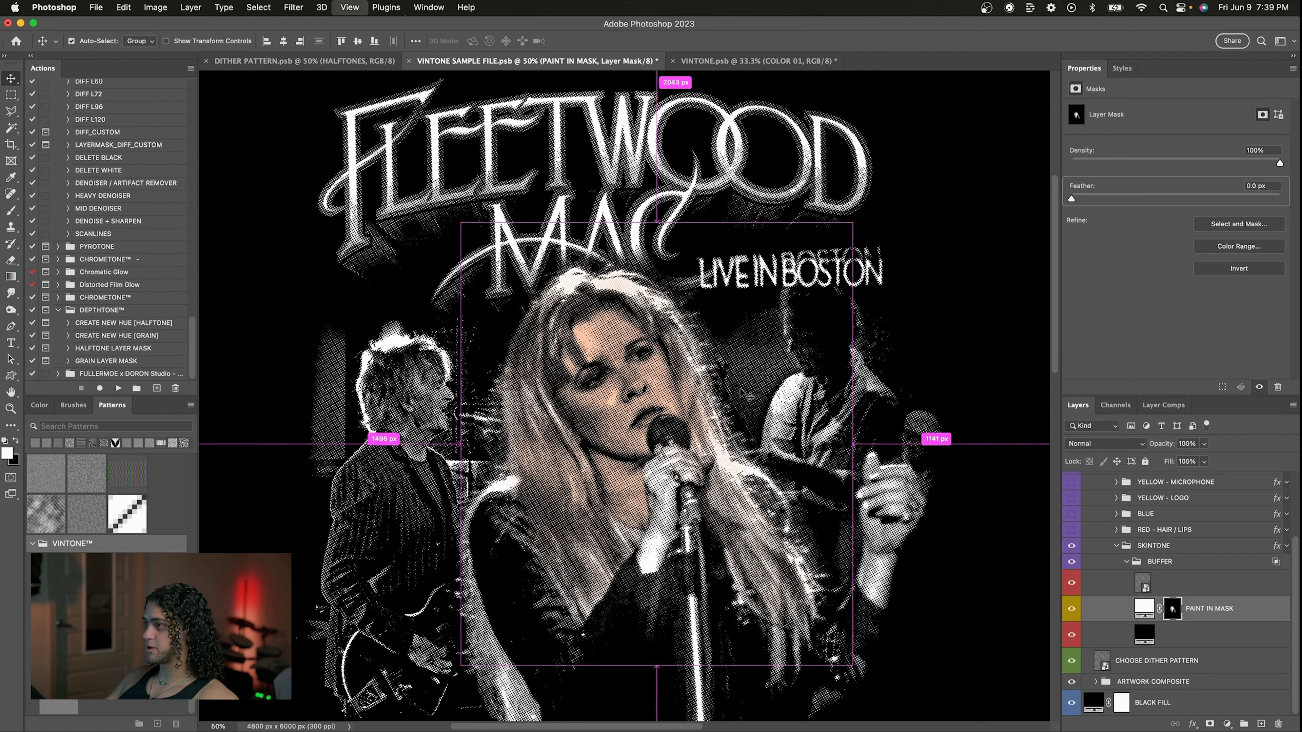
key("super+plus")
key("super+minus")
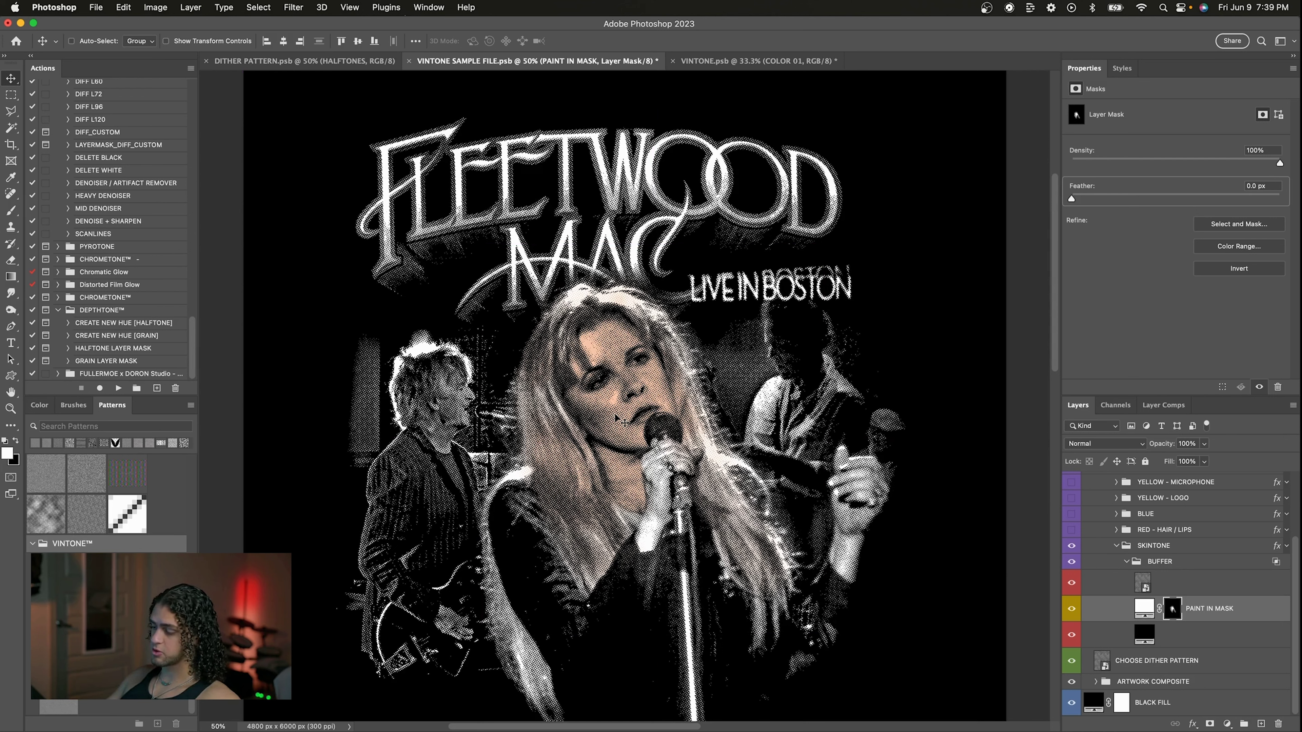
- Undo the last hair stroke, switch to a 400 px brush at 20% opacity, and check the hair coloring at 100% view
key("super+z")
key("b")
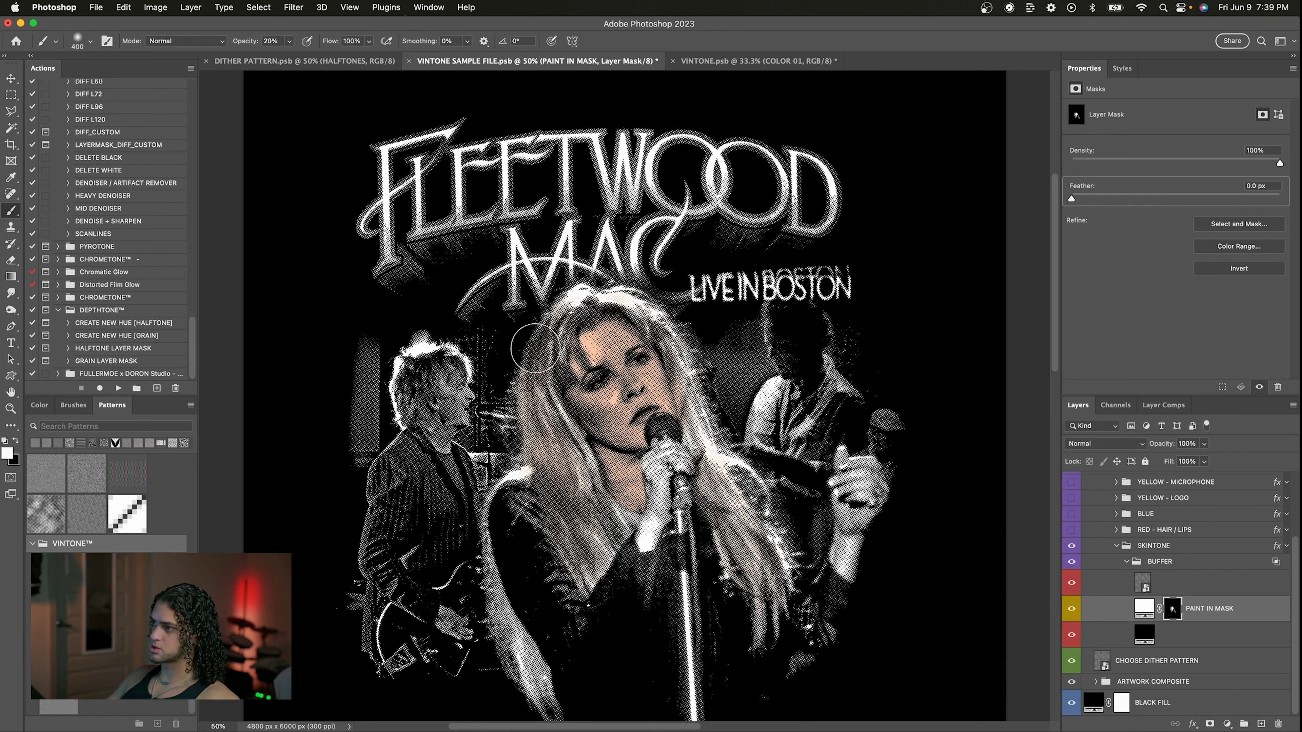
key("v")
key("super+plus")
key("super+plus")
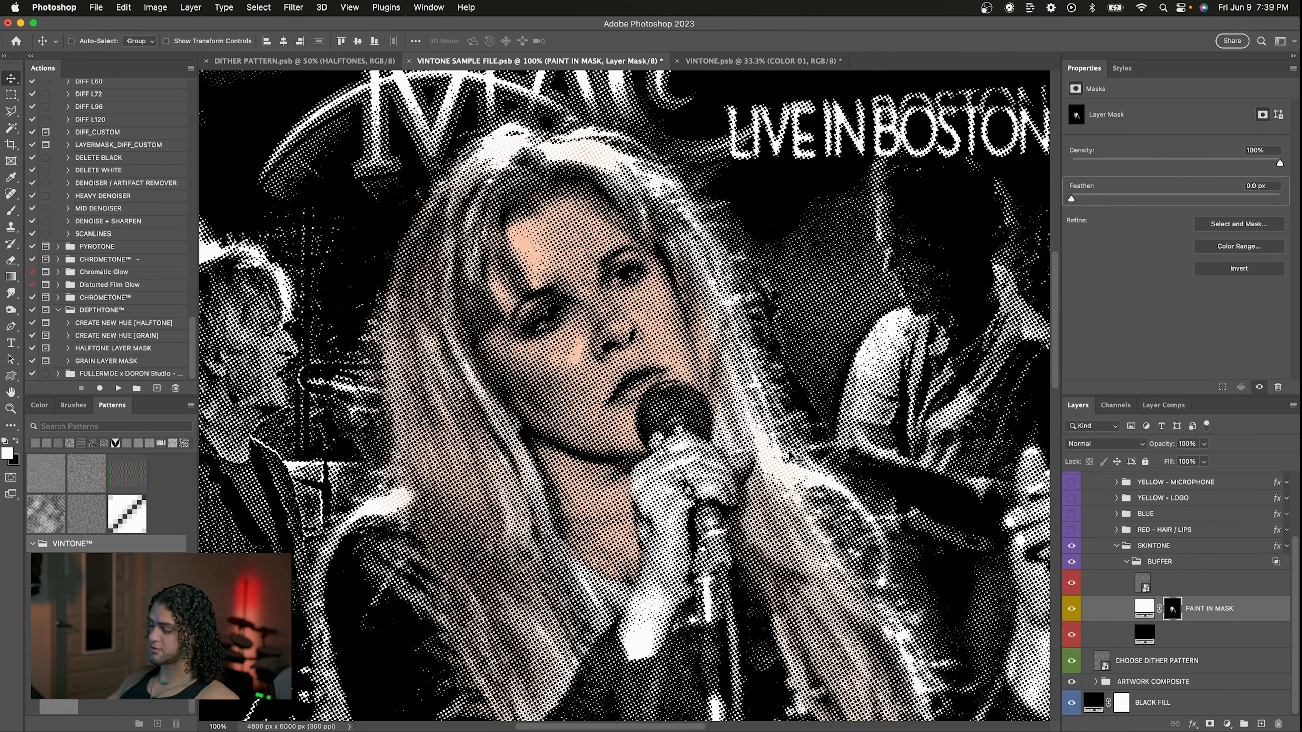
key("super+0")
key("super+plus")
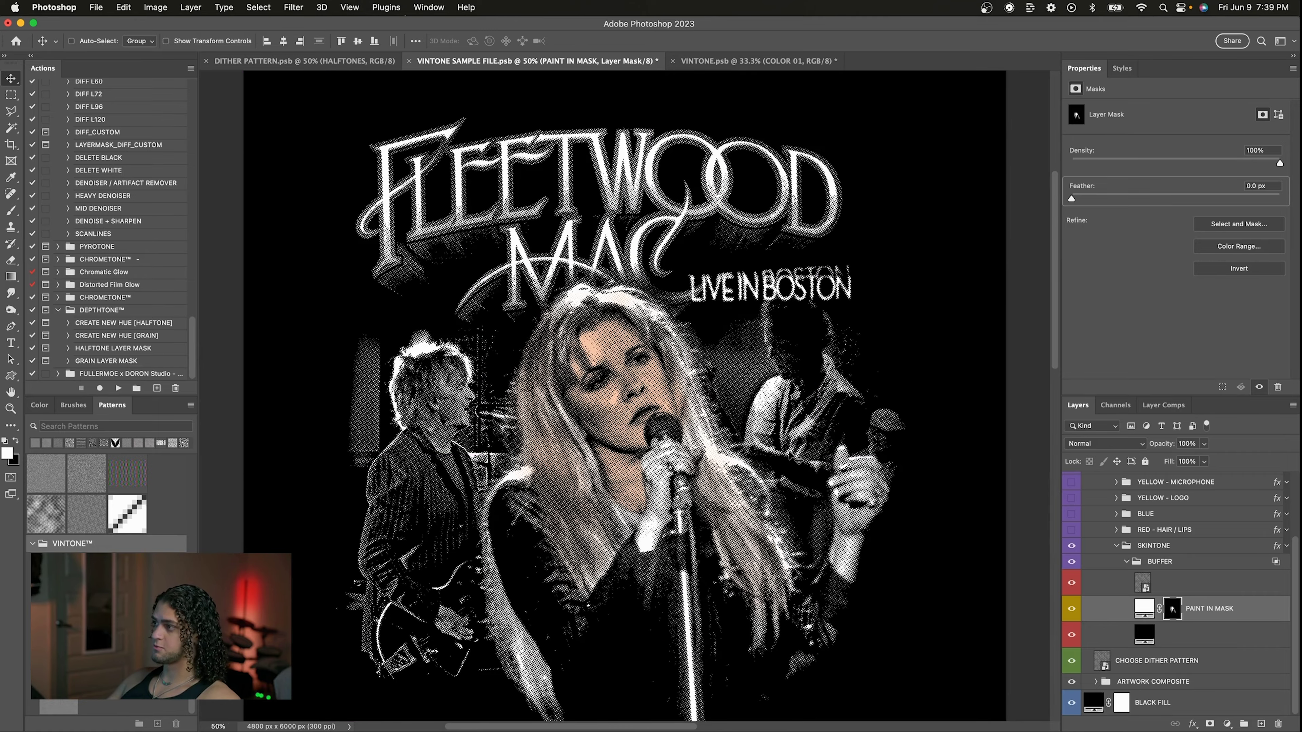
- Paint the skin tone over both of the singer's hands with the 400 px brush at 100% opacity, then collapse the SKINTONE group
key("b")
key("x")
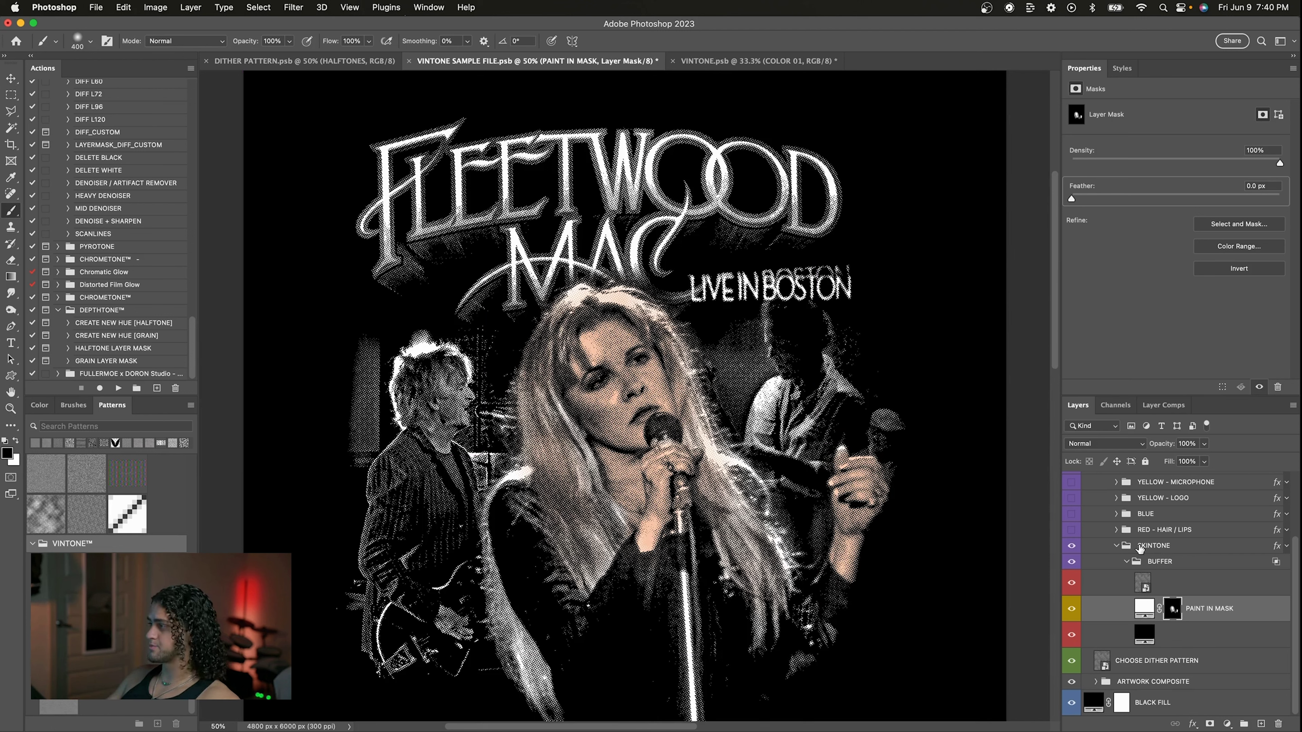
left_click(1116, 548)
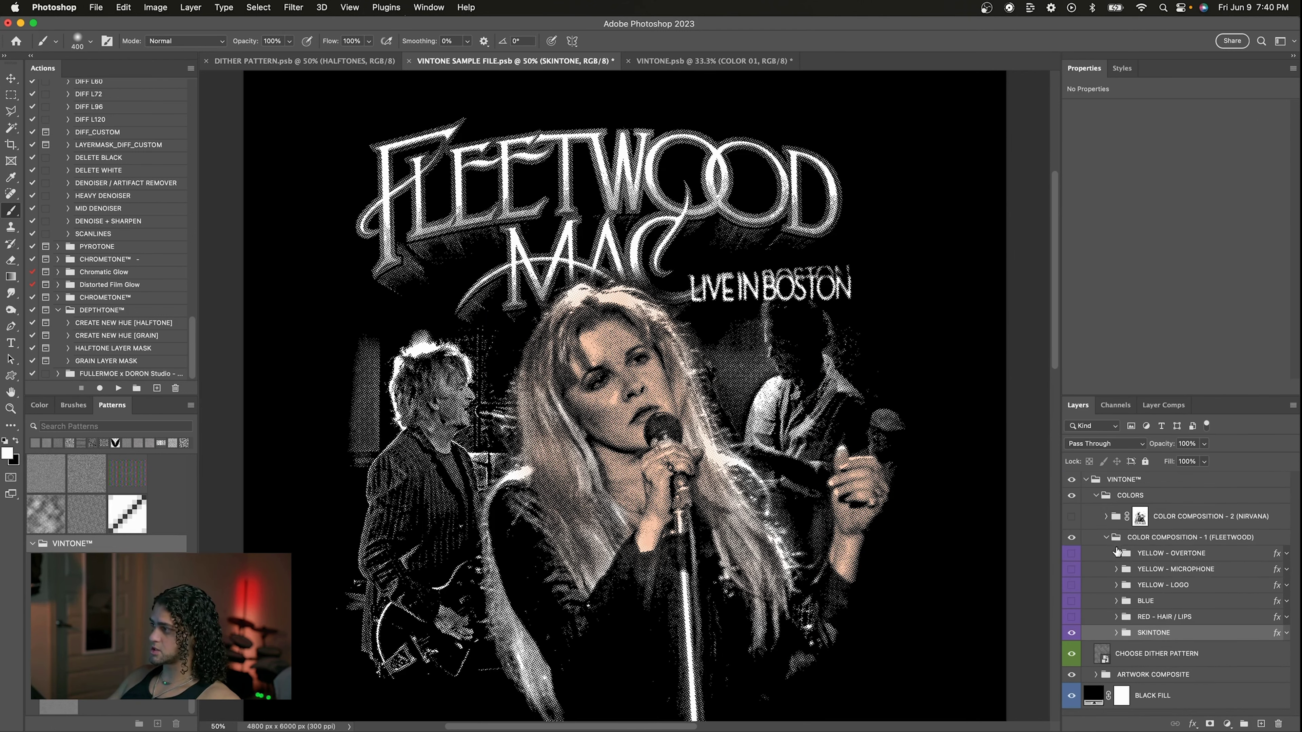
- Turn on and expand the RED - HAIR / LIPS group, select its PAINT IN MASK layer mask, and enlarge the brush to 600 px
left_click(1142, 618)
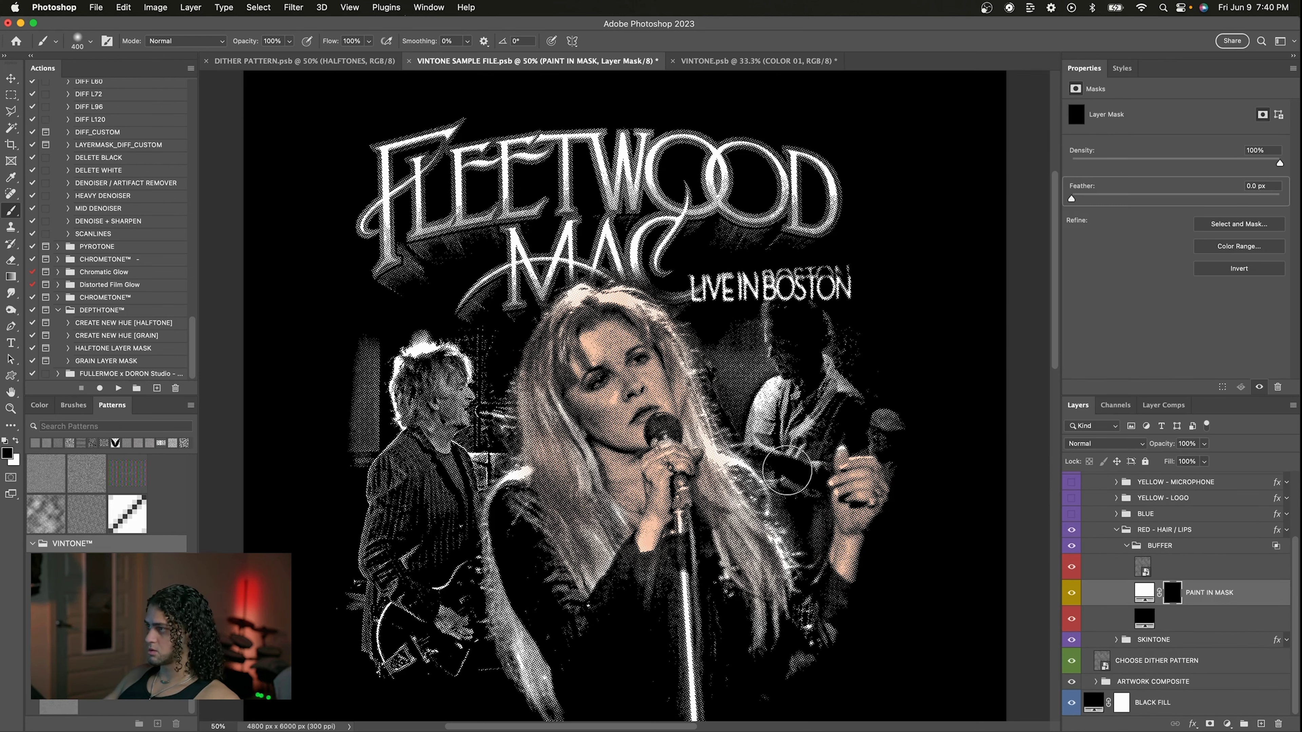
key("bracketright")
key("bracketright")
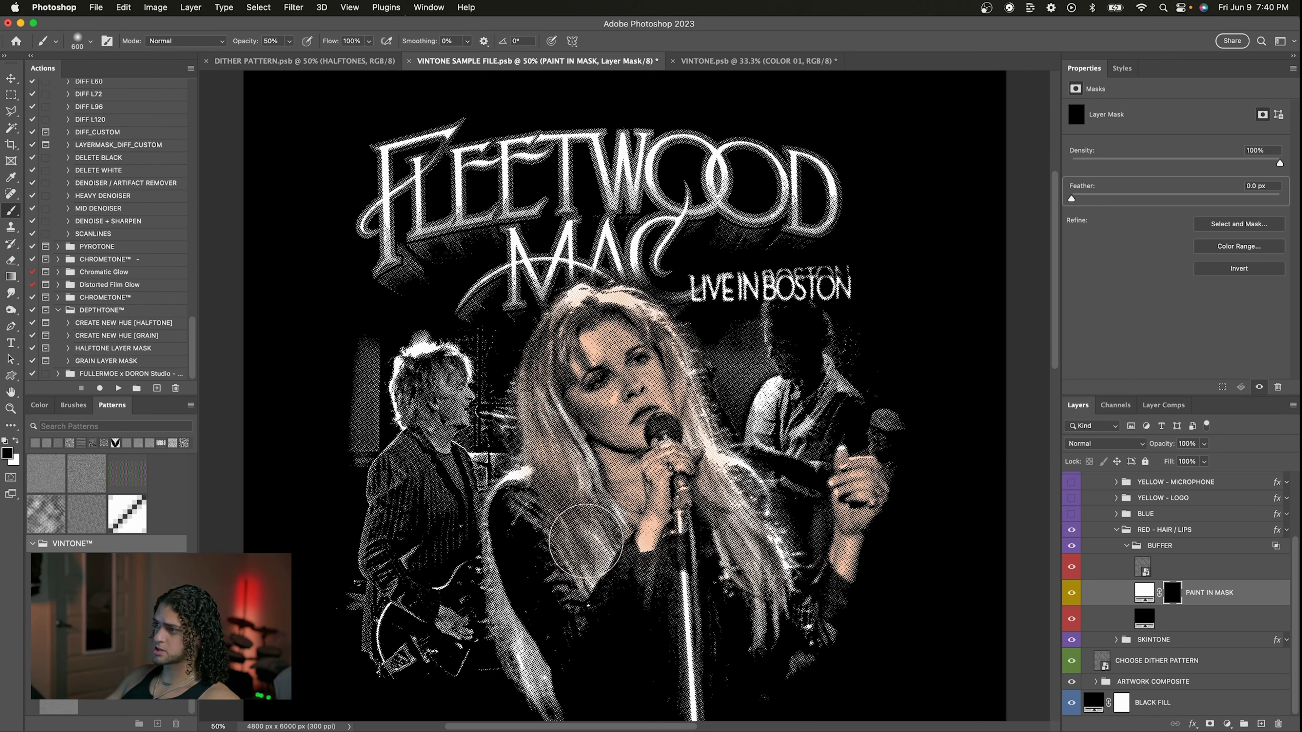
- Try painting the red over the lower hair beside the singer's hand with the 600 px brush at 50% opacity
key("x")
mouse_move(586, 541)
left_mouse_down()
mouse_move(559, 494)
mouse_move(584, 544)
left_mouse_up()
key("bracketright")
key("bracketright")
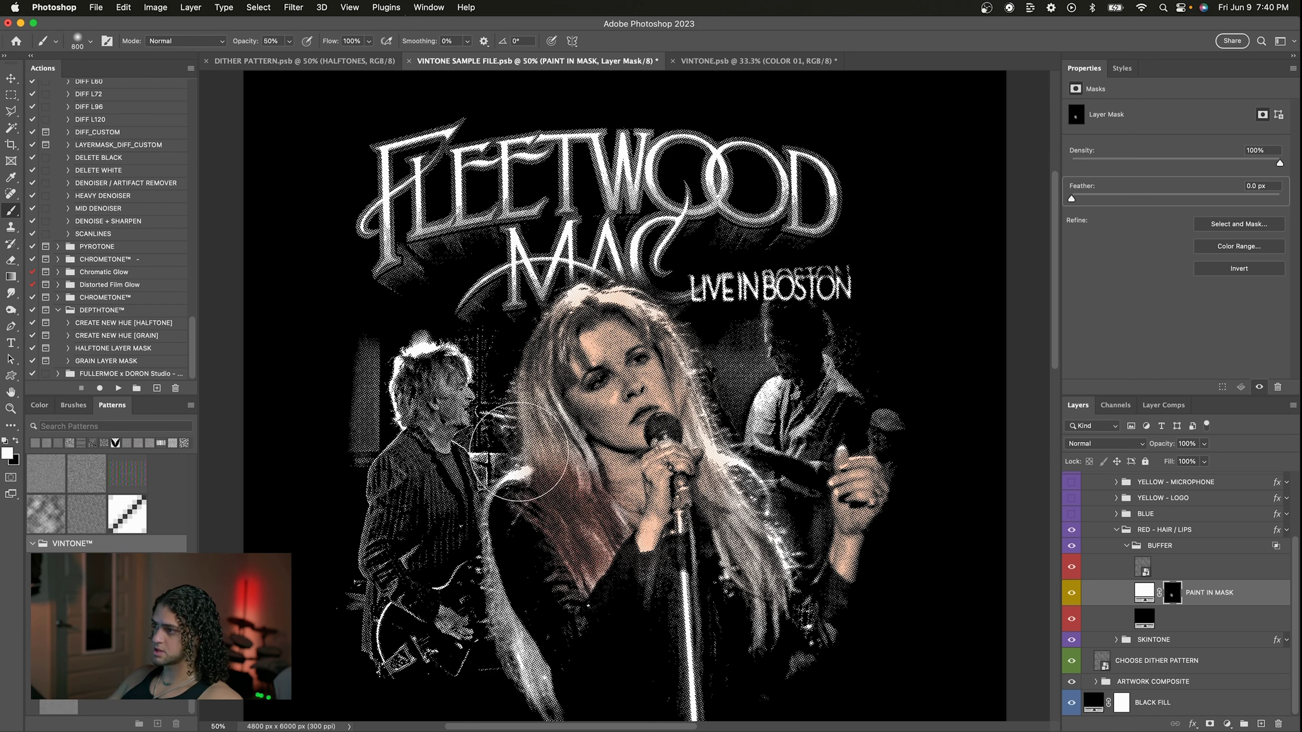
key("super+equal")
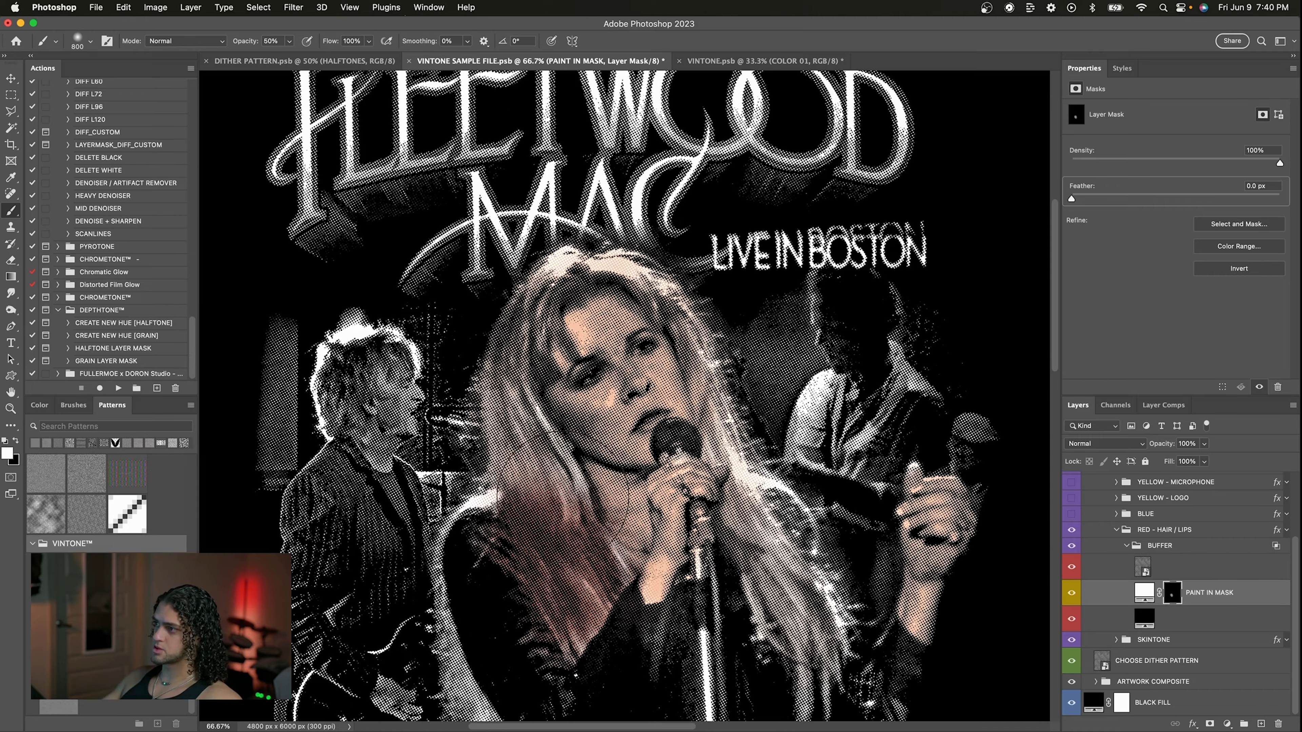
key("super+z")
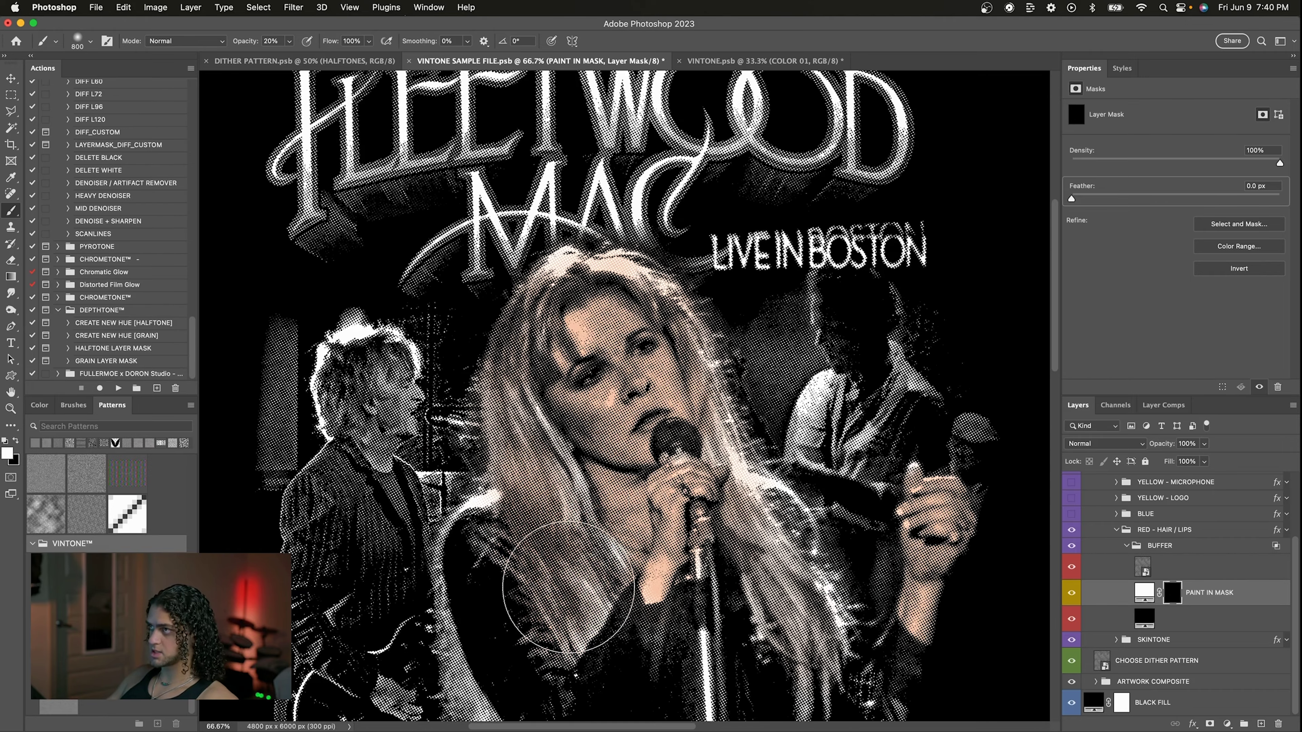
- Paint a light red over the lower hair on both sides of the singer with an 800 px brush at 20% opacity
mouse_move(570, 588)
left_mouse_down()
mouse_move(556, 635)
mouse_move(585, 643)
left_mouse_up()
mouse_move(516, 512)
left_mouse_down()
mouse_move(567, 620)
mouse_move(457, 482)
mouse_move(469, 488)
mouse_move(468, 448)
left_mouse_up()
mouse_move(784, 587)
left_mouse_down()
mouse_move(797, 579)
mouse_move(785, 530)
mouse_move(775, 536)
left_mouse_up()
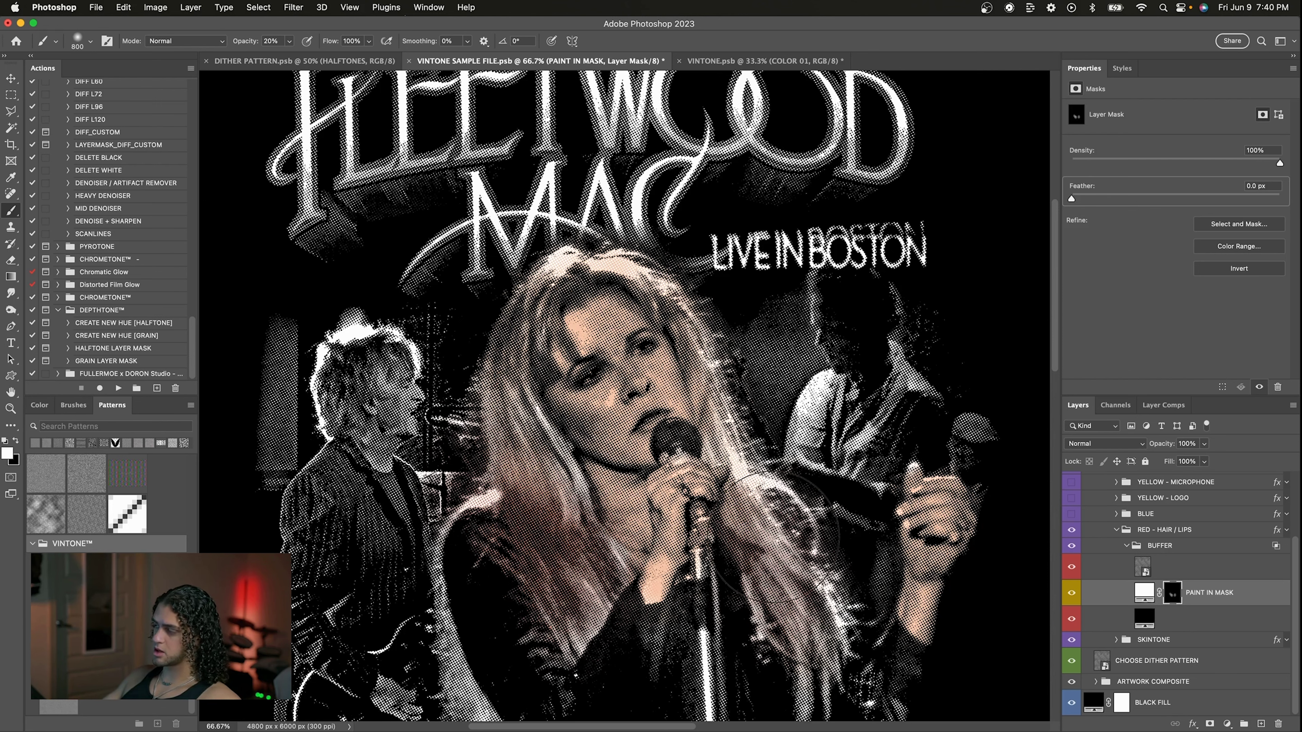
- Examine the red and skin tone halftone dots blending in the hair at 300% zoom, then return to 66.7% view
key("v")
scroll(589, 484, "down", 1)
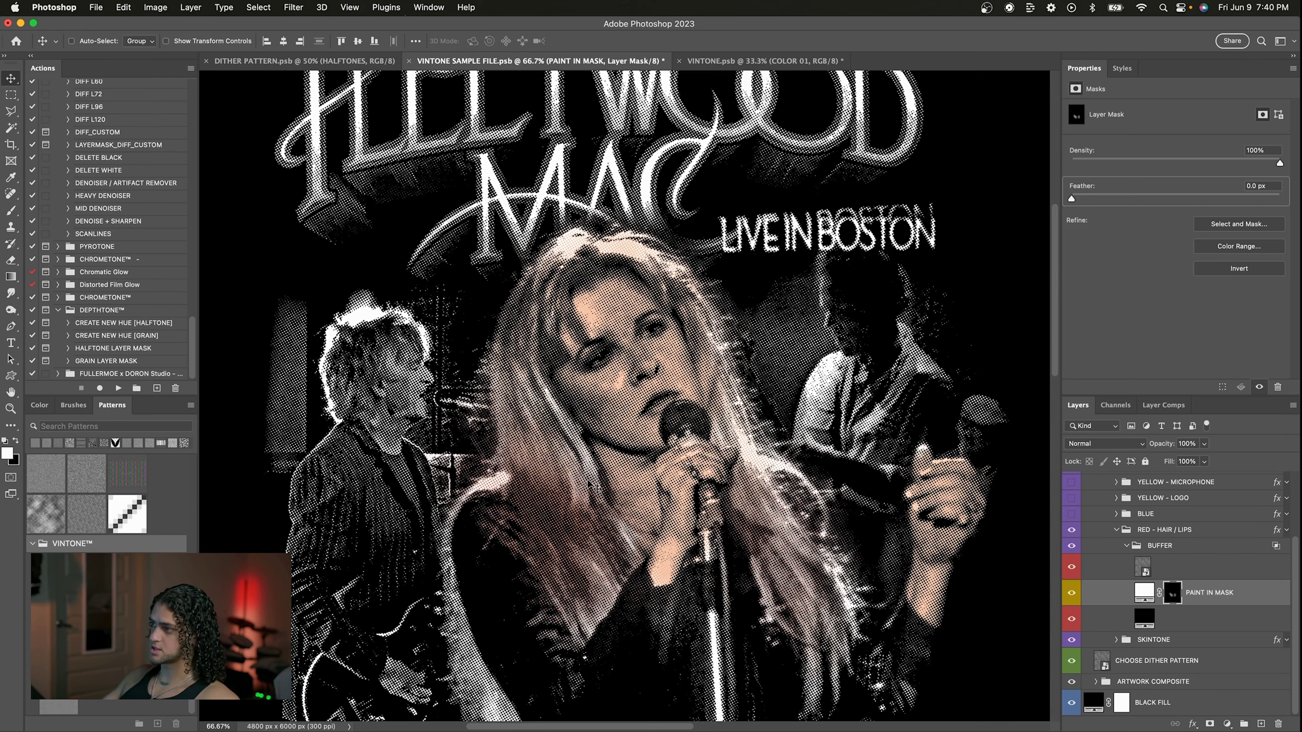
scroll(590, 484, "down", 2)
scroll(589, 484, "down", 1)
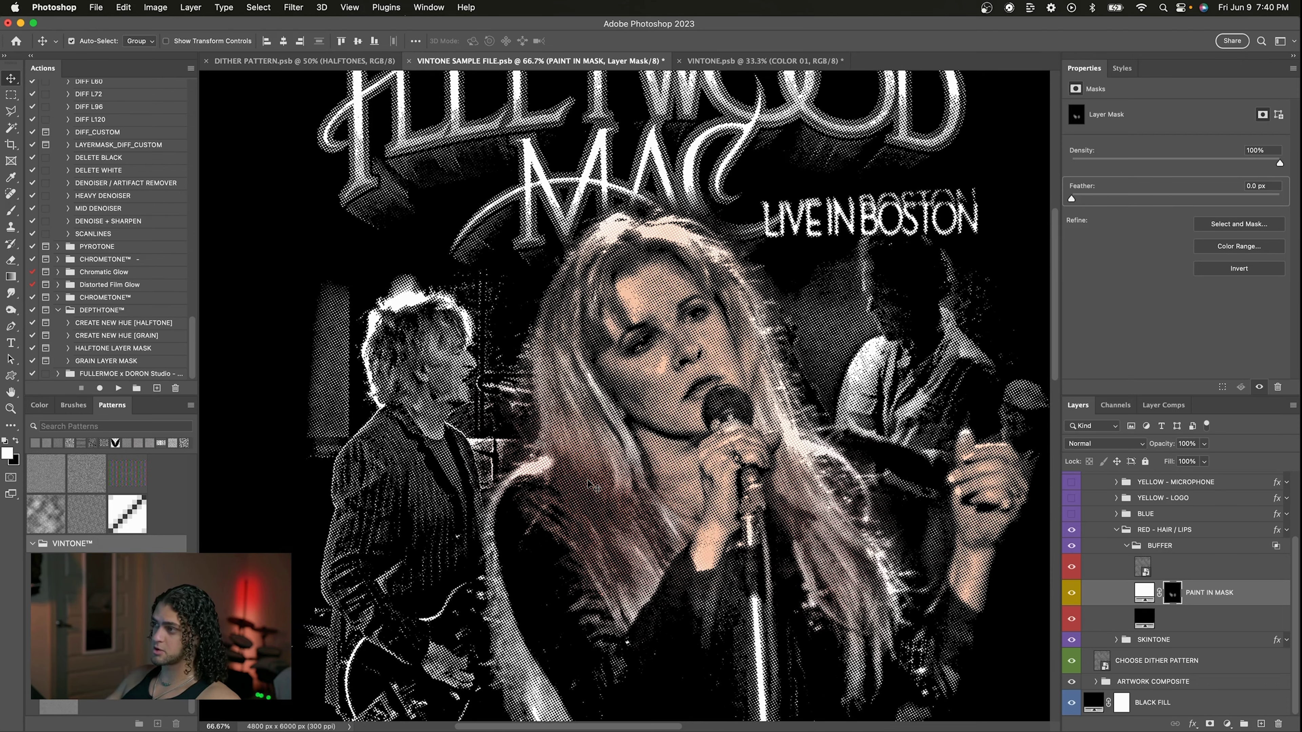
scroll(589, 485, "up", 8)
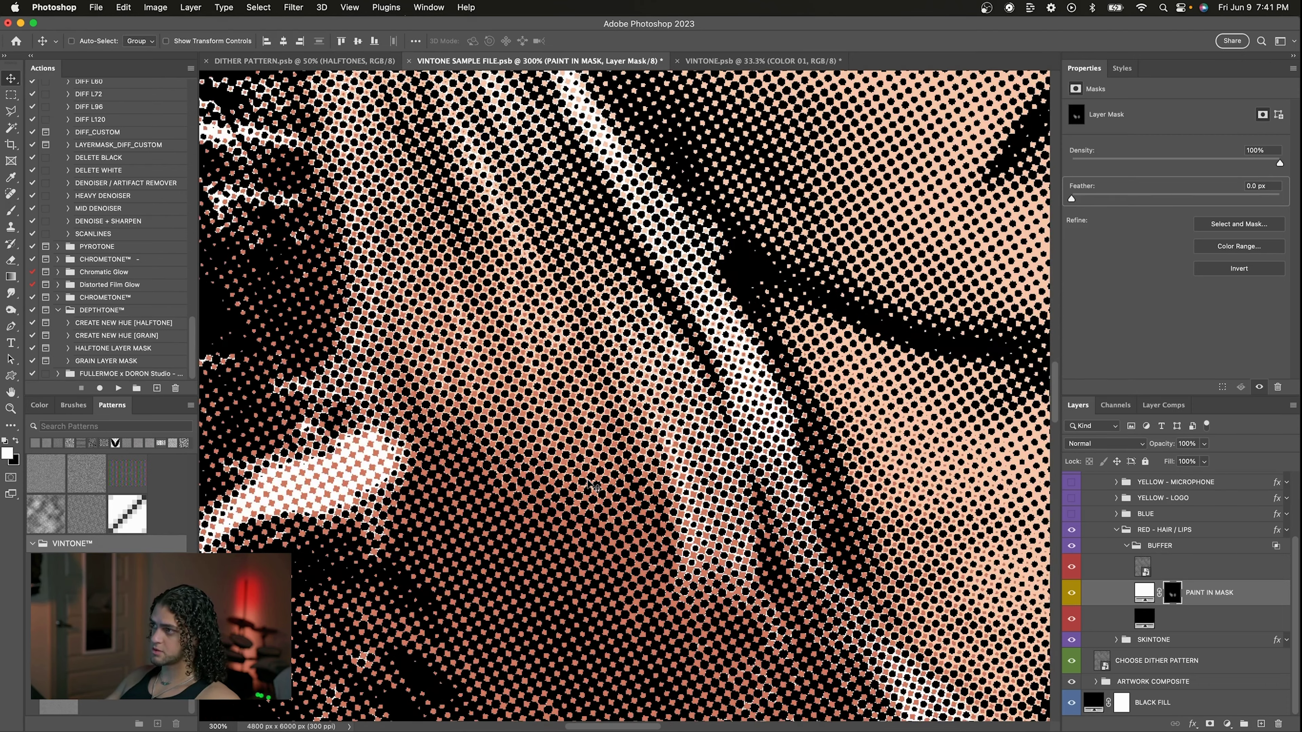
scroll(595, 487, "down", 1)
scroll(507, 241, "up", 1)
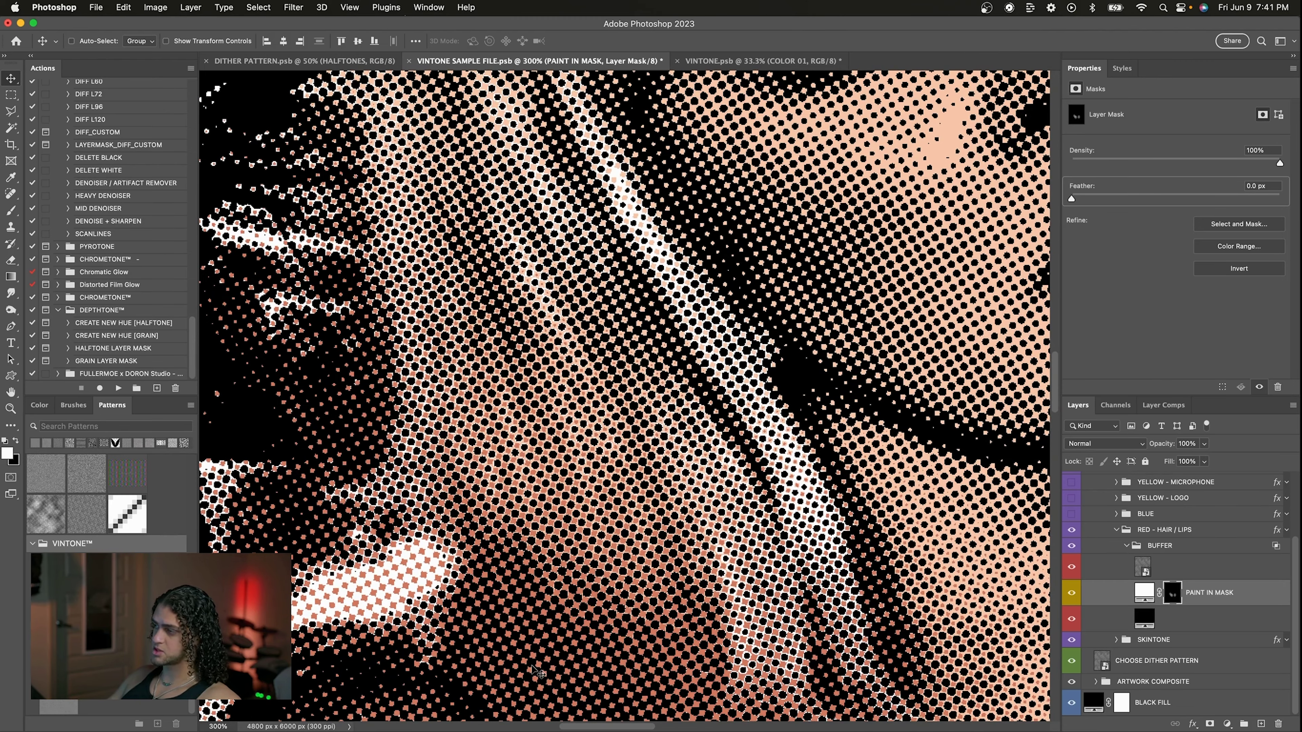
scroll(599, 673, "down", 1)
scroll(474, 208, "up", 1)
scroll(473, 207, "down", 1)
scroll(512, 273, "up", 1)
scroll(604, 359, "down", 1)
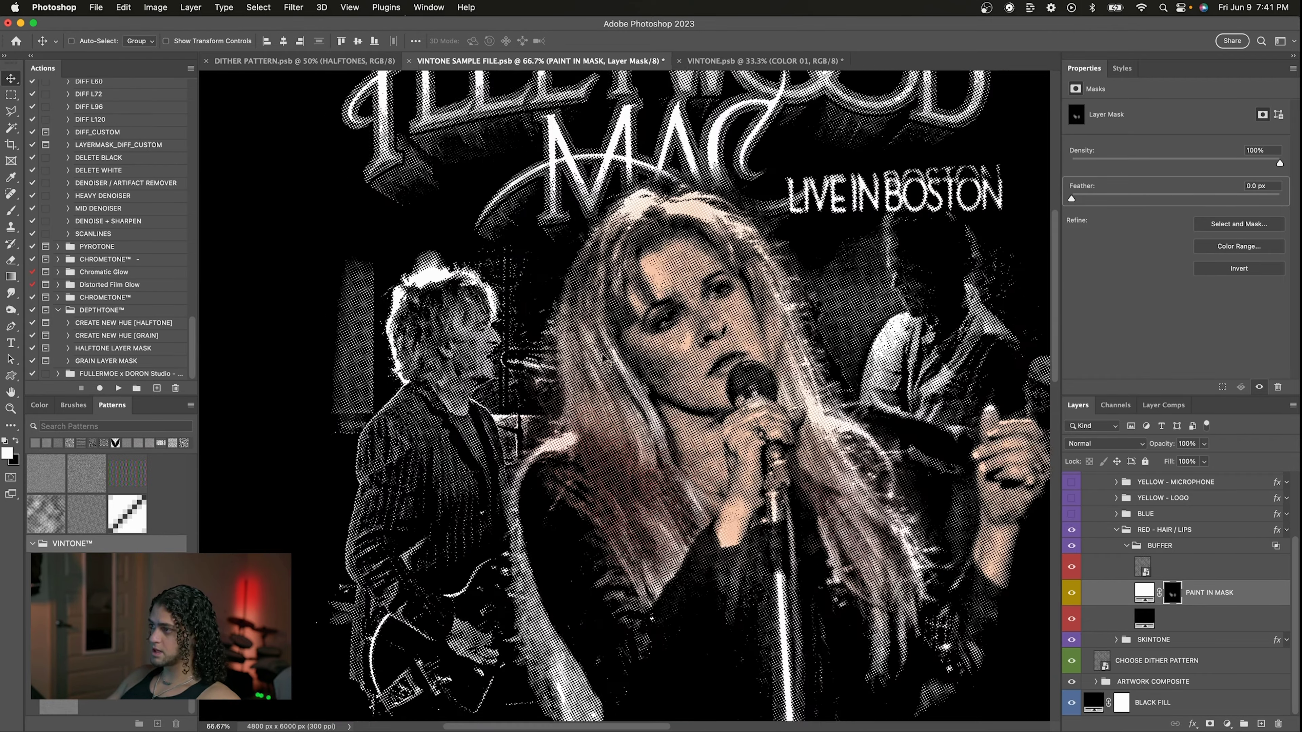
scroll(603, 355, "right", 3)
scroll(534, 460, "right", 2)
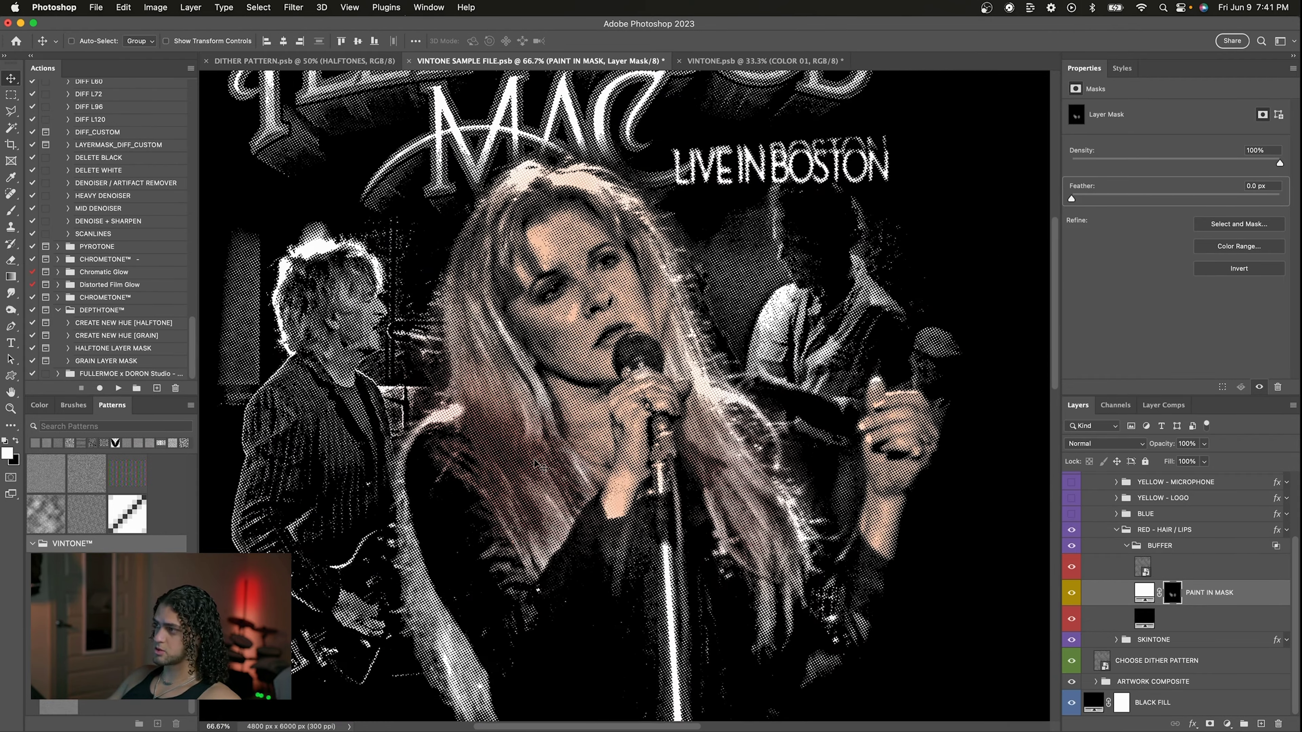
scroll(535, 464, "up", 2)
key("super+minus")
key("super+plus")
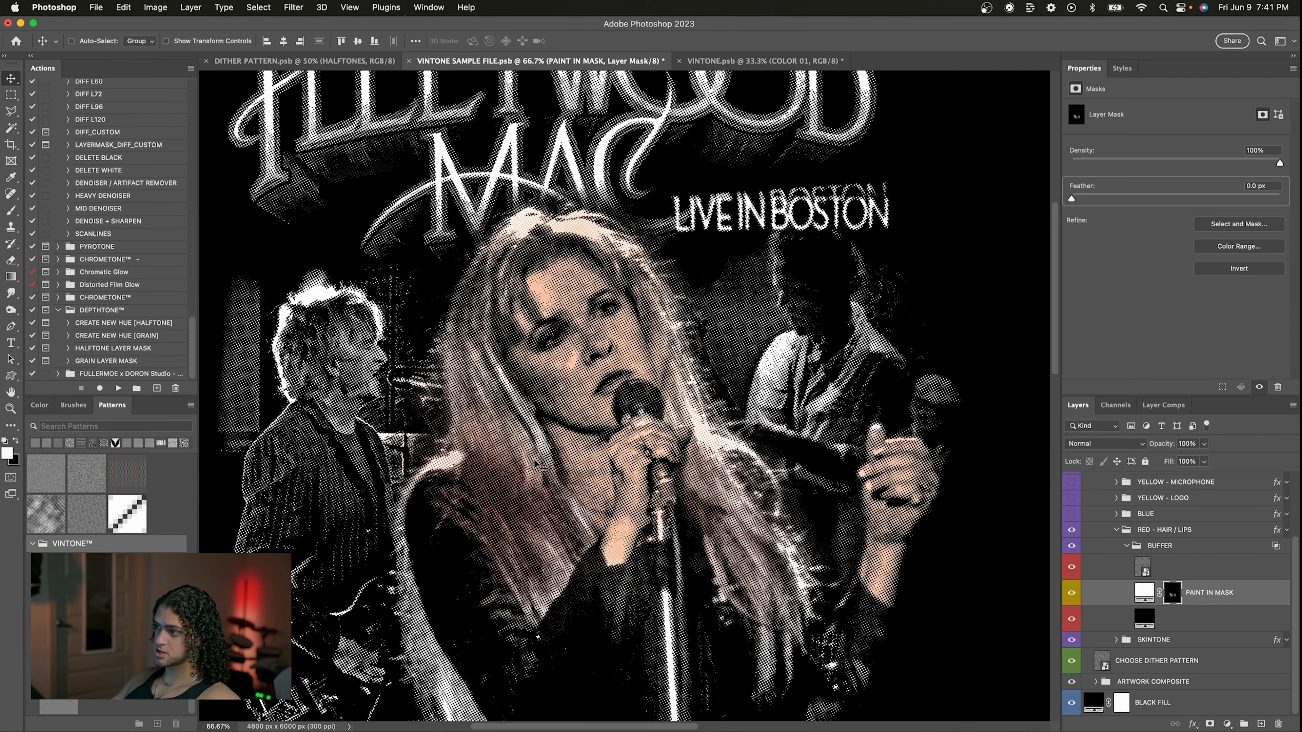
scroll(536, 464, "down", 3)
scroll(594, 394, "up", 3)
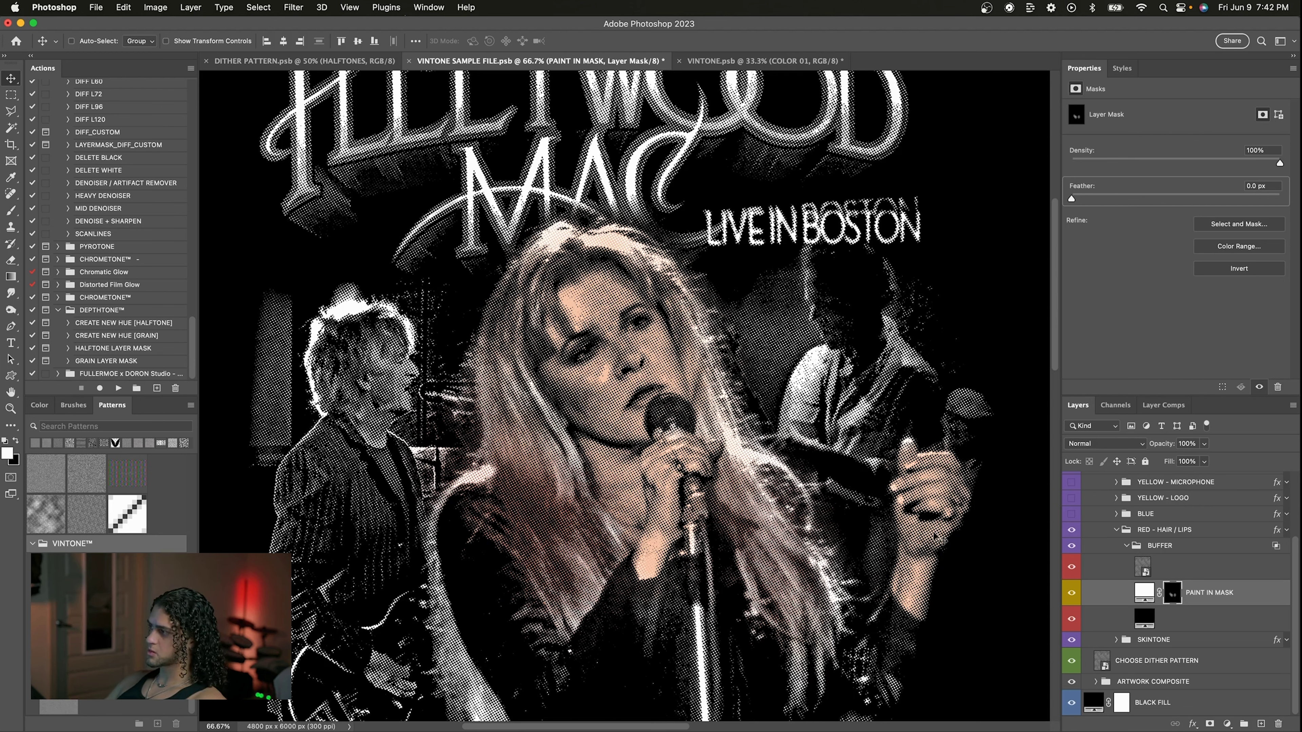
- Collapse the RED - HAIR / LIPS group, then show the BLUE group and fill its PAINT IN MASK layer mask with black
left_click(1117, 534)
scroll(894, 543, "down", 4)
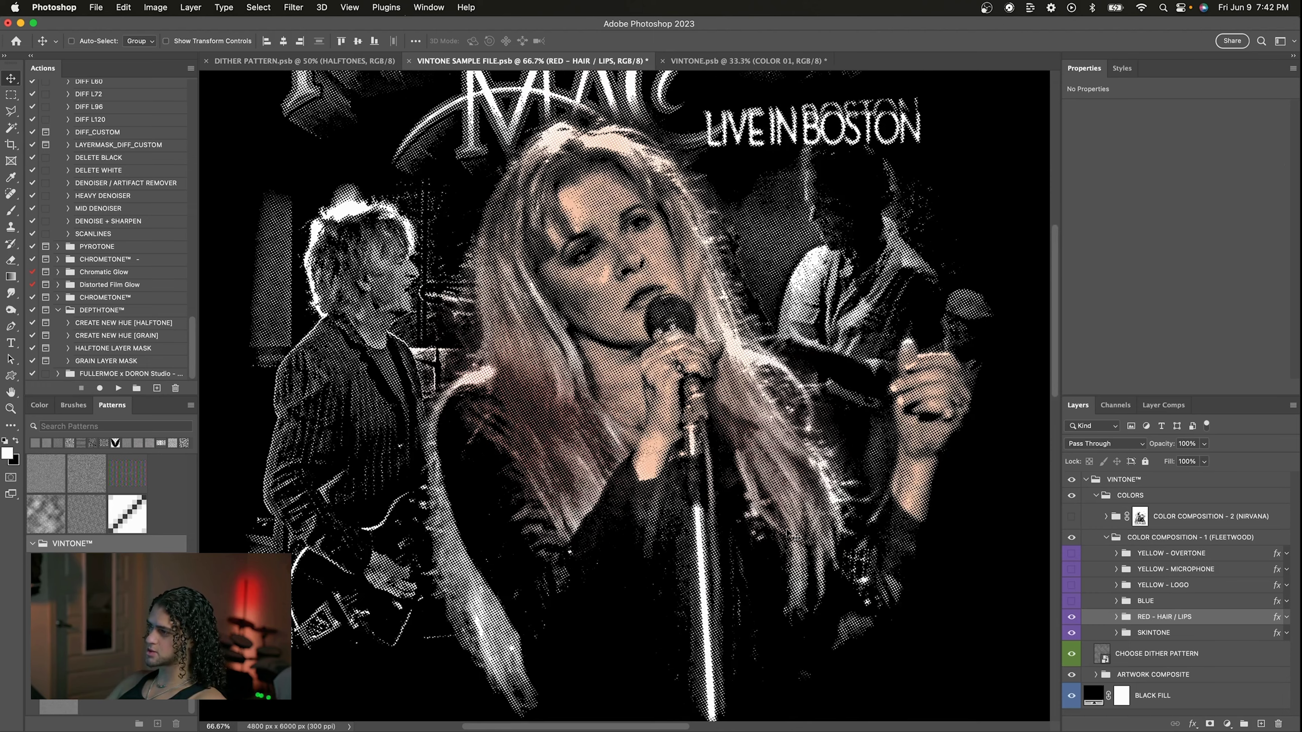
left_click(1071, 600)
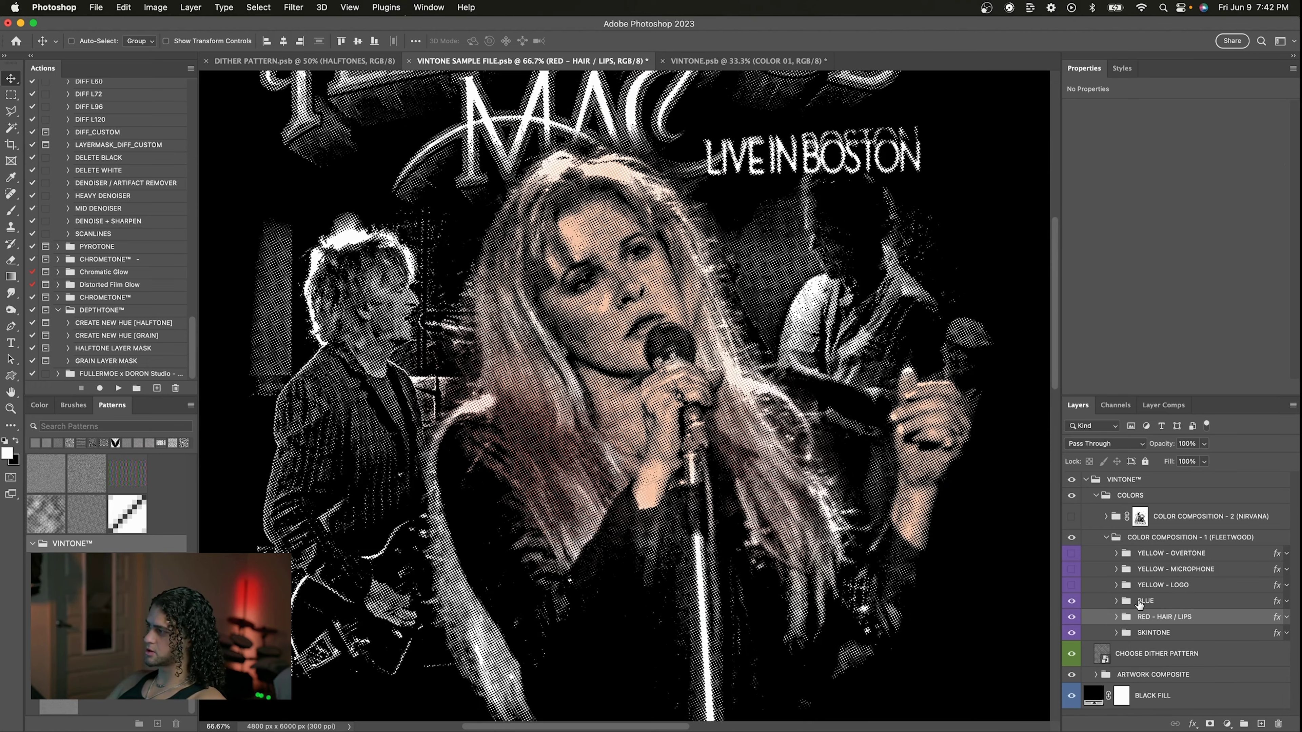
left_click(1117, 600)
scroll(1118, 604, "down", 3)
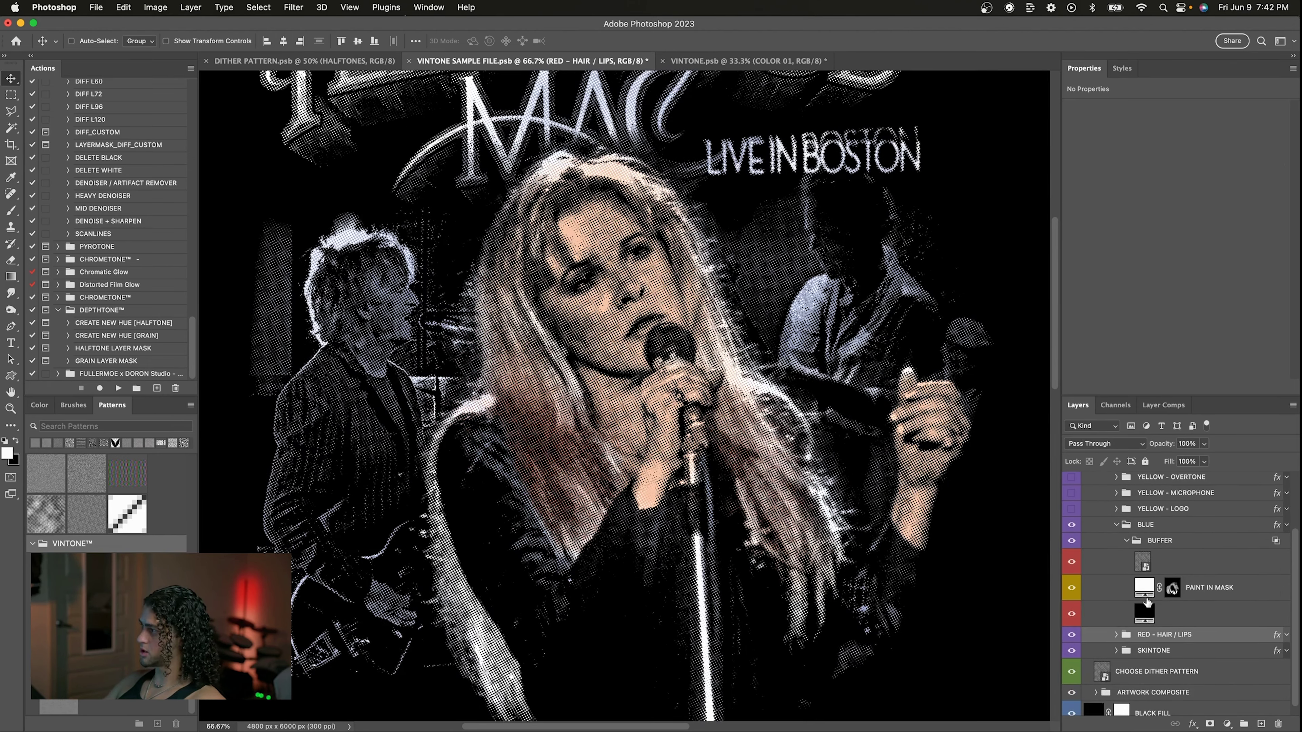
left_click(1131, 585)
key("super+BackSpace")
- Paint blue over the singer's lower hair on both sides with a 500 px brush at 100% opacity
key("b")
key("0")
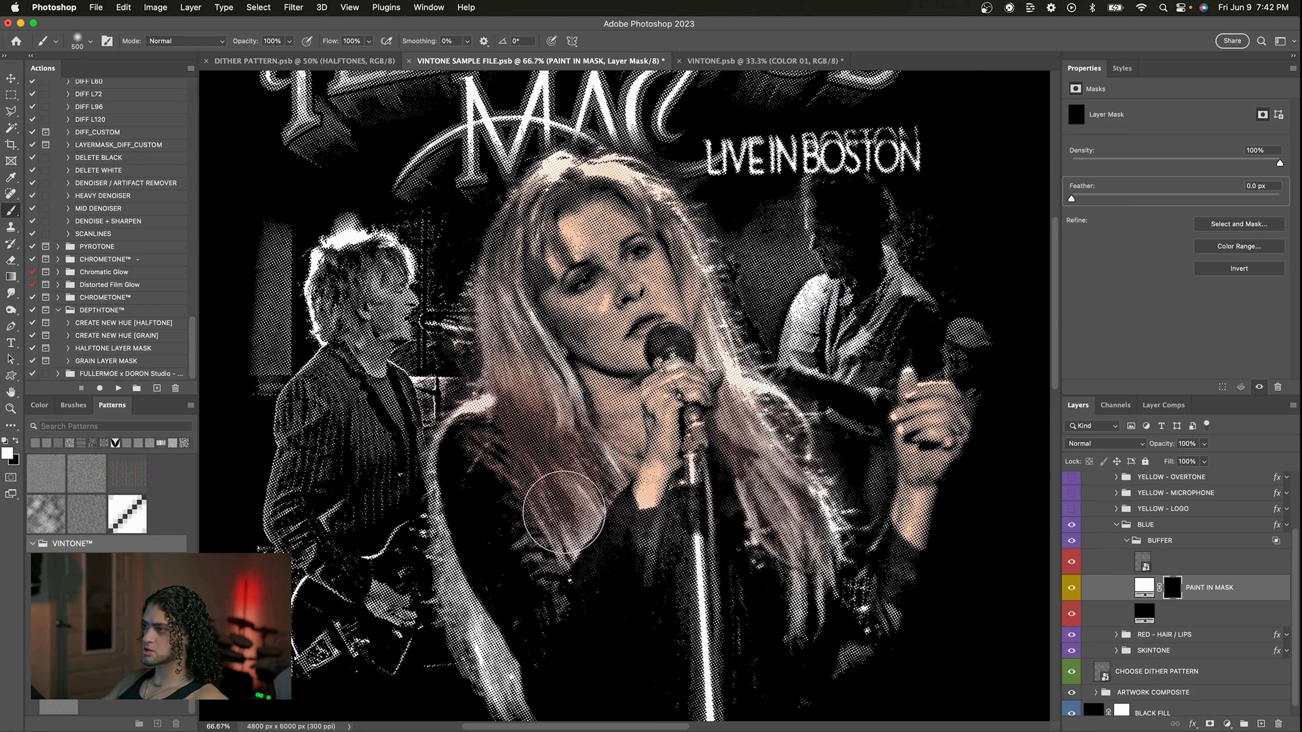
mouse_move(487, 454)
left_mouse_down()
mouse_move(552, 570)
mouse_move(587, 518)
mouse_move(494, 458)
mouse_move(535, 645)
mouse_move(646, 622)
left_mouse_up()
mouse_move(787, 643)
left_mouse_down()
mouse_move(785, 567)
mouse_move(799, 555)
left_mouse_up()
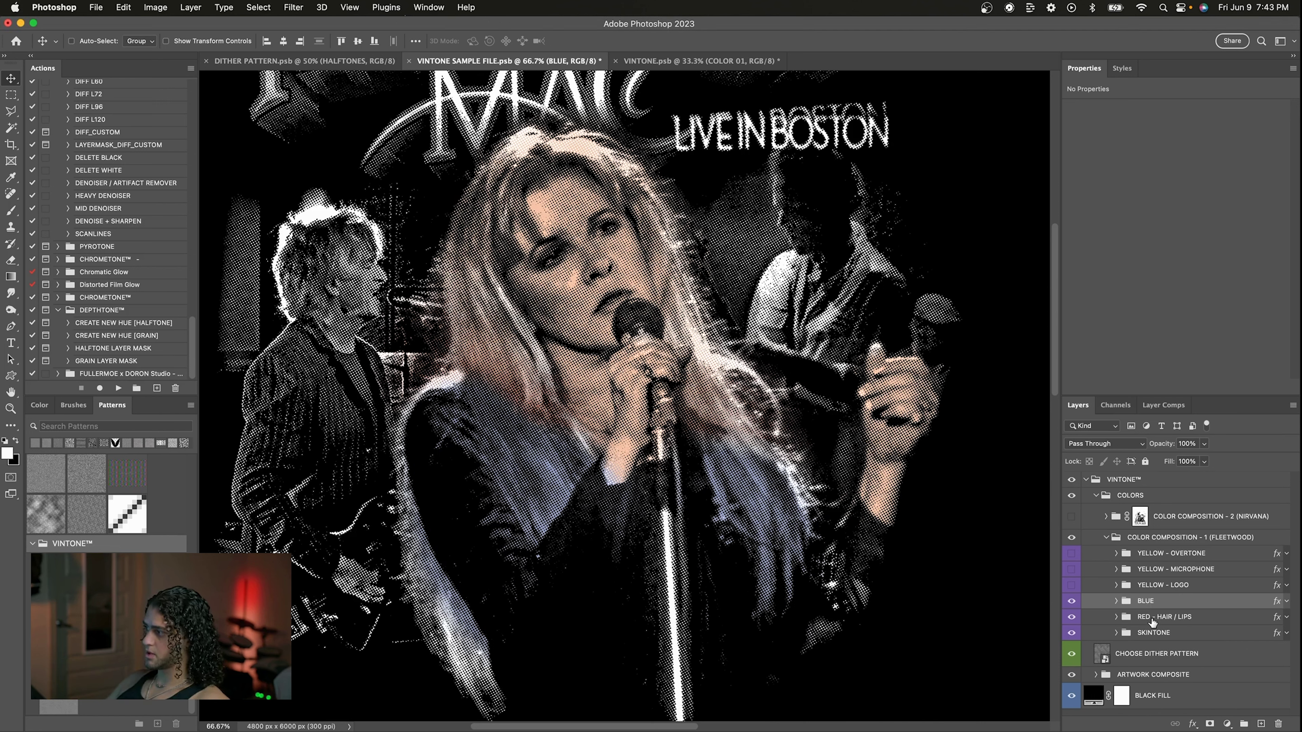
- Move the RED - HAIR / LIPS and SKINTONE groups together above the BLUE group, then select the BLUE group
left_click(1175, 619)
left_click(1175, 636, "shift")
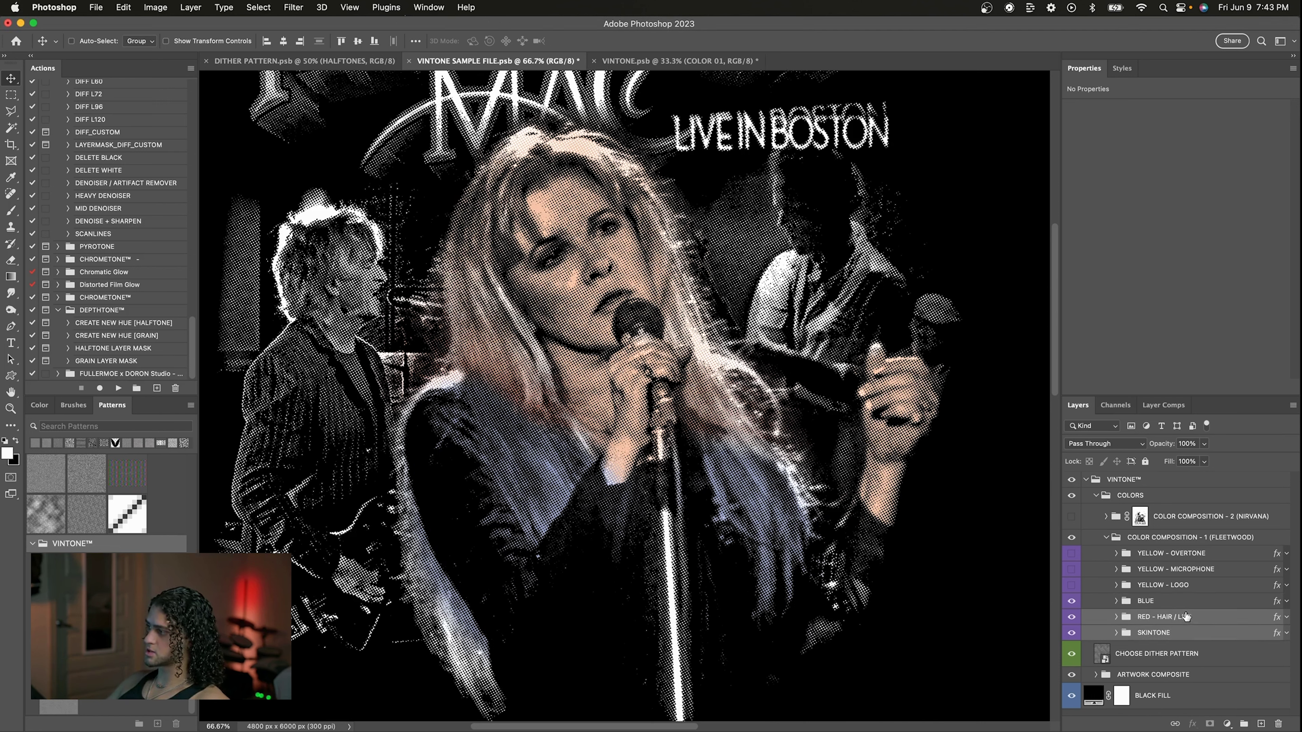
left_click_drag(1185, 618, 1163, 599)
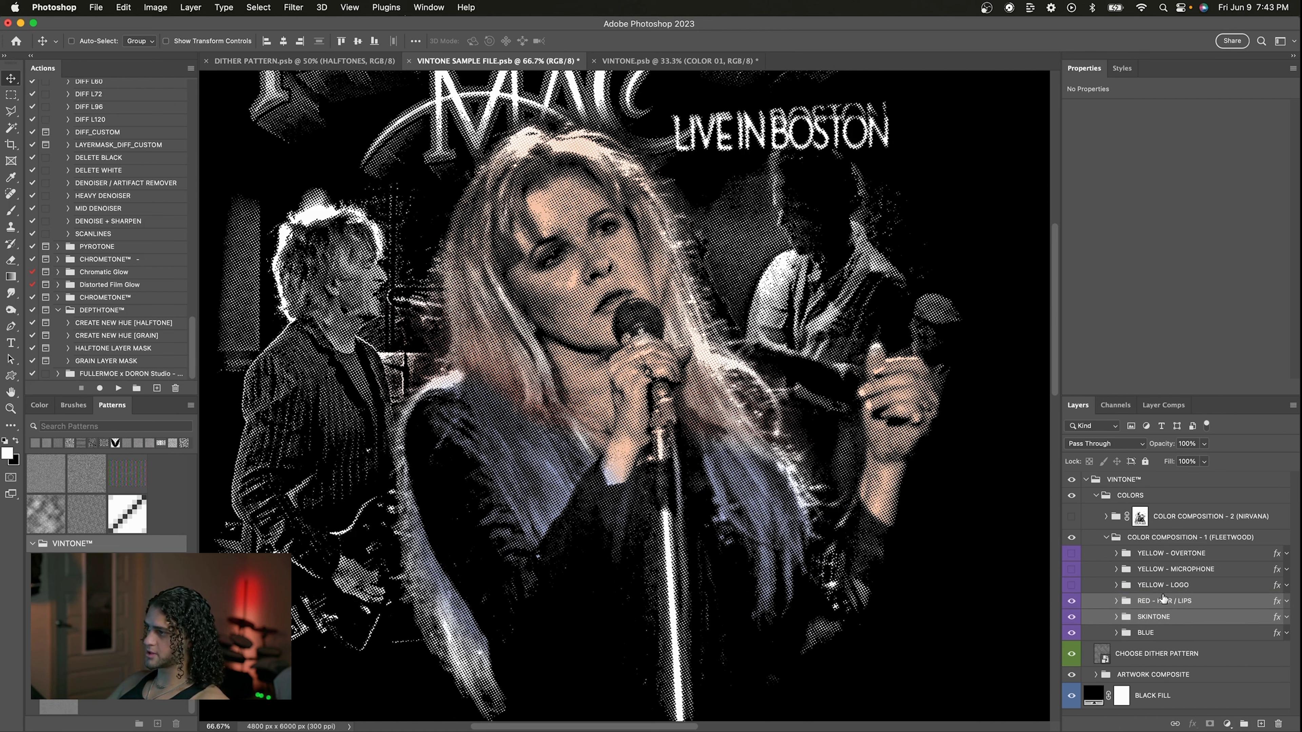
left_click(1175, 633)
- Examine how the blue, red and skin tone dots layer in the singer's hair at 100% zoom, then return to 66.7%
key("super+1")
scroll(712, 495, "down", 10)
scroll(712, 495, "up", 8)
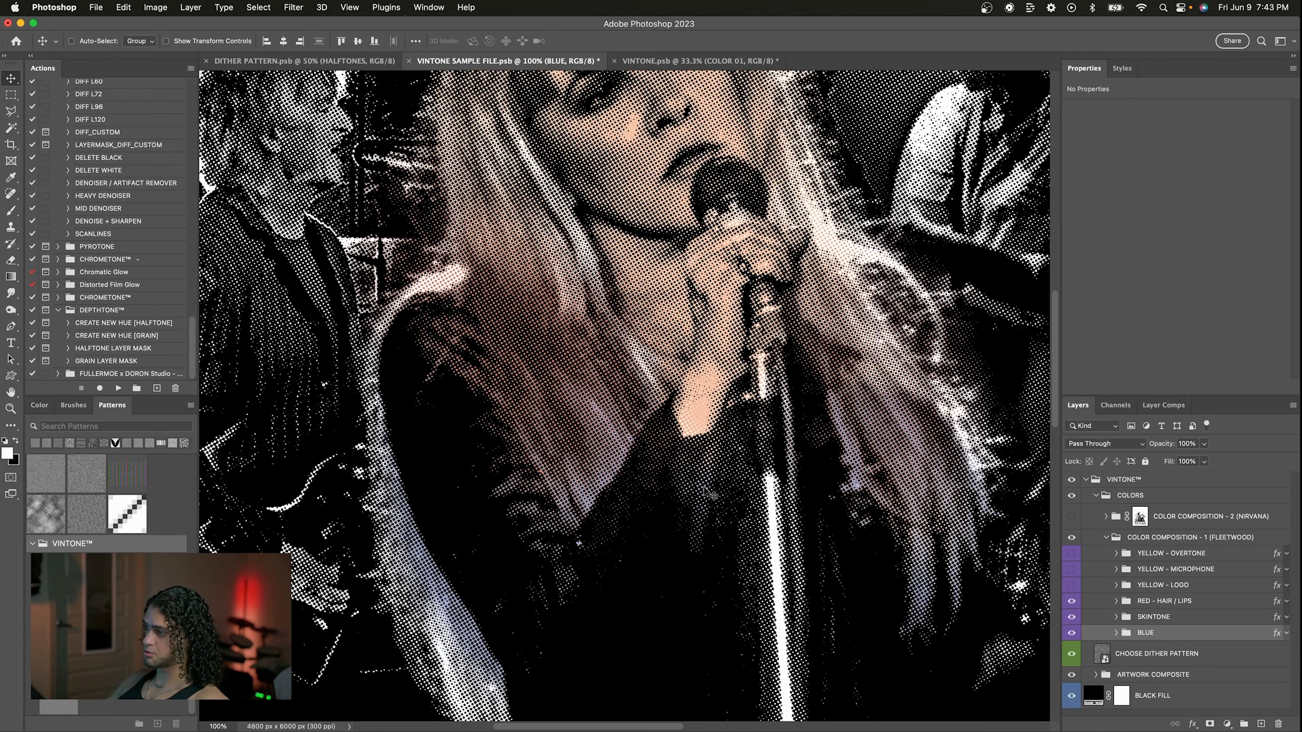
scroll(704, 488, "down", 2)
scroll(704, 487, "right", 3)
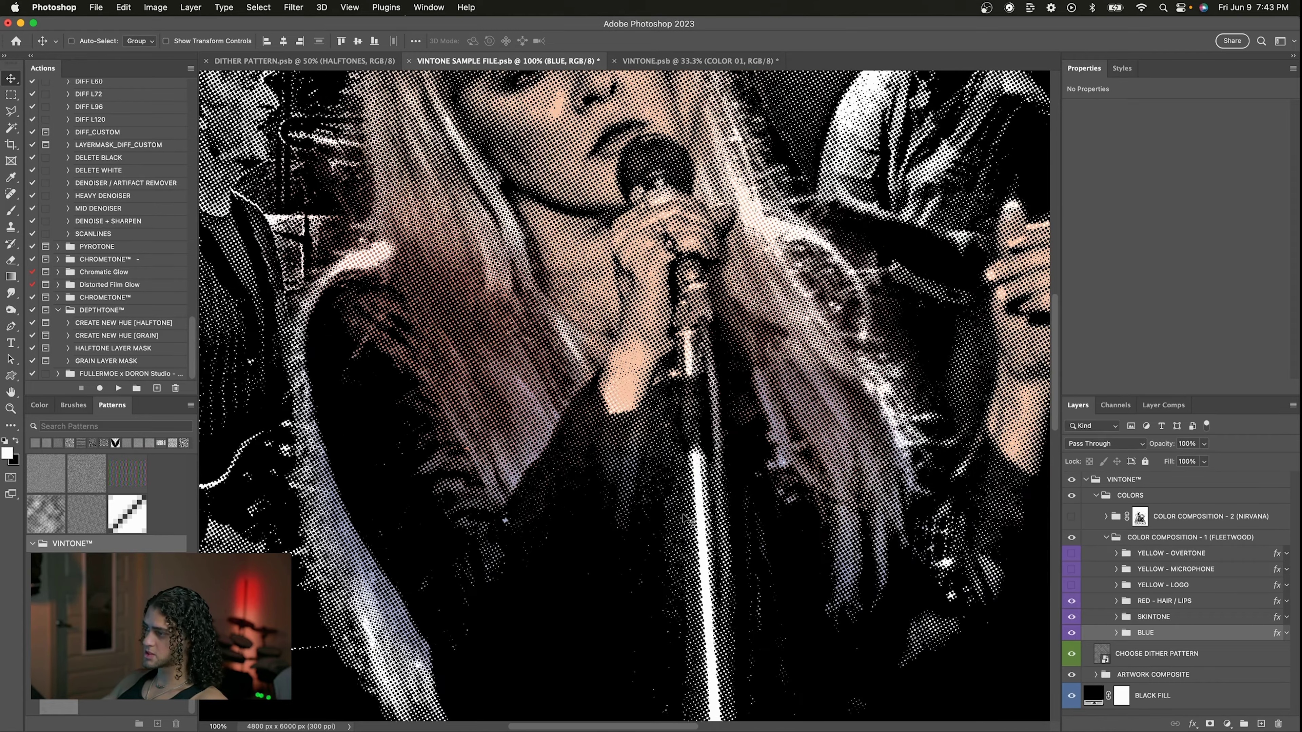
key("super+minus")
scroll(686, 519, "up", 3)
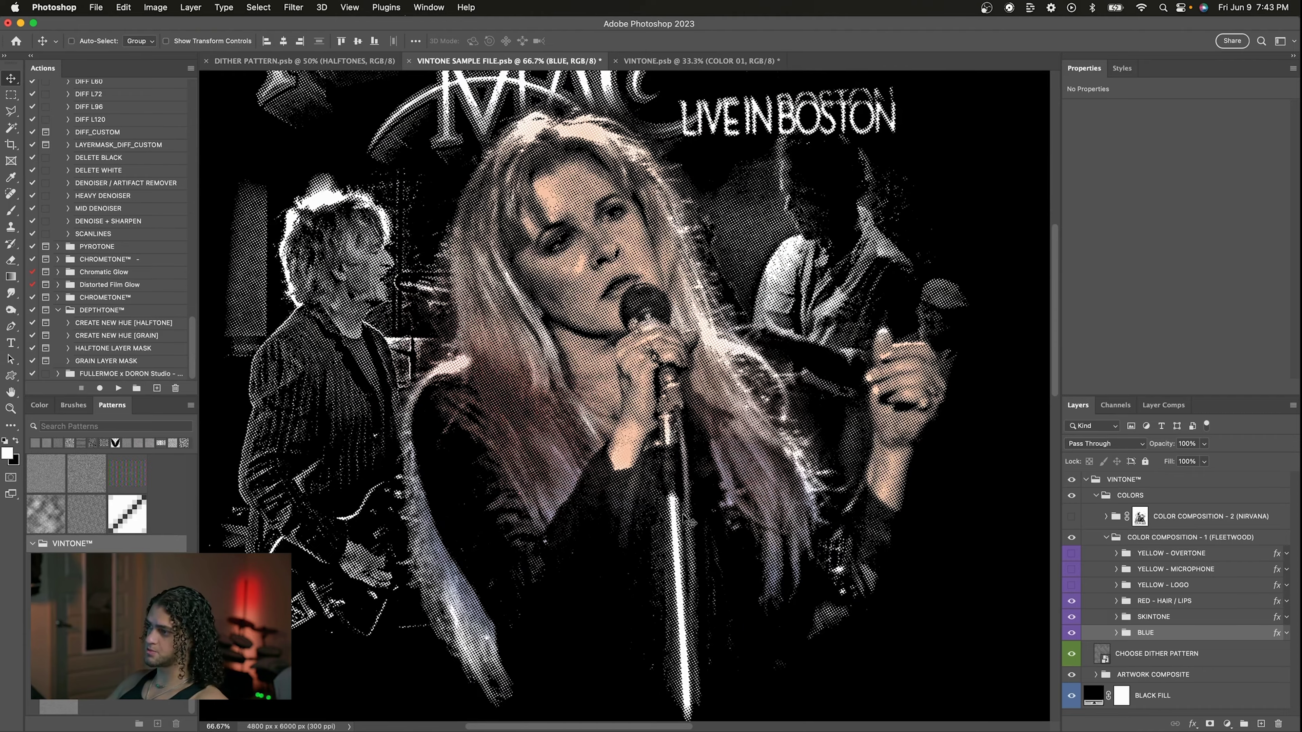
scroll(687, 519, "up", 2)
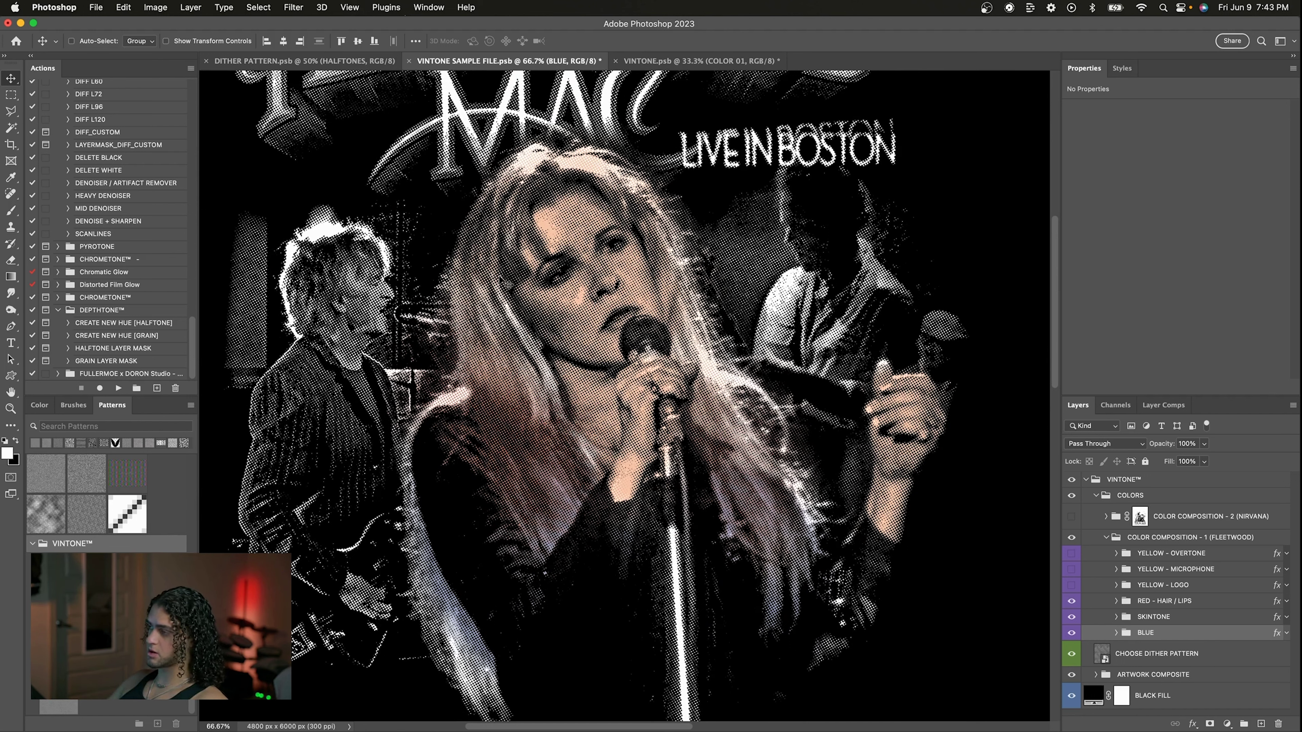
- Place the RED - HAIR / LIPS group between SKINTONE and BLUE and select its PAINT IN MASK layer mask
left_click_drag(1214, 607, 1157, 630)
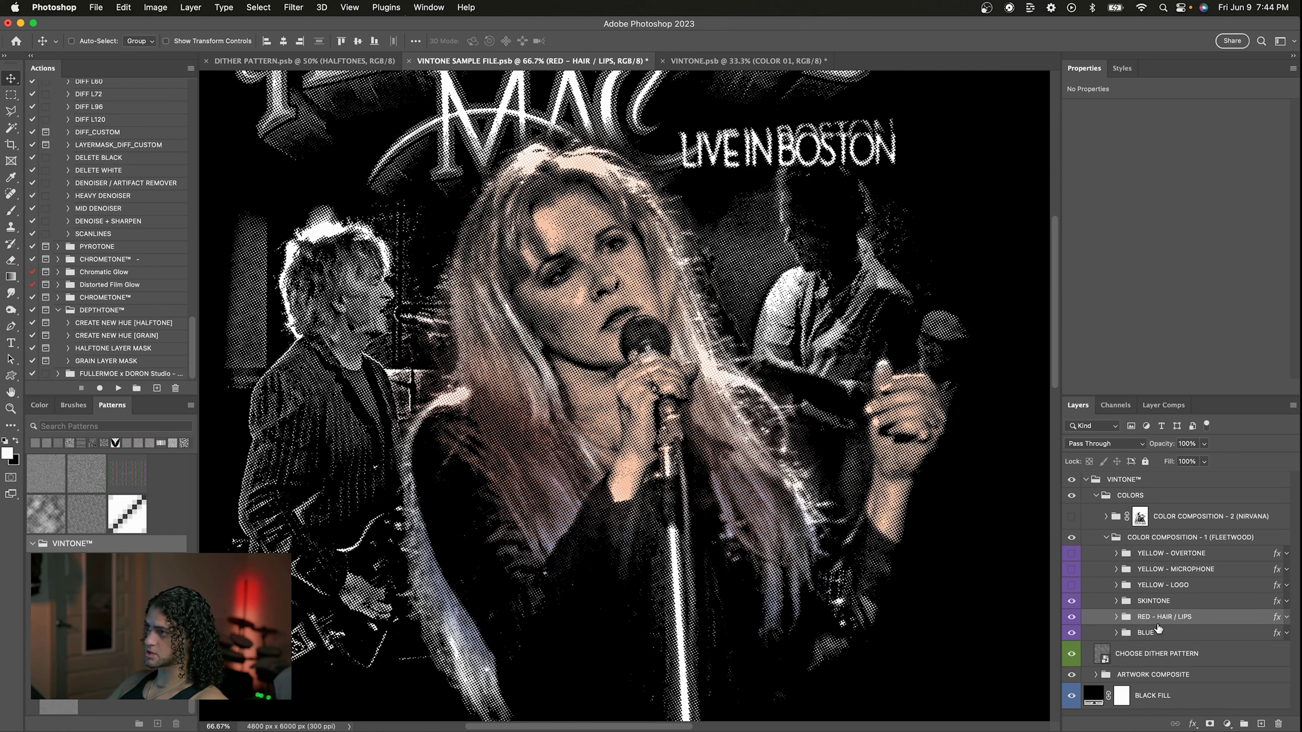
left_click(1115, 617)
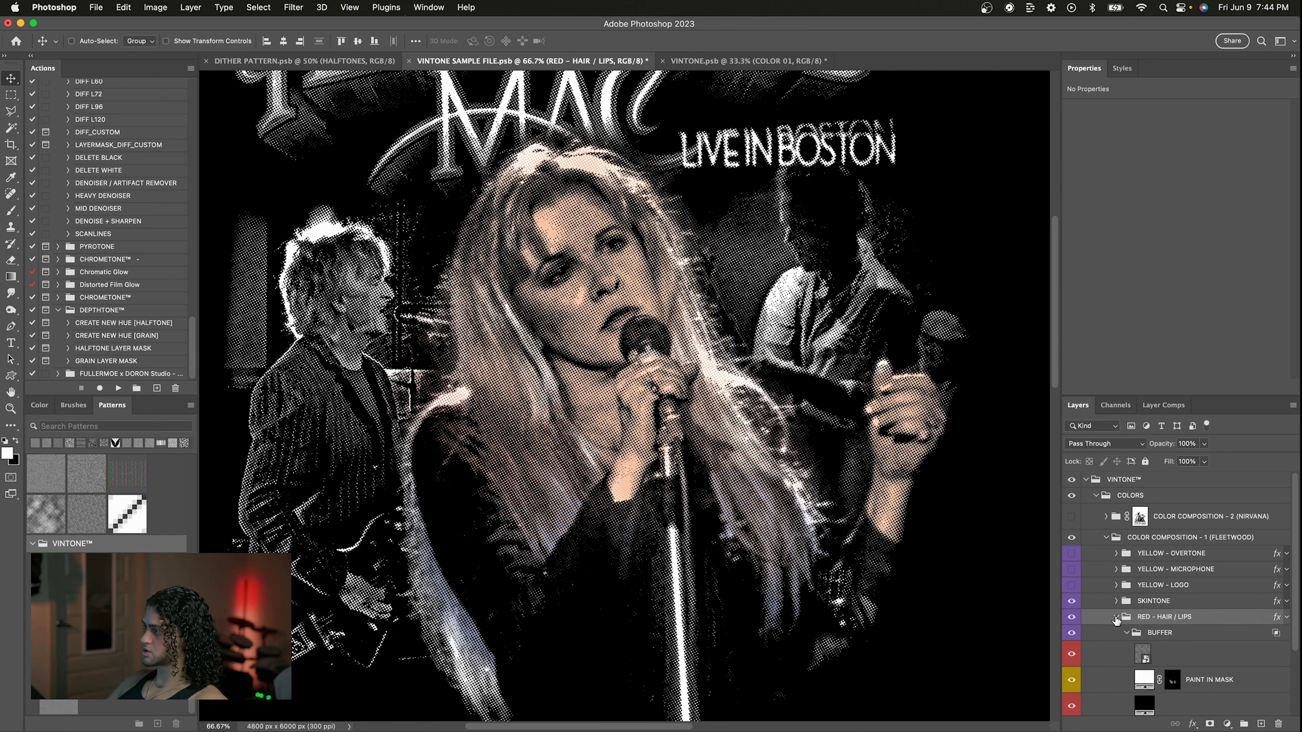
left_click(1167, 682)
- Paint red over the hair between the singer's face and the guitarist with a 300 px brush at 100% opacity
key("b")
mouse_move(555, 375)
left_mouse_down()
mouse_move(548, 337)
mouse_move(556, 401)
left_mouse_up()
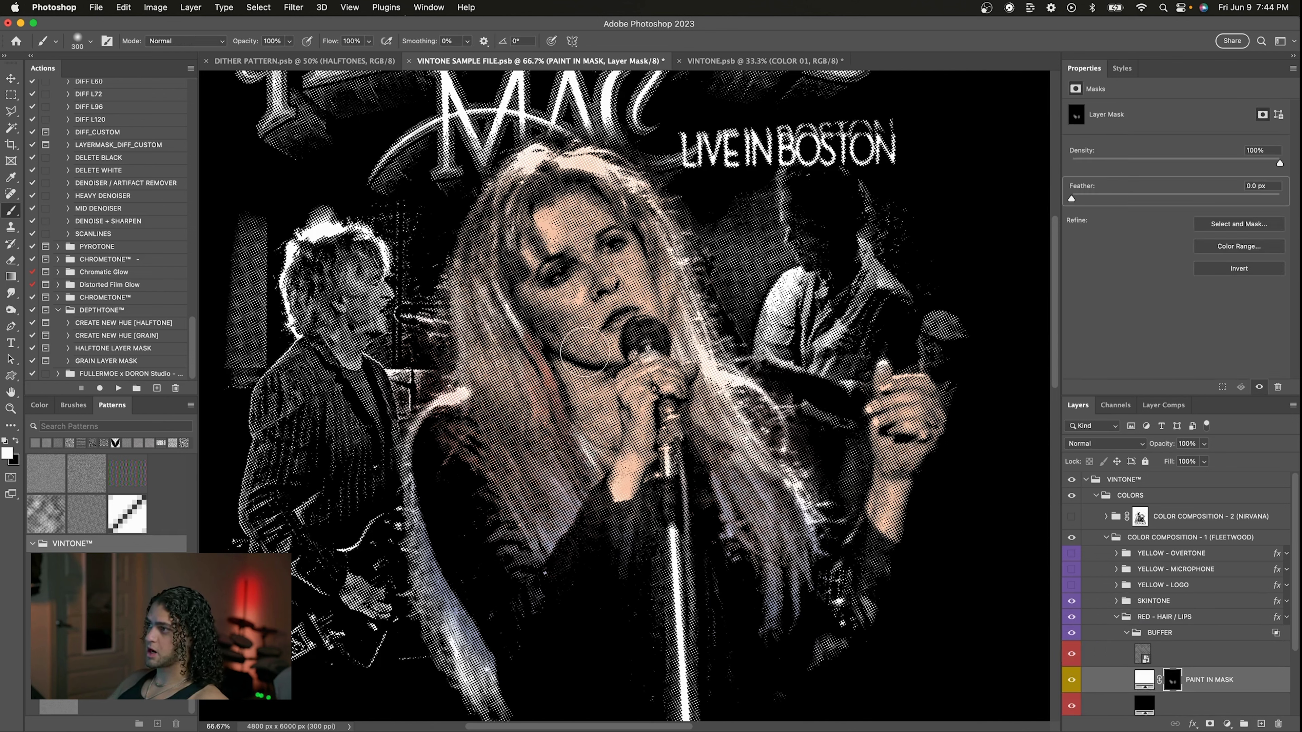
mouse_move(550, 327)
left_mouse_down()
mouse_move(508, 333)
mouse_move(511, 315)
mouse_move(517, 376)
mouse_move(504, 270)
mouse_move(498, 347)
mouse_move(491, 326)
mouse_move(501, 268)
mouse_move(482, 385)
mouse_move(482, 354)
mouse_move(450, 422)
left_mouse_up()
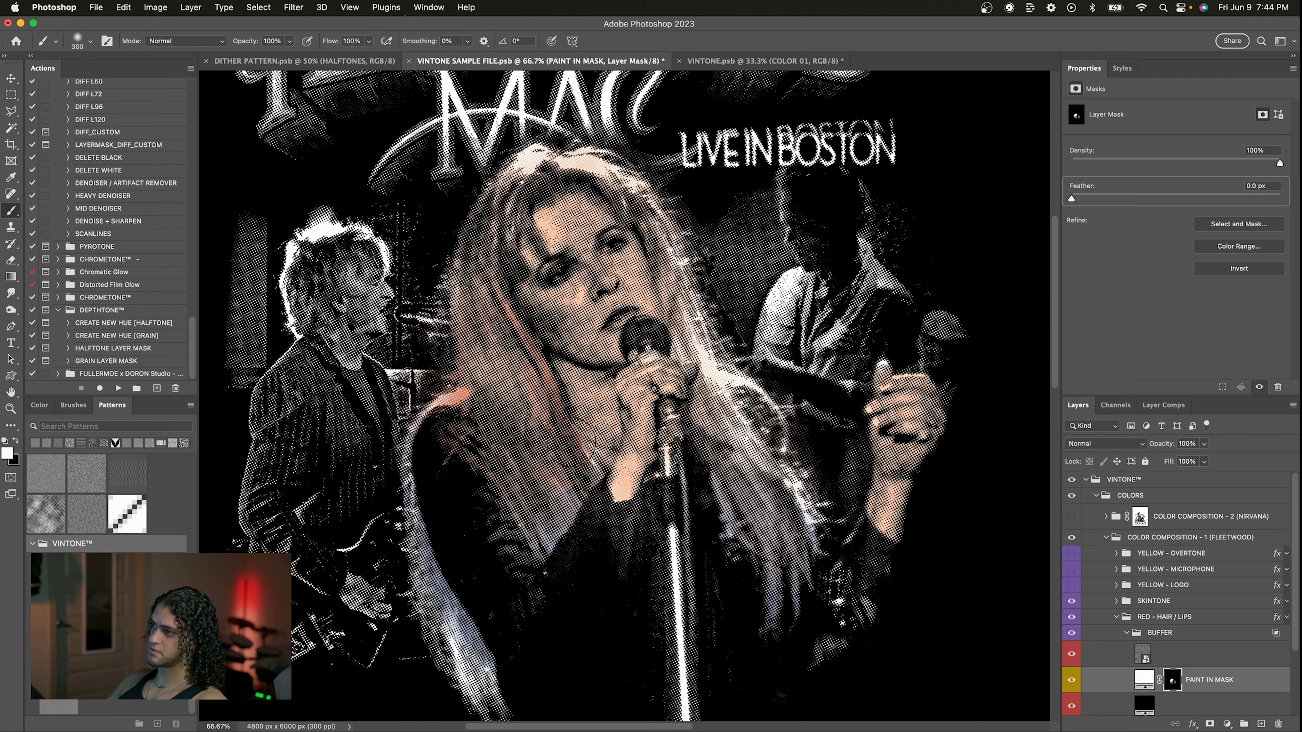
- Paint red over the singer's hair on the raised-hand side with the 300 px brush at 100% opacity
key("super+equal")
scroll(540, 364, "down", 5)
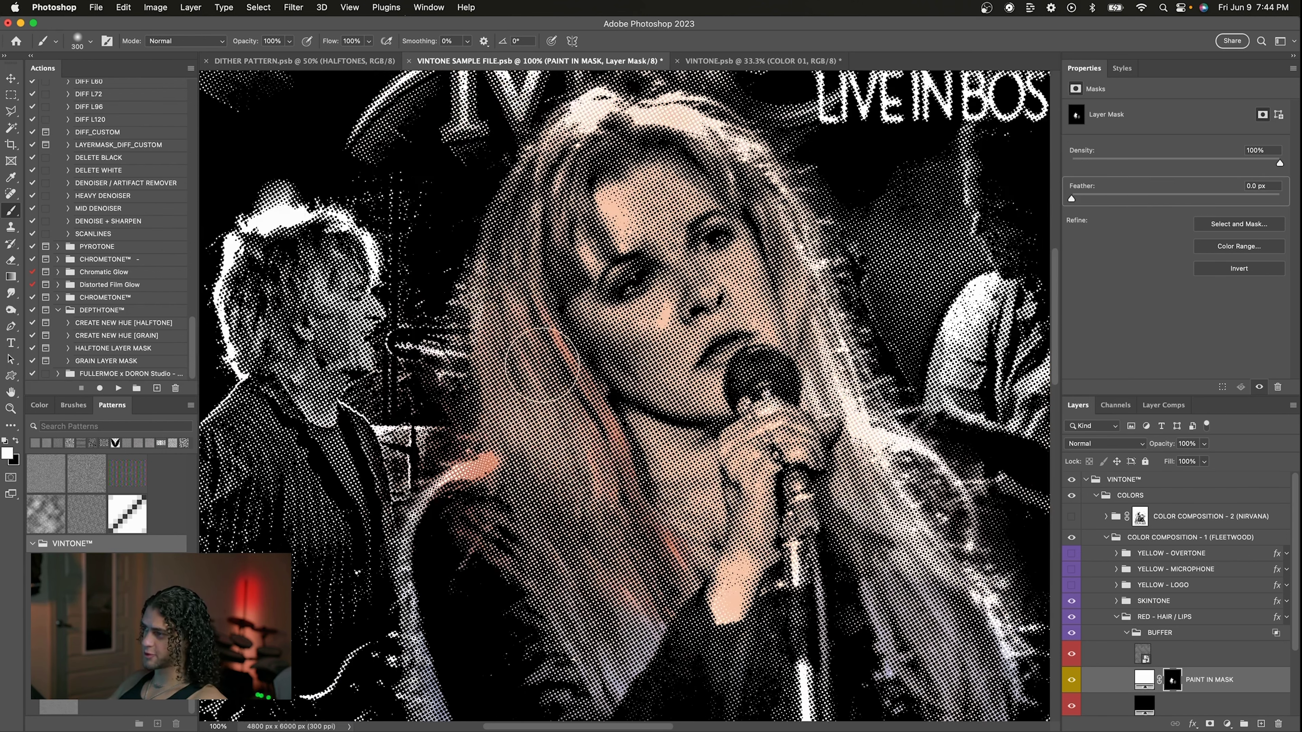
scroll(542, 365, "up", 7)
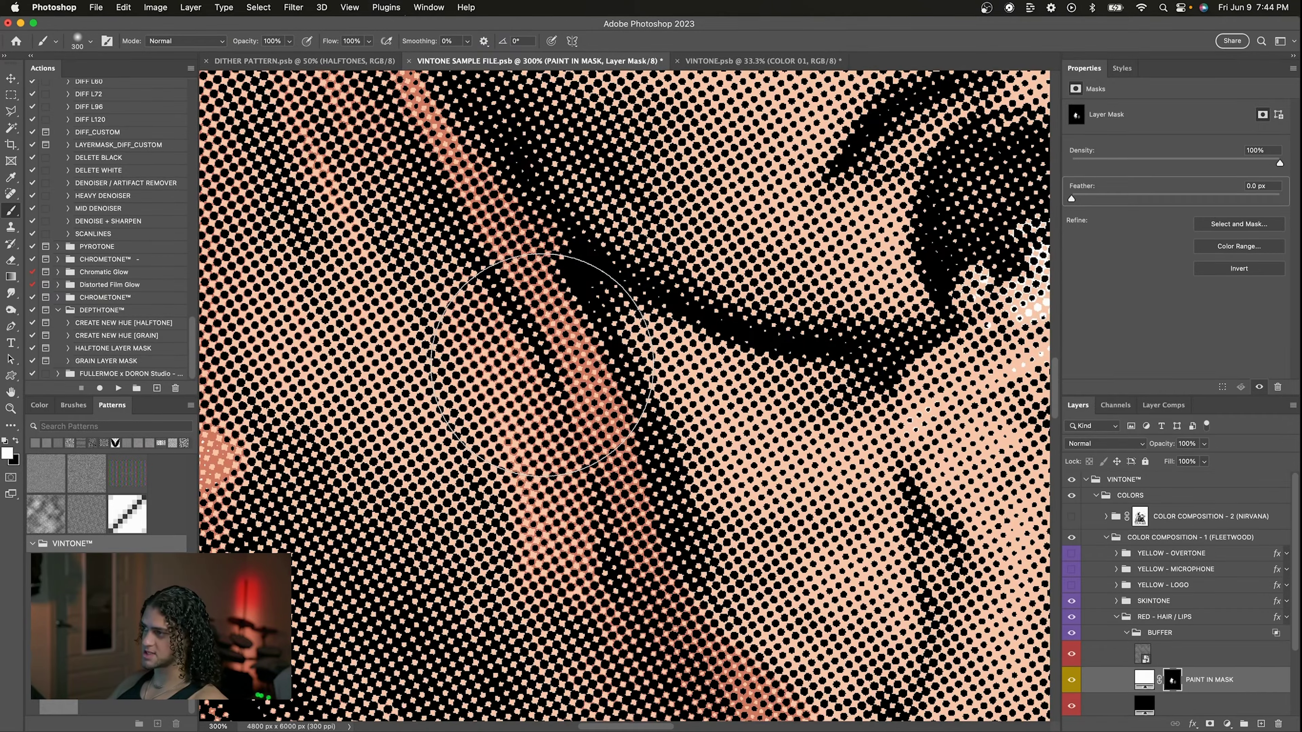
scroll(542, 365, "down", 5)
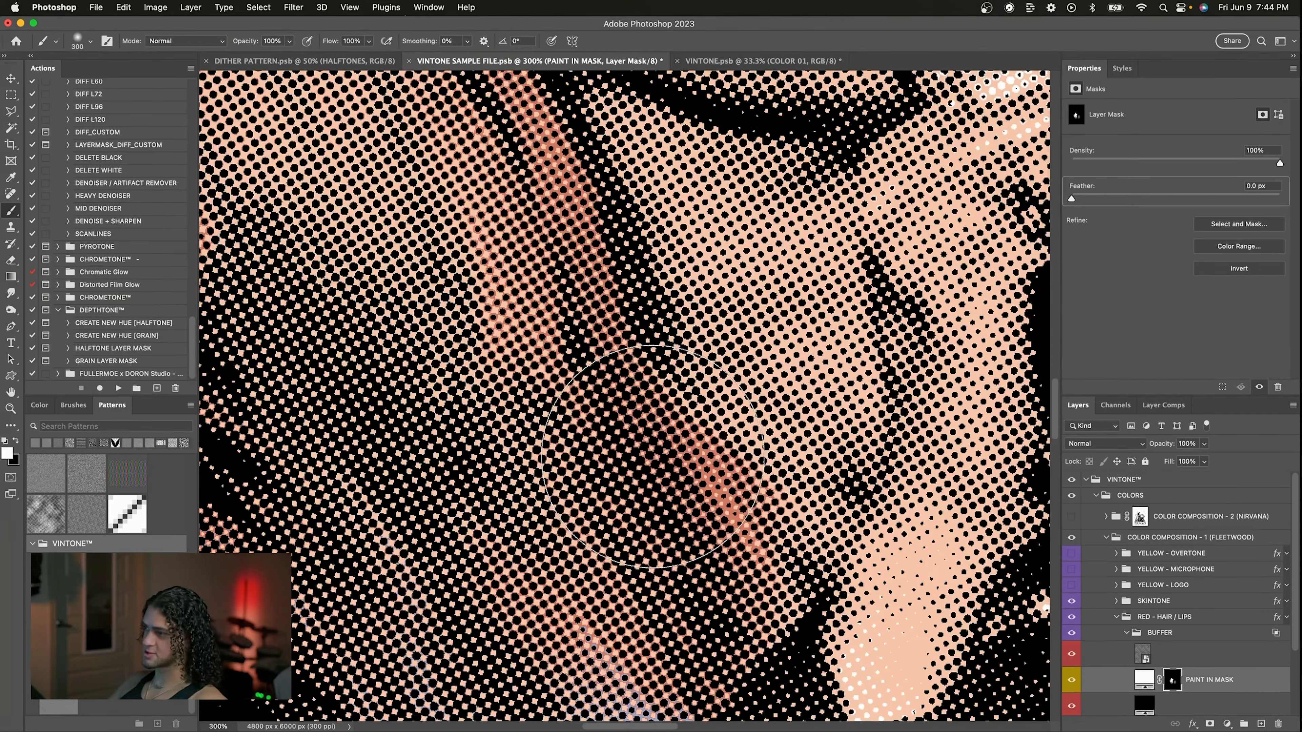
scroll(651, 457, "down", 4)
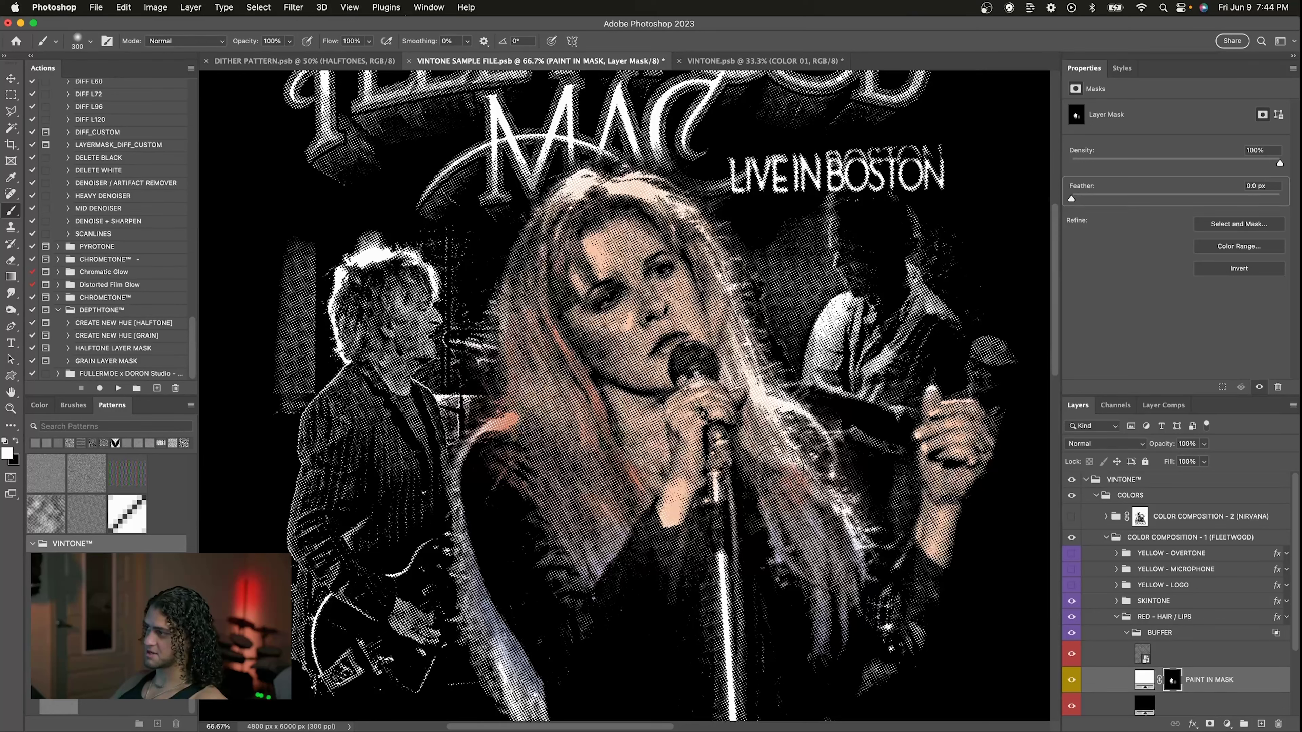
mouse_move(777, 464)
left_mouse_down()
mouse_move(831, 549)
mouse_move(802, 520)
mouse_move(808, 611)
left_mouse_up()
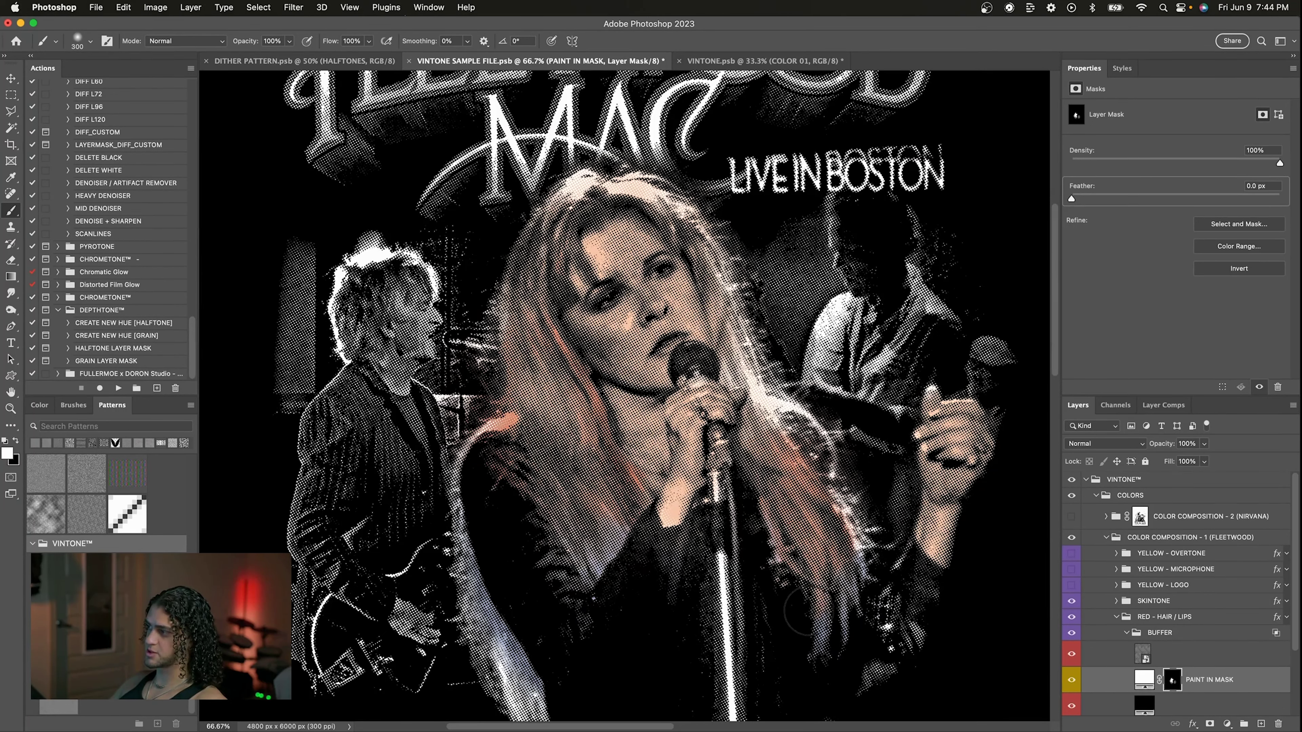
key("v")
scroll(724, 442, "down", 2)
scroll(723, 442, "right", 2)
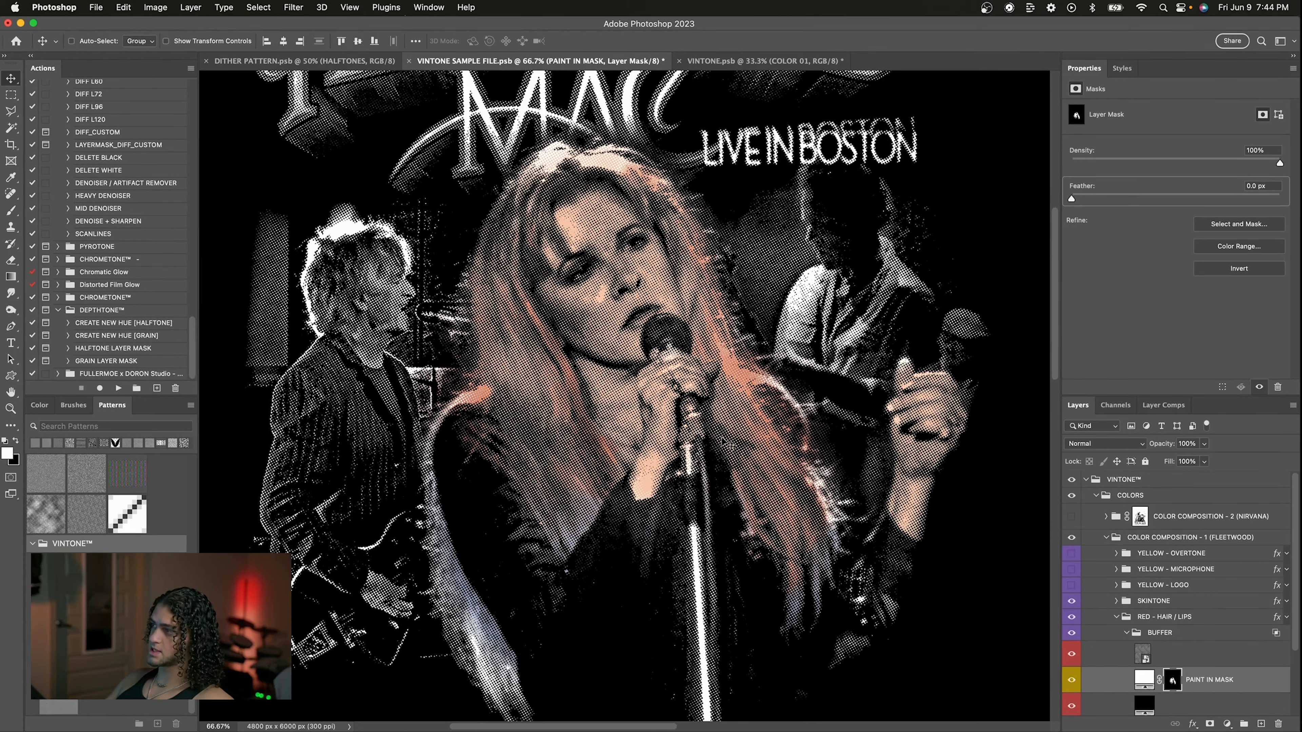
- Expand the ARTWORK COMPOSITE group to reach the layers of the FLEETWOOD EXAMPLE composite
scroll(724, 441, "down", 1)
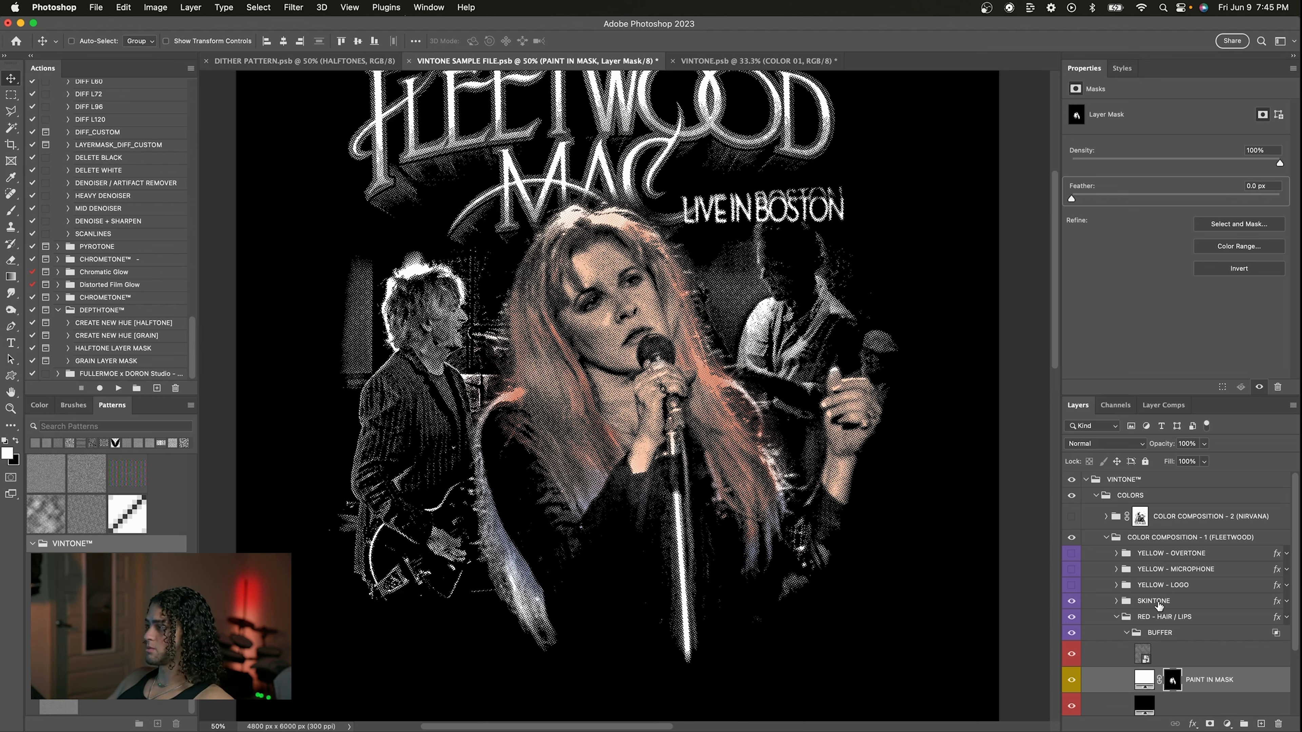
scroll(1158, 606, "down", 3)
left_click(1133, 682)
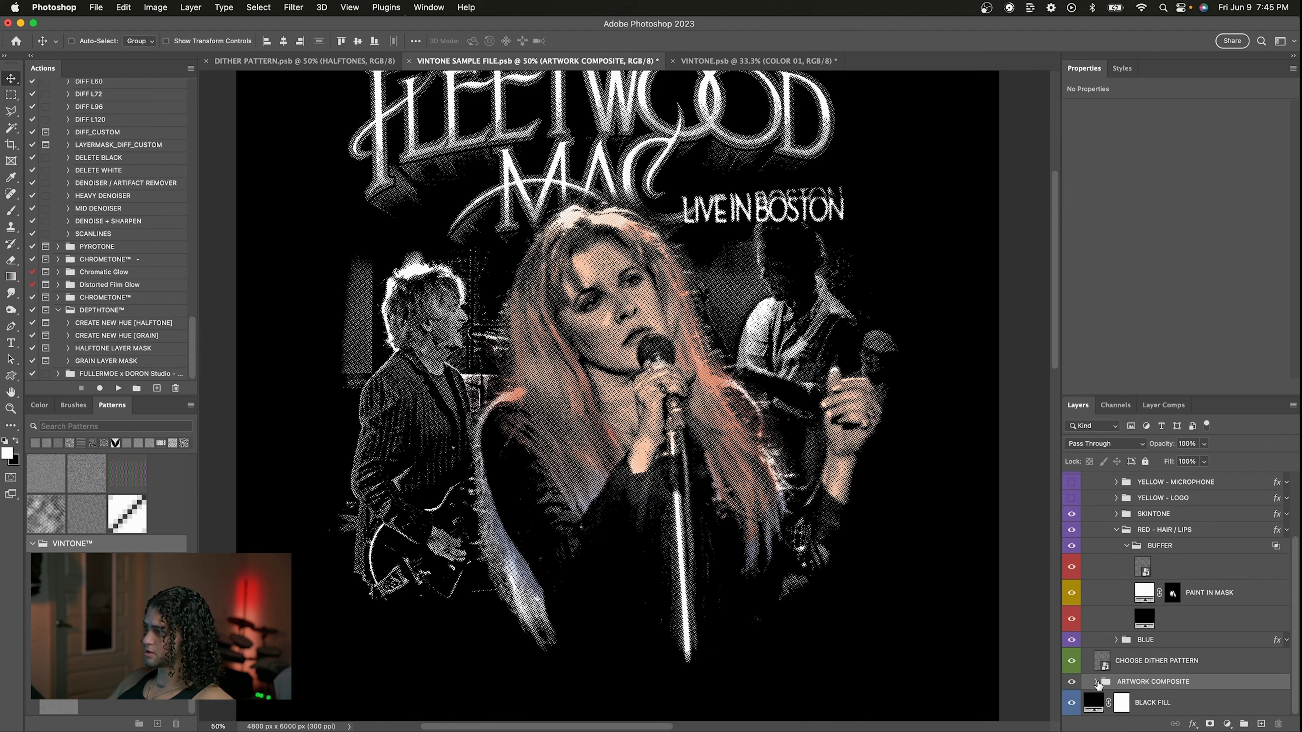
left_click(1095, 682)
scroll(1107, 687, "down", 1)
scroll(1107, 686, "down", 5)
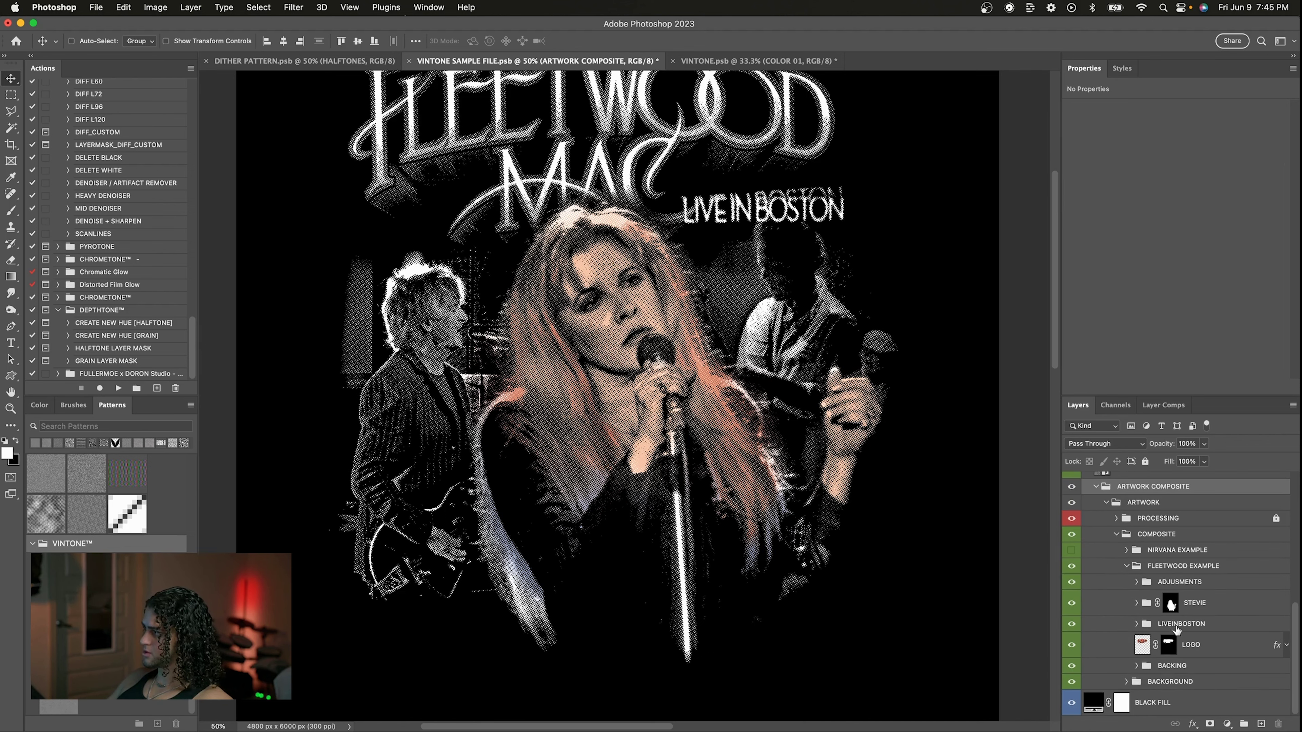
- Try moving the STEVIE group up and to the right on the poster, then undo the move
left_click(1192, 607)
left_click_drag(720, 352, 746, 327)
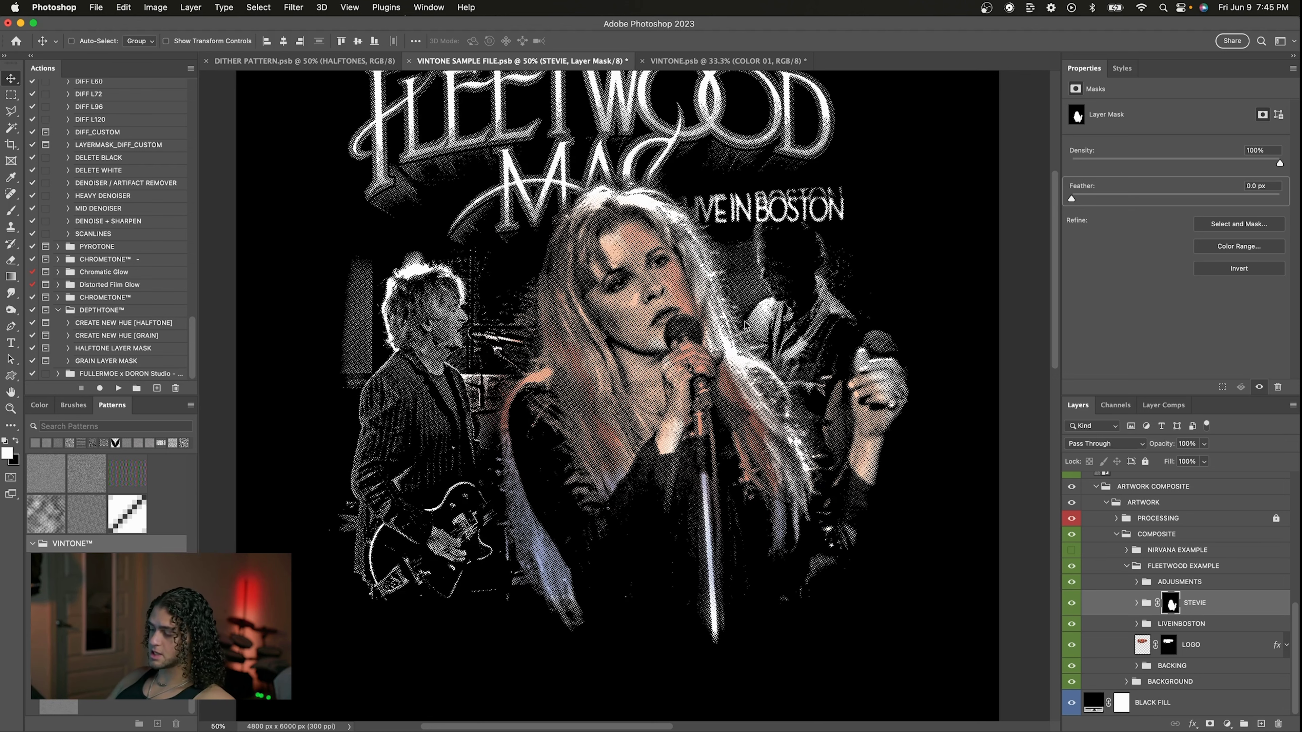
key("super+z")
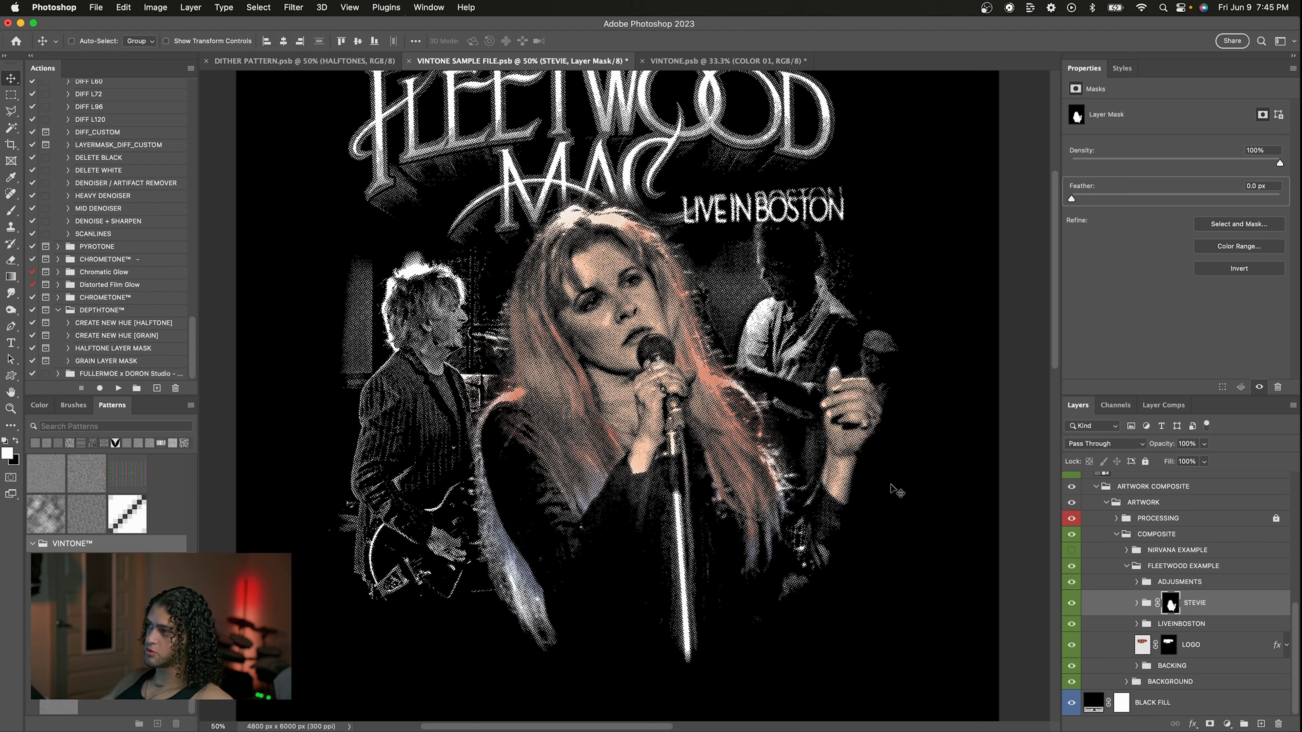
- Link the STEVIE group with the SKINTONE, RED - HAIR / LIPS and BLUE color groups, then collapse the RED - HAIR / LIPS group
left_click(1233, 612)
scroll(1232, 611, "up", 6)
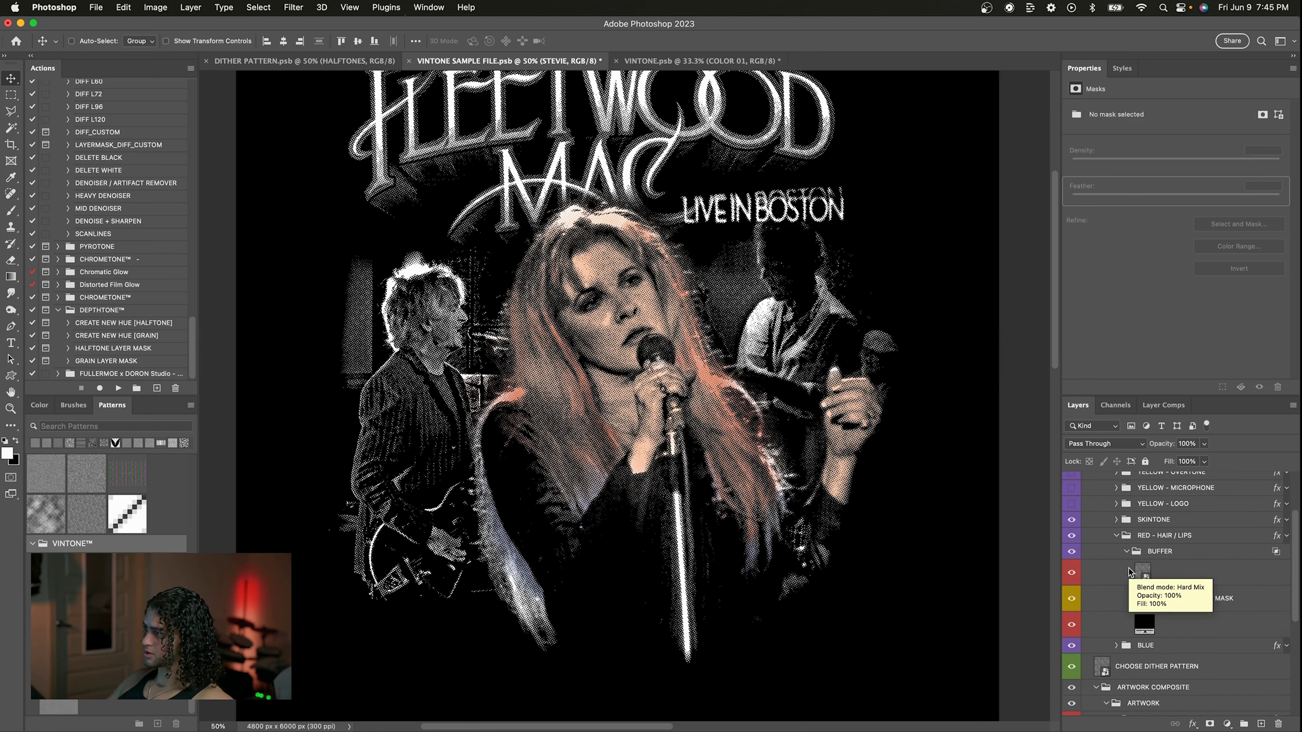
left_click(1148, 521, "super")
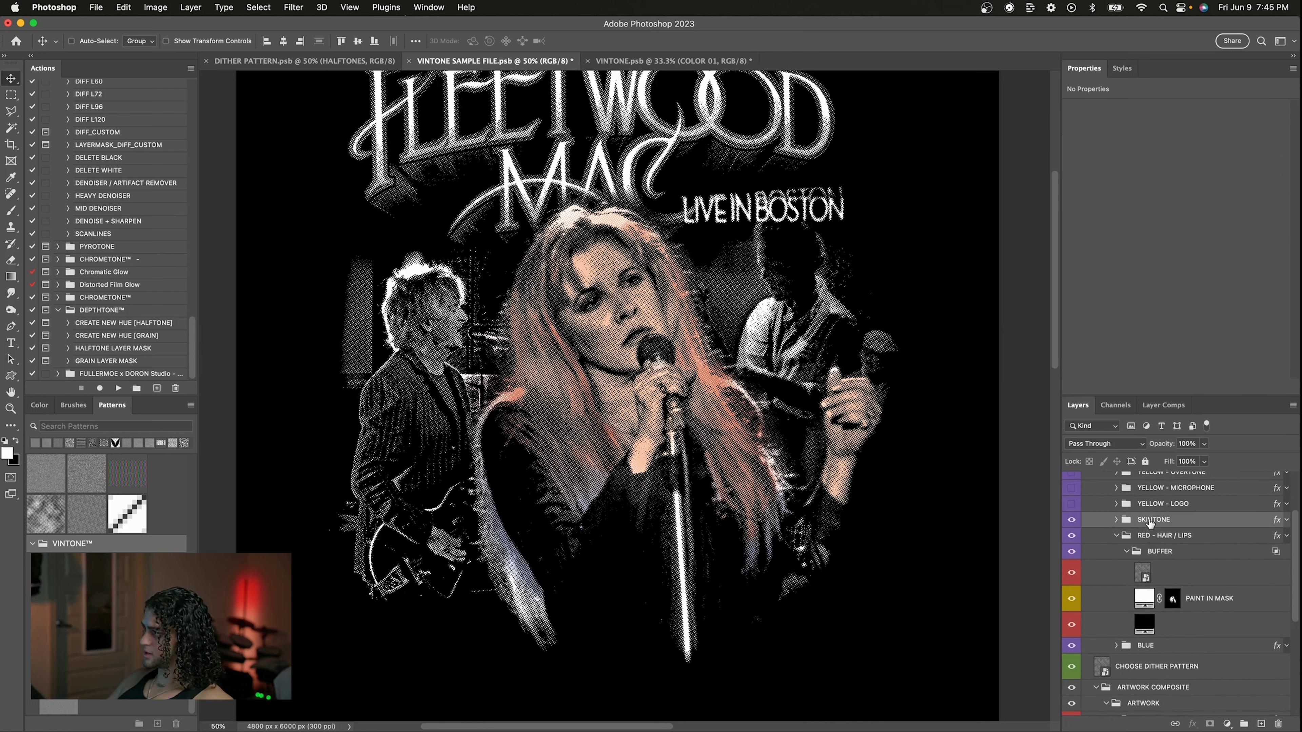
left_click(1194, 536, "super")
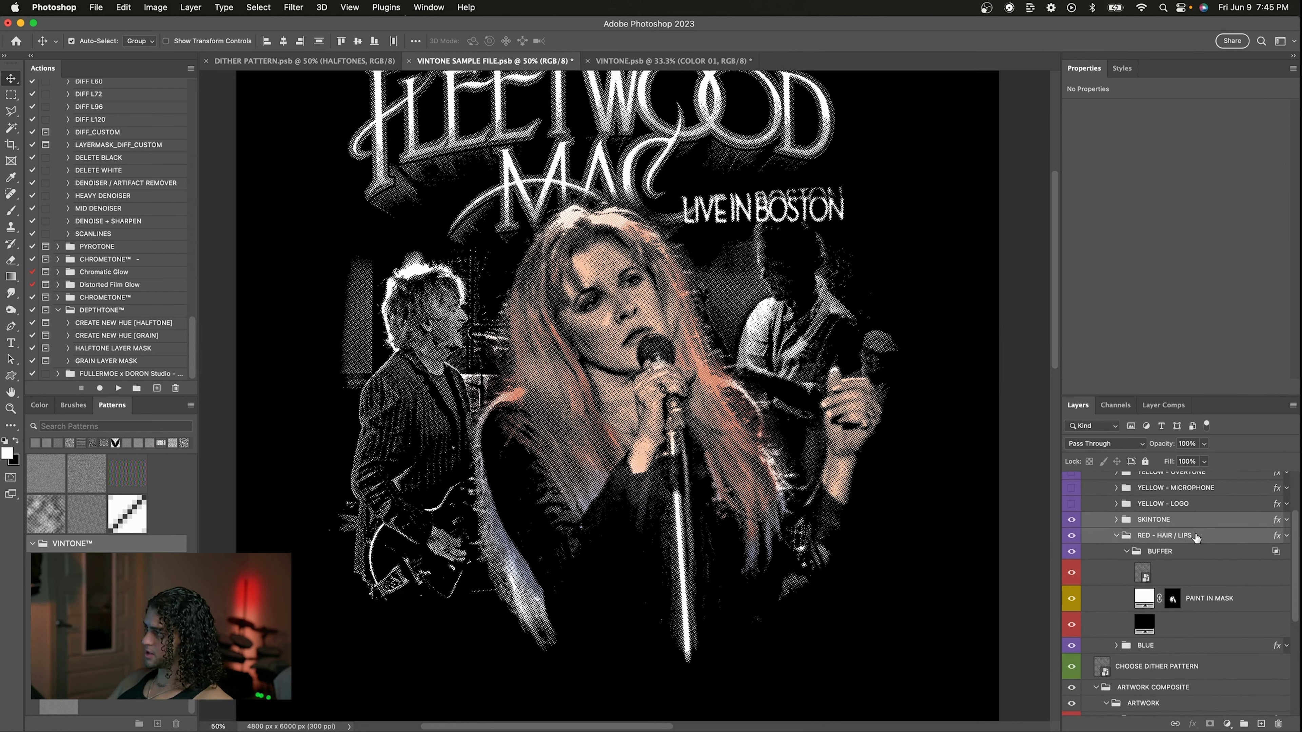
left_click(1165, 647, "super")
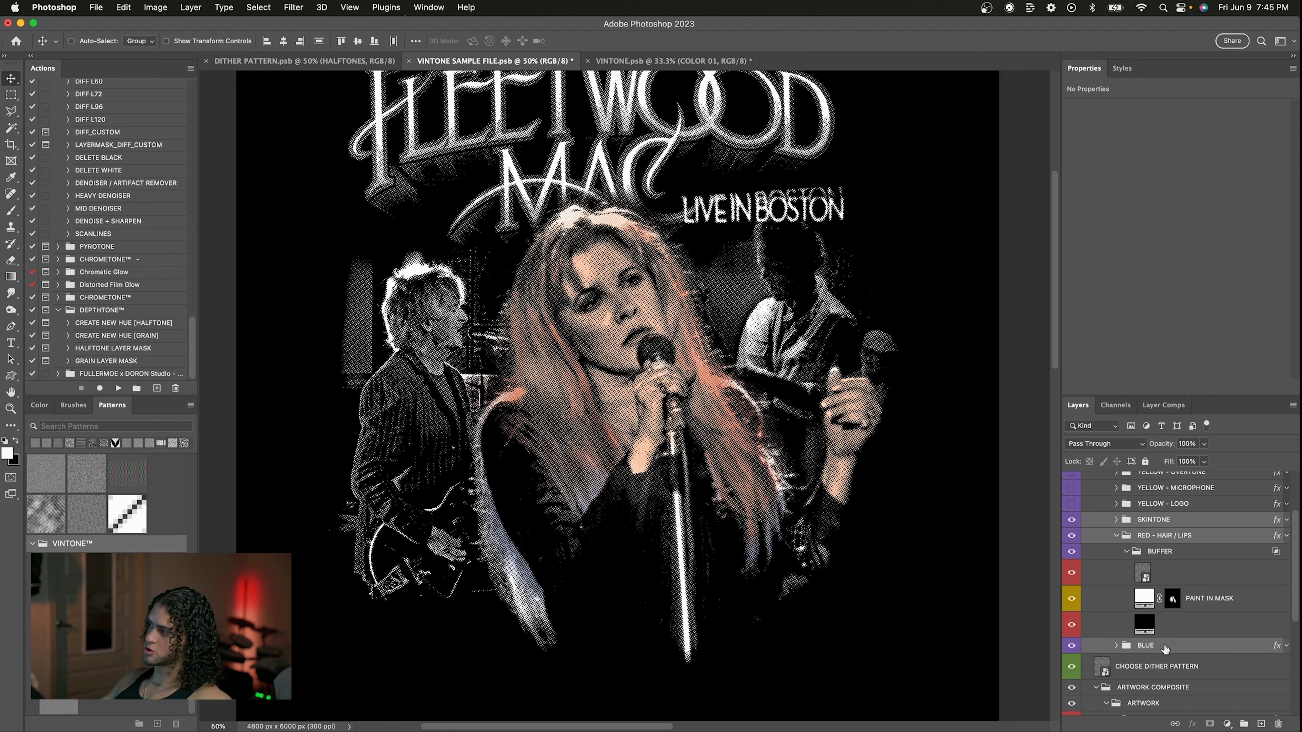
right_click(1192, 526)
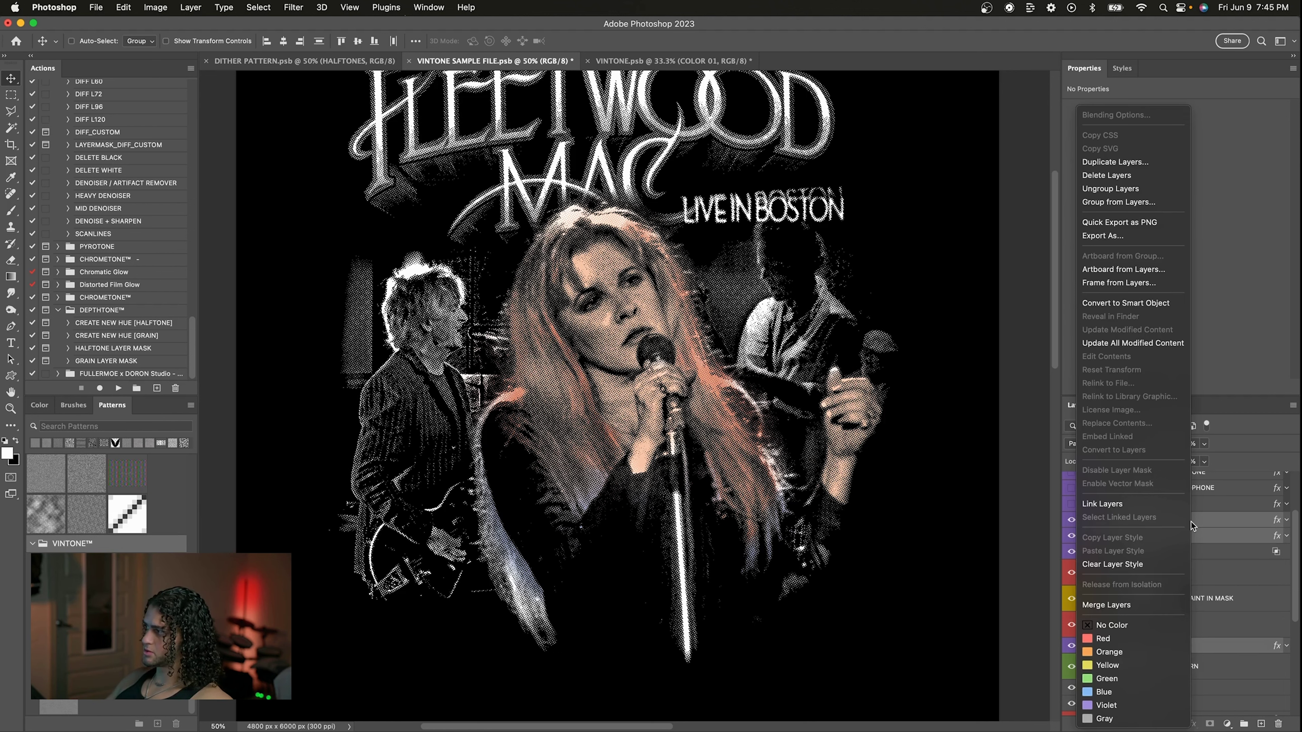
left_click(1135, 503)
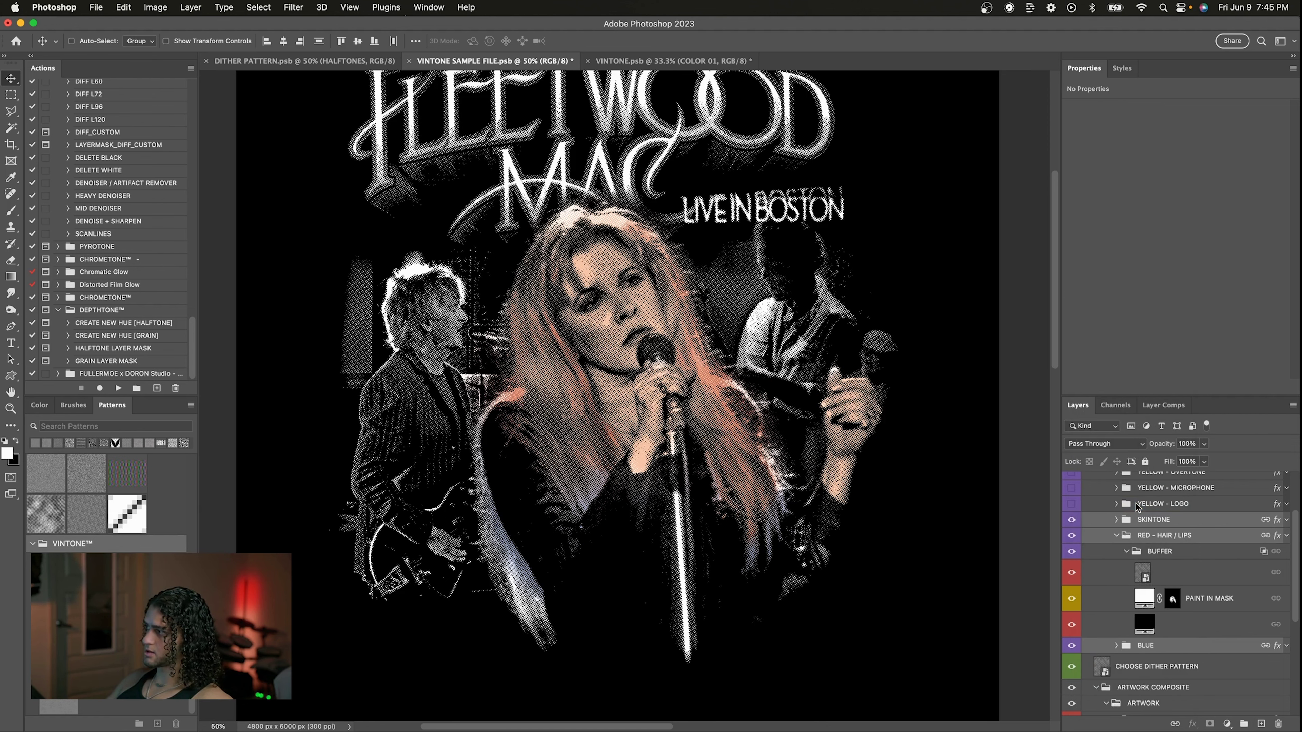
left_click(1118, 537)
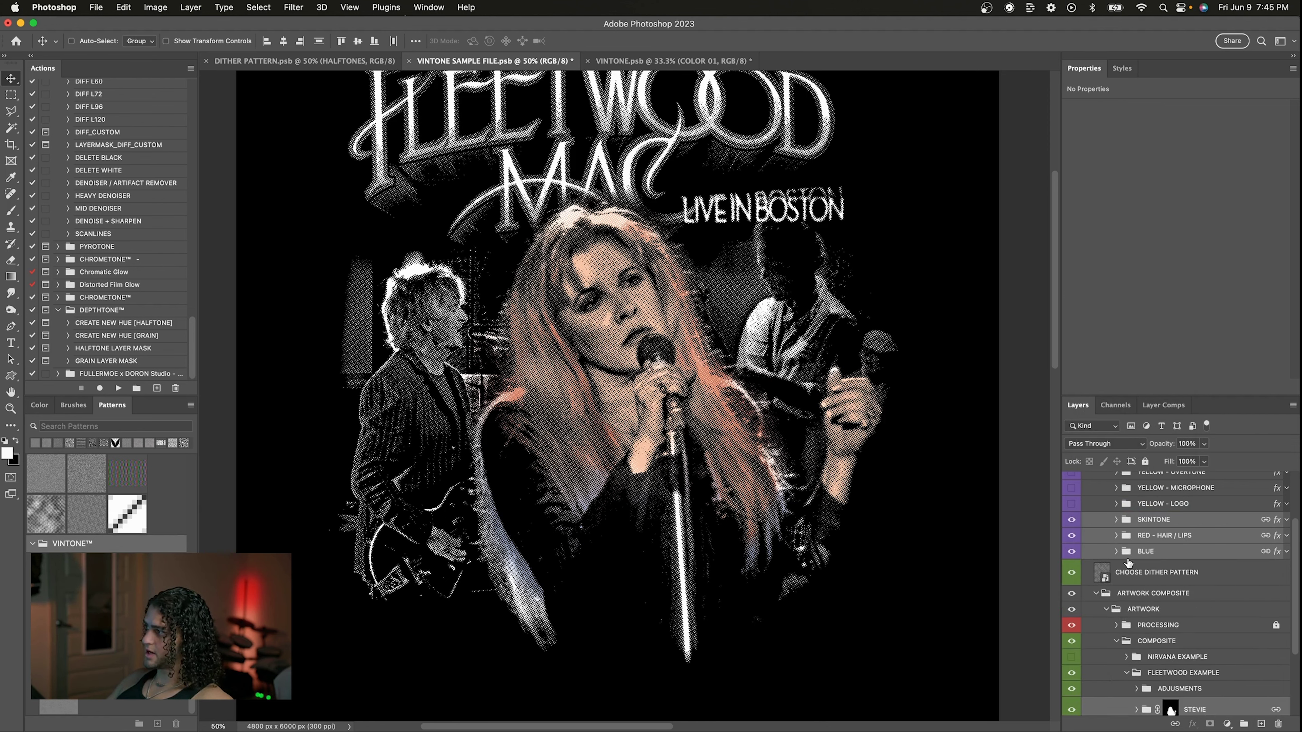
- Try moving the linked SKINTONE group with its artwork up and to the left on the poster, then undo the move
left_click(1157, 523)
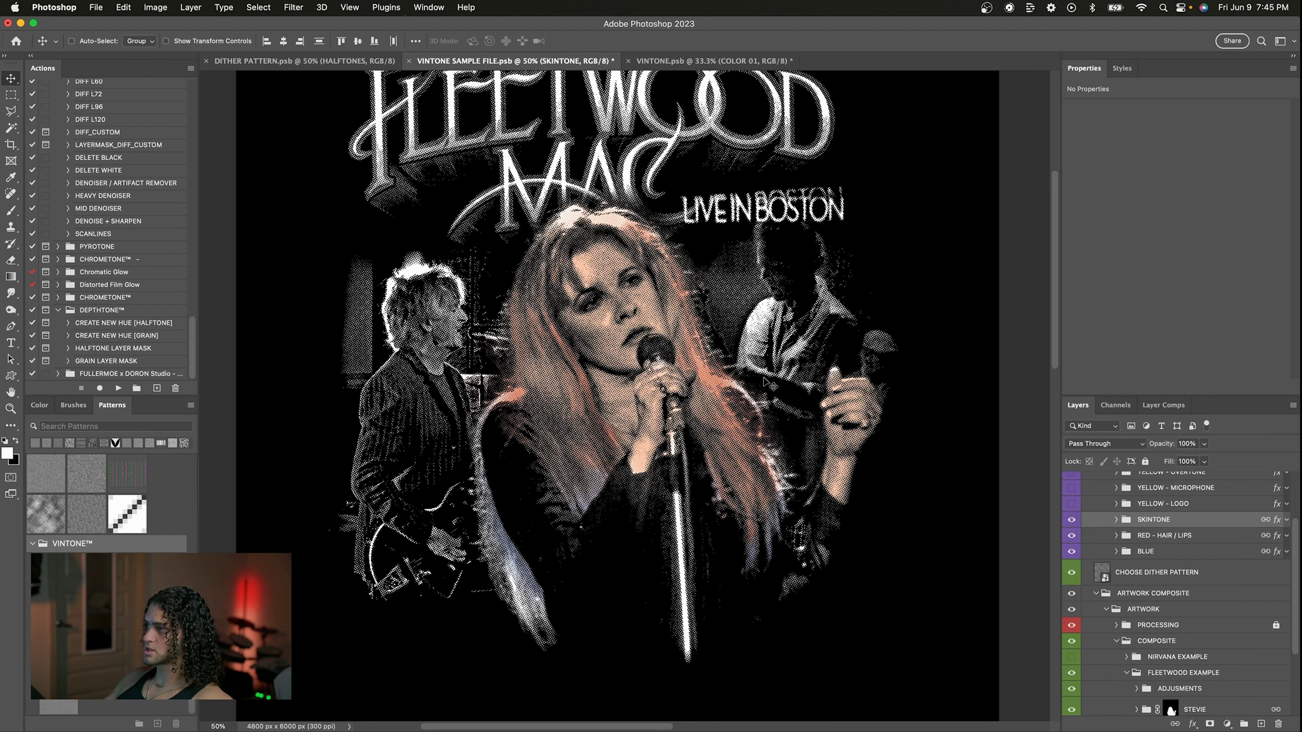
left_click_drag(671, 379, 637, 354)
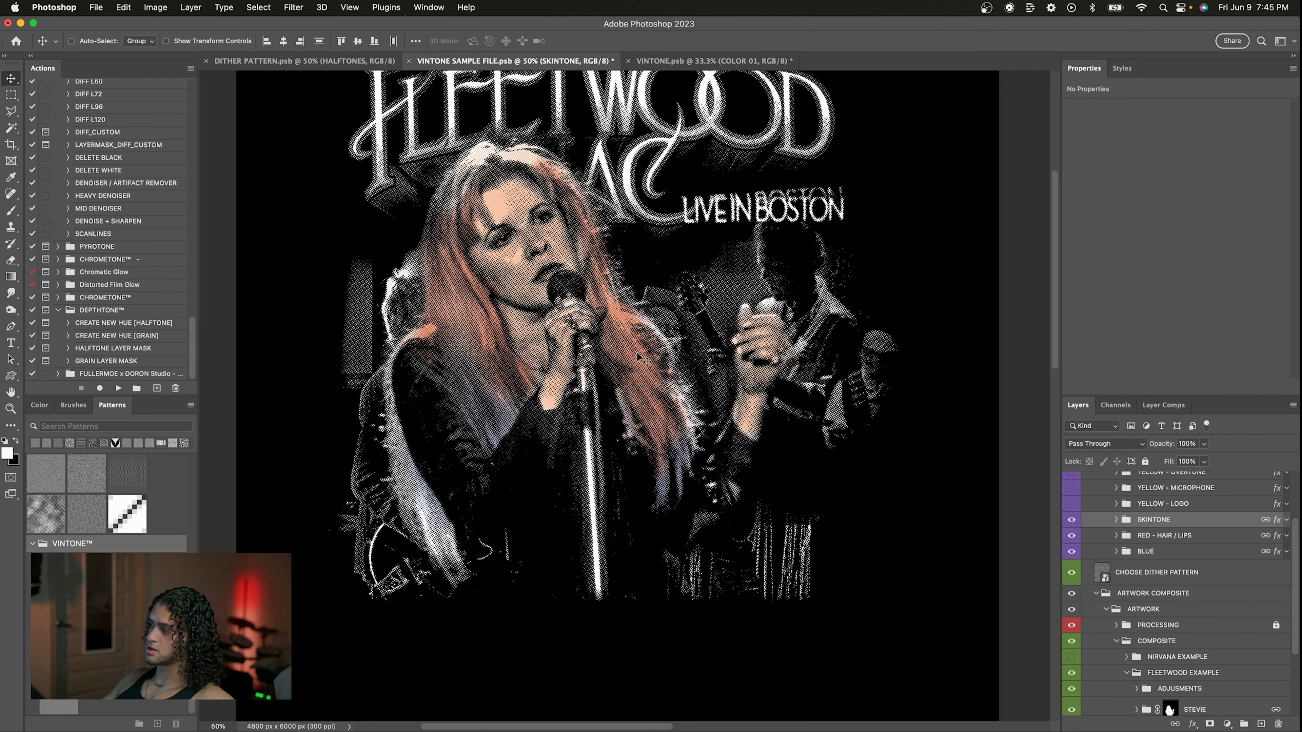
scroll(1133, 559, "down", 4)
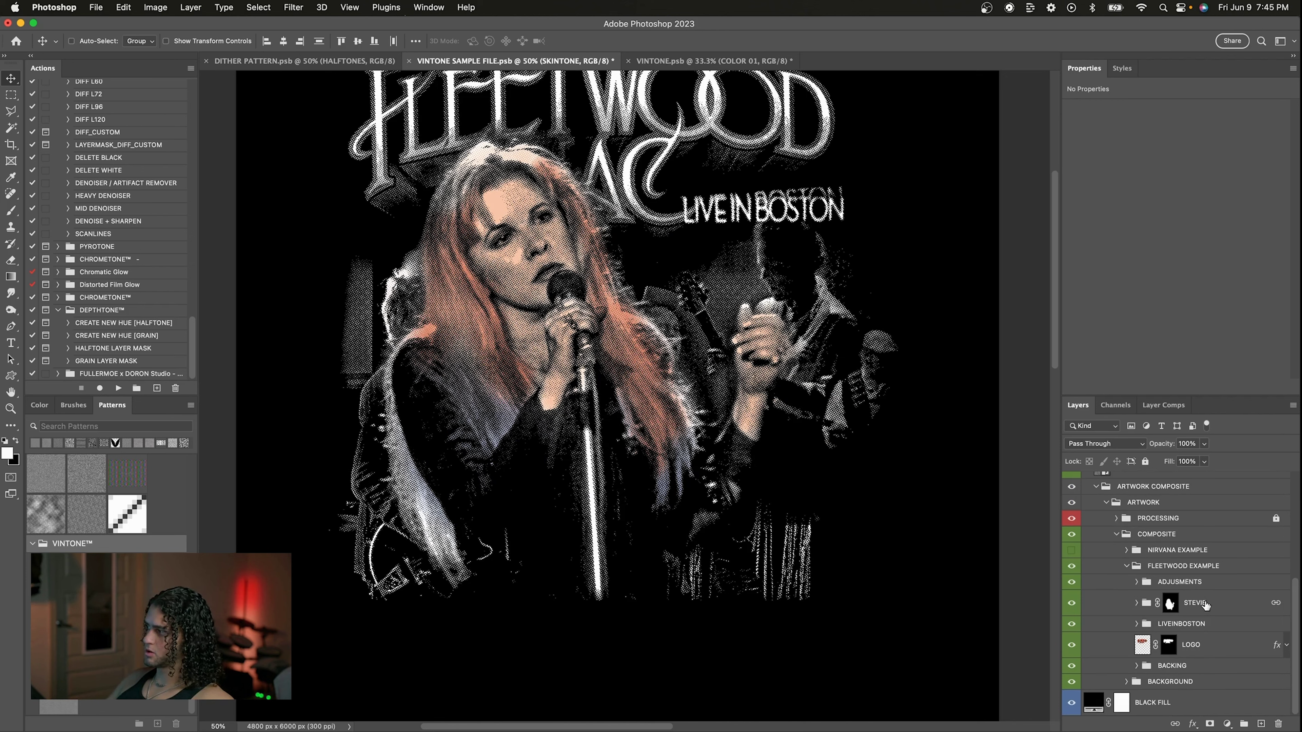
scroll(1205, 605, "up", 6)
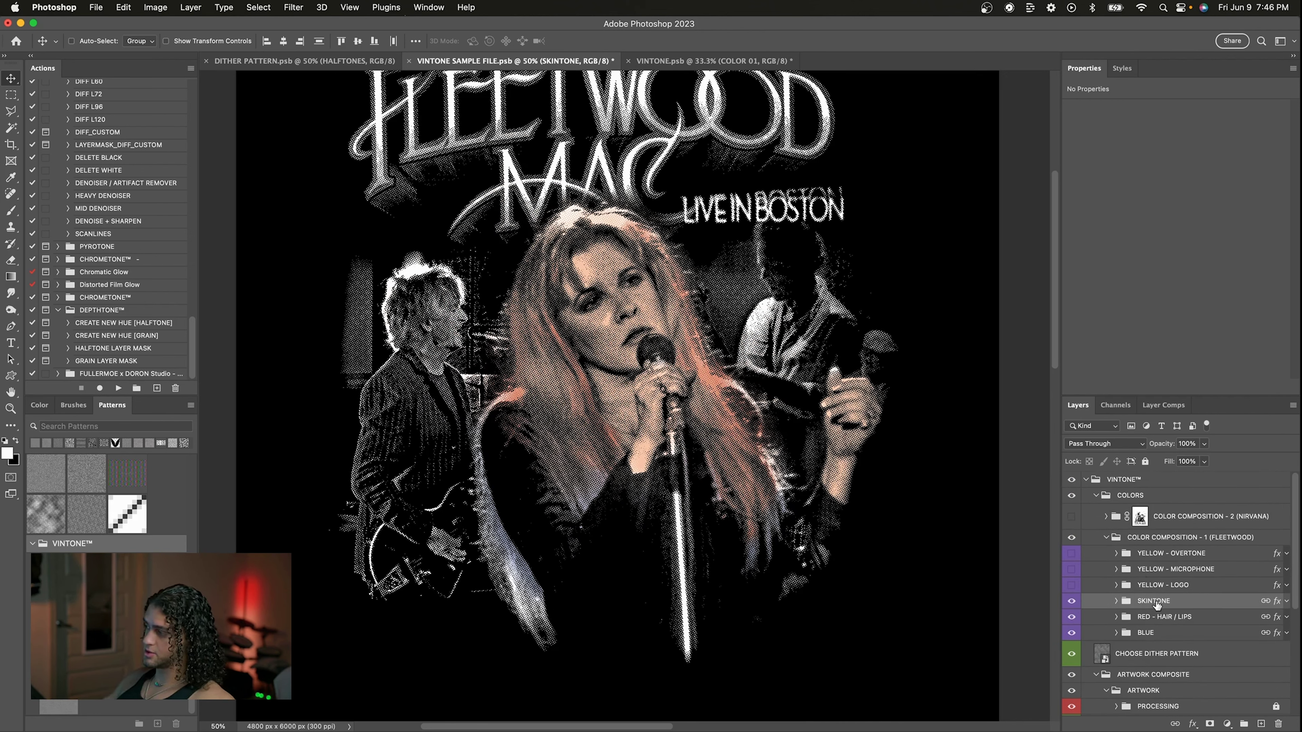
- Select the BLUE, RED - HAIR / LIPS and SKINTONE color groups together
left_click(1158, 634)
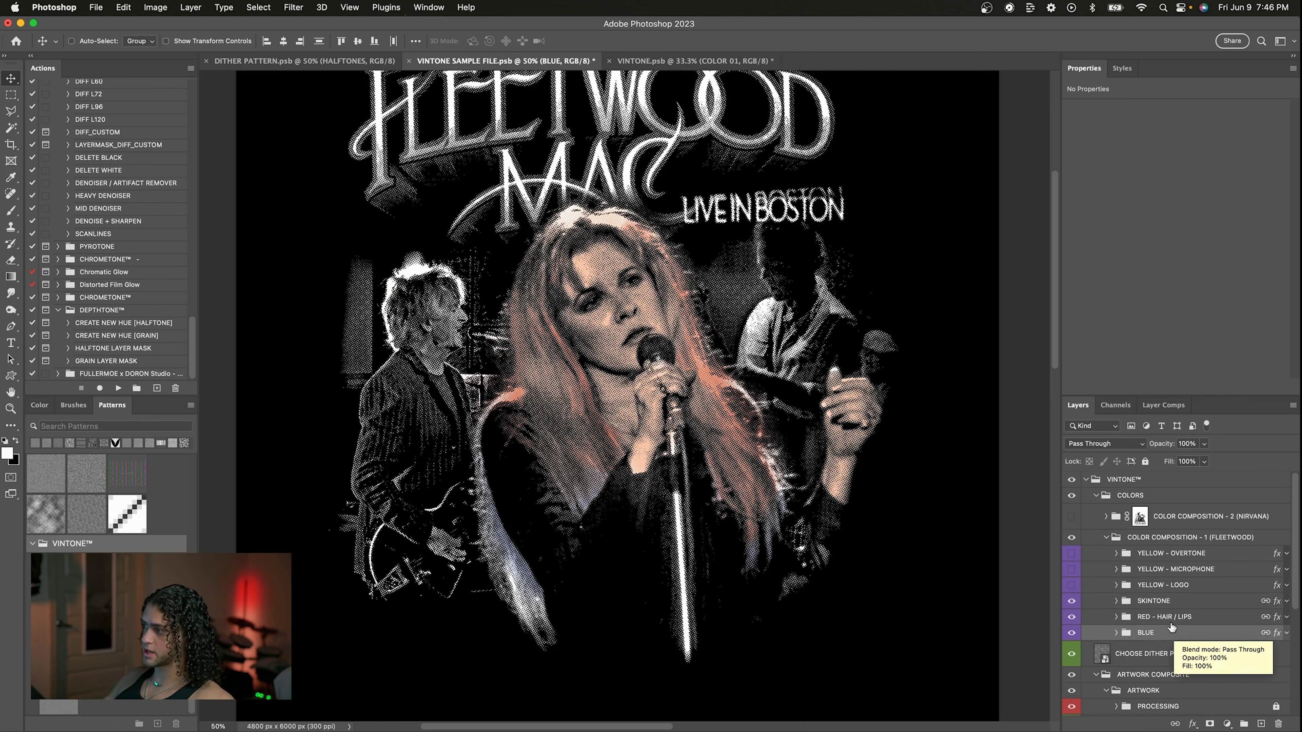
left_click(1161, 605, "shift")
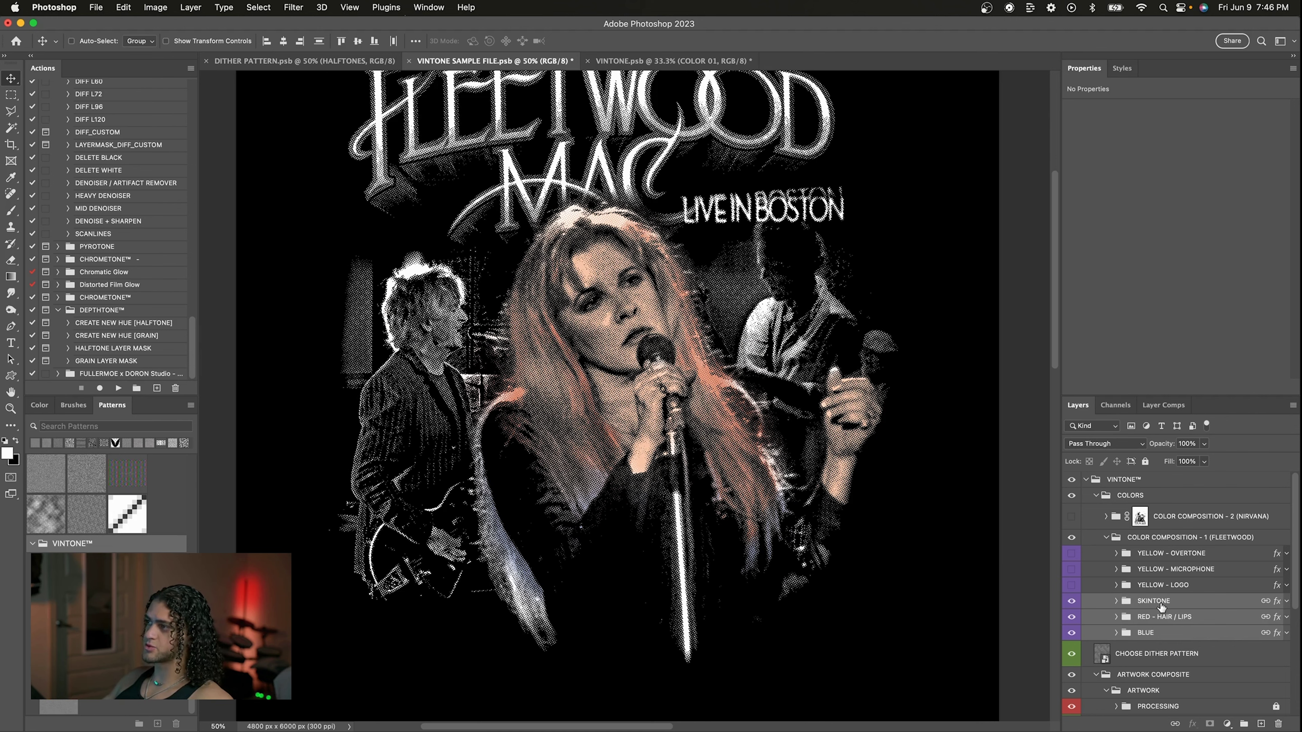
scroll(843, 502, "up", 2)
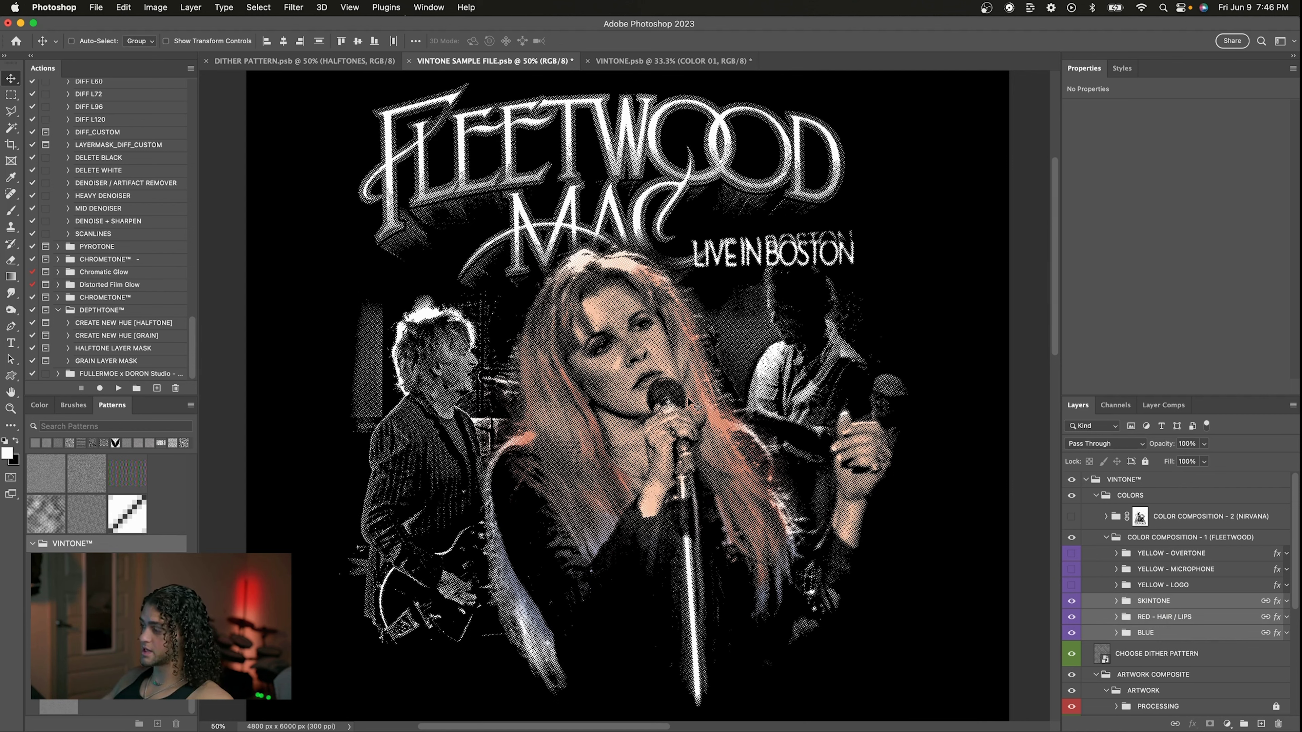
scroll(1171, 623, "down", 2)
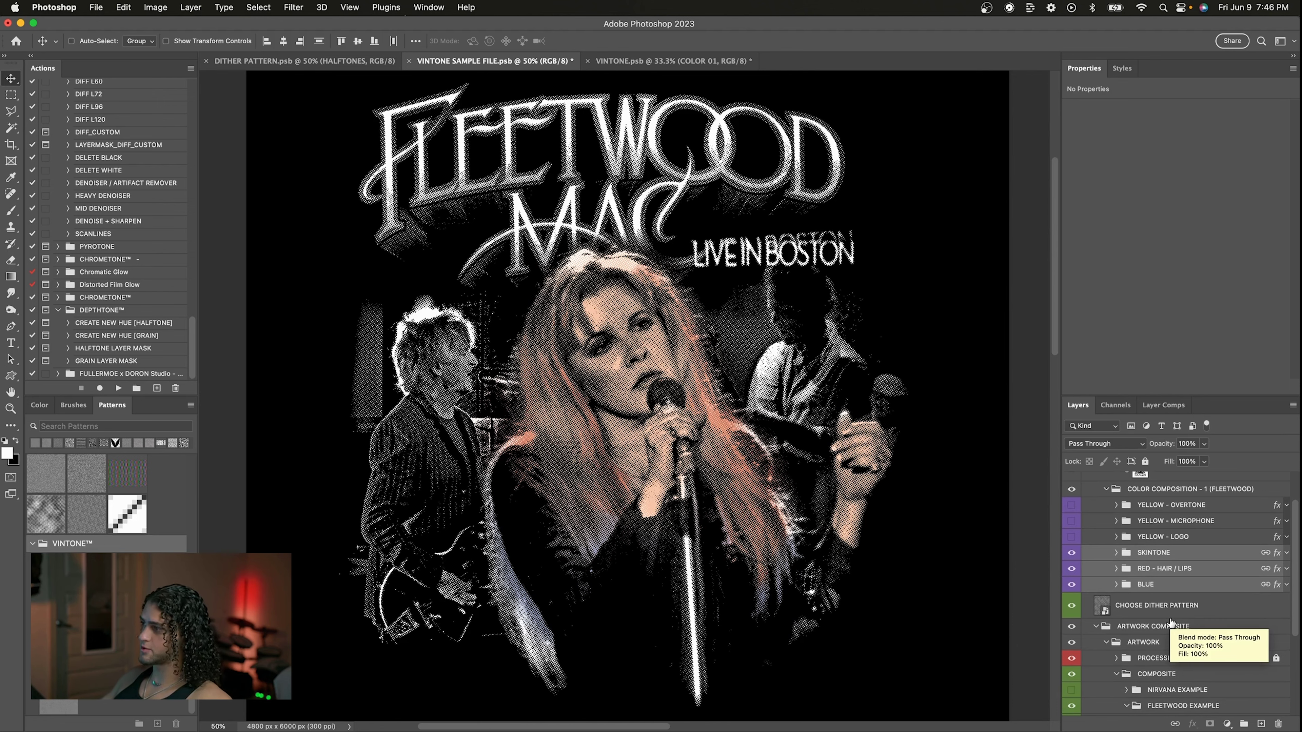
- Show the YELLOW - OVERTONE, YELLOW - MICROPHONE and YELLOW - LOGO color groups, and select YELLOW - MICROPHONE
left_click(1165, 571)
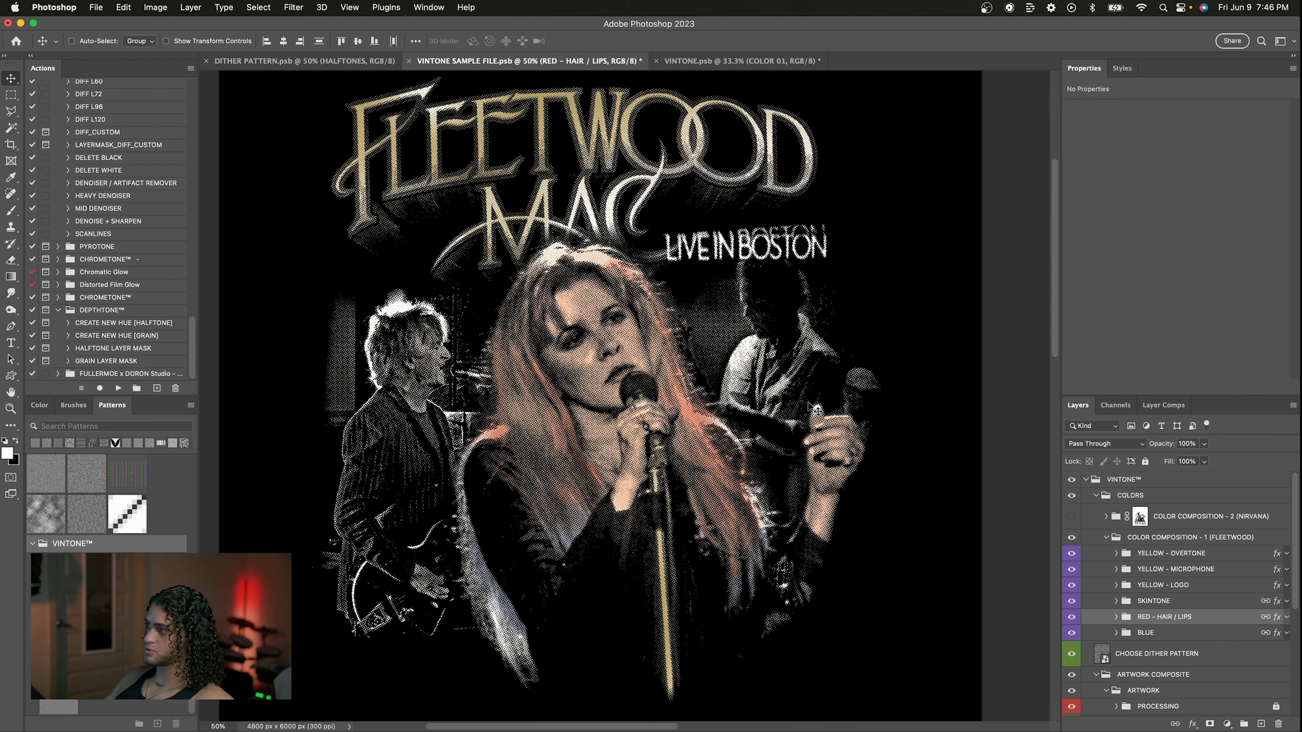
left_click(1168, 573)
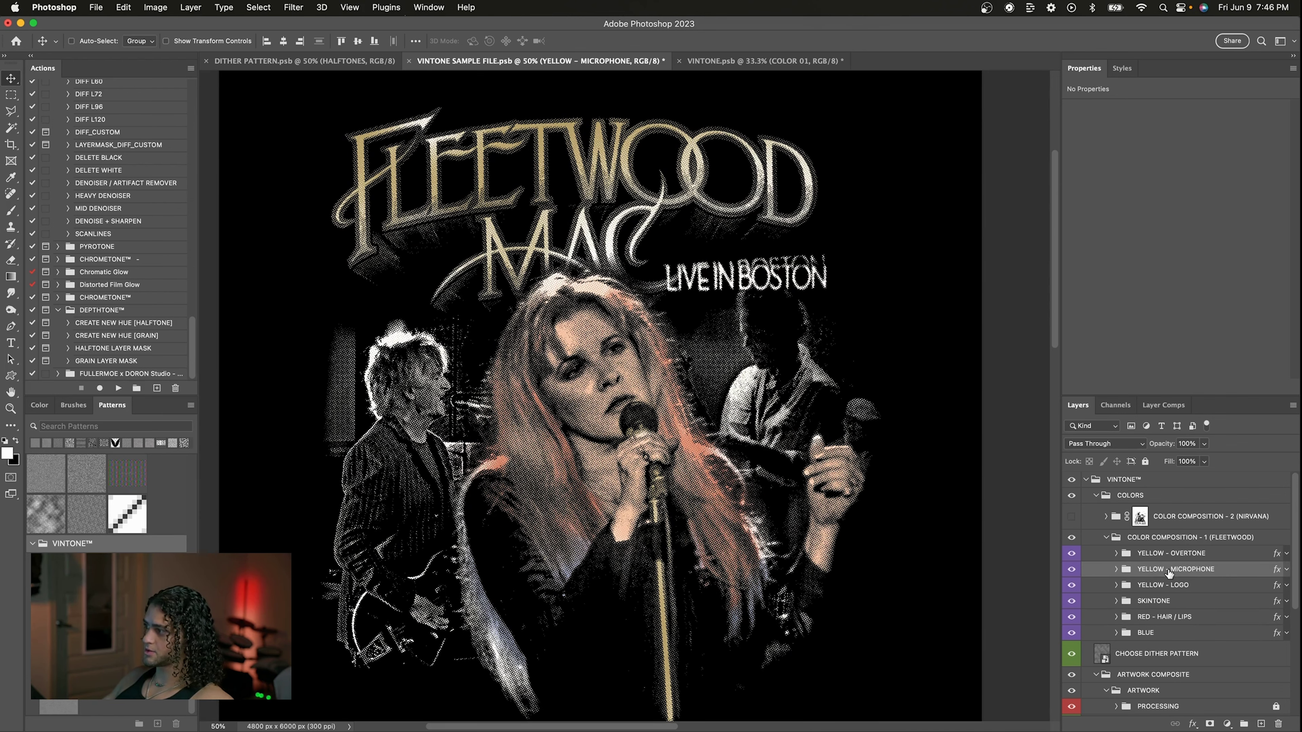
scroll(1168, 572, "down", 1)
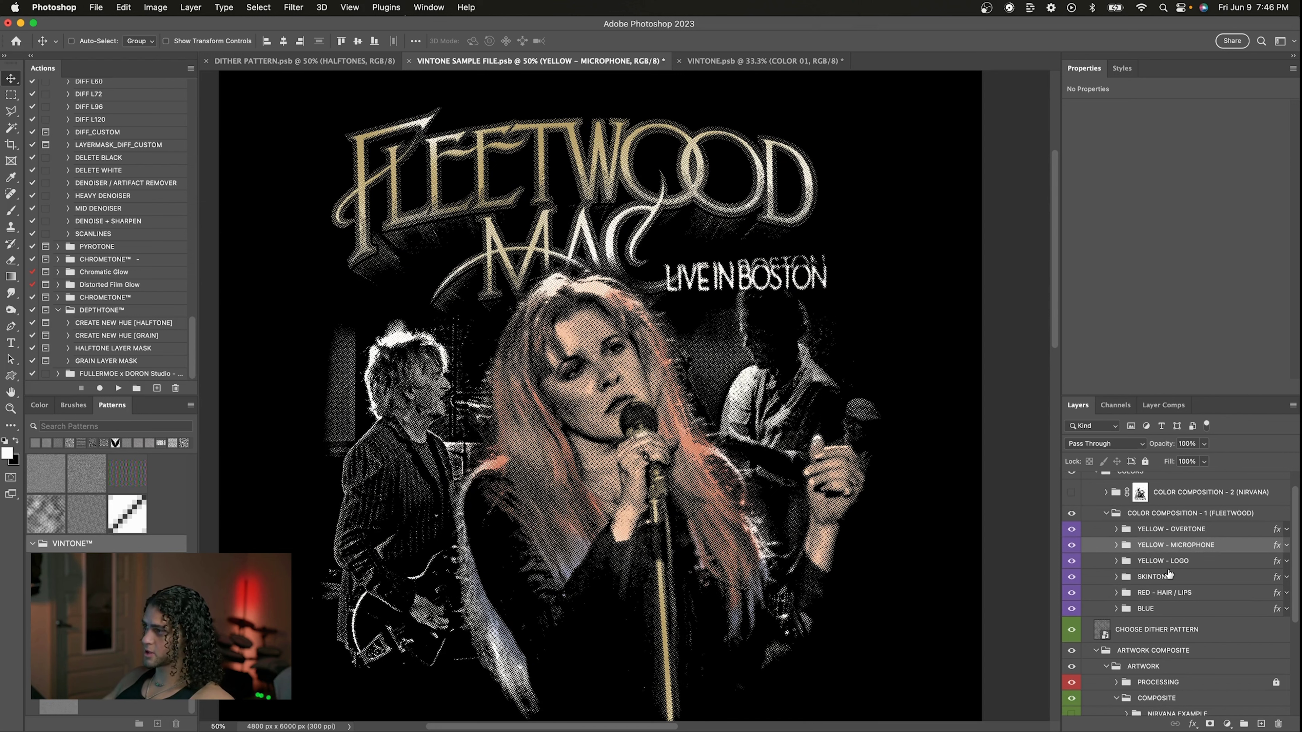